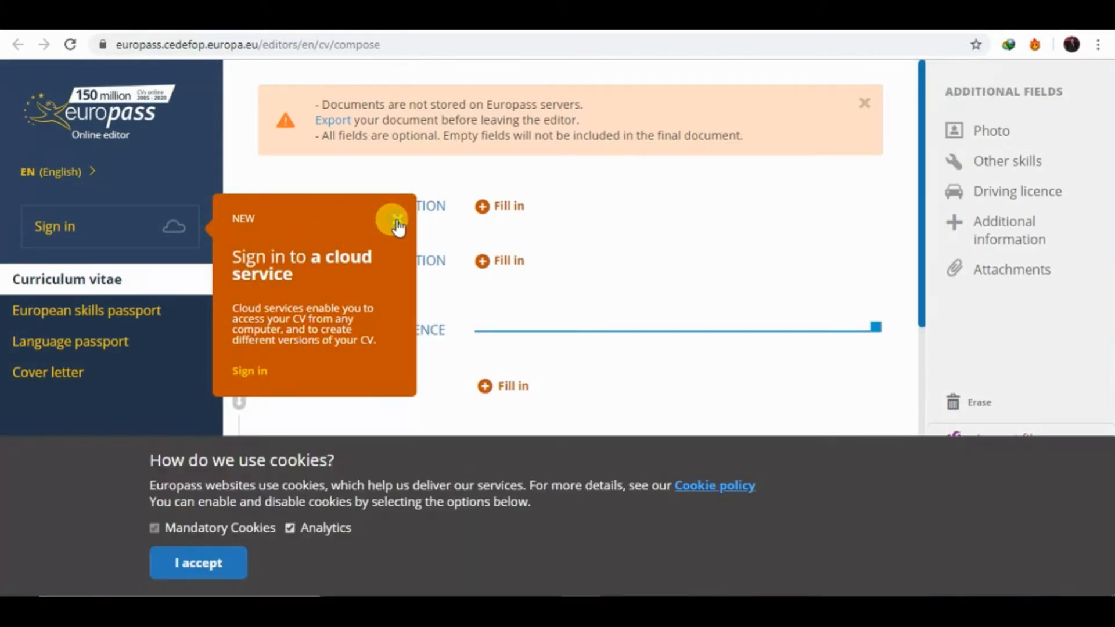
Dismiss the cloud sign-in popup and cookie banner, then start filling in Personal Information.
left_click(396, 221)
left_click(197, 566)
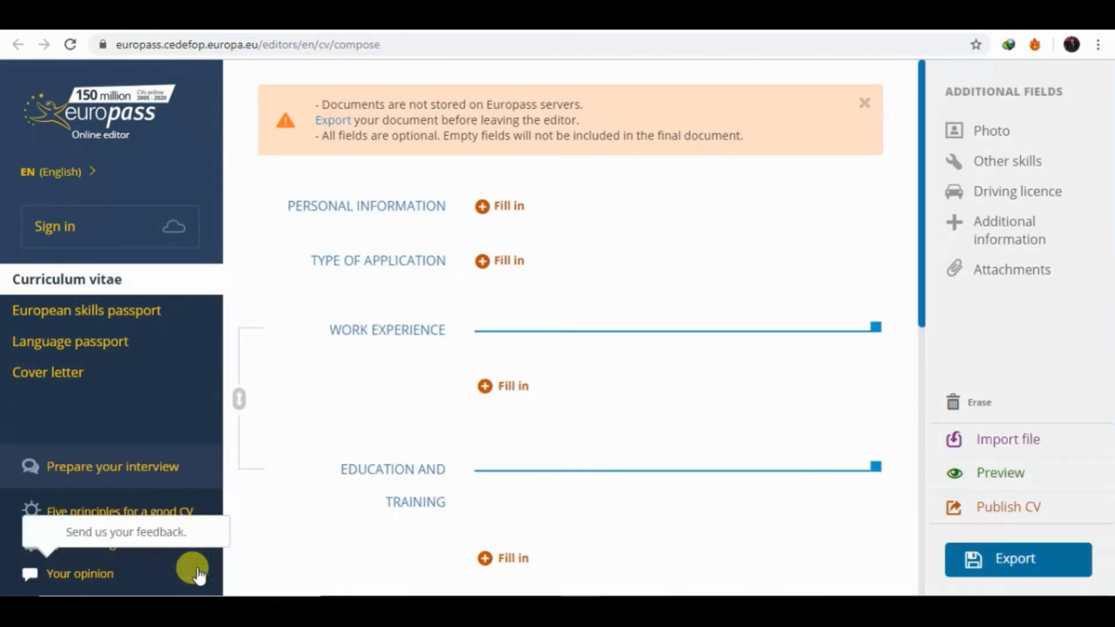
left_click(499, 205)
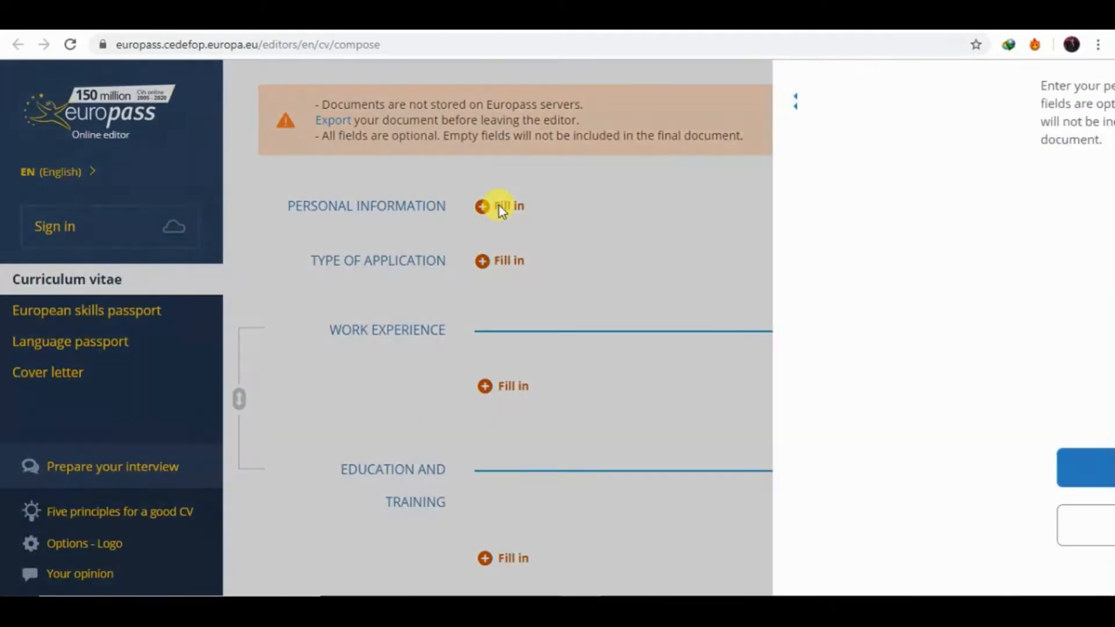
Enter the first name and surname, correcting a typo in the surname.
left_click(445, 210)
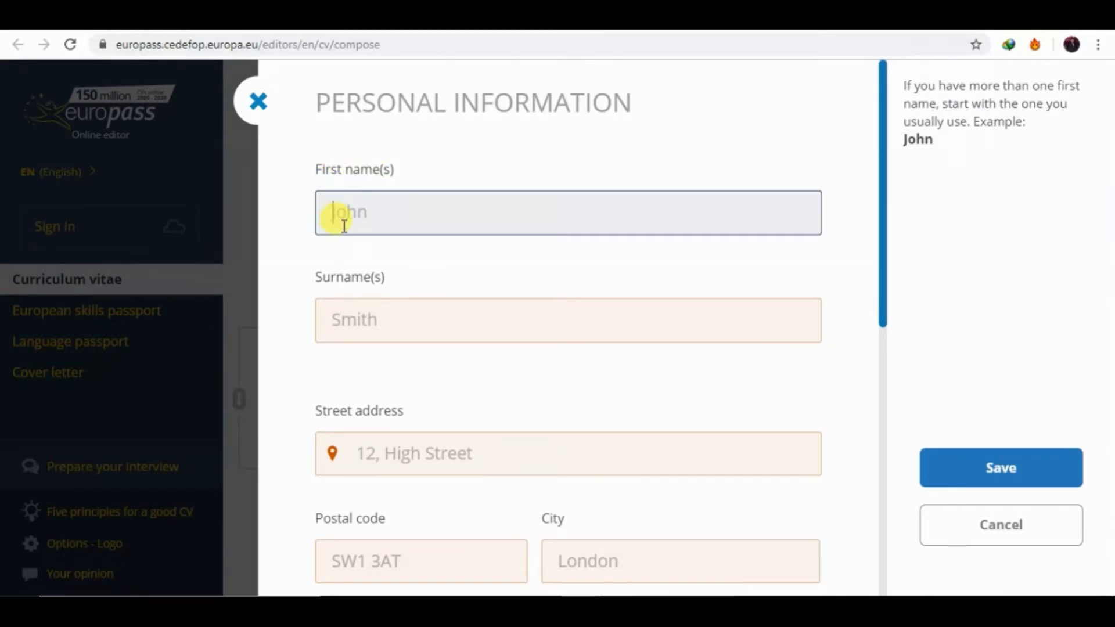
type("Jhon")
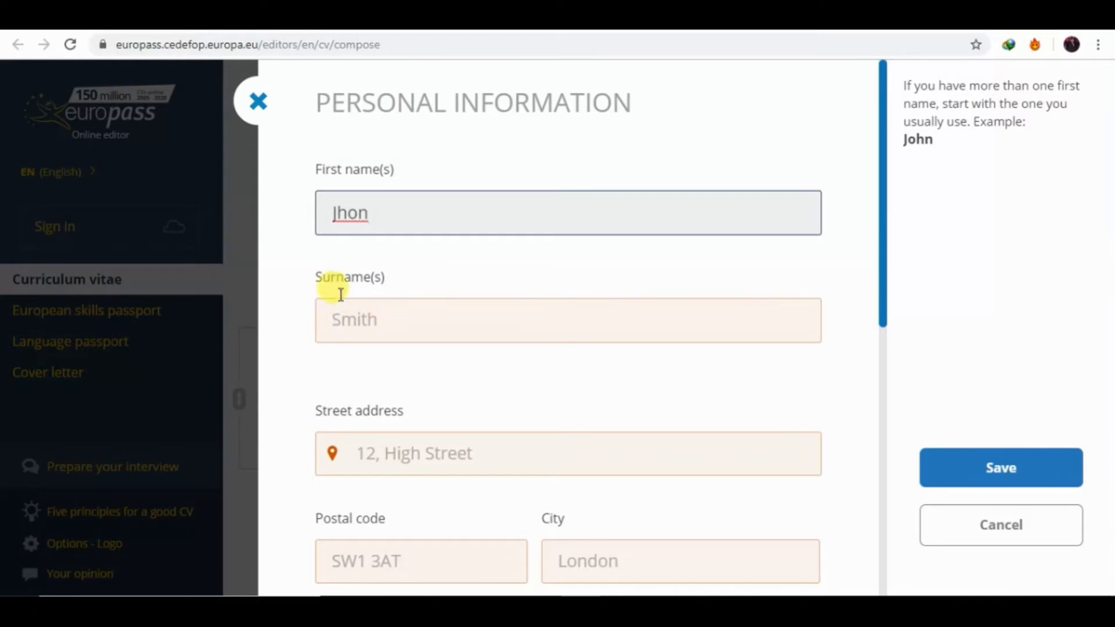
left_click(367, 320)
type("smit")
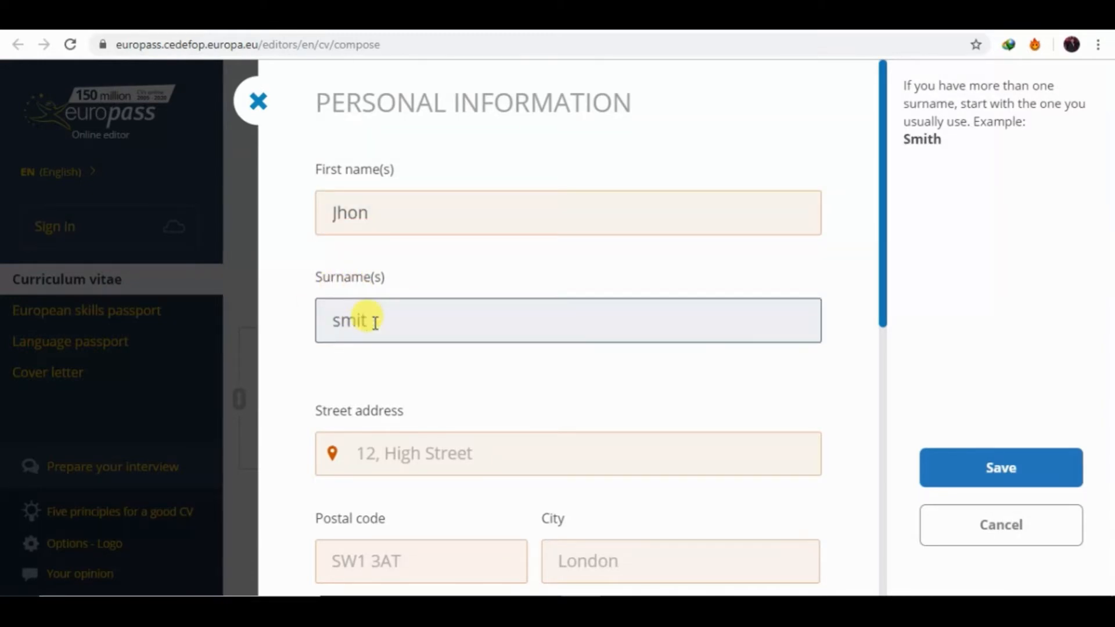
key("BackSpace")
key("BackSpace")
type("ith")
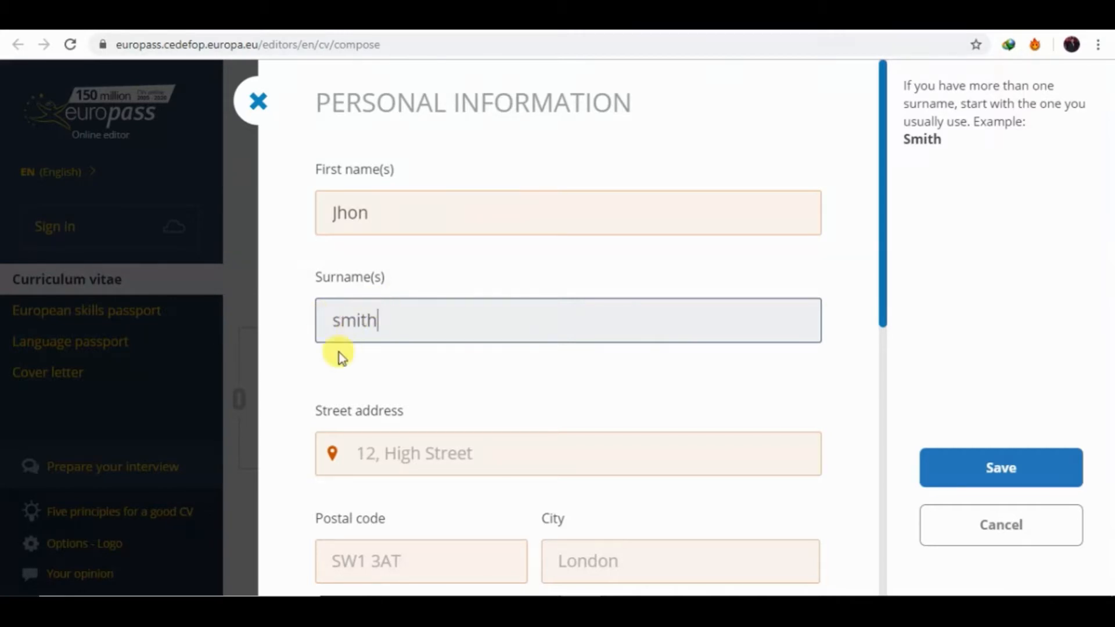
Type the street address into the address field, fixing its mistyped ending.
left_click(406, 458)
left_click(407, 458)
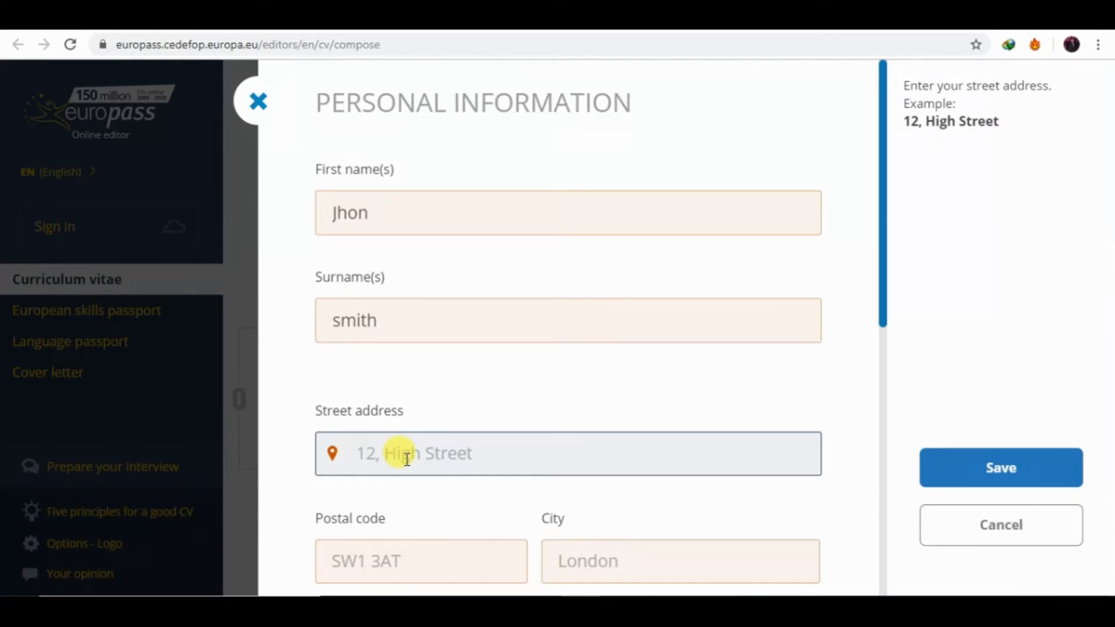
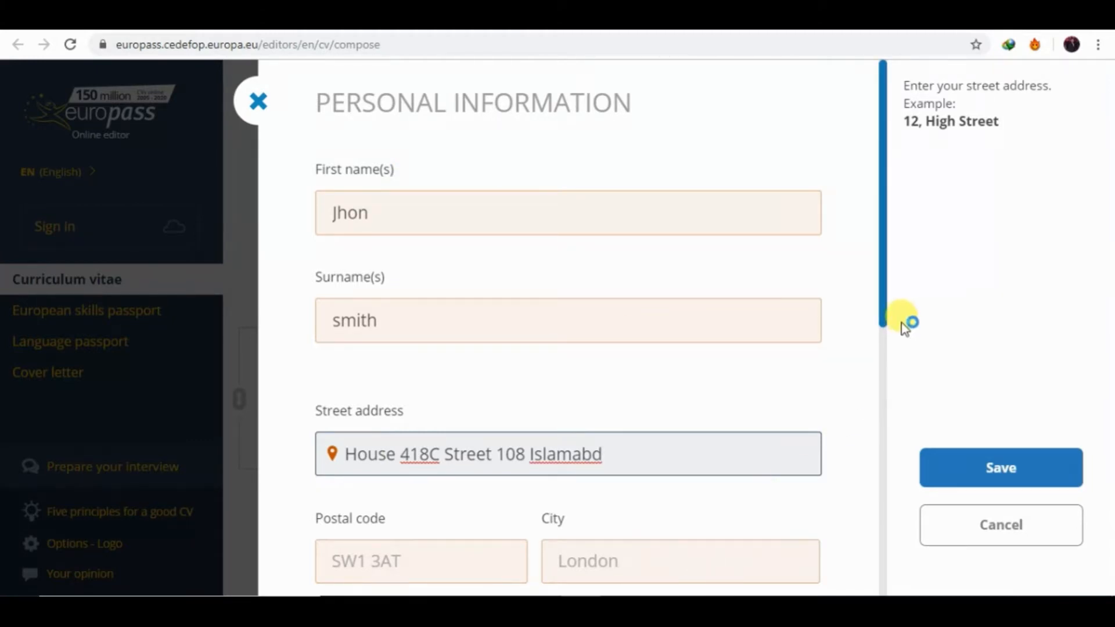
left_click_drag(883, 318, 883, 405)
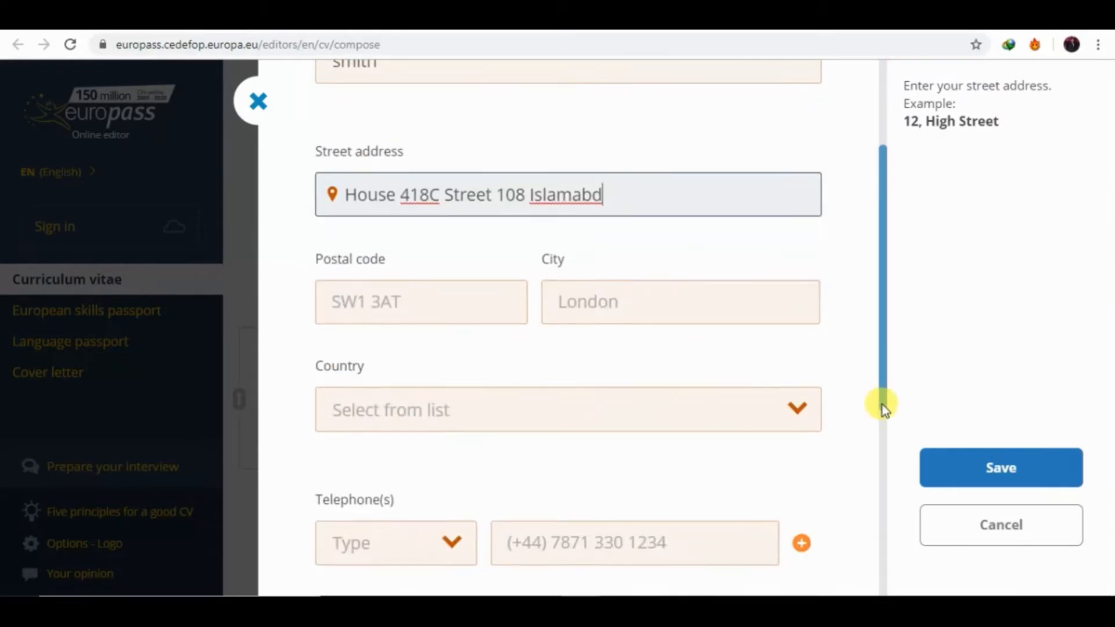
Enter the postal code, city islamabad and country Pakistan.
left_click(433, 312)
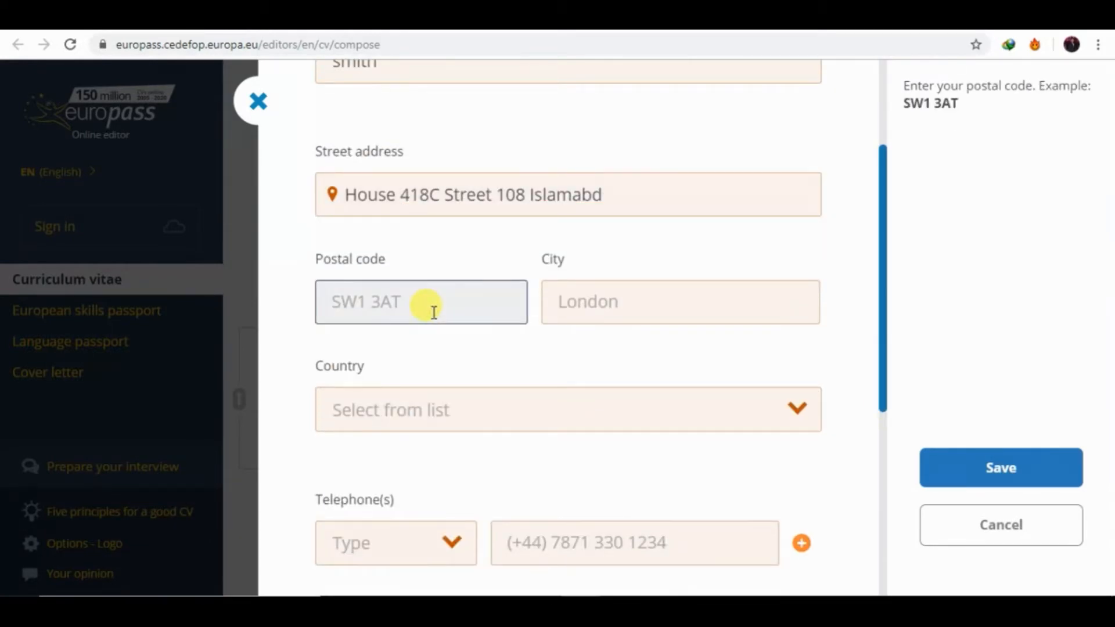
type("44000")
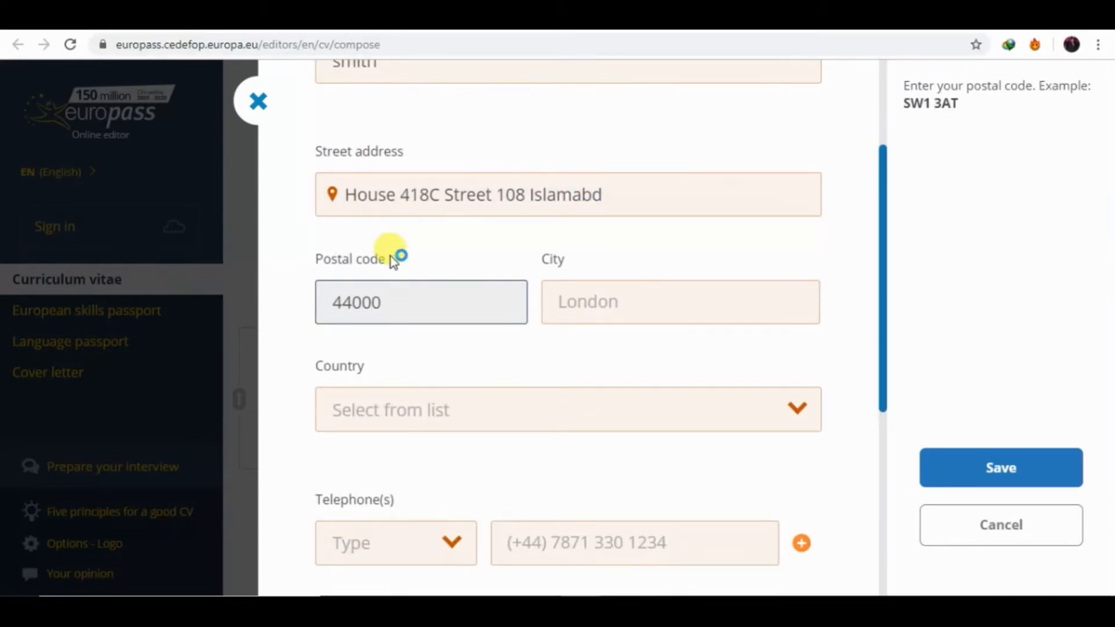
left_click(618, 310)
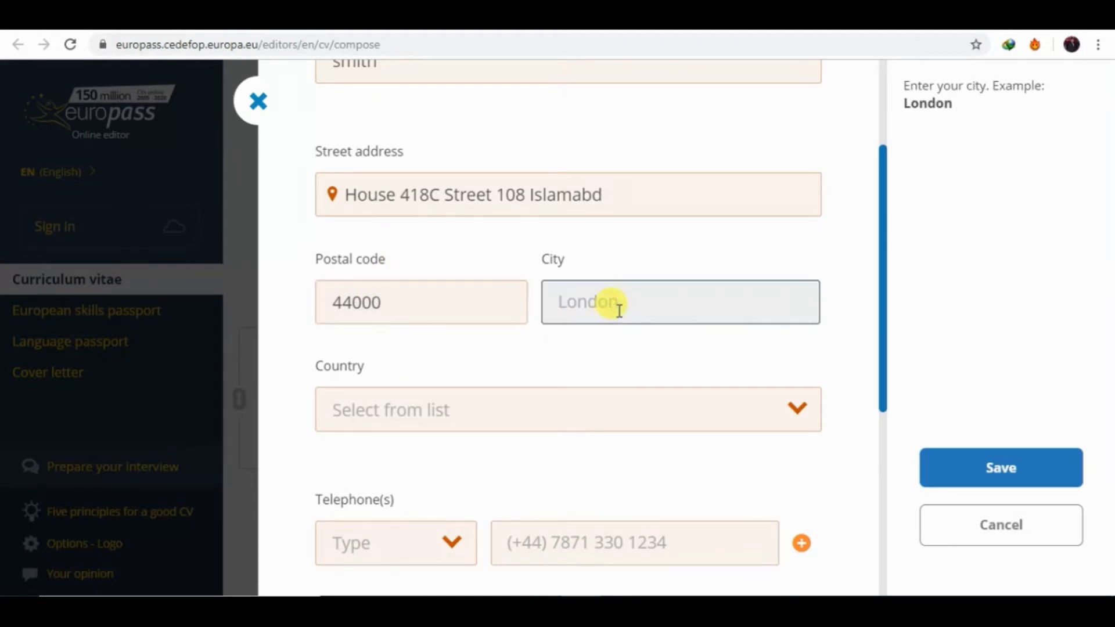
type("islamabad")
left_click(543, 395)
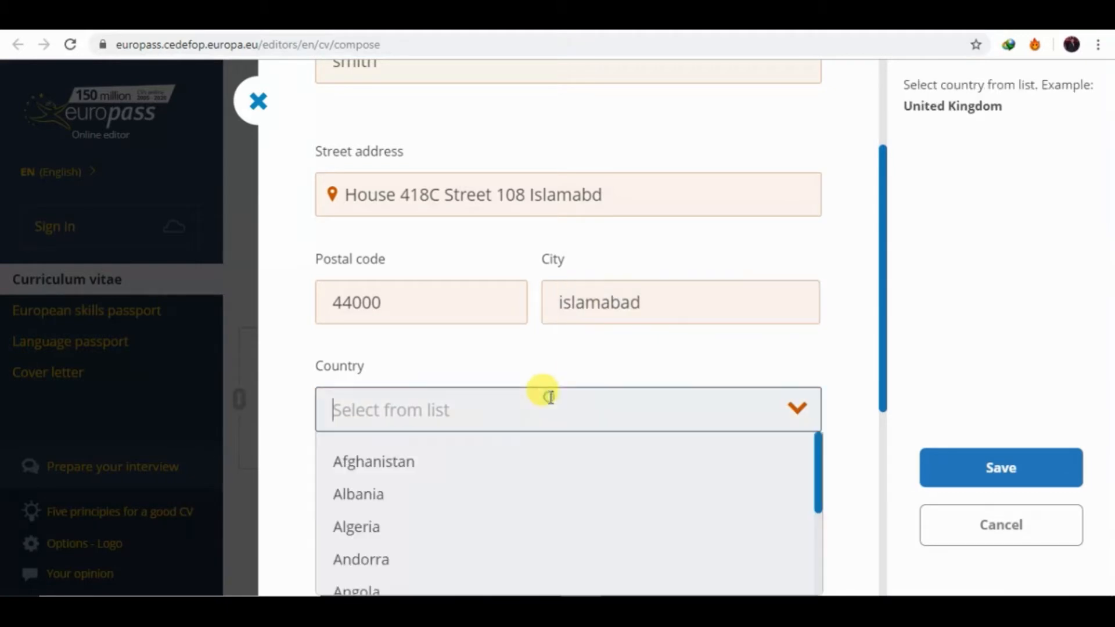
type("pak")
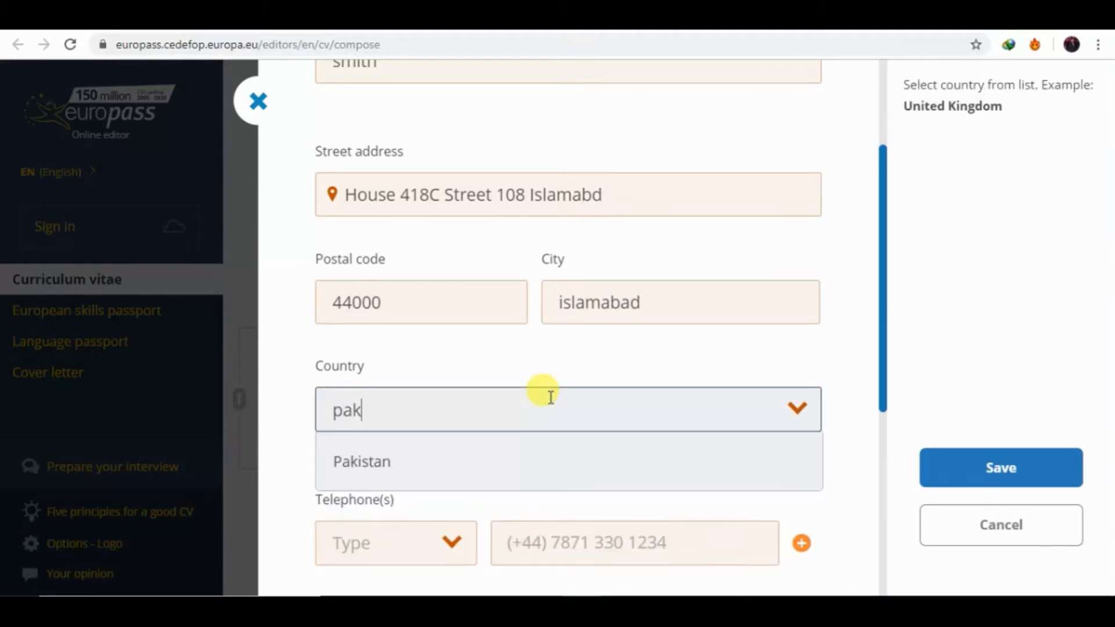
left_click(372, 465)
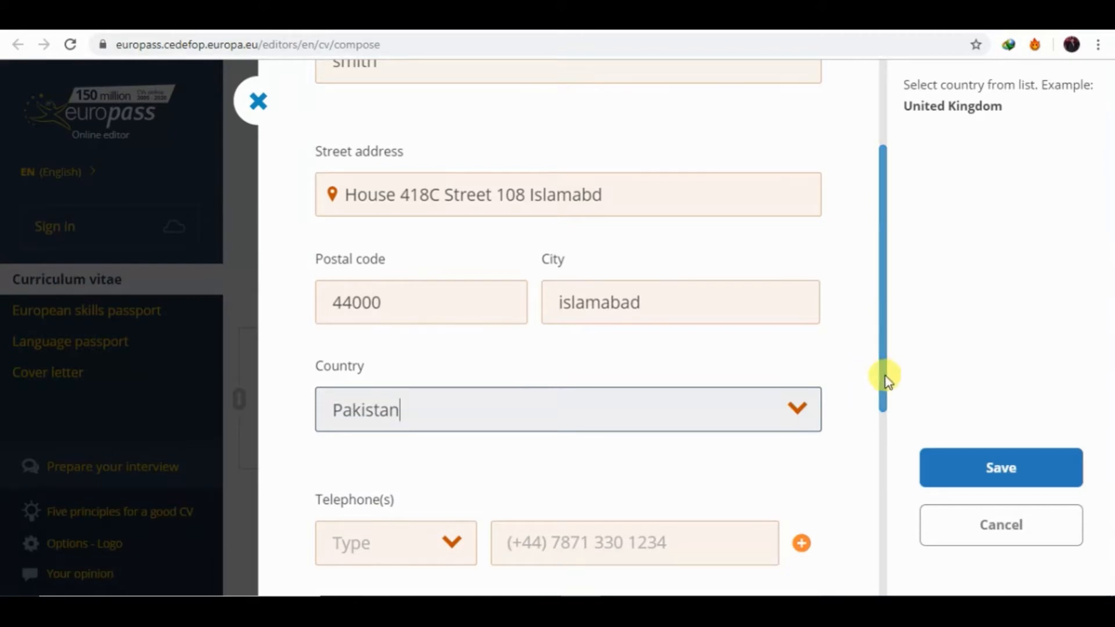
Add a Mobile telephone number in the contact fields.
scroll(883, 395, "down", 3)
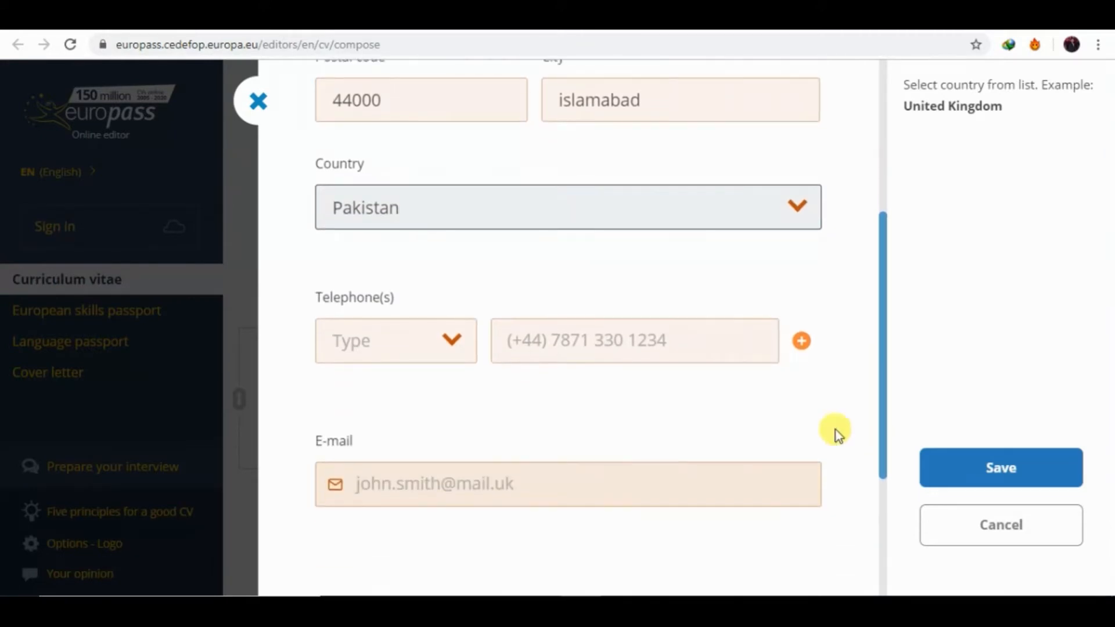
left_click(451, 339)
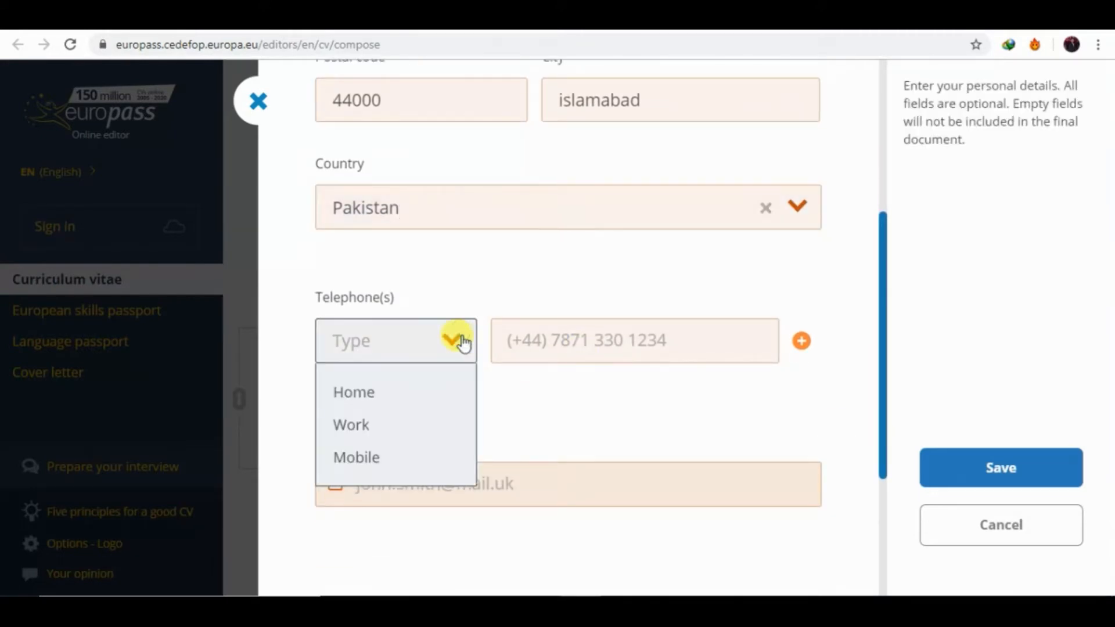
left_click(367, 459)
left_click(585, 344)
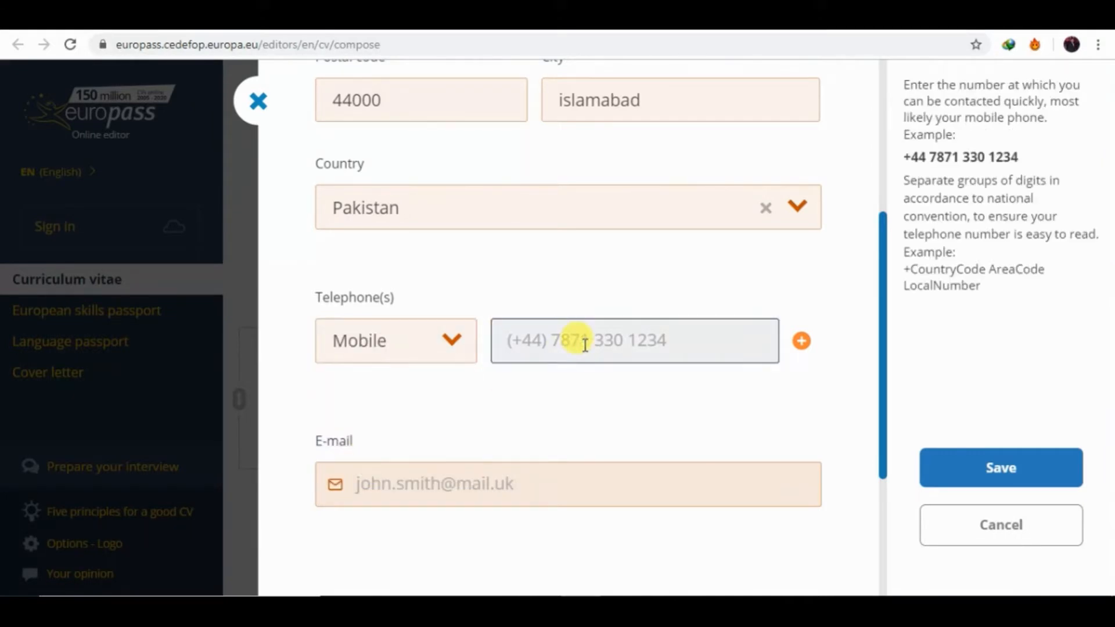
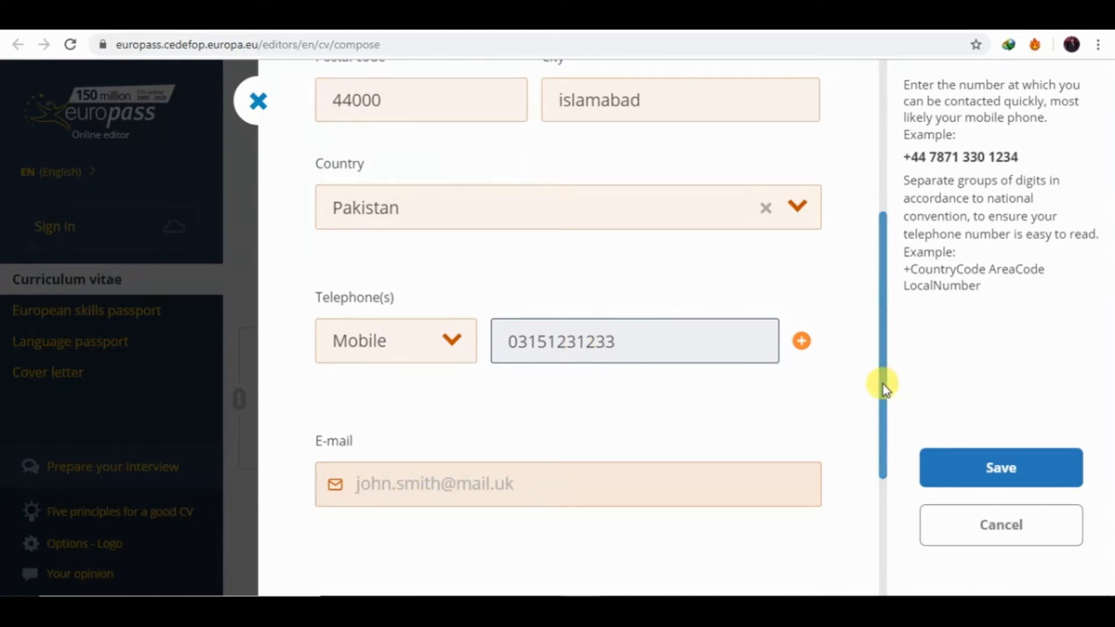
Enter the e-mail address, removing a stray quote mark.
left_click_drag(883, 384, 883, 438)
left_click(484, 360)
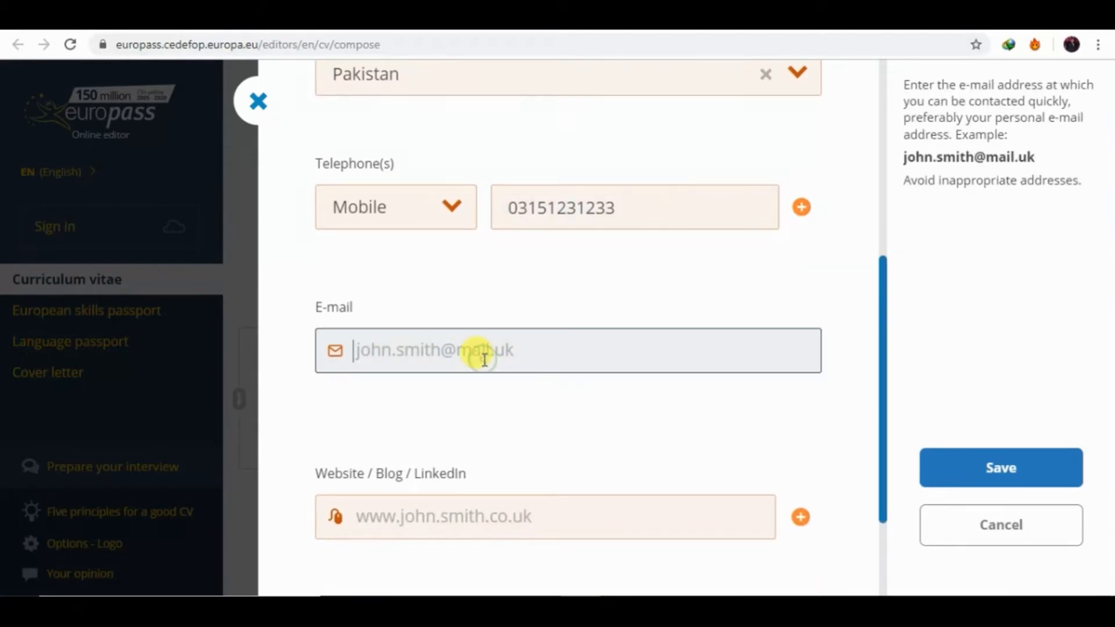
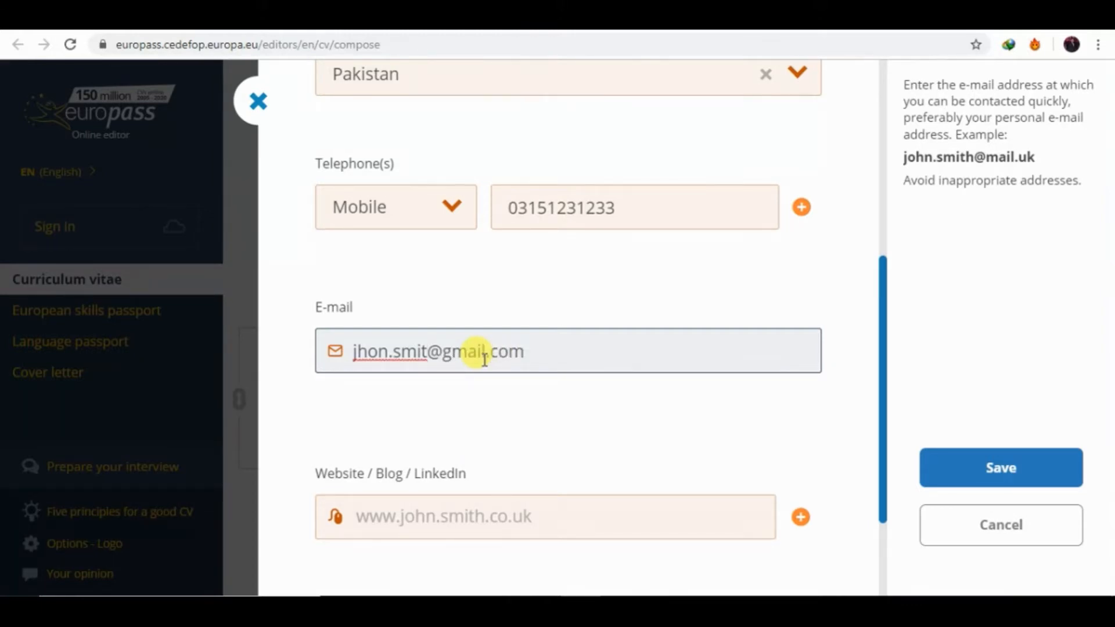
left_click(890, 318)
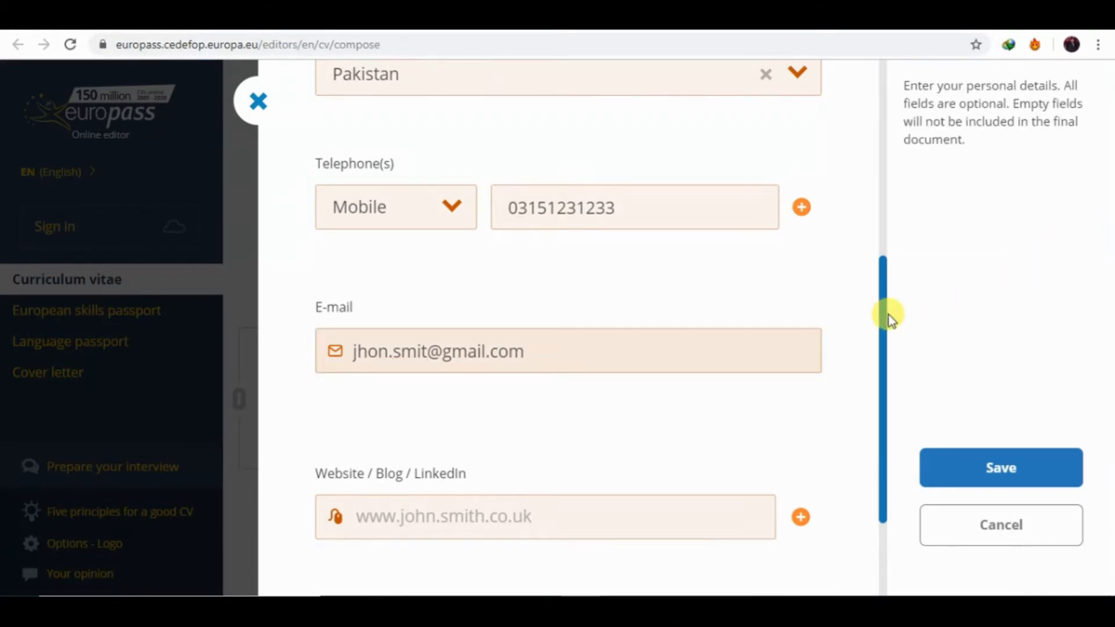
left_click_drag(882, 331, 878, 368)
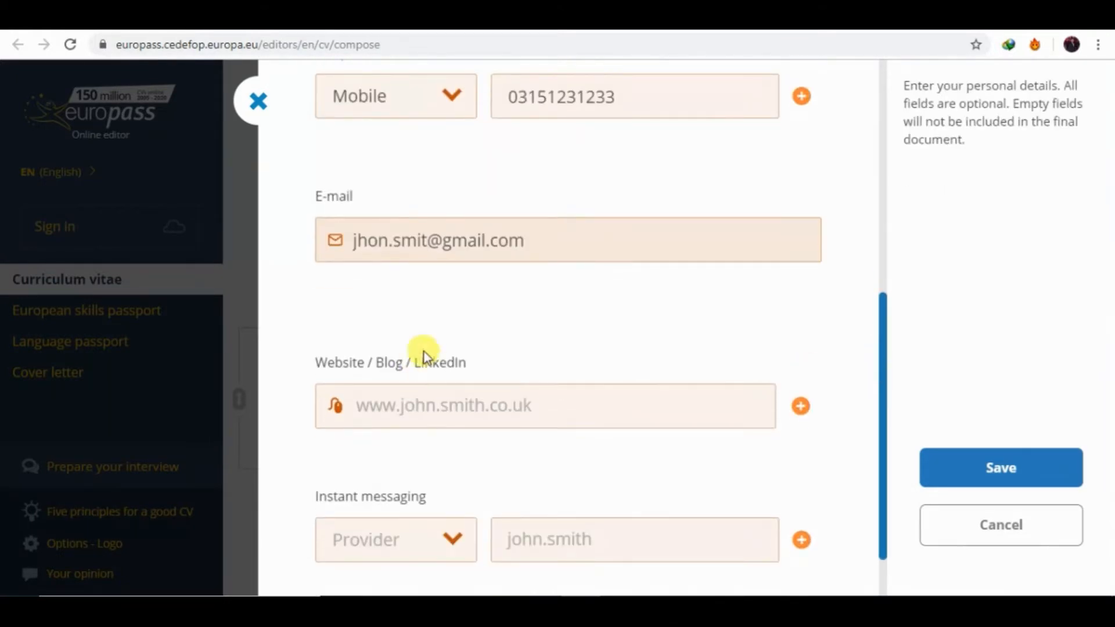
Paste the LinkedIn profile URL, add a Skype username, and save the personal information.
left_click(412, 420)
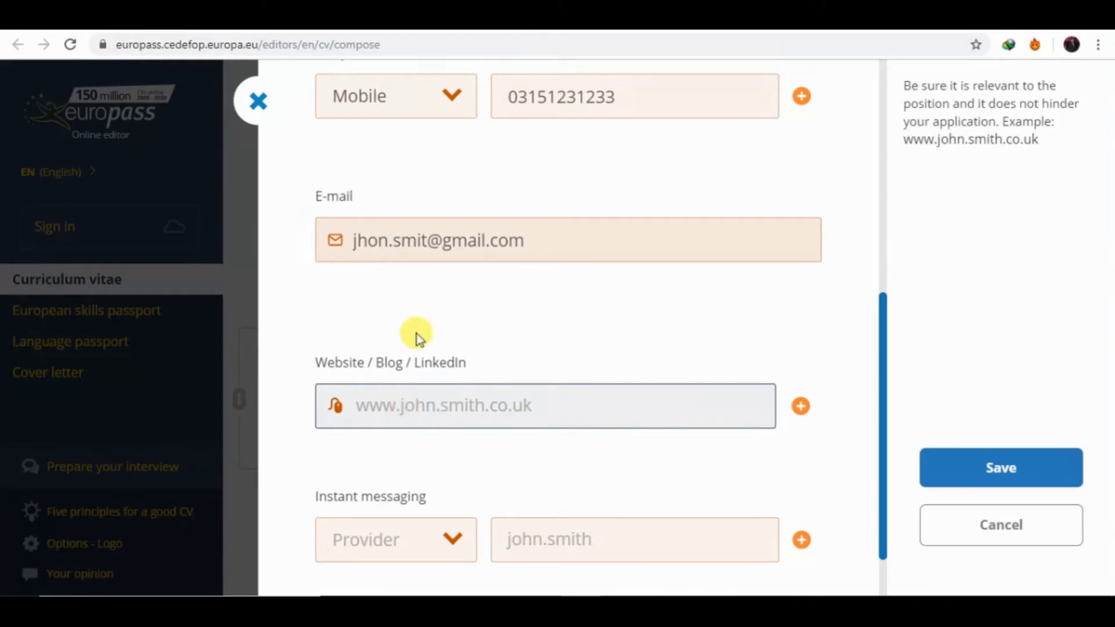
left_click_drag(467, 363, 413, 370)
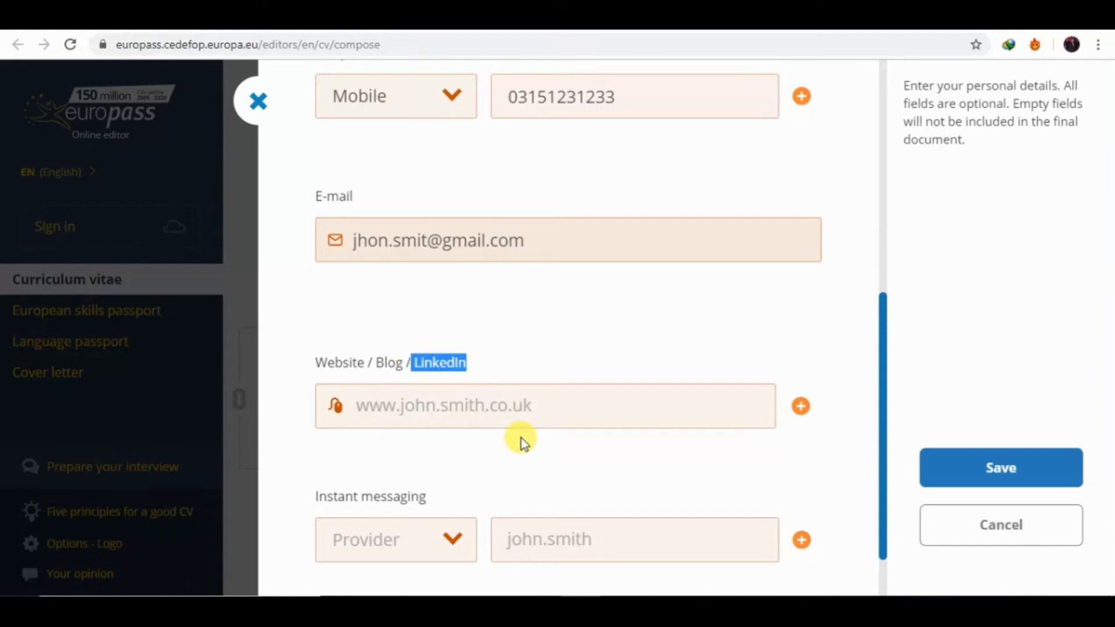
left_click(519, 396)
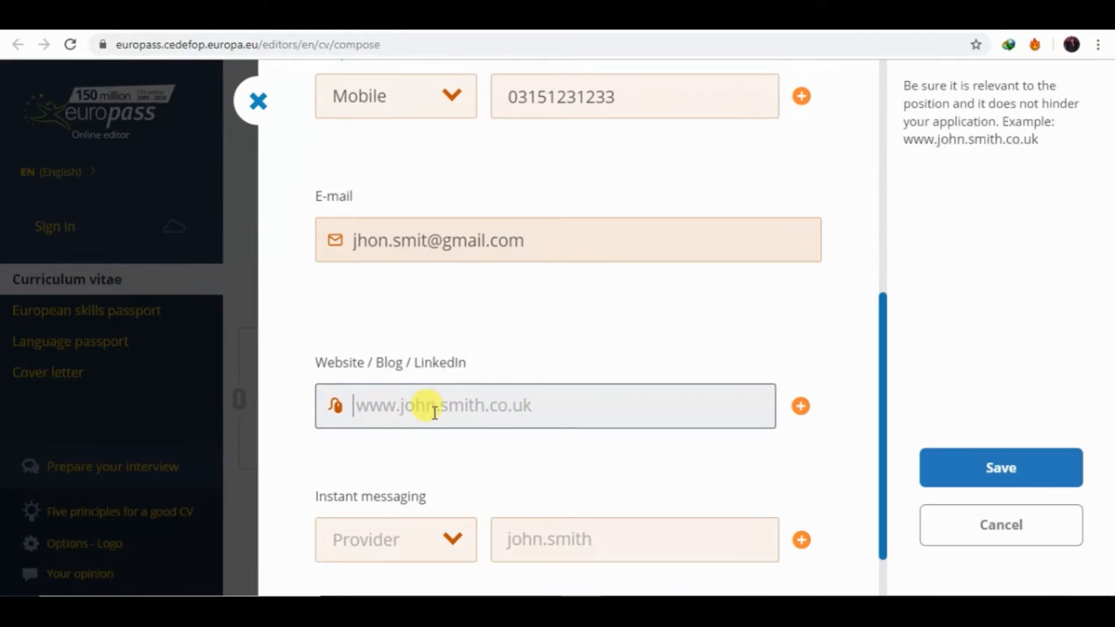
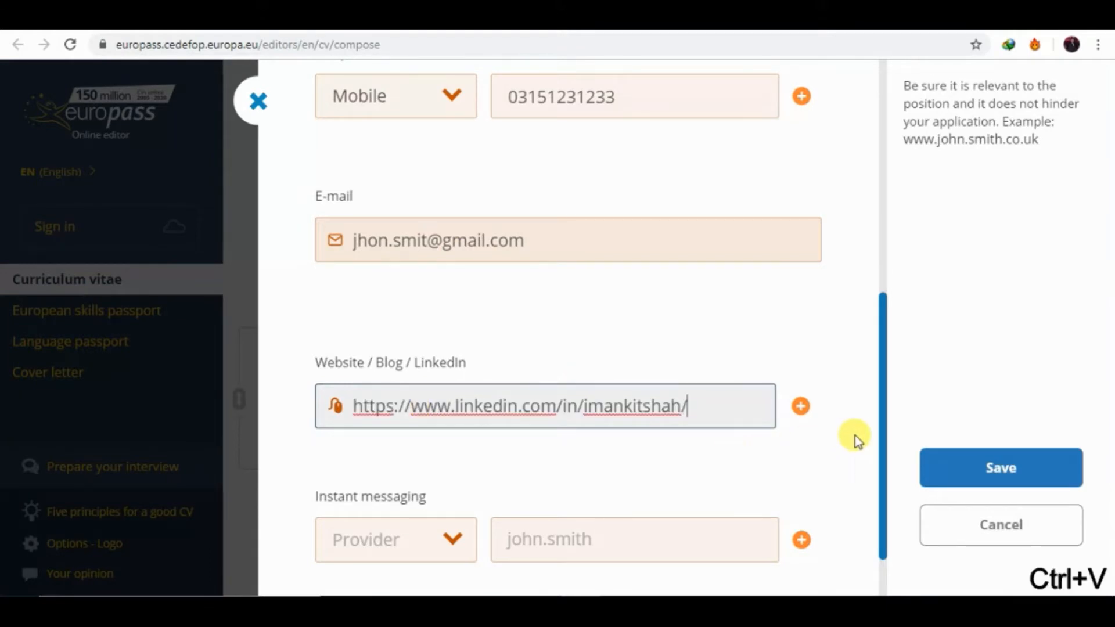
scroll(883, 446, "down", 2)
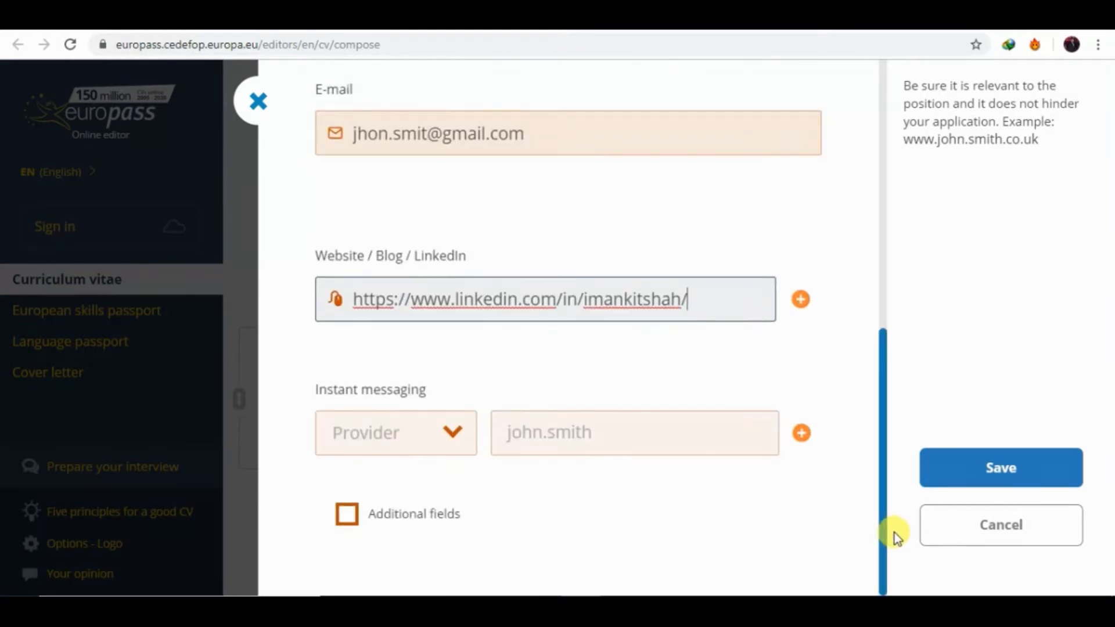
left_click(452, 428)
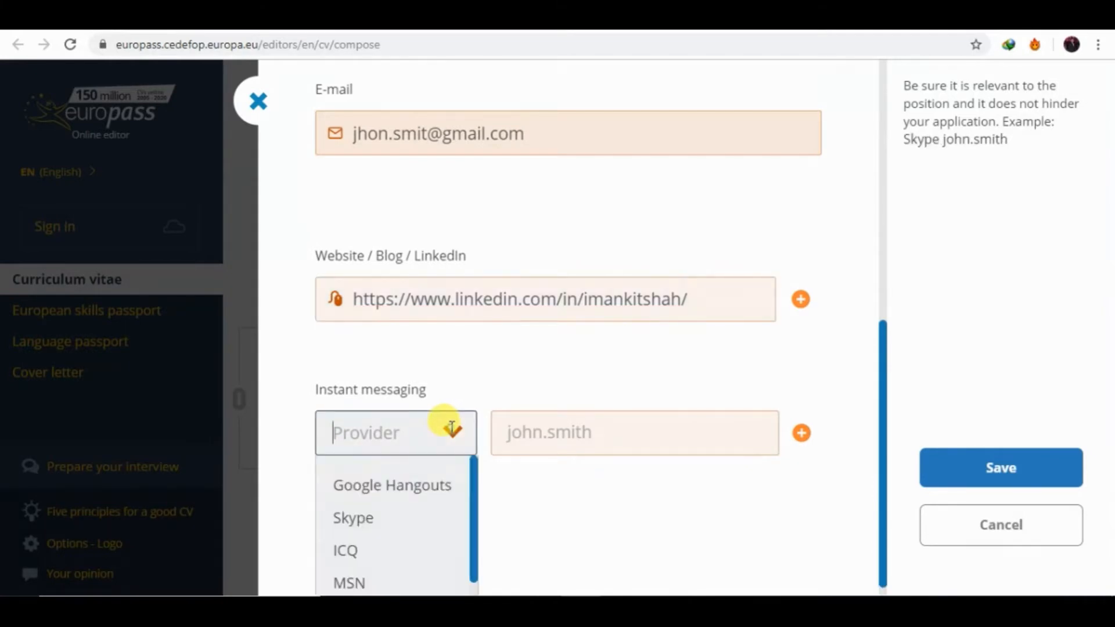
left_click(376, 519)
left_click(556, 432)
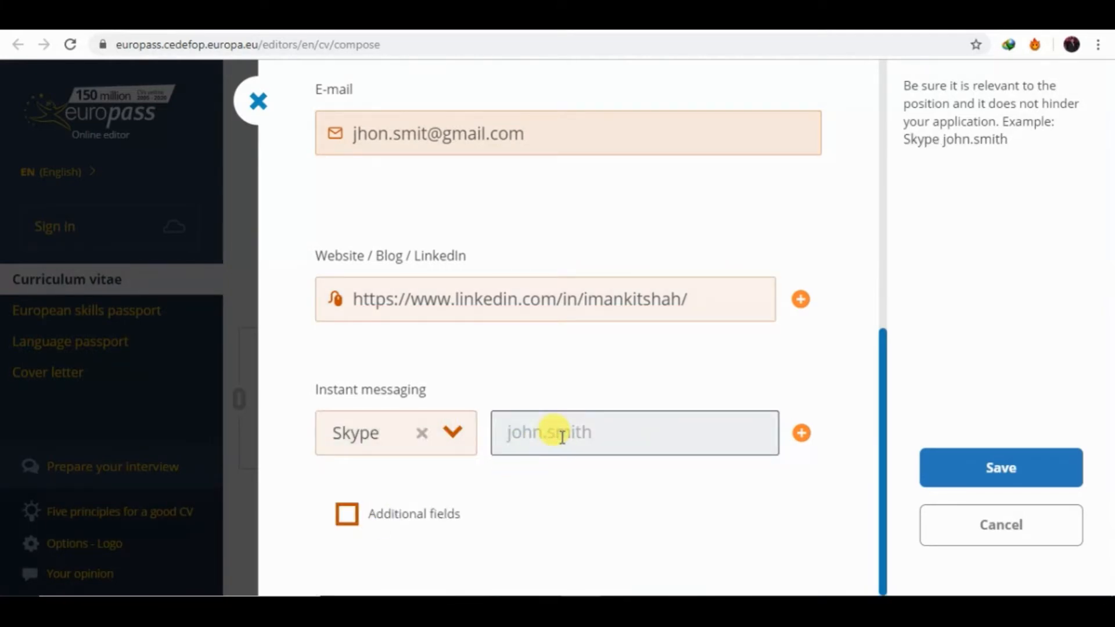
type("jhon")
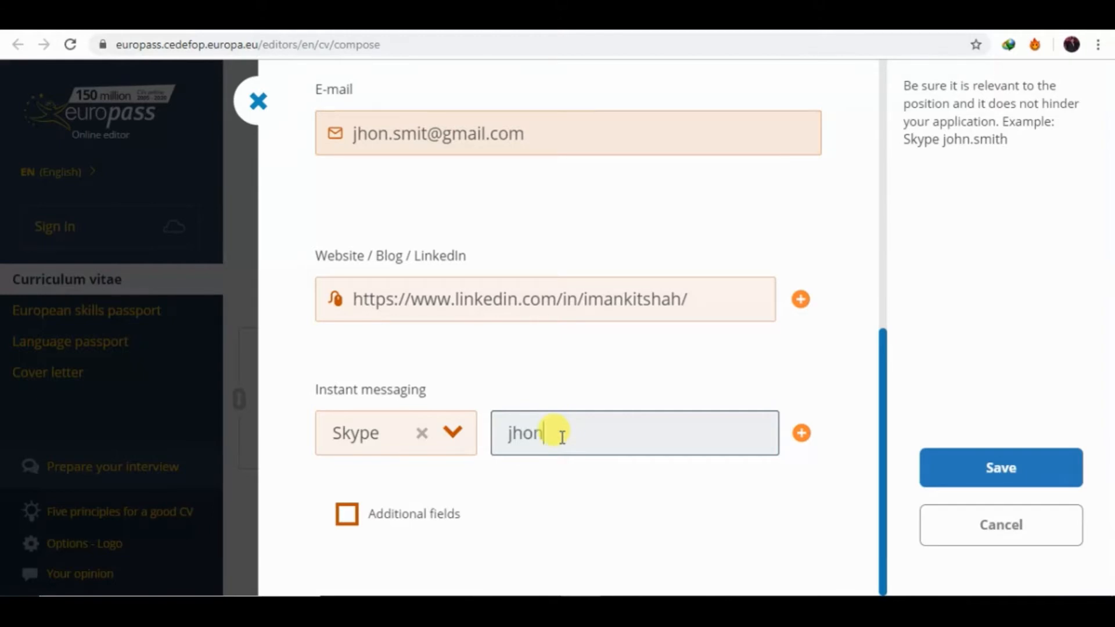
type(".smith")
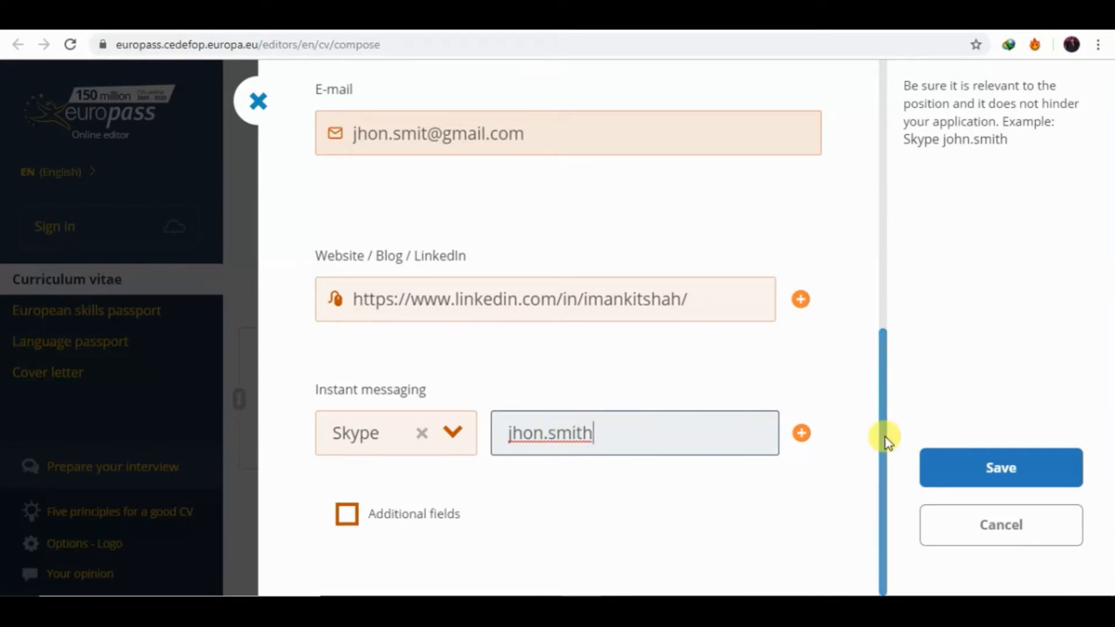
left_click(953, 454)
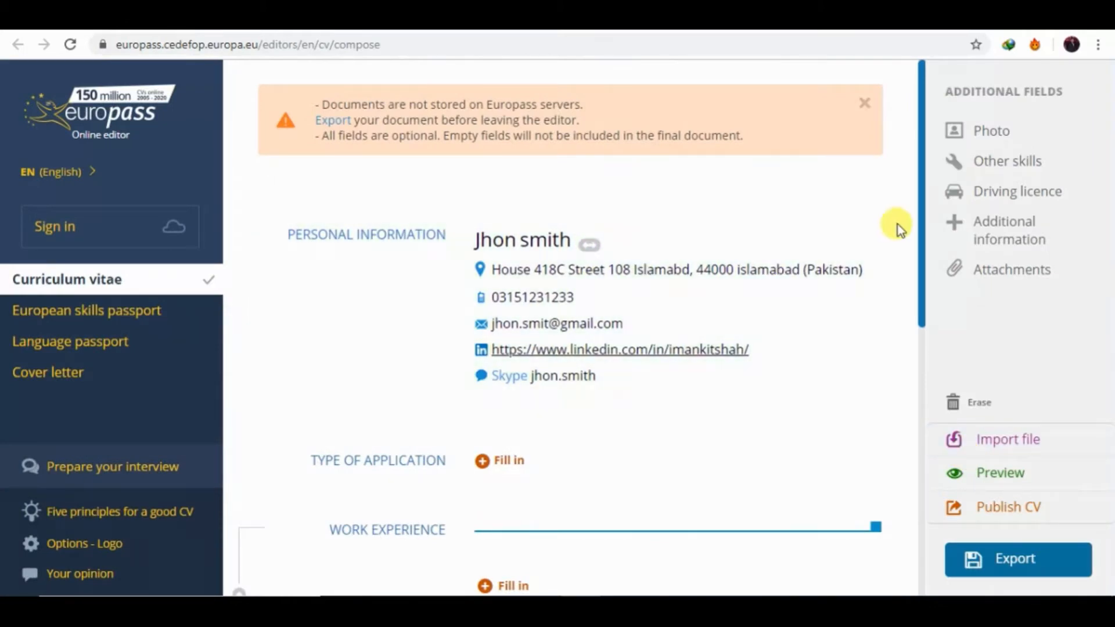
Try JOB APPLIED FOR with Software developer as the description in Type of application.
left_click_drag(921, 224, 938, 274)
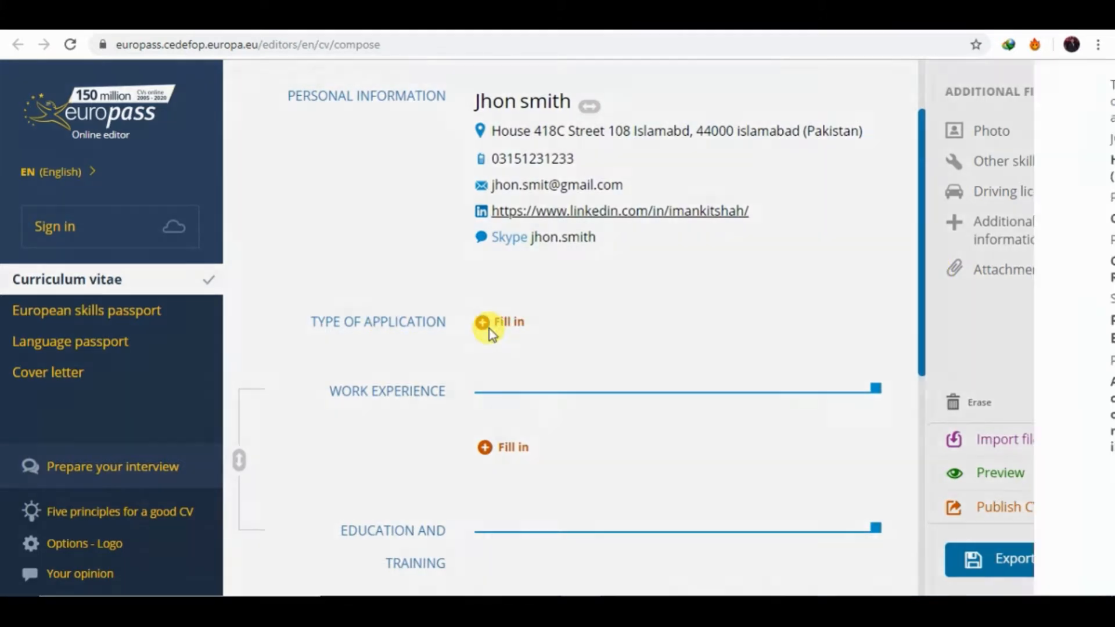
left_click(489, 329)
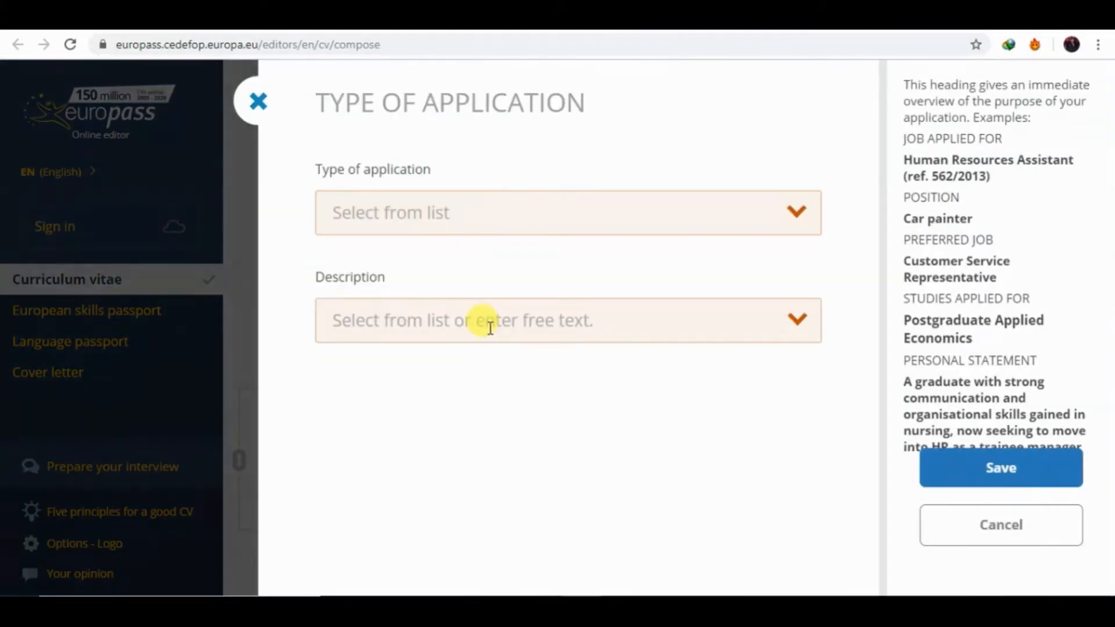
left_click(439, 216)
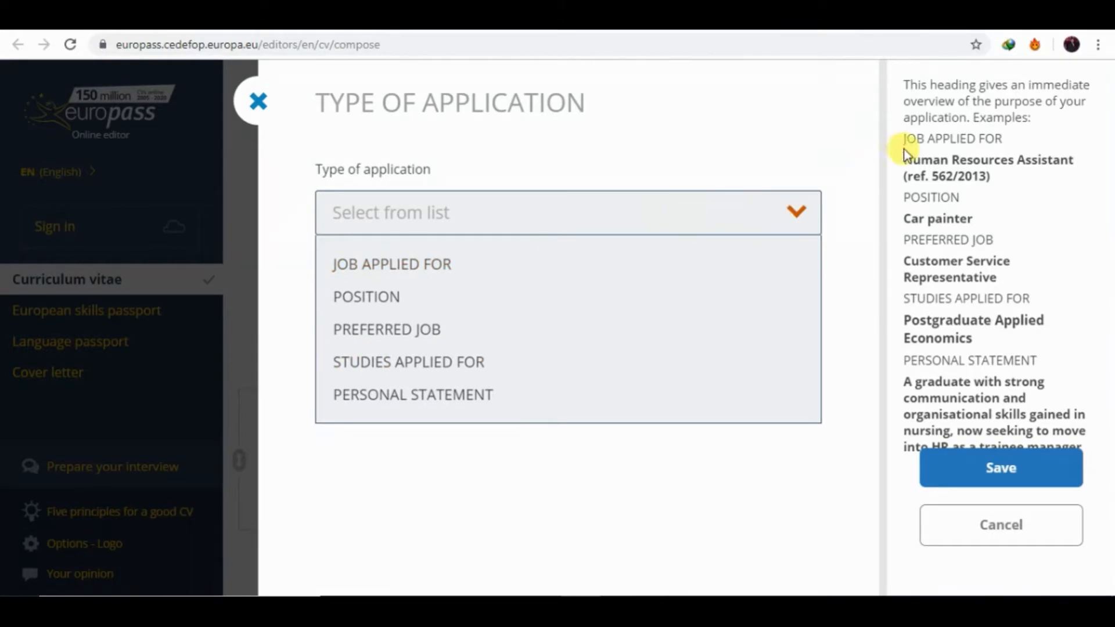
mouse_move(901, 139)
left_mouse_down()
mouse_move(926, 154)
mouse_move(950, 207)
mouse_move(1018, 256)
mouse_move(1009, 254)
left_mouse_up()
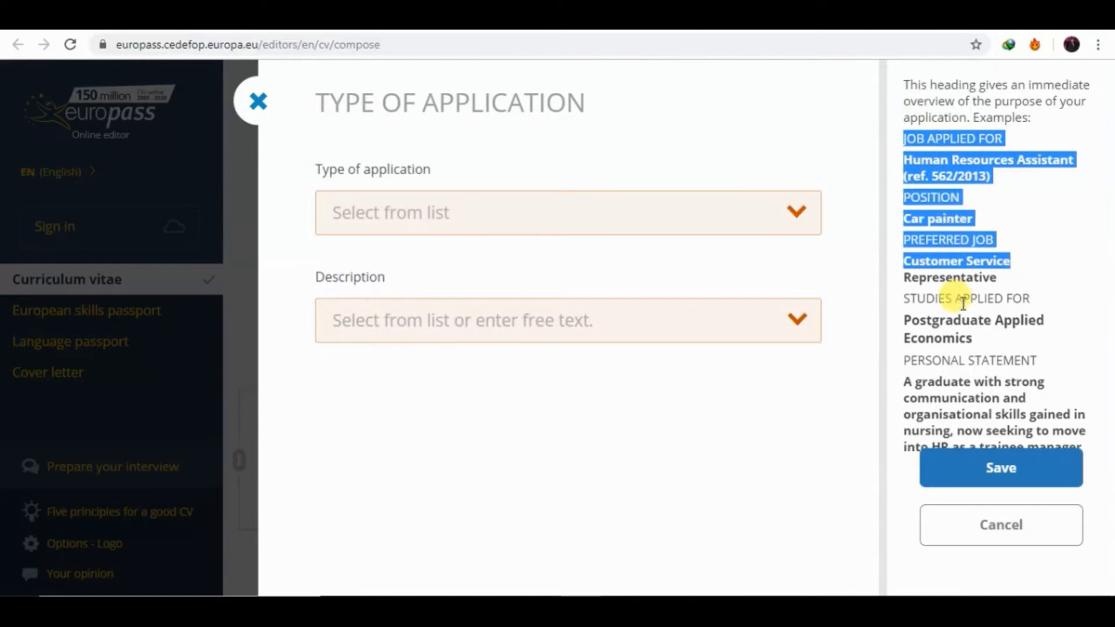
left_click(764, 233)
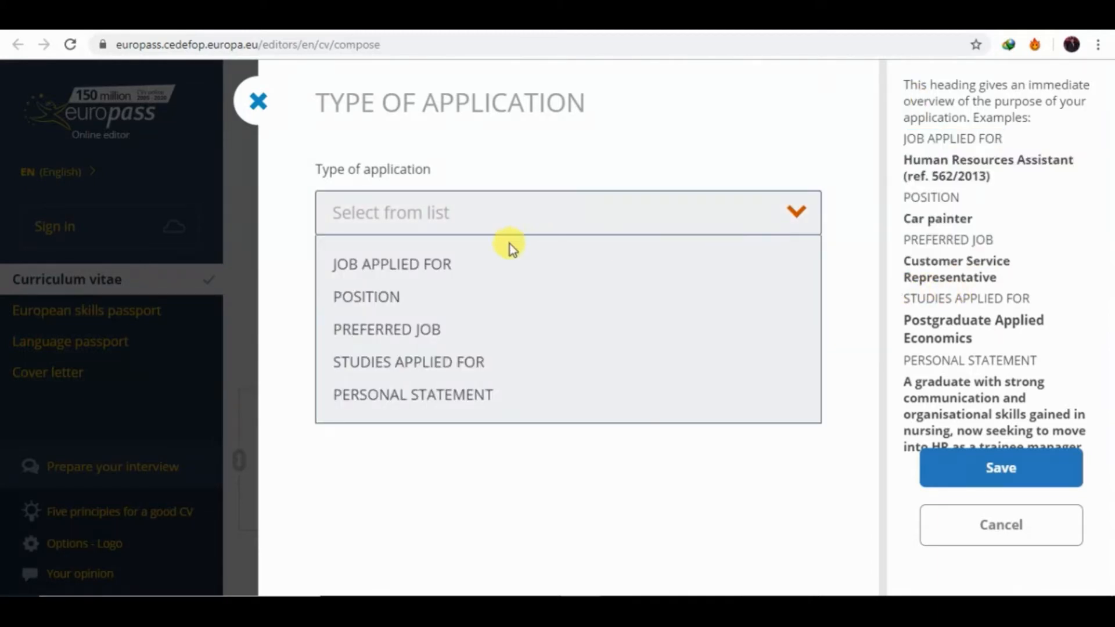
left_click(420, 265)
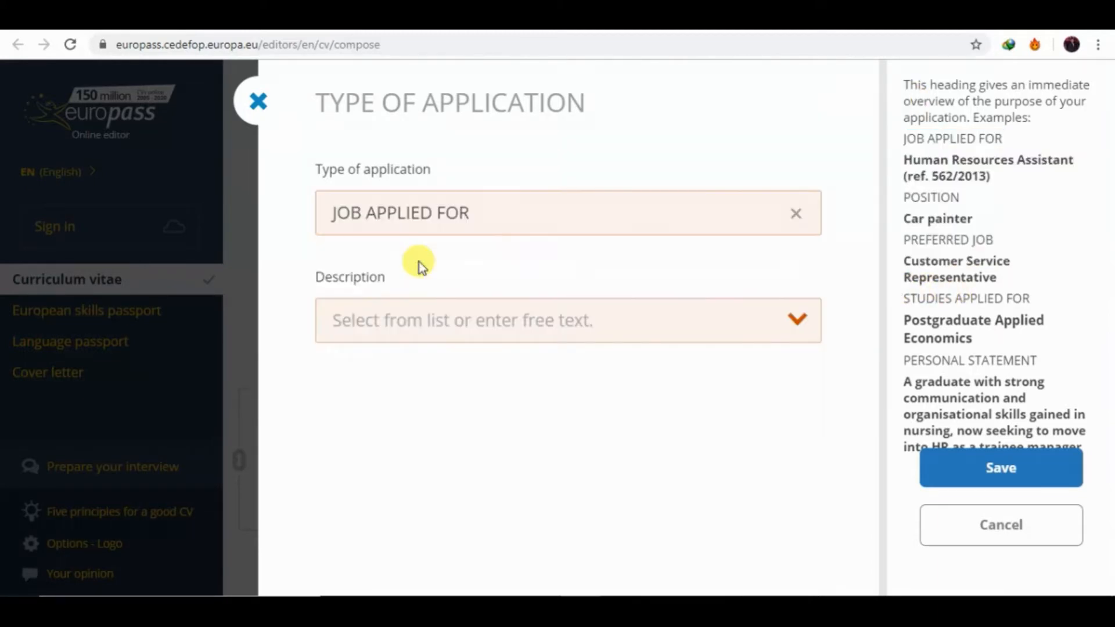
left_click(416, 326)
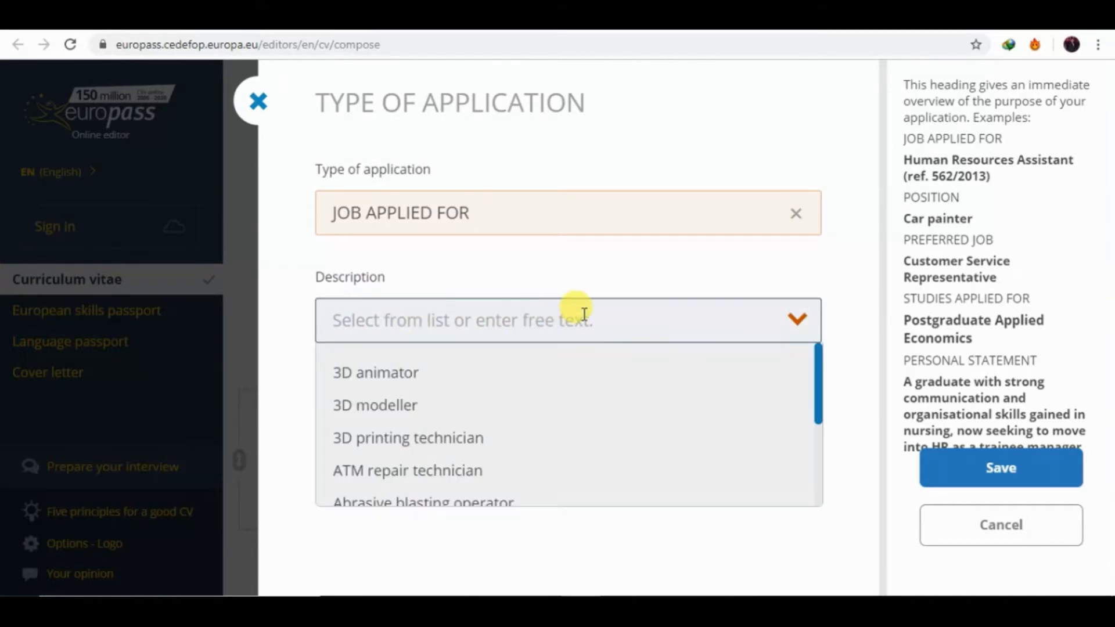
type("soft")
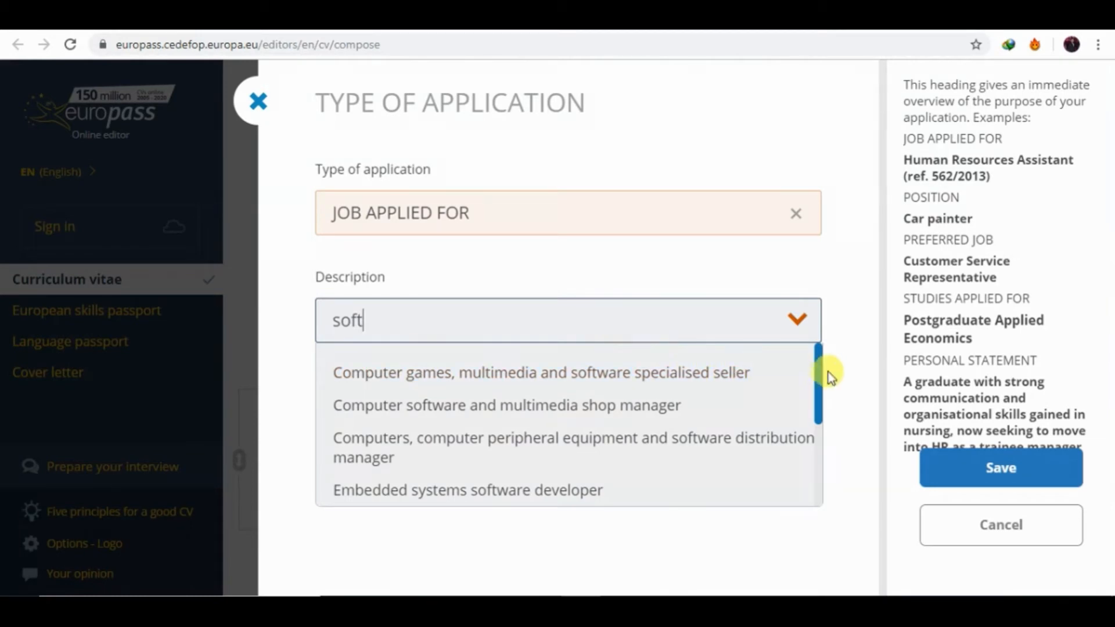
left_click_drag(820, 378, 814, 438)
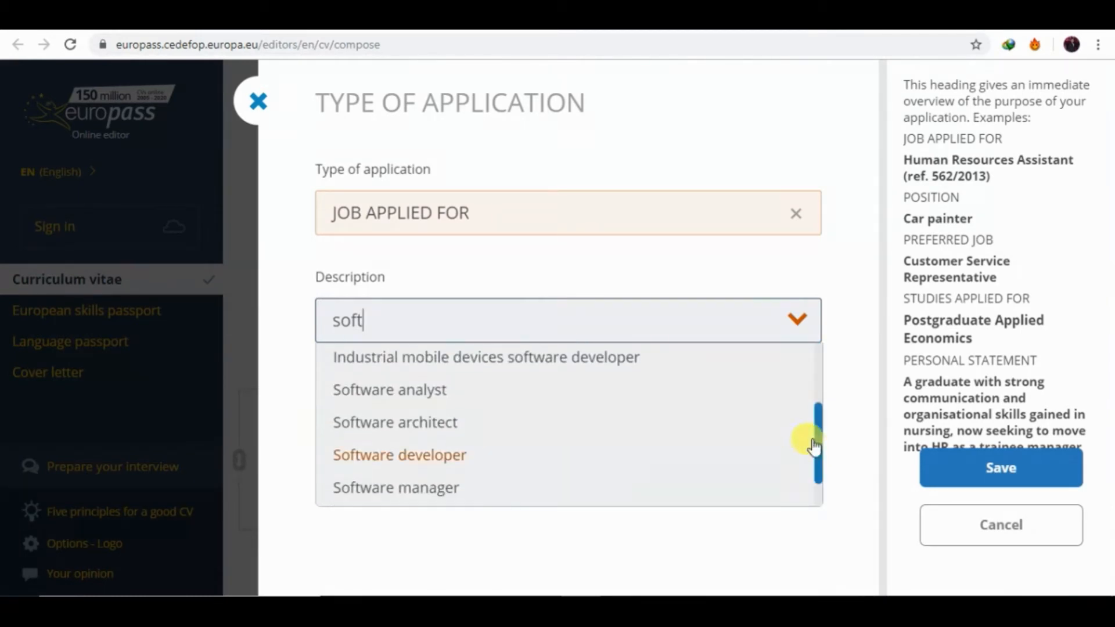
left_click(430, 461)
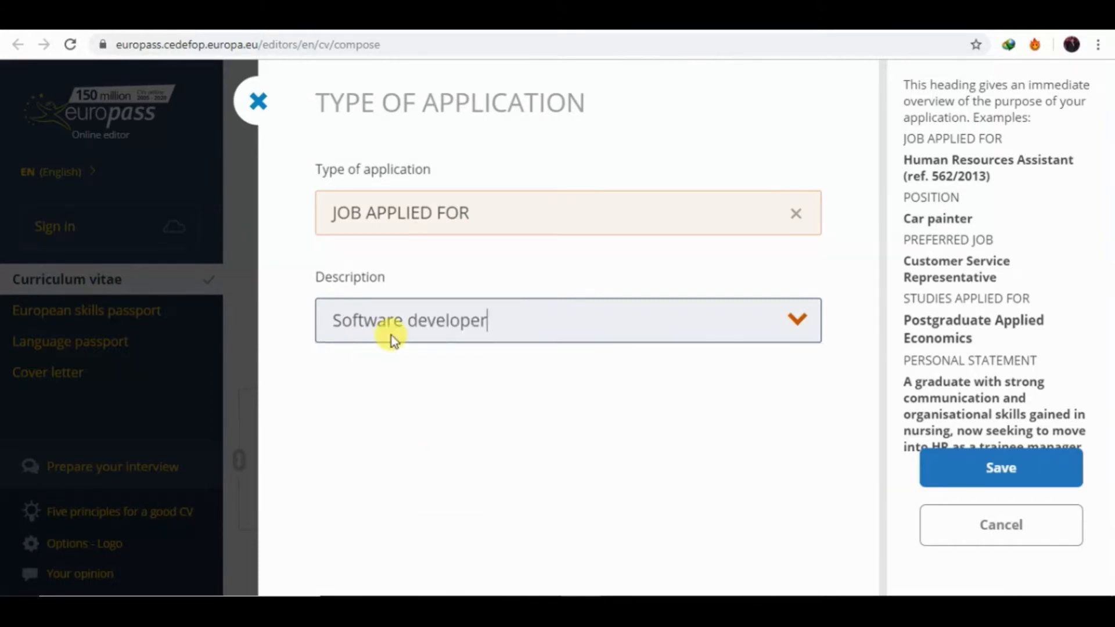
Switch to STUDIES APPLIED FOR, describe it as 'MS in Electrical Engineering', and save.
left_click(795, 213)
left_click(675, 222)
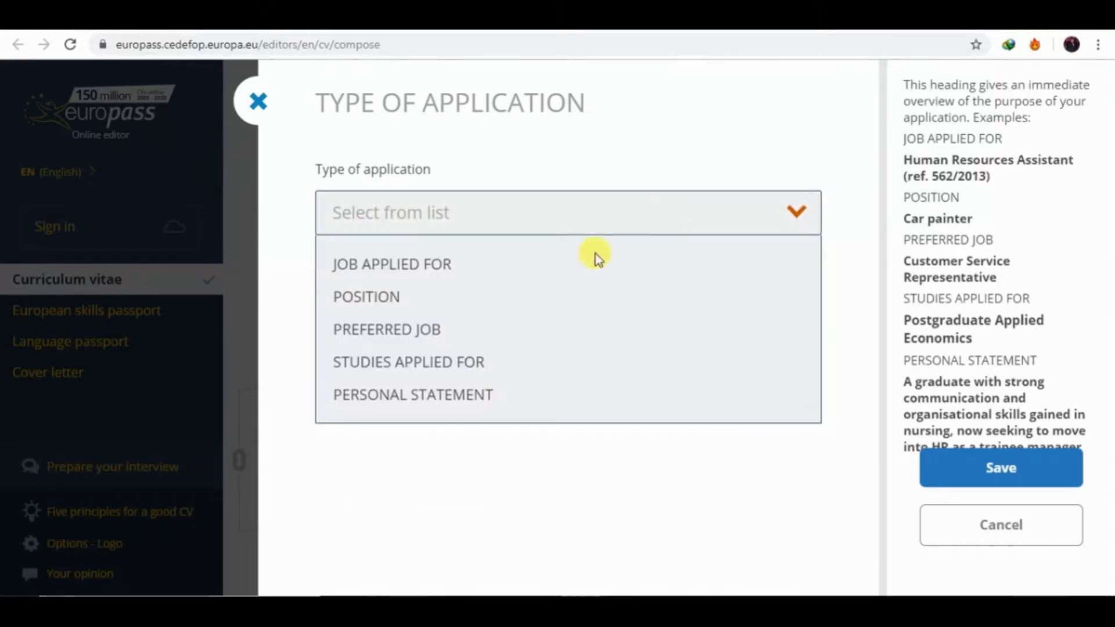
left_click(443, 364)
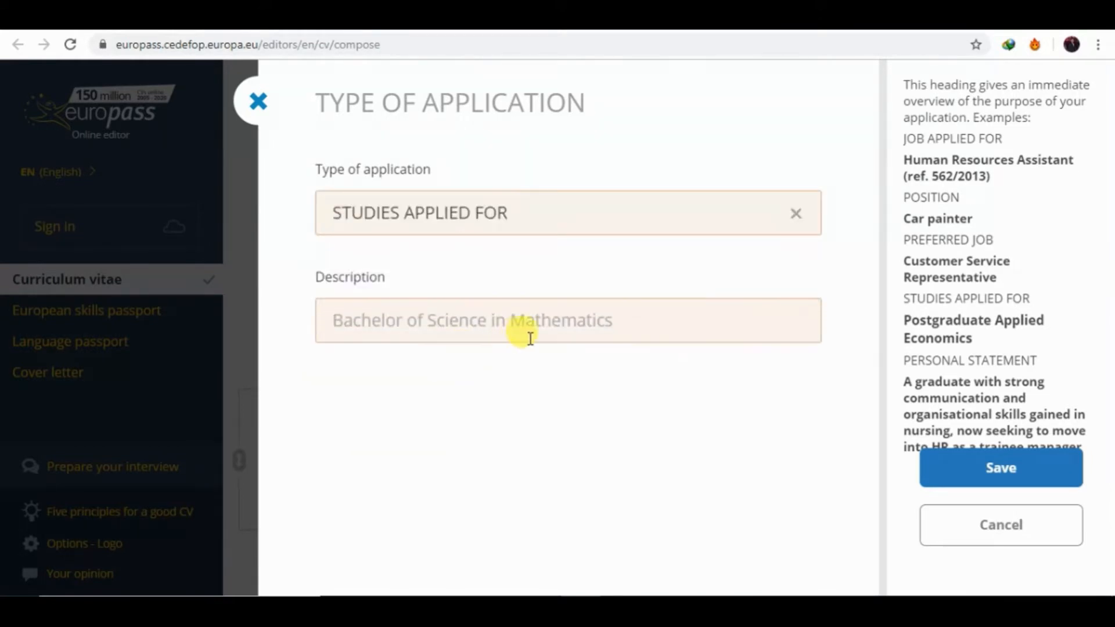
left_click(541, 321)
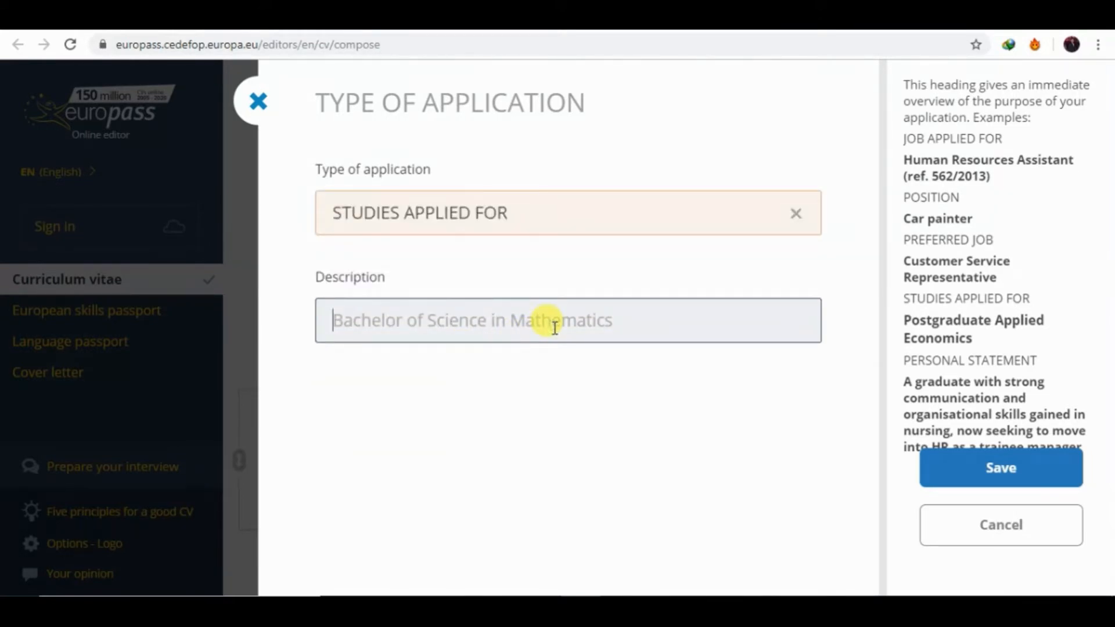
type("MS")
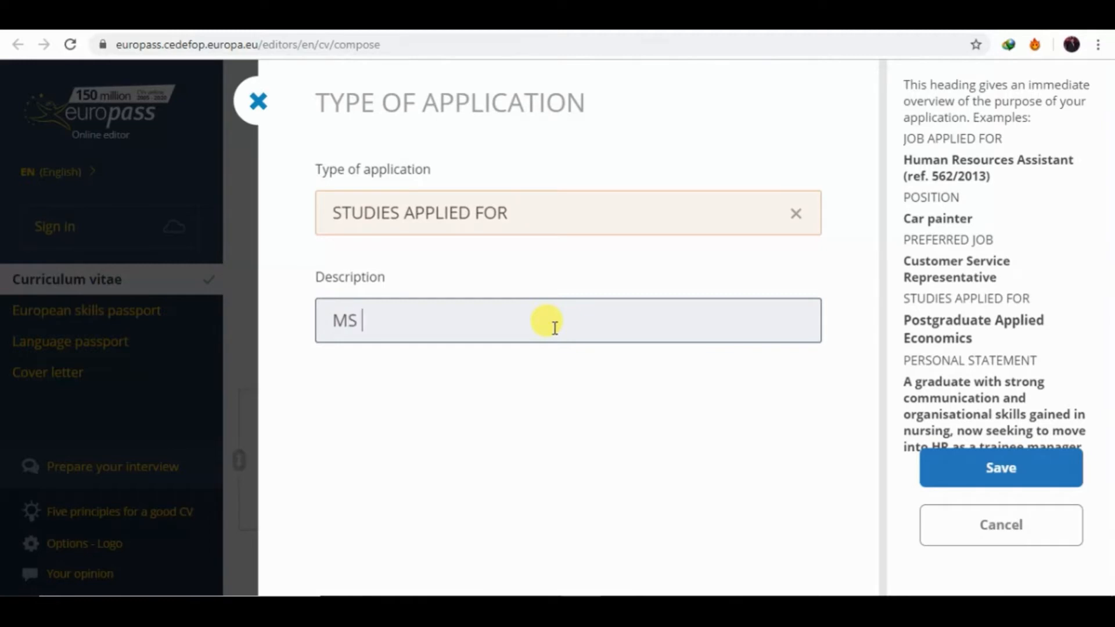
type(" in Electrical")
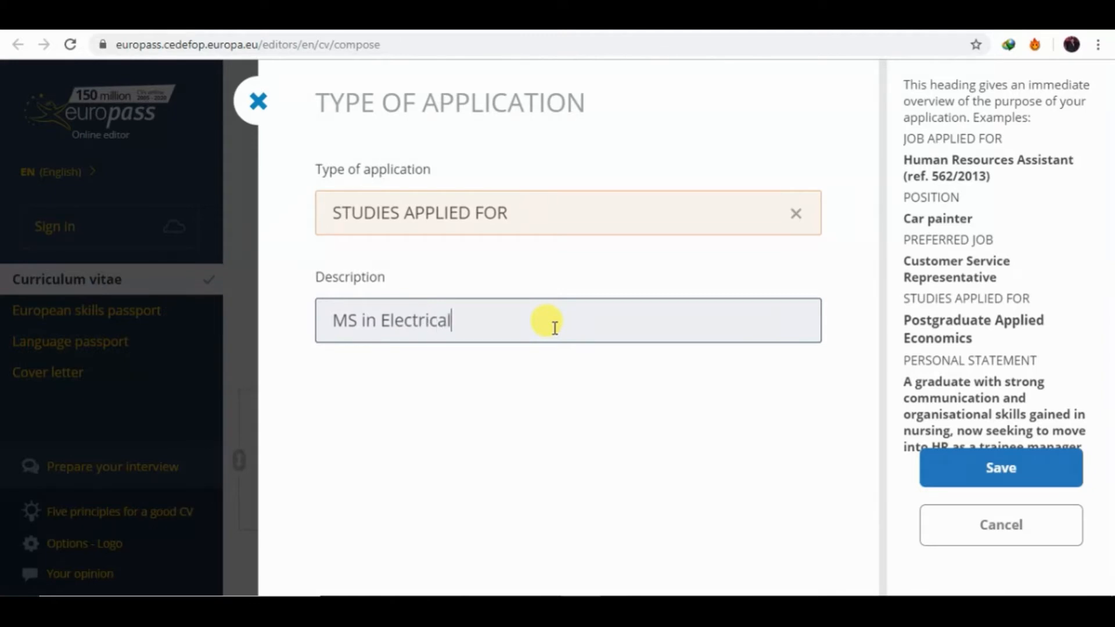
type("E")
type("ngine")
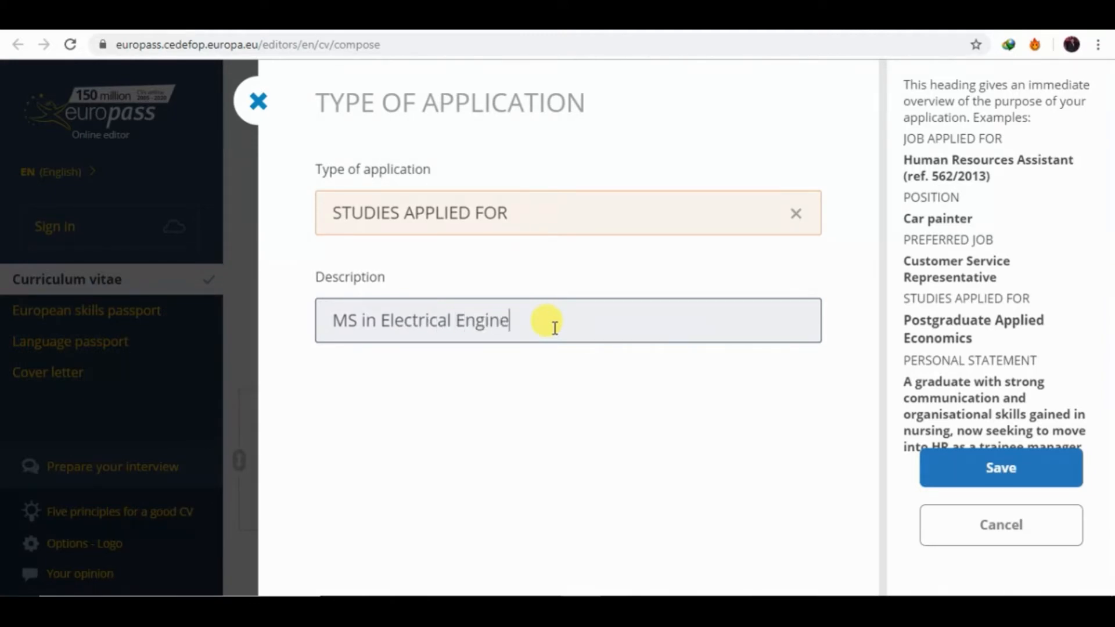
type("ering")
left_click(982, 486)
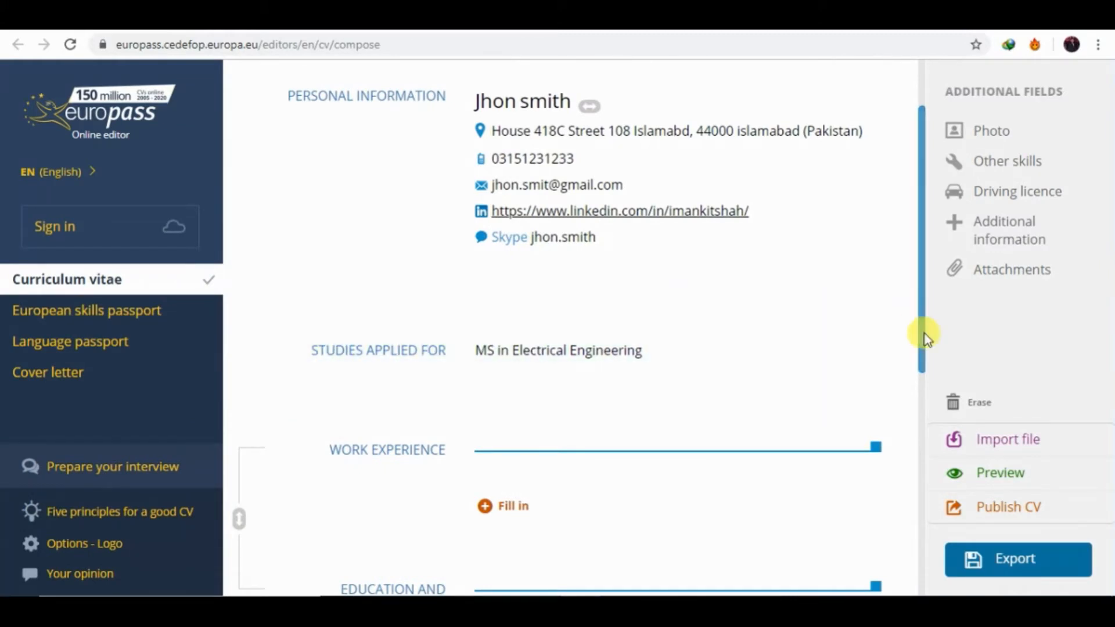
Add a work experience entry starting on 5/6/2018.
left_click_drag(924, 333, 936, 394)
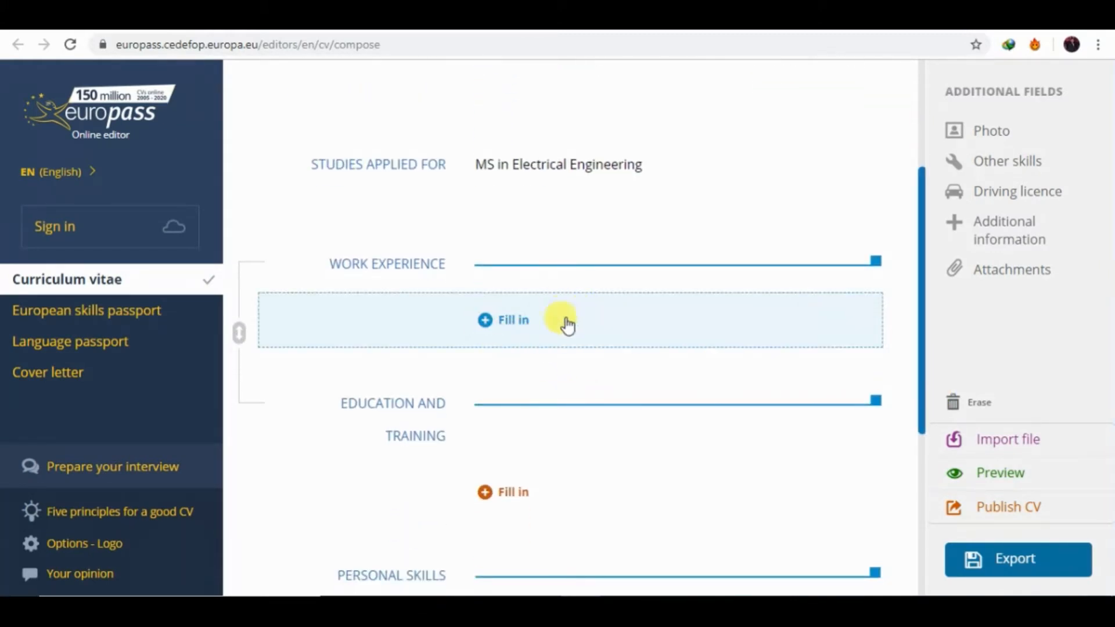
left_click(516, 317)
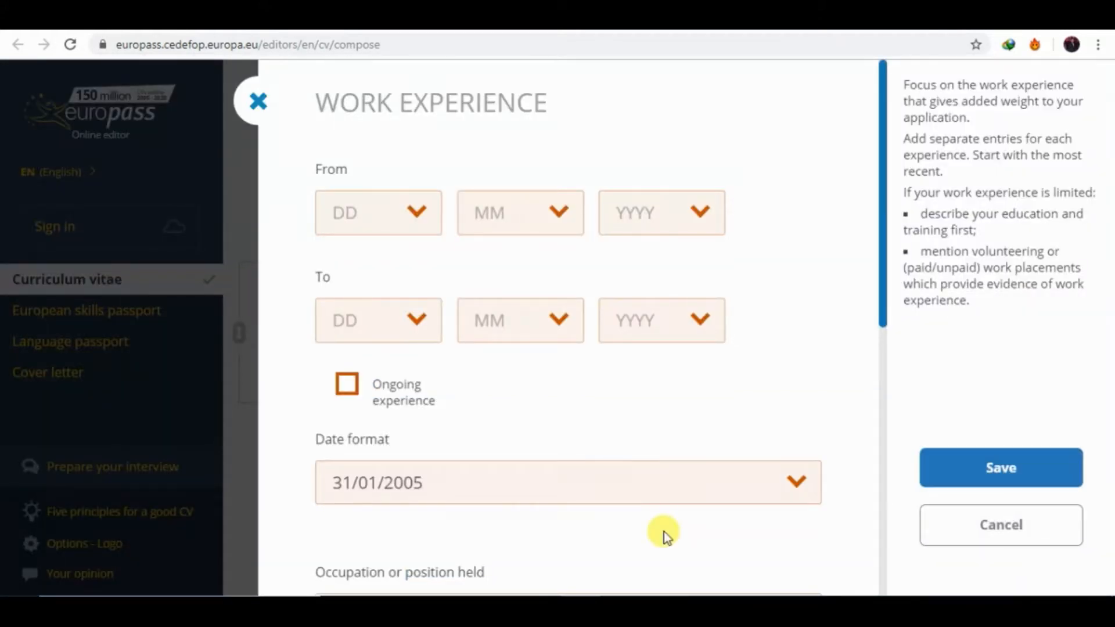
left_click(400, 215)
left_click(342, 407)
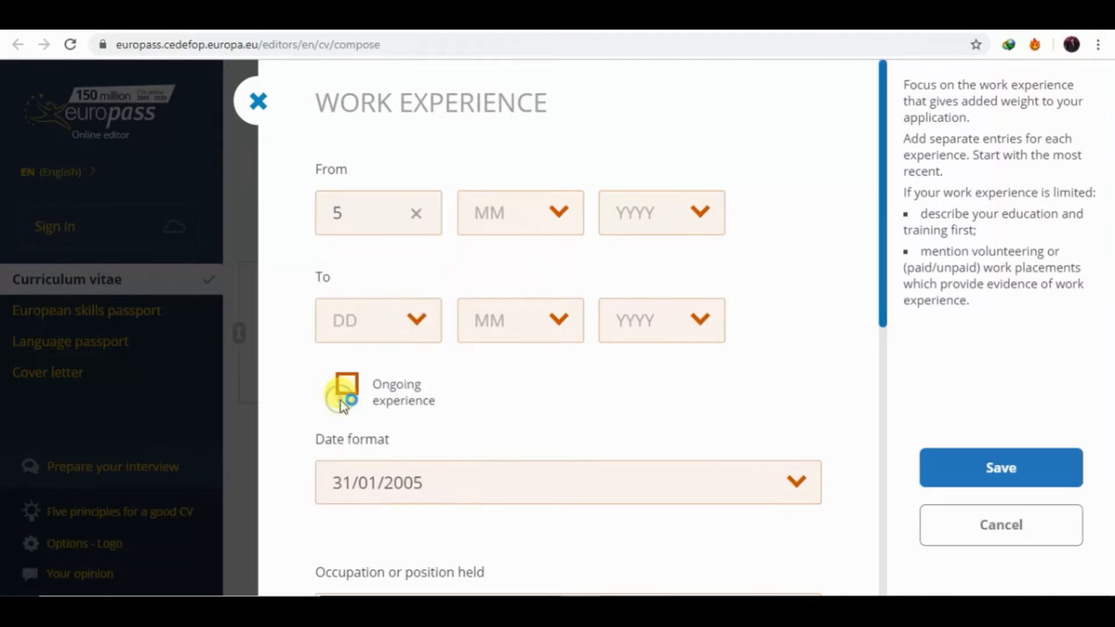
left_click(500, 236)
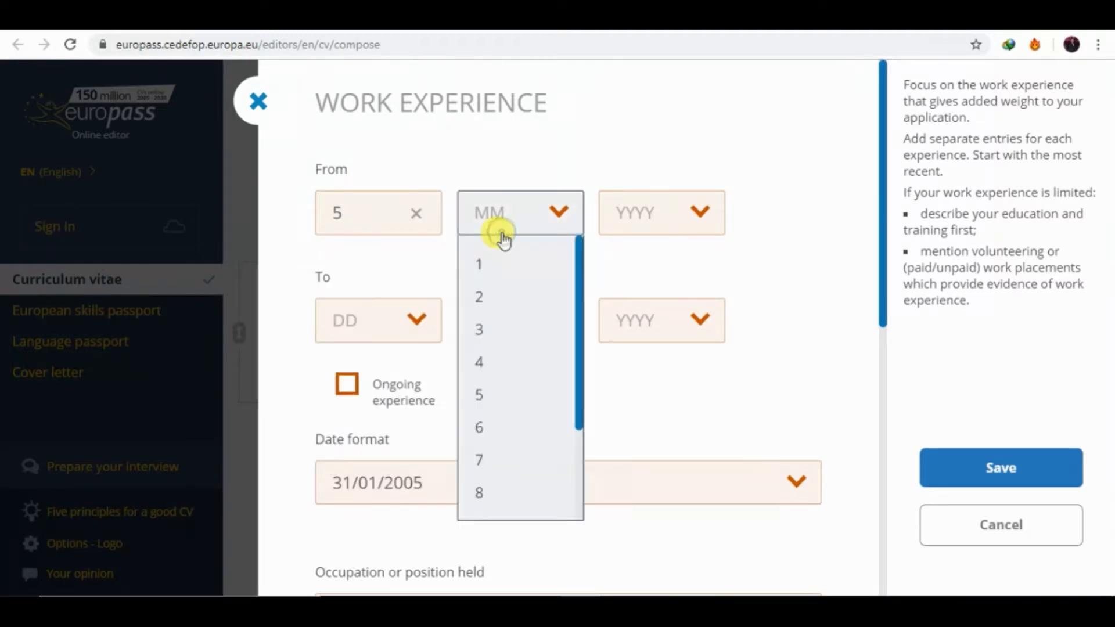
left_click(483, 430)
left_click(666, 226)
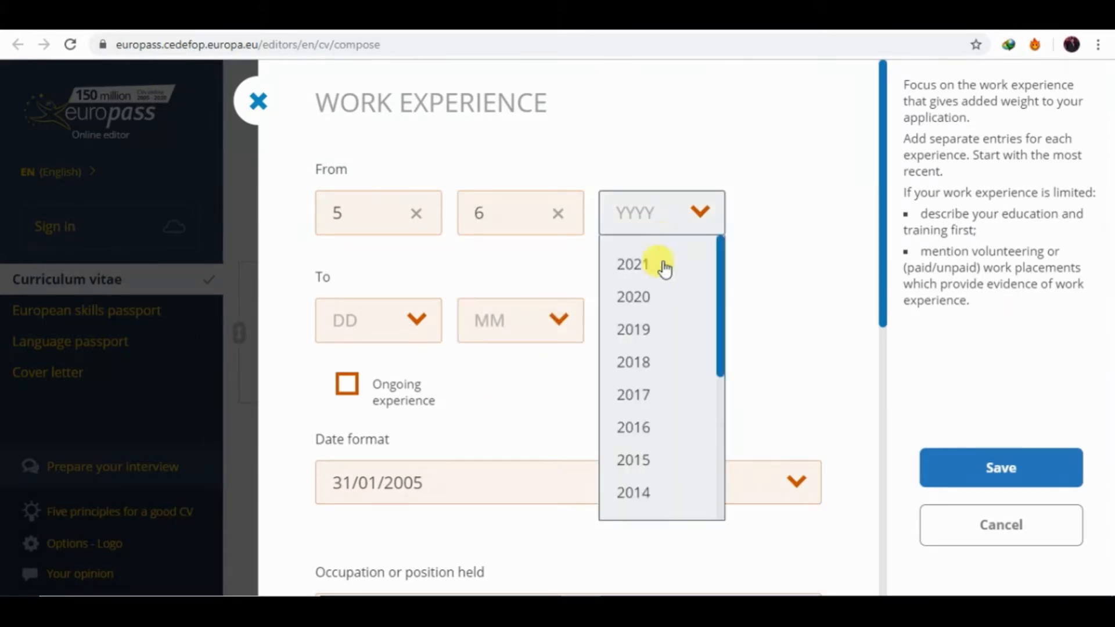
left_click(638, 366)
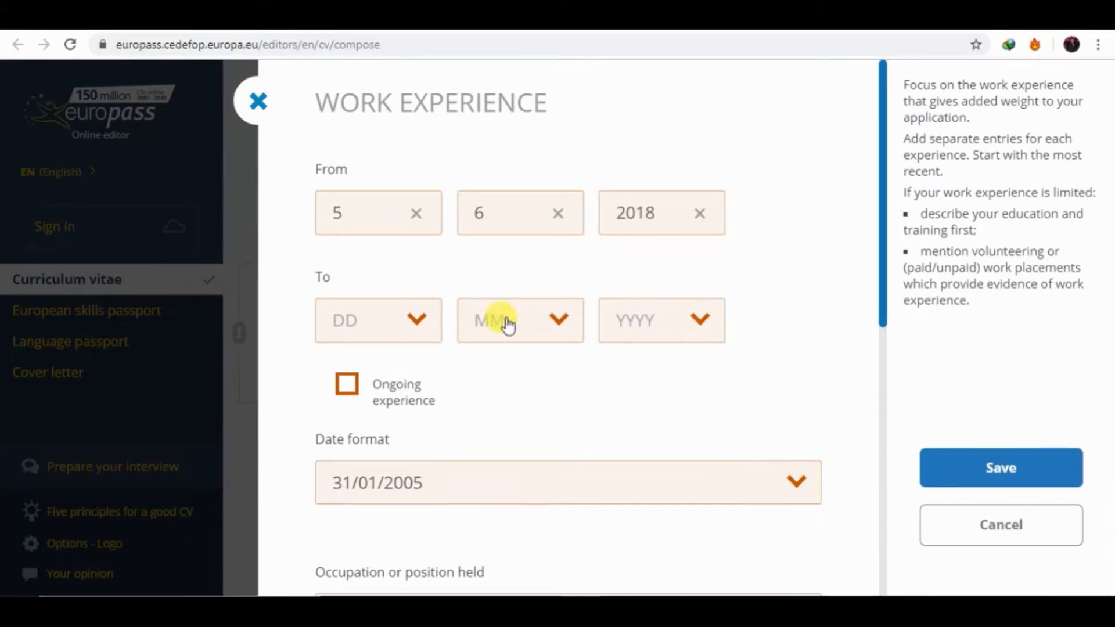
Set the work experience end date to 5/11/2019.
left_click(414, 320)
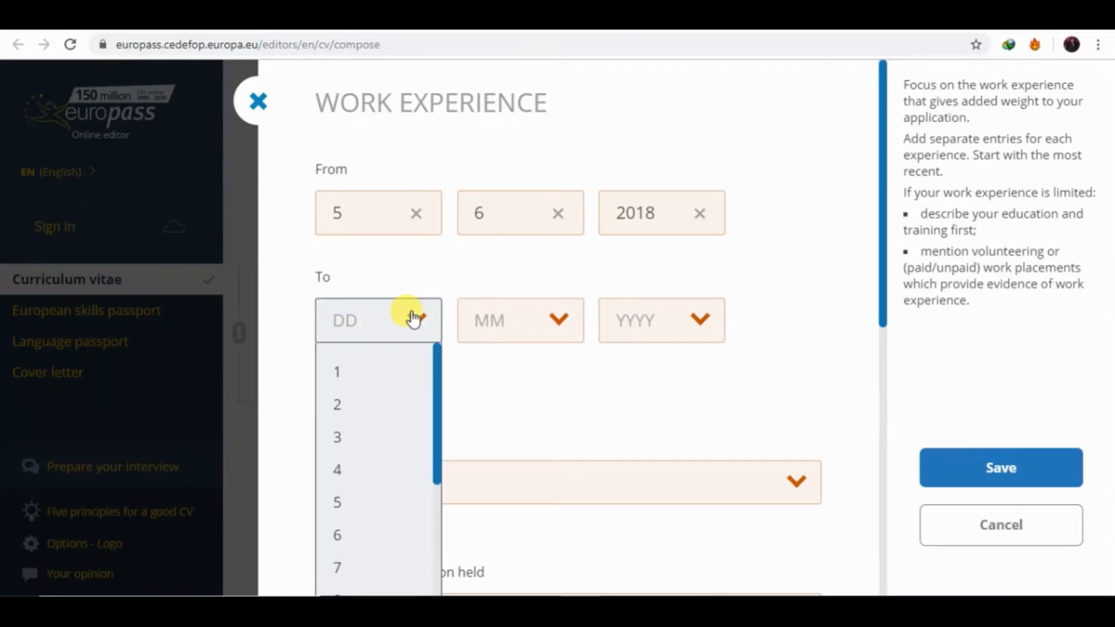
left_click(342, 501)
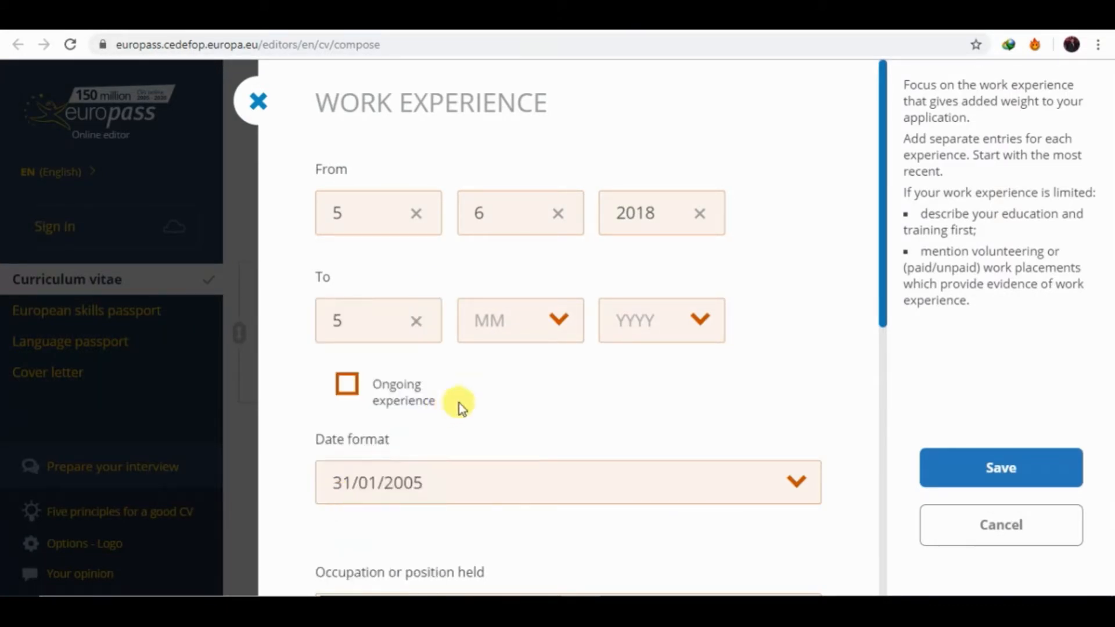
left_click(541, 321)
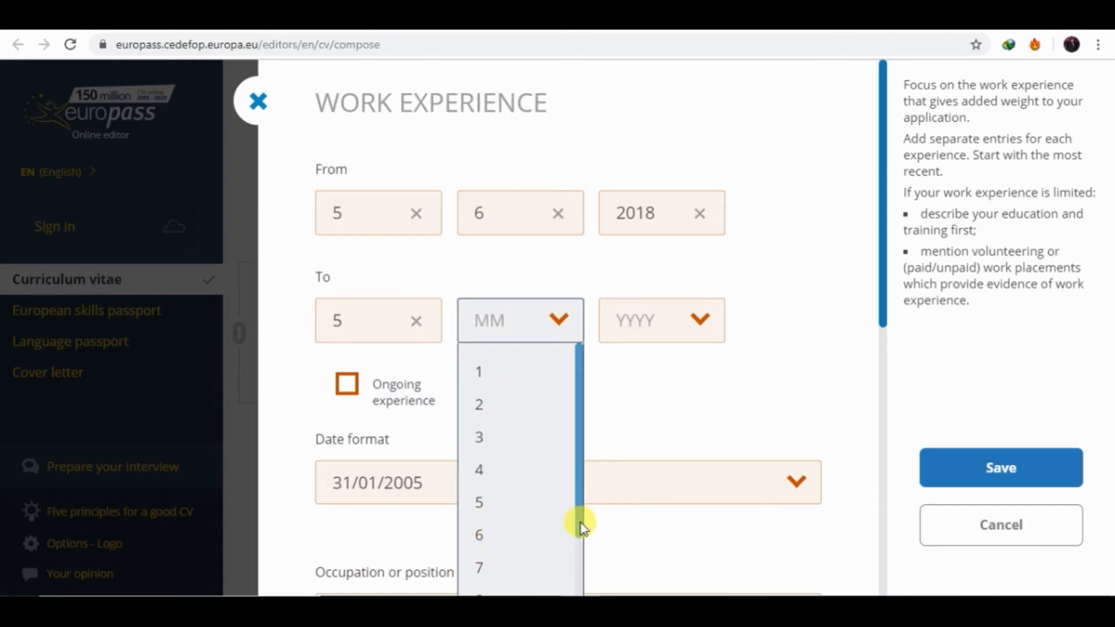
left_click_drag(580, 530, 577, 587)
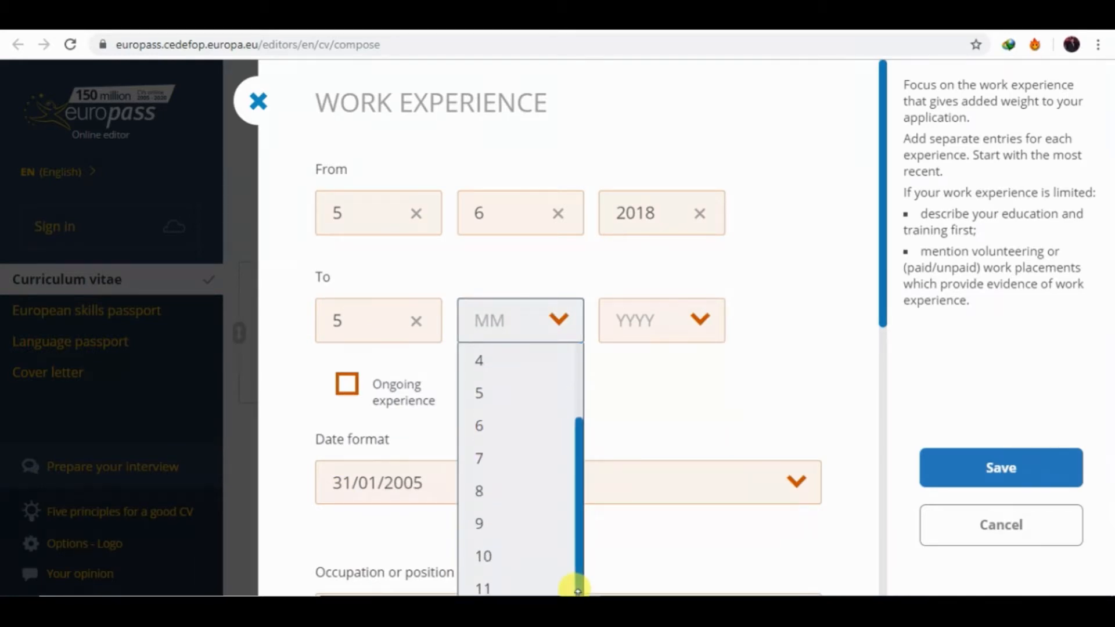
left_click(498, 588)
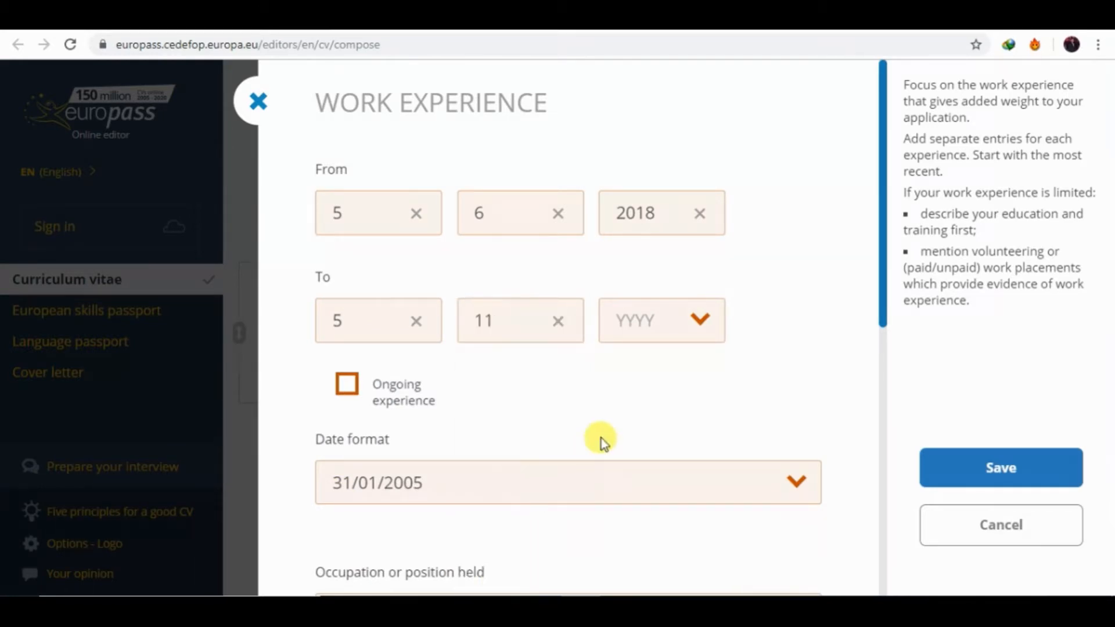
left_click(687, 319)
left_click(638, 441)
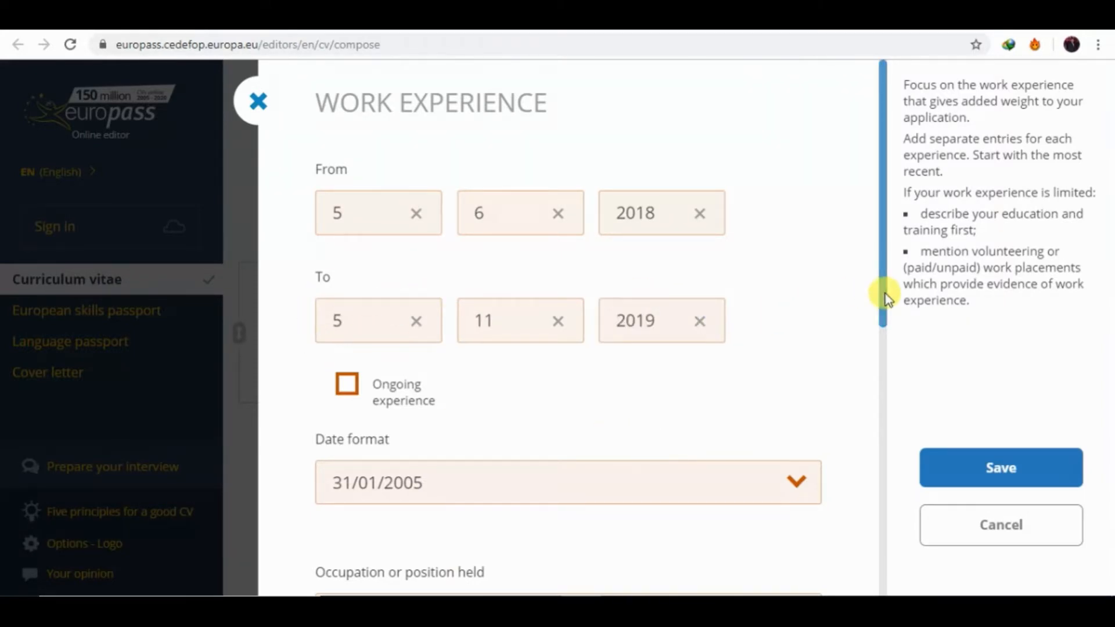
left_click_drag(887, 299, 896, 368)
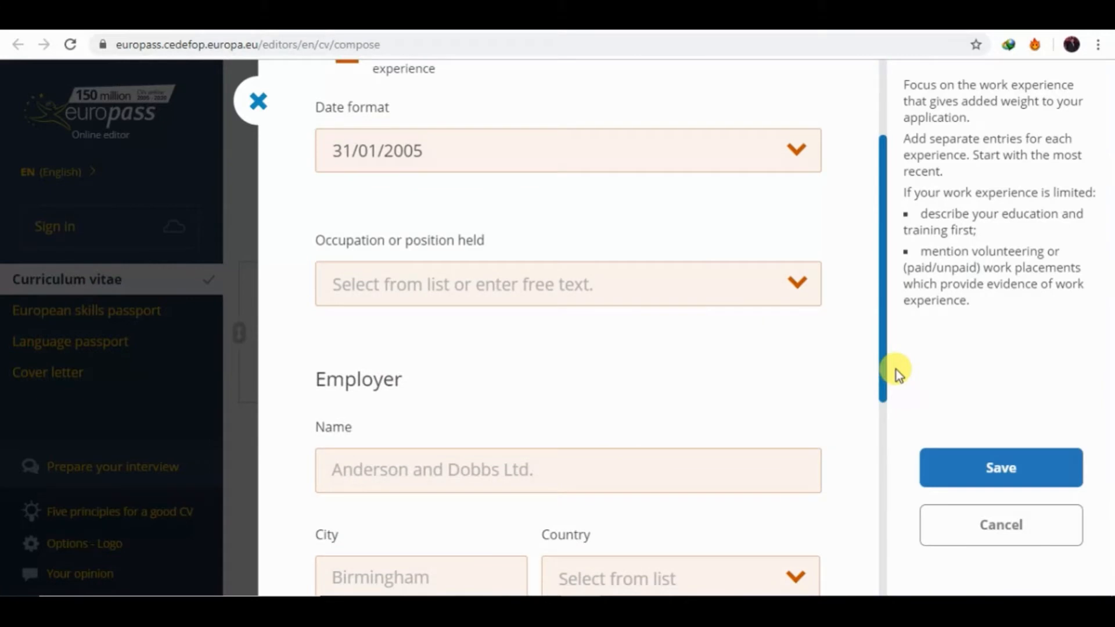
Search the occupation list and select Electrical engineer as the position held.
left_click(602, 291)
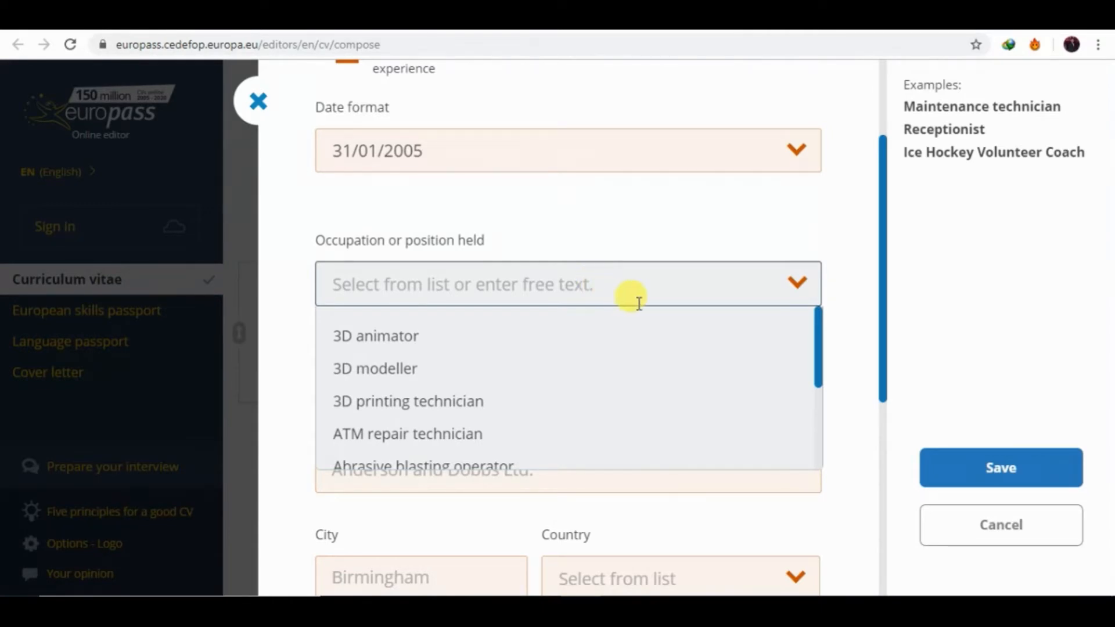
type("soft")
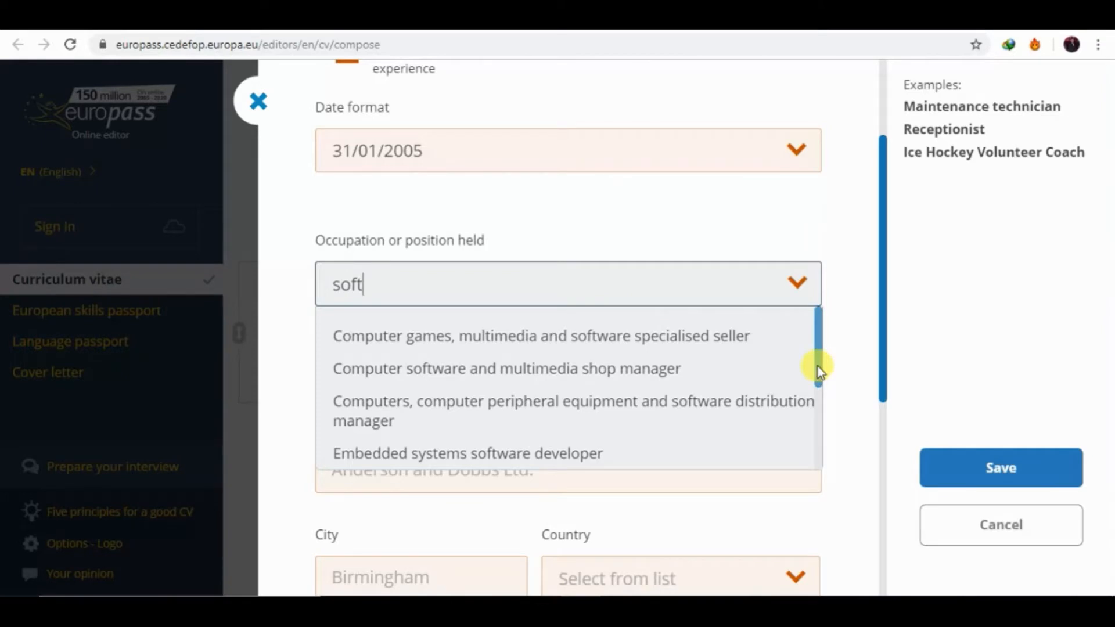
left_click_drag(818, 367, 826, 435)
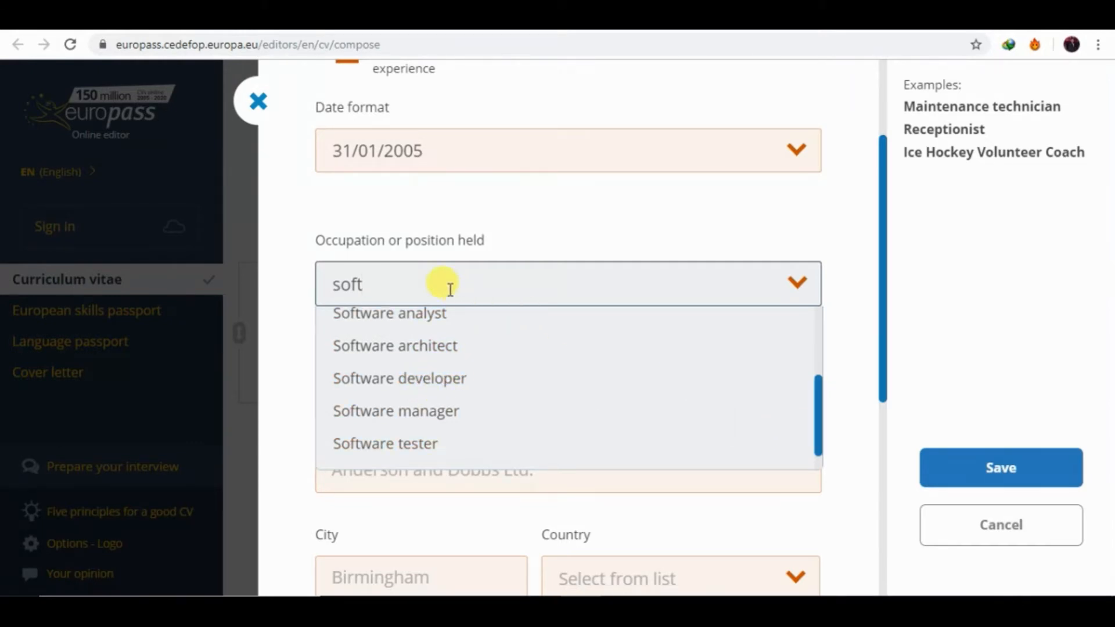
key("BackSpace")
key("BackSpace")
key("BackSpace")
key("BackSpace")
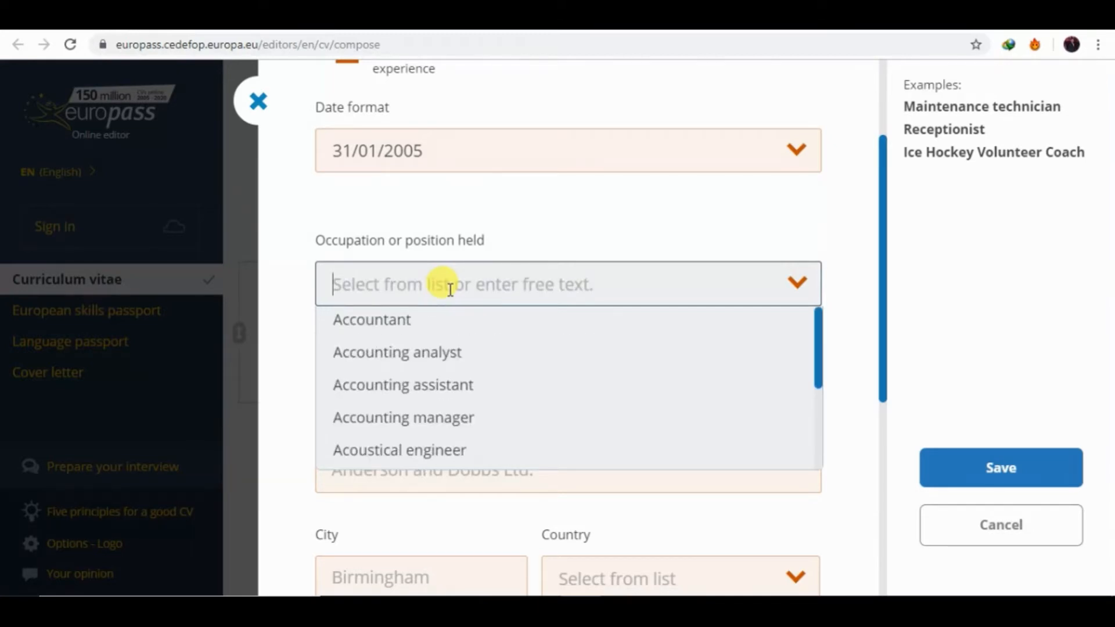
type("power")
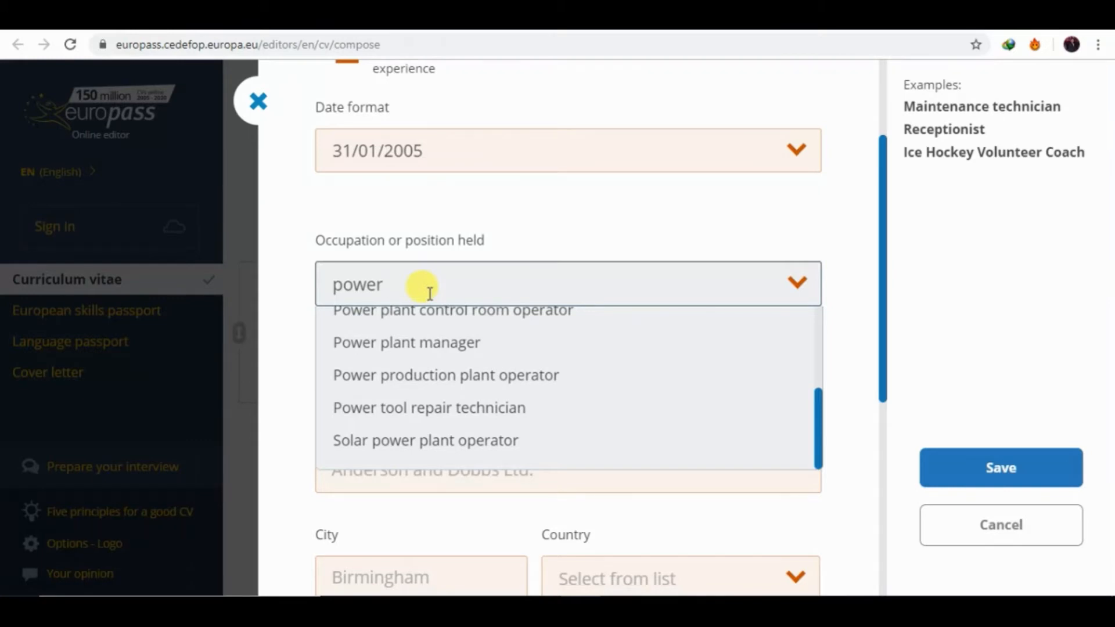
key("BackSpace")
key("BackSpace")
key("BackSpace")
key("BackSpace")
key("BackSpace")
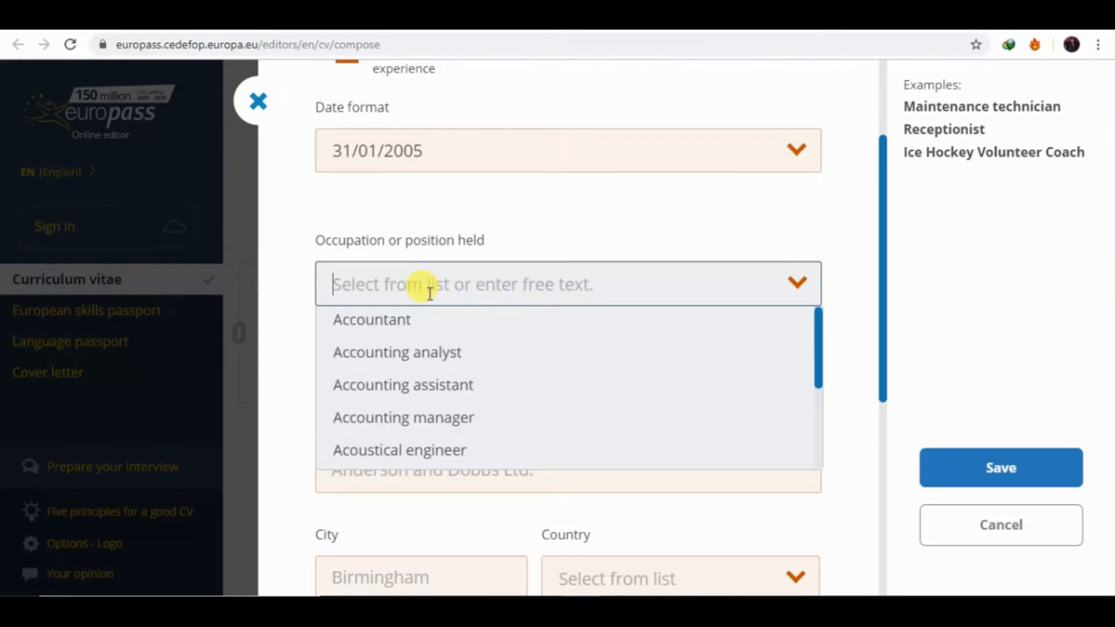
type("ele")
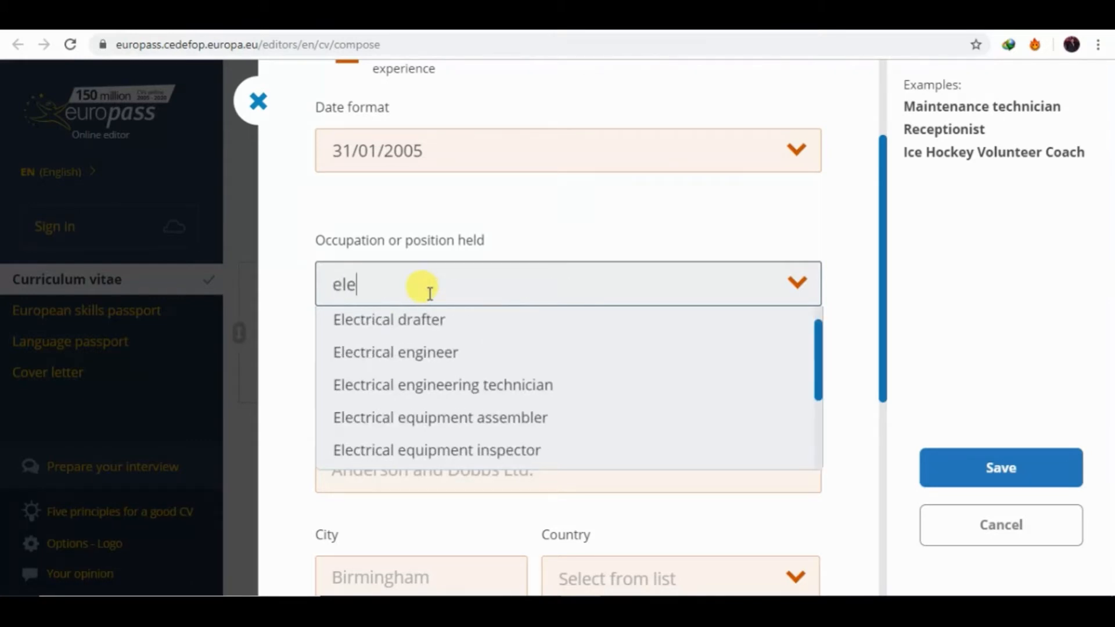
left_click(398, 348)
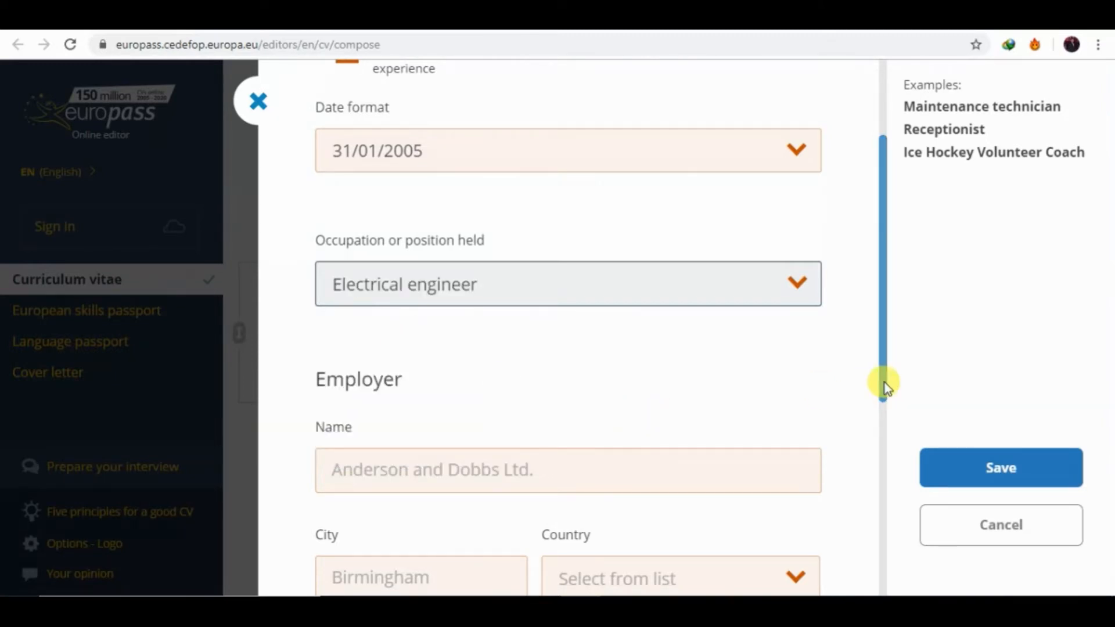
left_click_drag(883, 385, 880, 423)
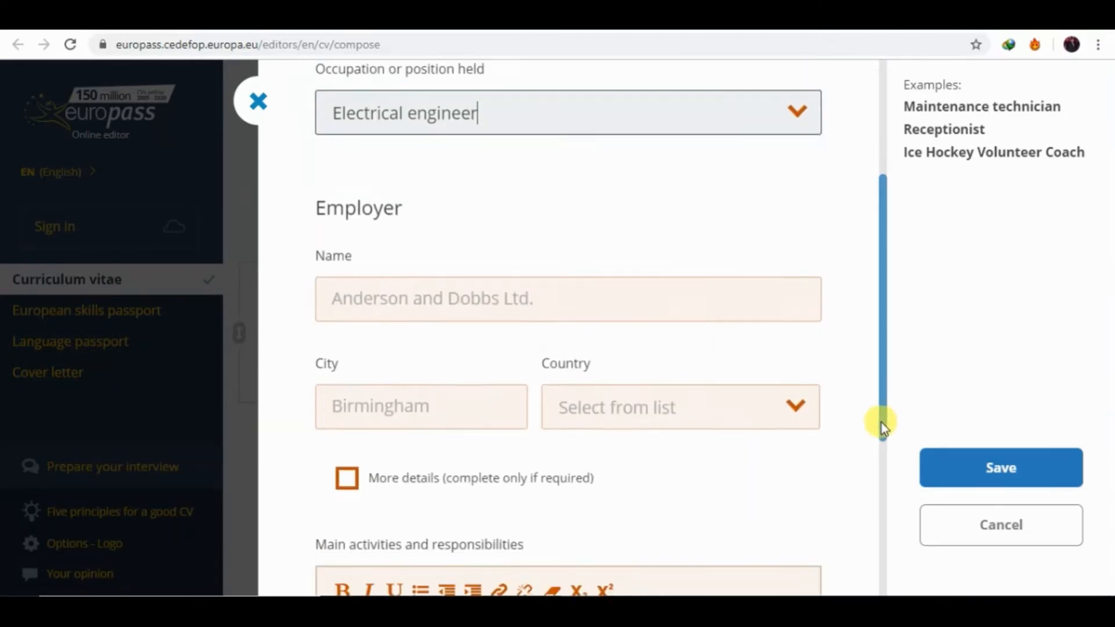
Enter 'Andreson' as the employer name, capitalising the first letter.
left_click(520, 307)
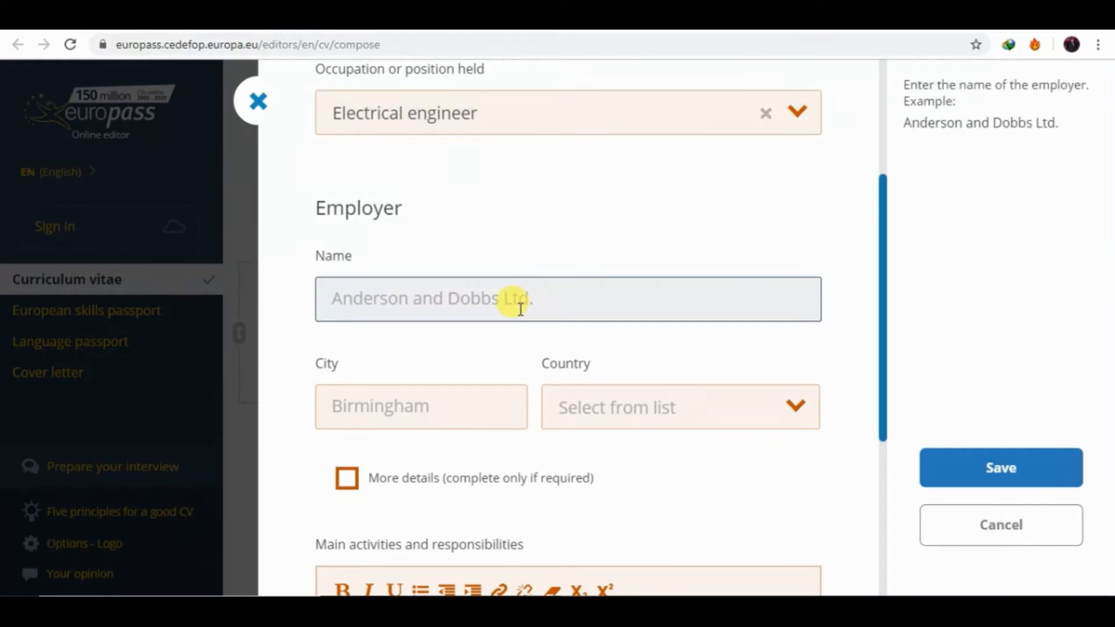
type("name ")
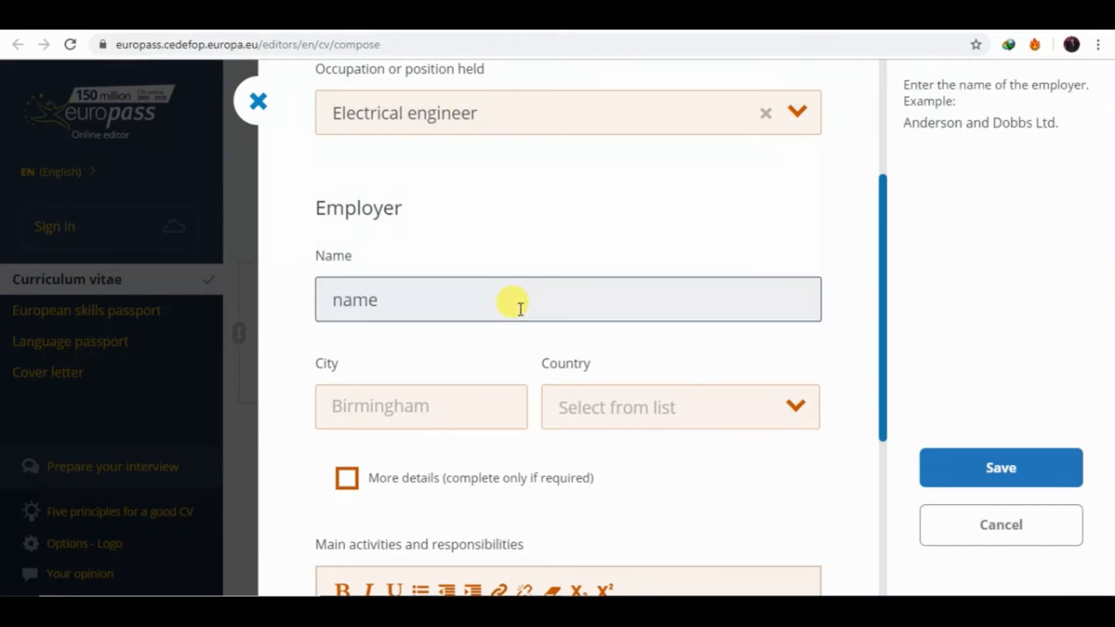
type("..")
key("BackSpace")
key("BackSpace")
key("BackSpace")
key("BackSpace")
key("BackSpace")
key("BackSpace")
type("a")
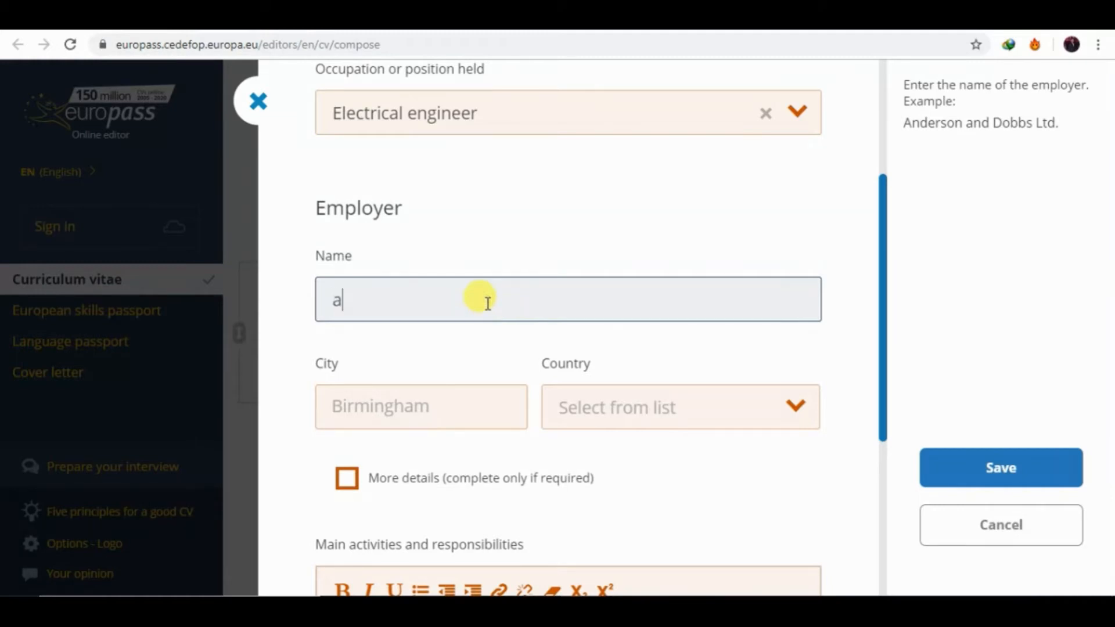
type("ndreson")
key("Left")
key("Left")
key("Left")
key("Left")
key("Left")
key("Left")
key("Left")
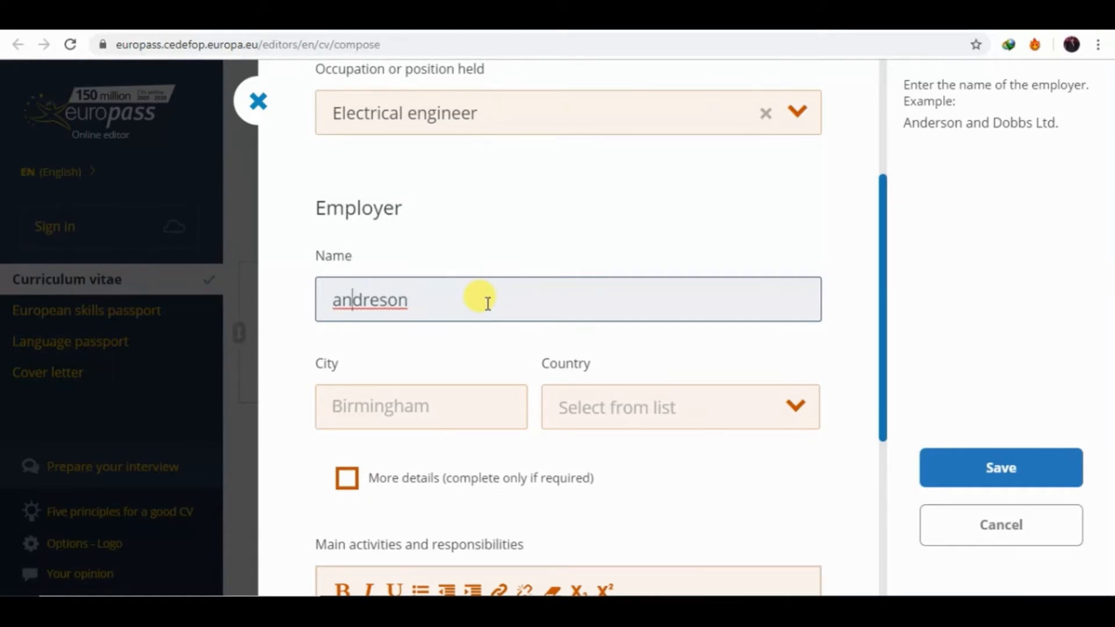
key("BackSpace")
type("A")
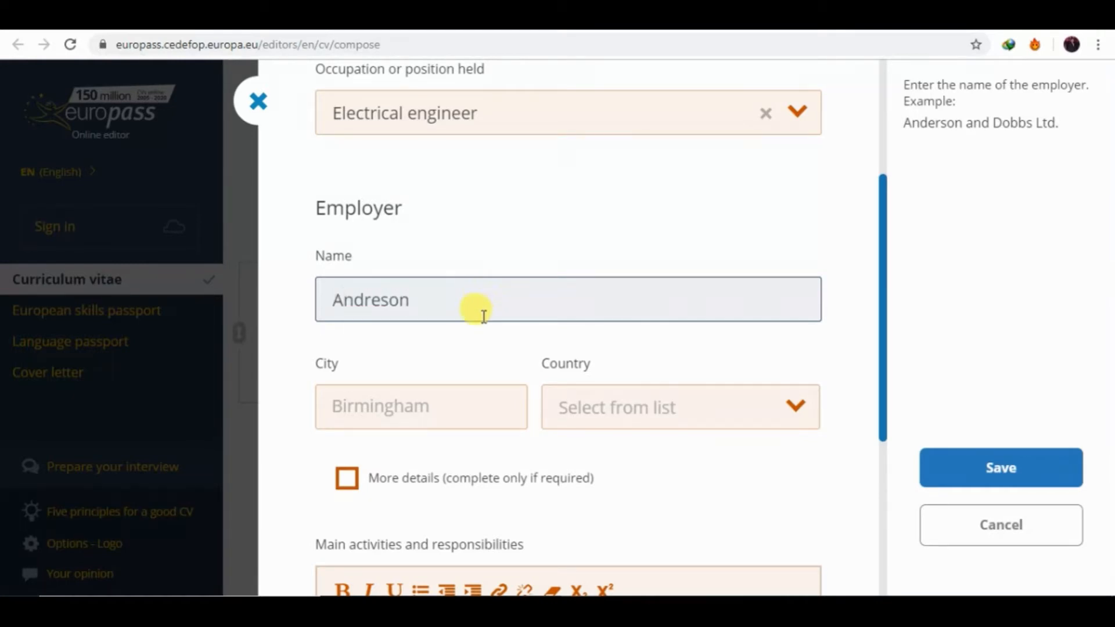
Set the employer's city to Lahore and country to Pakistan.
left_click(457, 408)
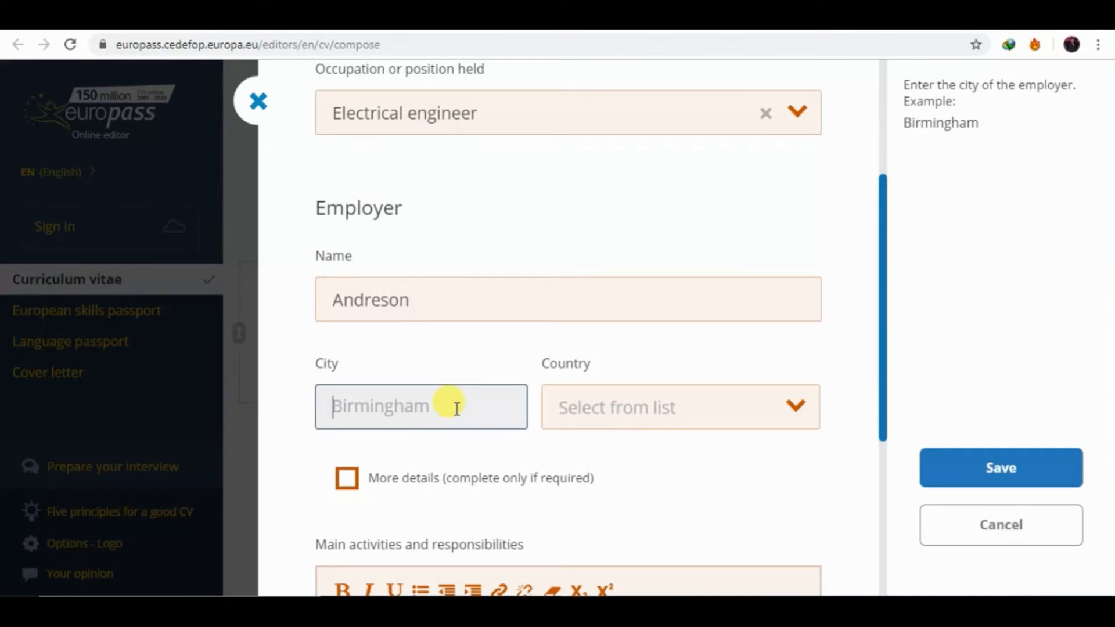
type("Lah")
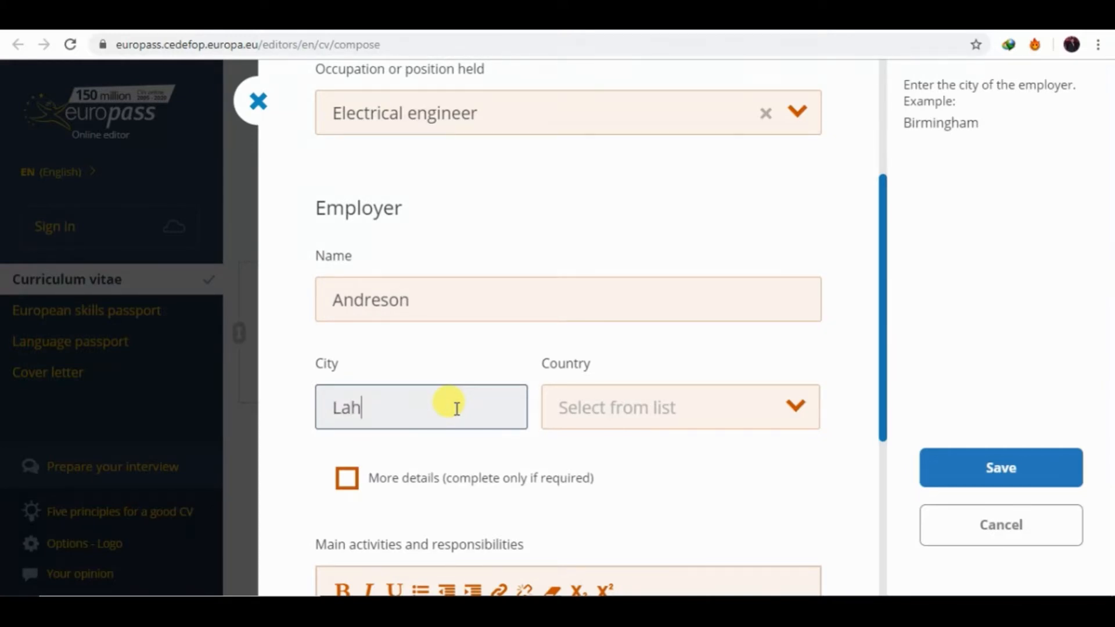
type("ore")
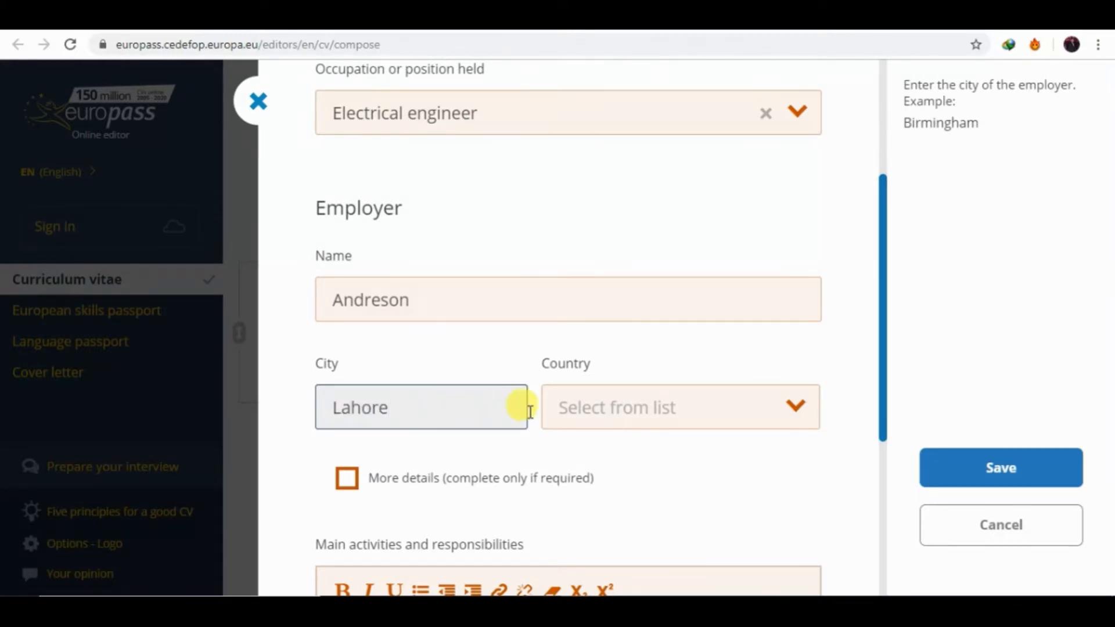
left_click(666, 424)
type("pak")
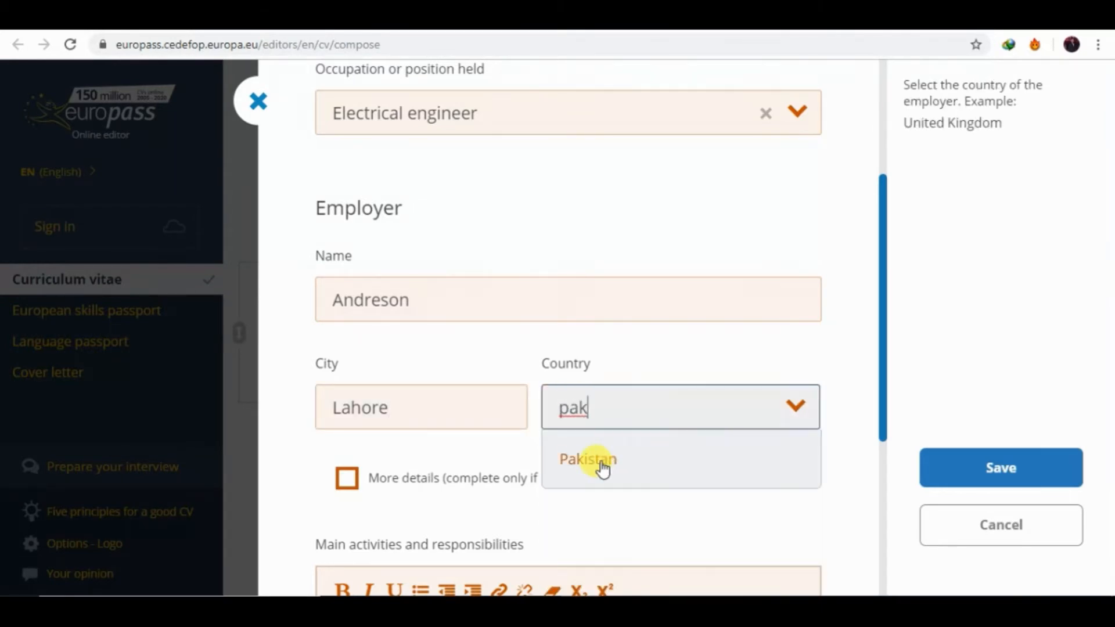
left_click(614, 462)
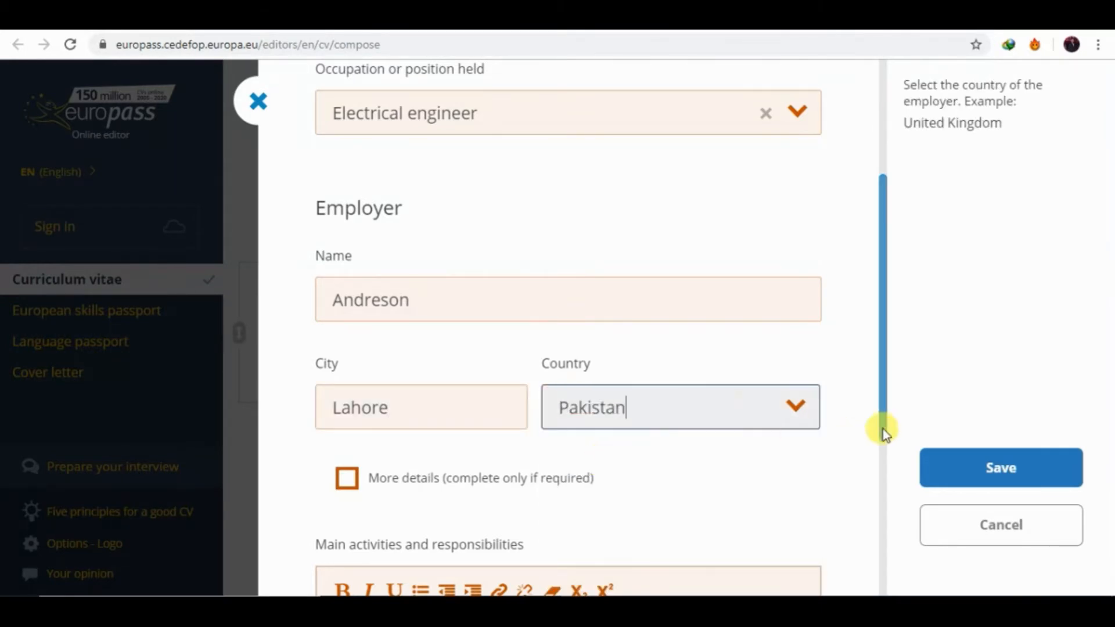
left_click_drag(883, 425, 888, 511)
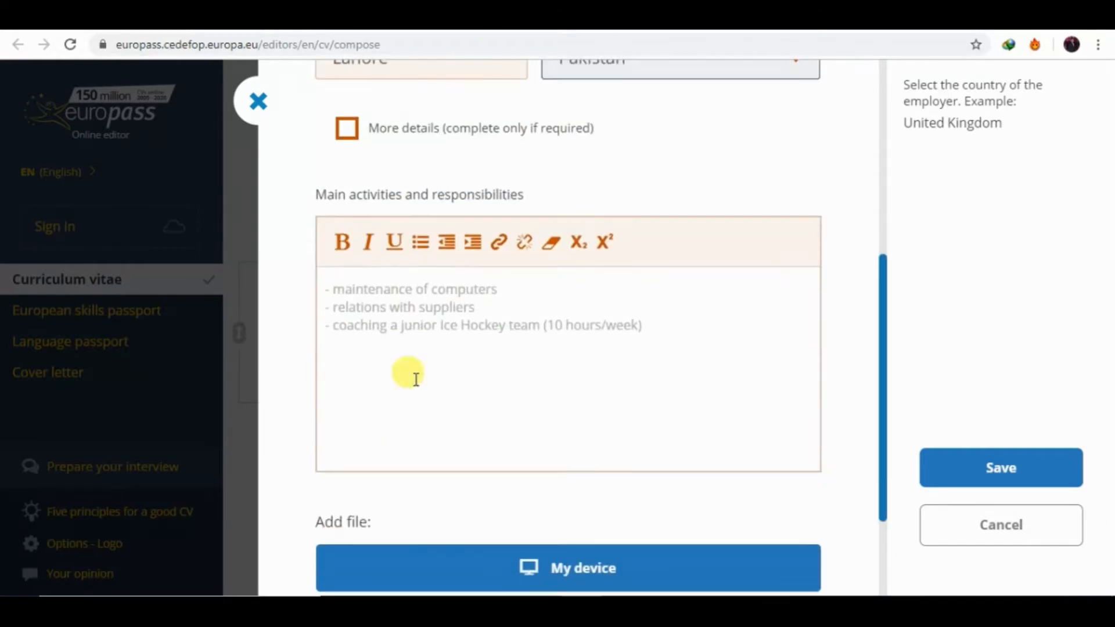
left_click(440, 276)
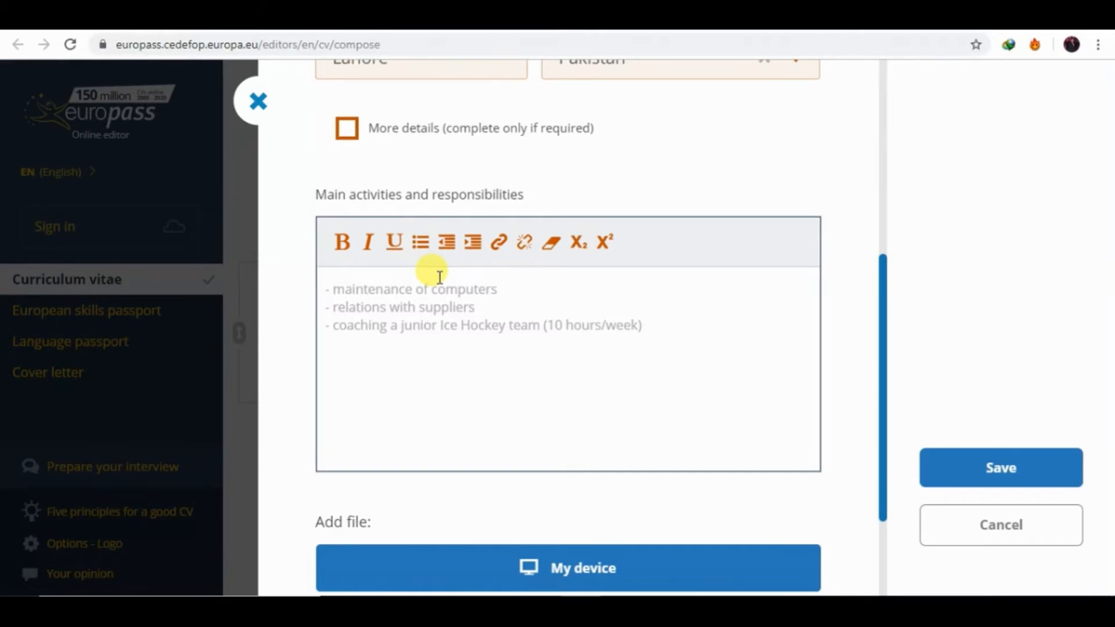
Type activities 'Working in Control room' and 'Power generation plant' on two lines, fixing typos.
type("Woking")
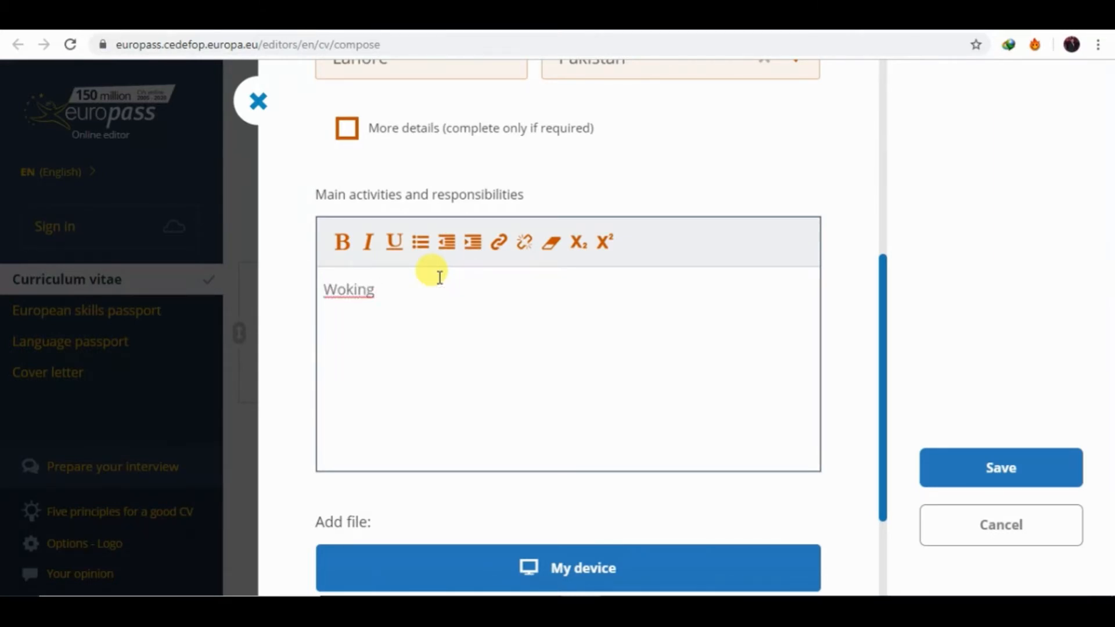
key("BackSpace")
key("BackSpace")
key("BackSpace")
key("BackSpace")
type("rking in")
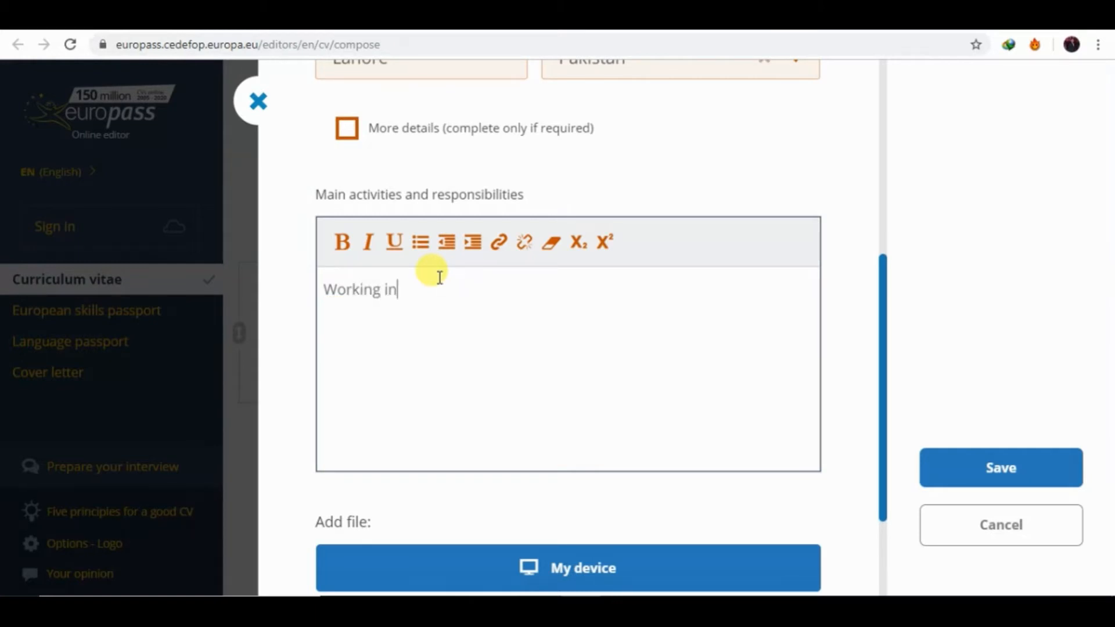
type(" Control room")
key("Return")
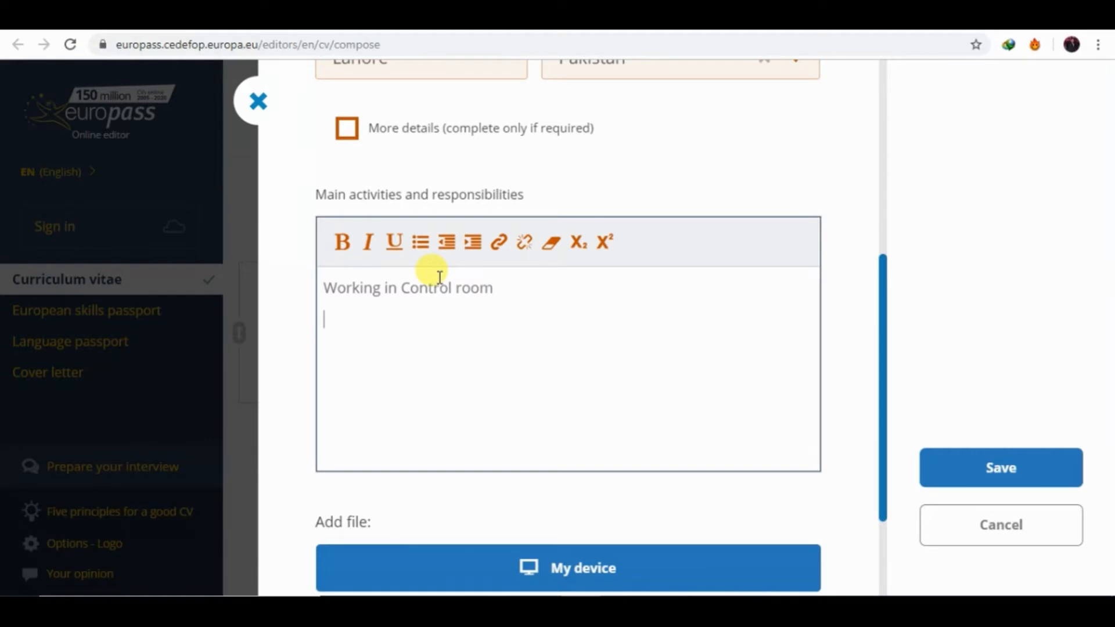
type("Power genartio")
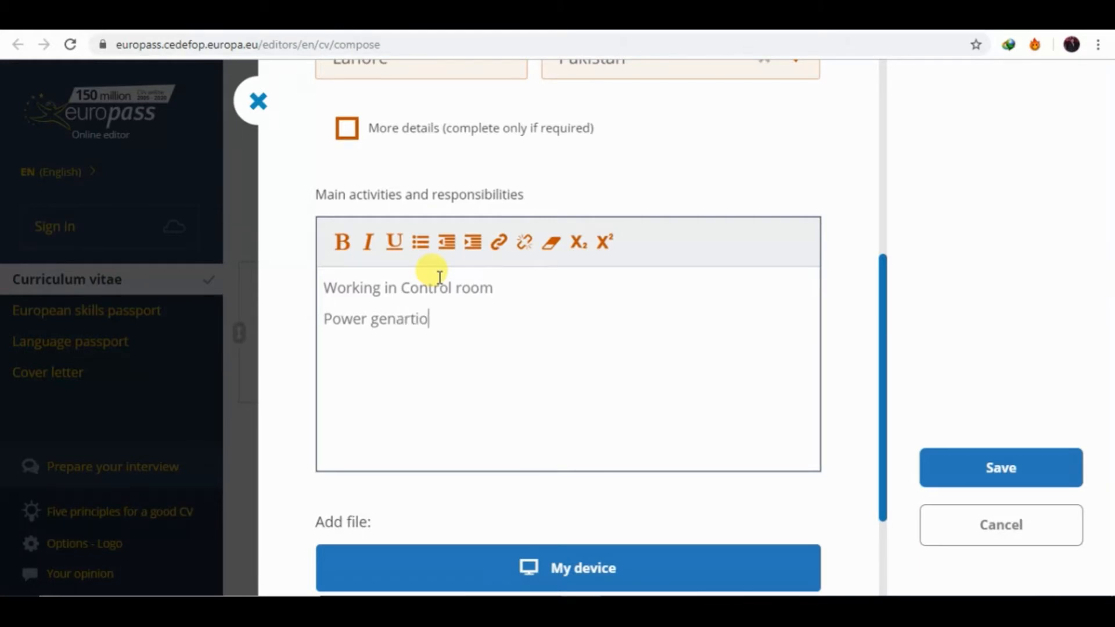
type("n")
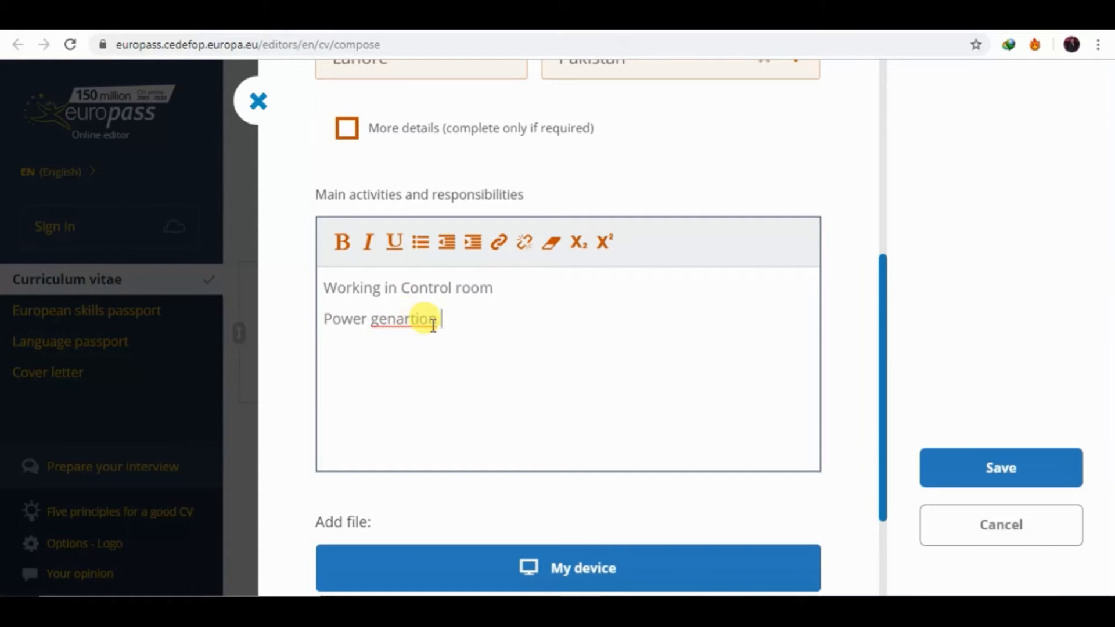
key("BackSpace")
key("BackSpace")
key("BackSpace")
key("BackSpace")
key("BackSpace")
key("BackSpace")
key("BackSpace")
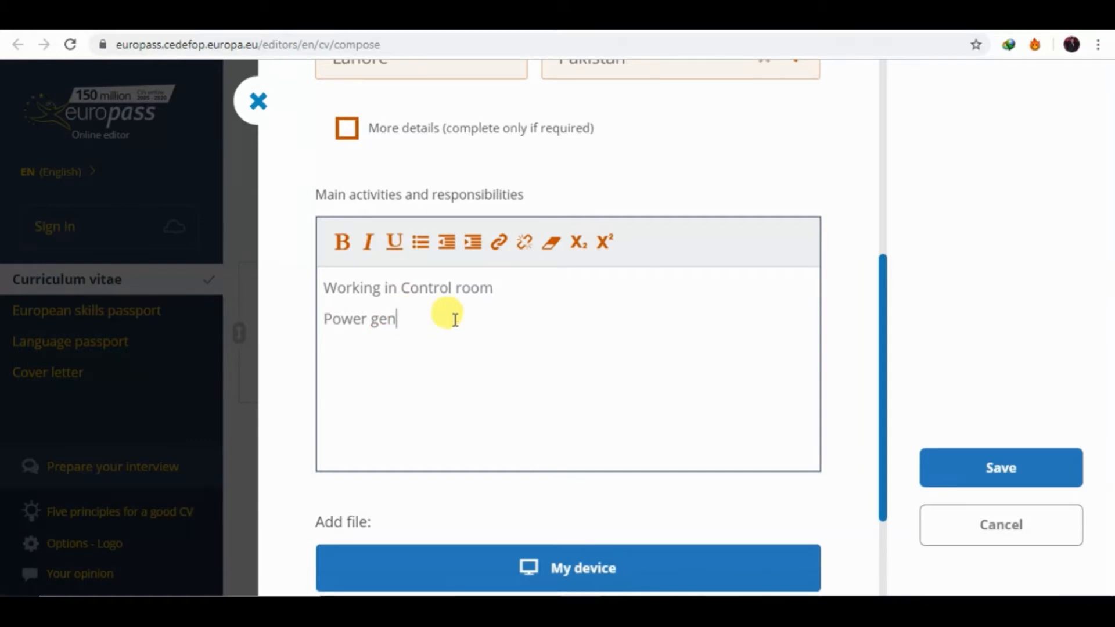
type("eration plant")
Remove the extra filler third line so only the two activity lines remain.
key("Left")
key("Left")
key("Left")
key("Left")
key("Left")
key("Left")
key("Left")
key("Left")
key("Left")
key("Left")
key("Left")
key("Left")
key("Left")
key("Left")
key("Left")
key("Left")
key("Left")
key("Left")
key("Left")
key("Left")
key("Right")
key("Right")
key("Right")
key("Right")
key("Right")
key("Down")
key("Return")
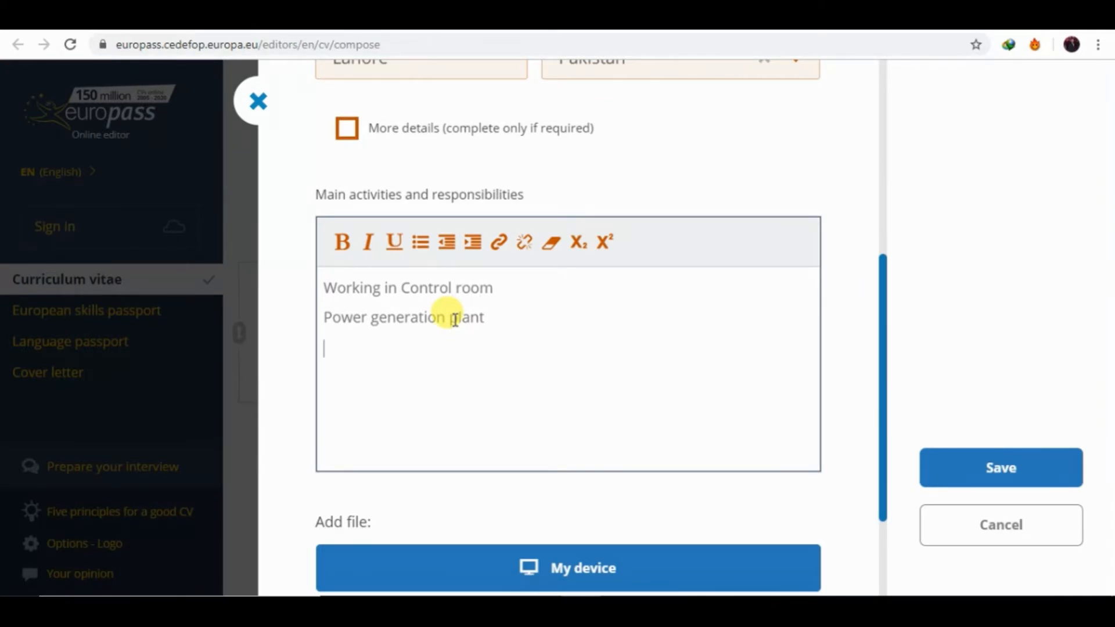
type("write about e")
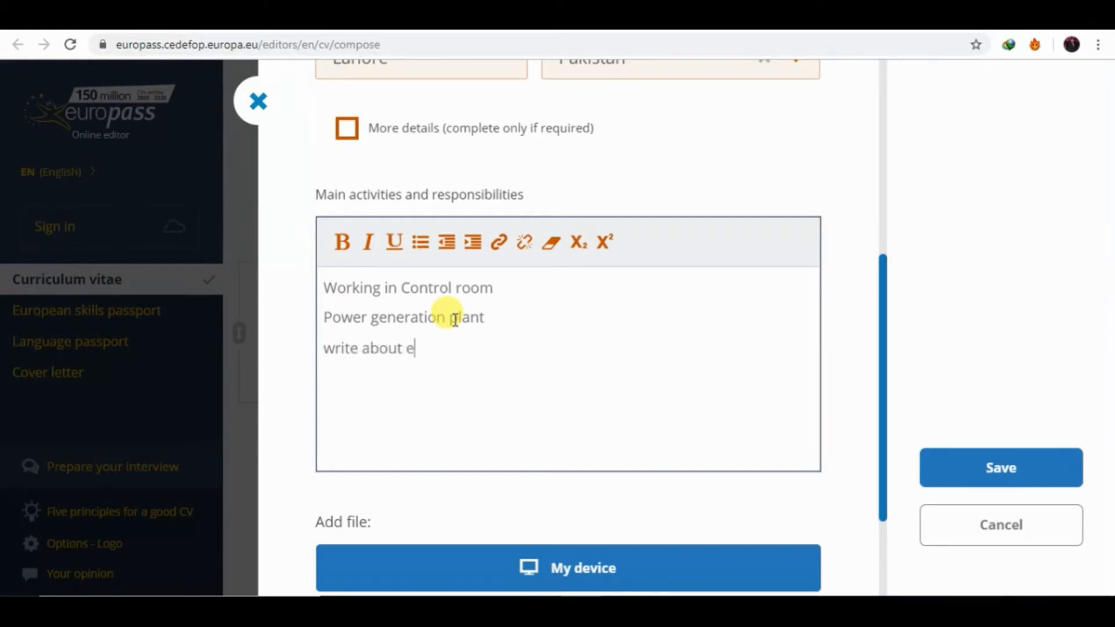
type("=")
key("BackSpace")
key("BackSpace")
type("activities ,.,.,.,.,.,.,.")
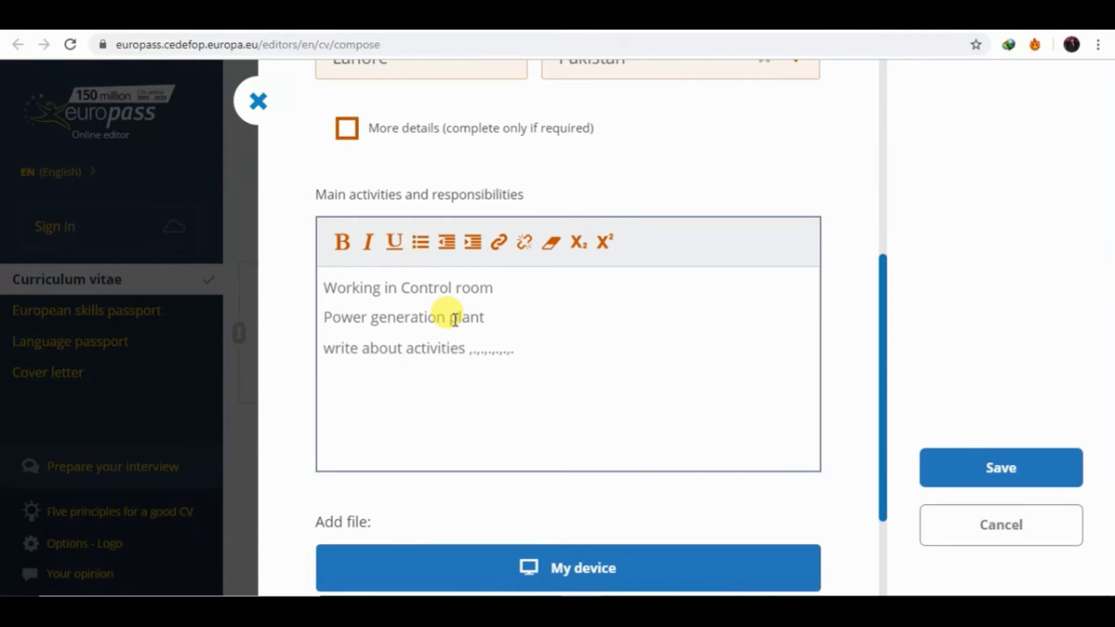
key("BackSpace")
key("BackSpace")
key("BackSpace")
key("BackSpace")
key("BackSpace")
key("BackSpace")
key("BackSpace")
key("BackSpace")
key("BackSpace")
key("BackSpace")
key("BackSpace")
key("BackSpace")
key("BackSpace")
key("BackSpace")
key("BackSpace")
key("BackSpace")
key("BackSpace")
key("BackSpace")
key("BackSpace")
key("BackSpace")
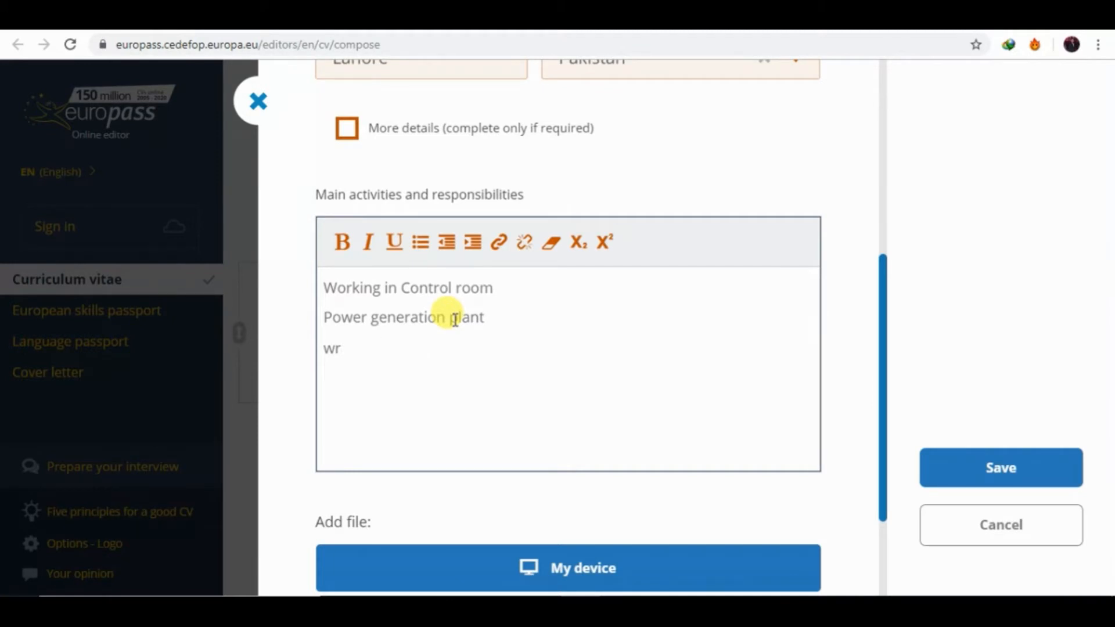
key("BackSpace")
key("BackSpace")
key("BackSpace")
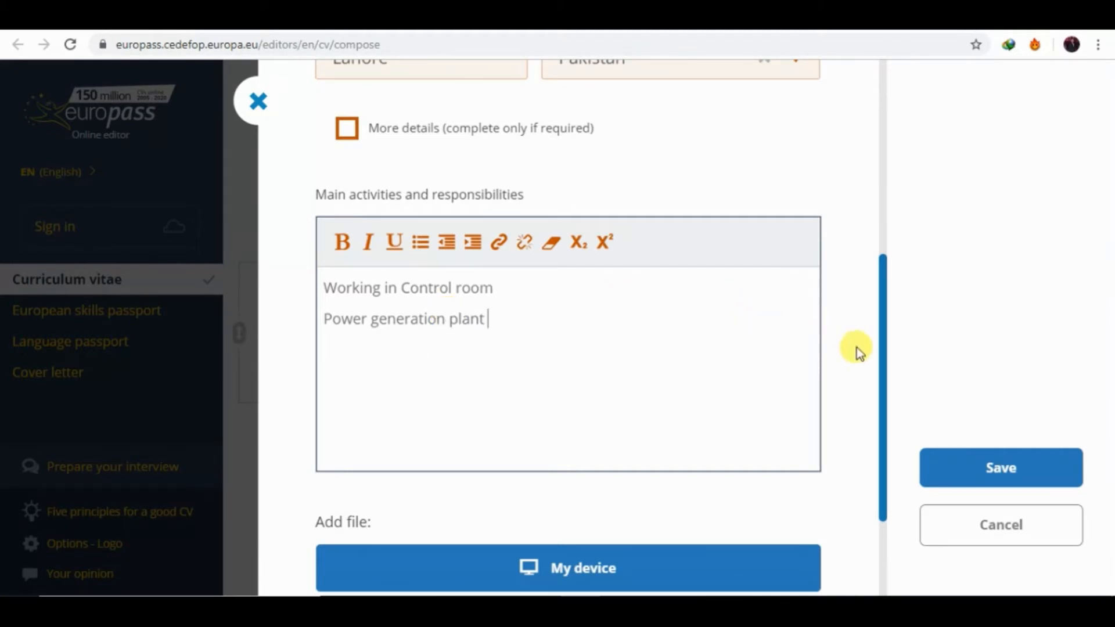
mouse_move(888, 360)
left_mouse_down()
mouse_move(888, 455)
mouse_move(888, 331)
mouse_move(894, 342)
left_mouse_up()
Save the Electrical engineer work experience and scroll down to Education and Training.
left_click(959, 465)
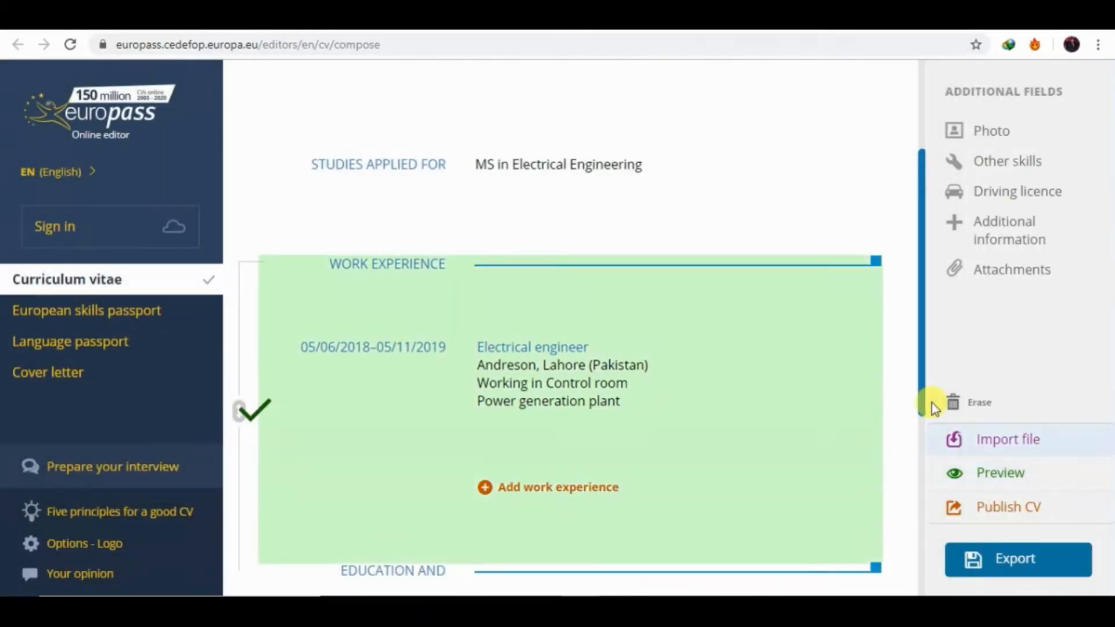
left_click_drag(918, 344, 925, 436)
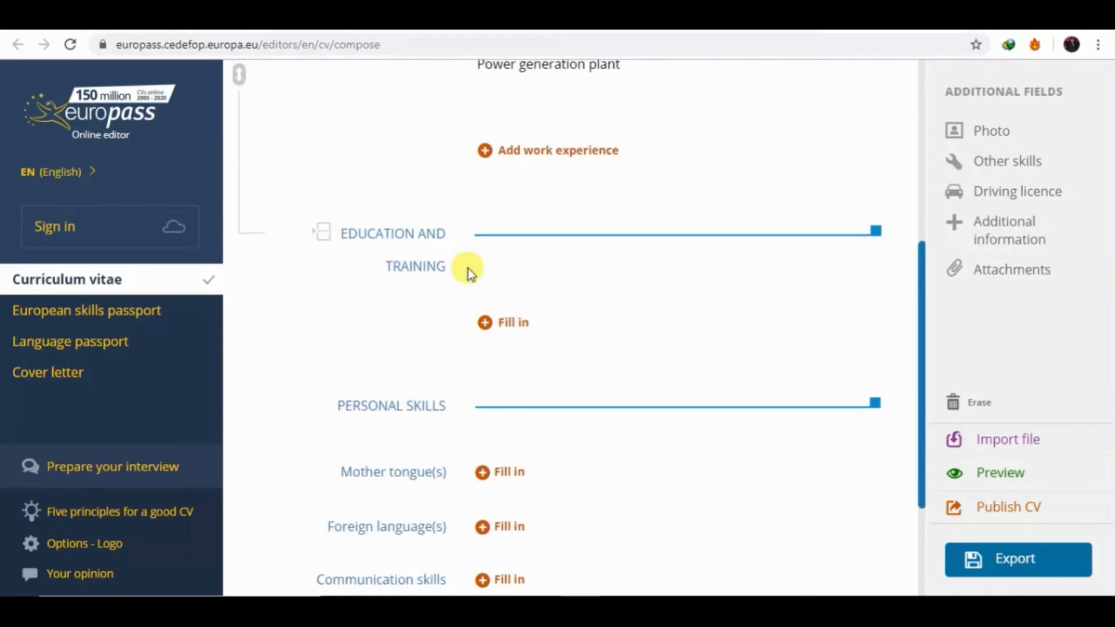
Add a new education entry with a start date of 1/5/2016.
left_click(490, 335)
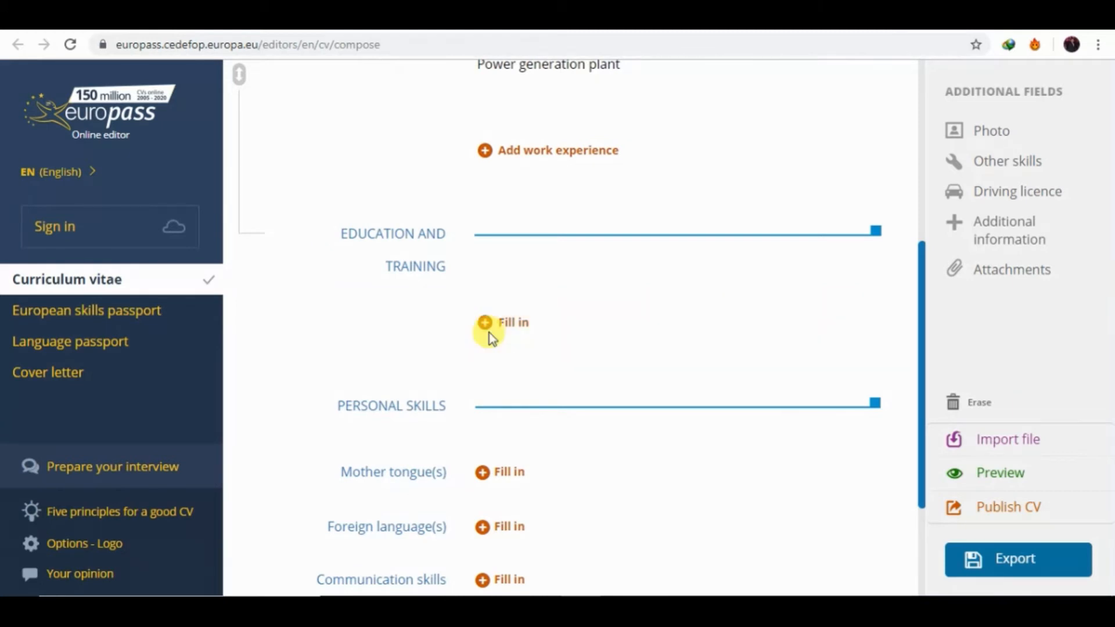
left_click(416, 215)
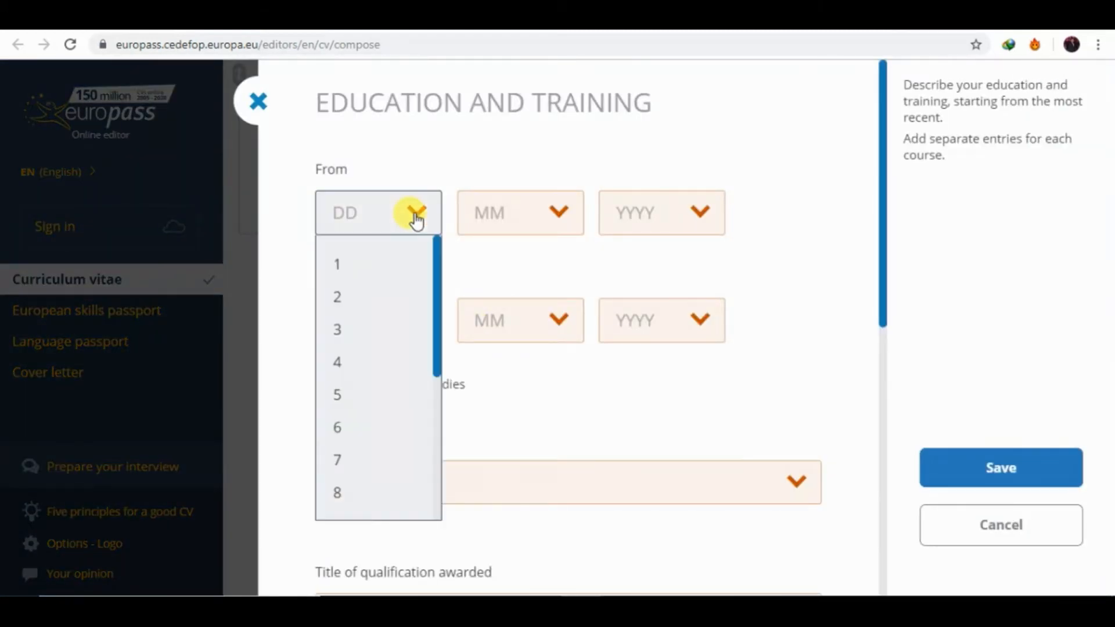
left_click(356, 266)
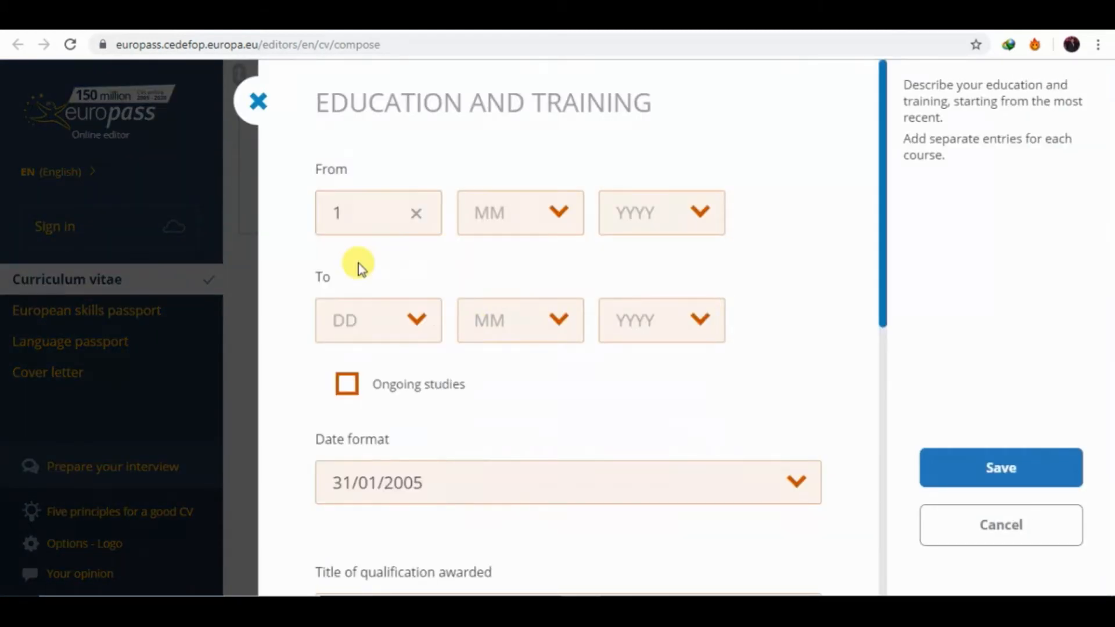
left_click(497, 218)
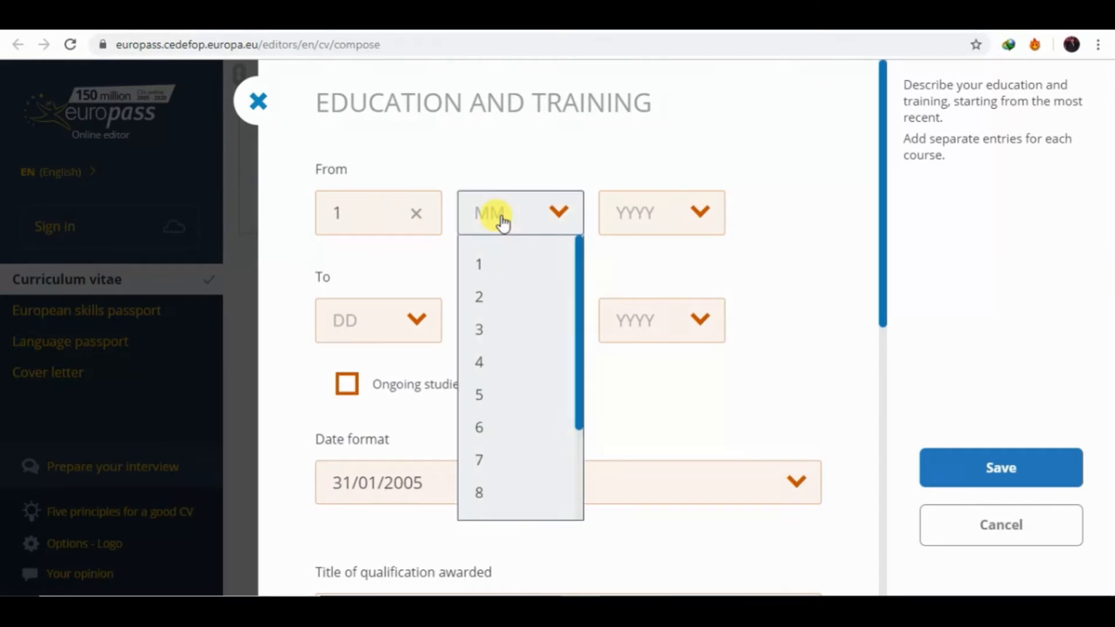
left_click(480, 395)
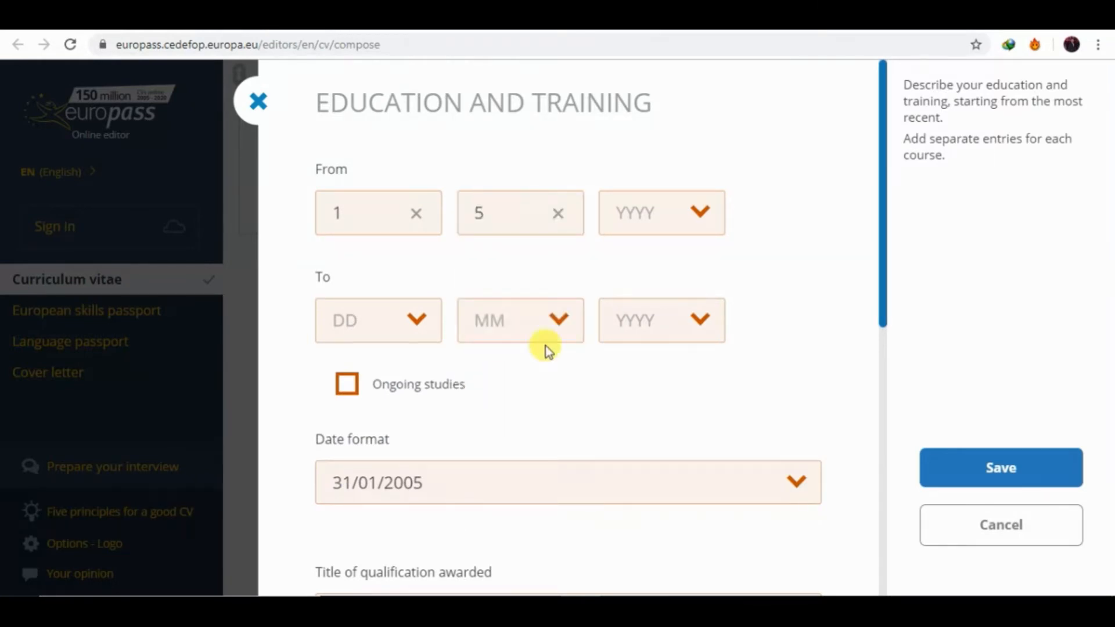
left_click(662, 221)
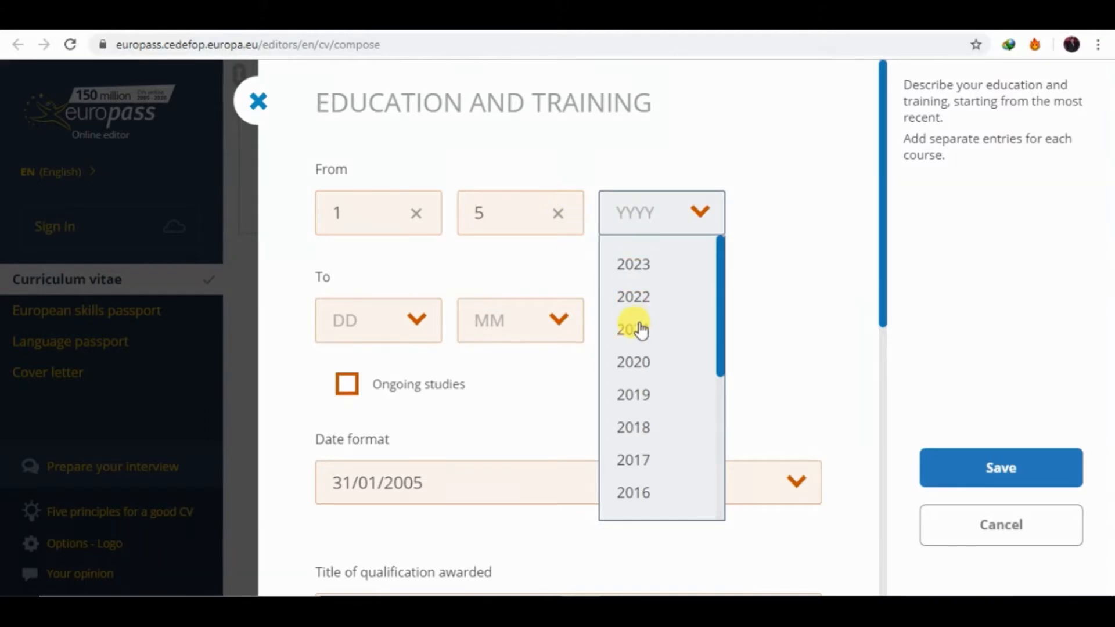
left_click(636, 496)
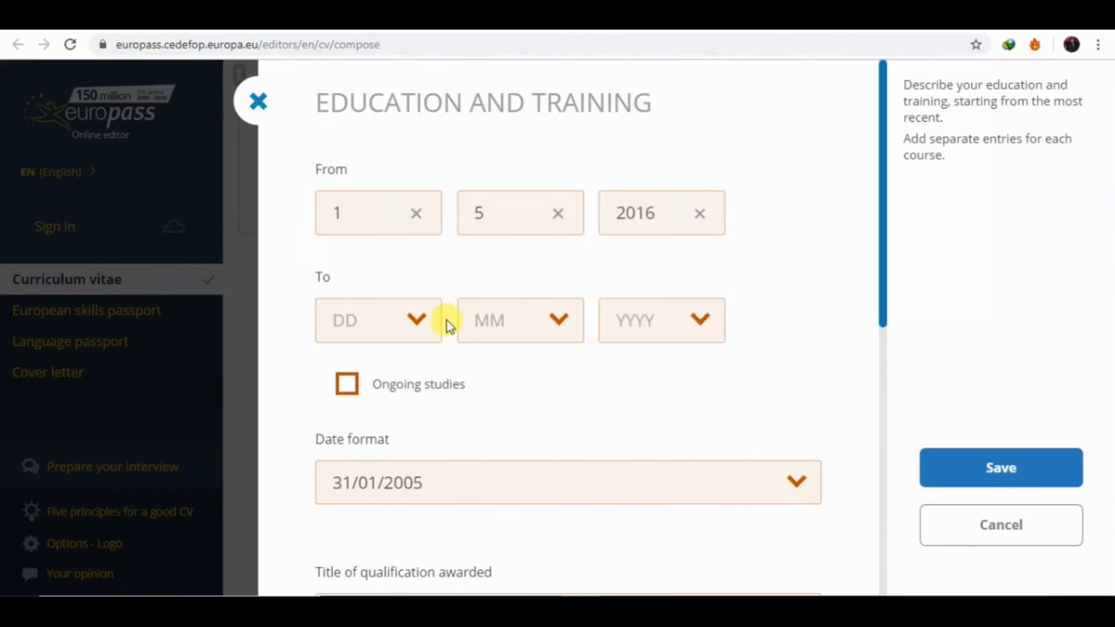
Set the entry's end date to 1/5/2020.
left_click(428, 325)
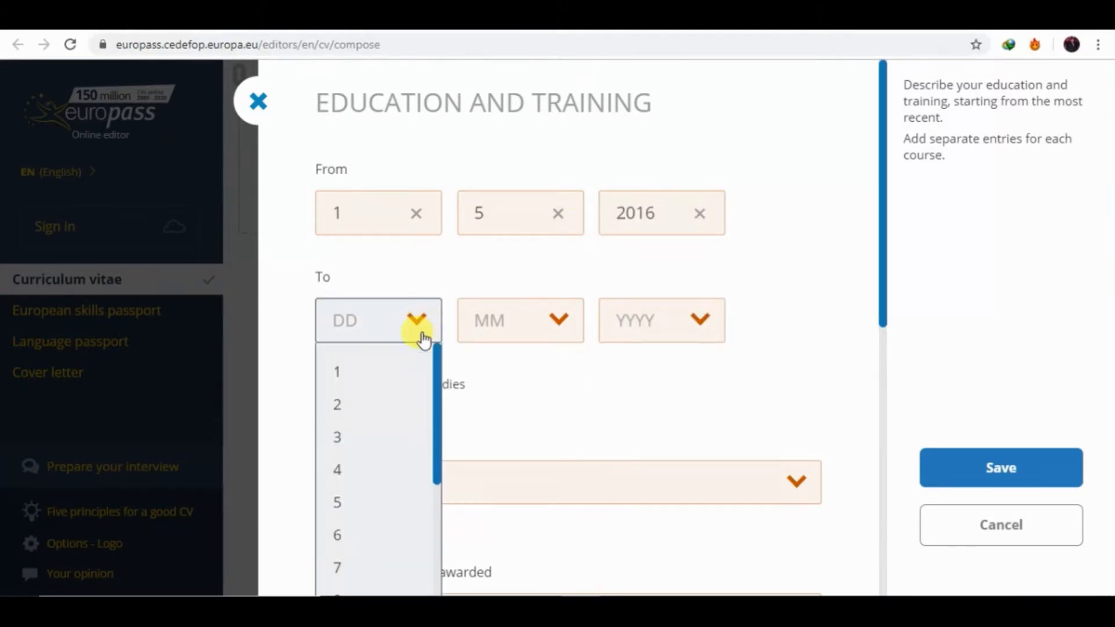
left_click(383, 367)
left_click(530, 323)
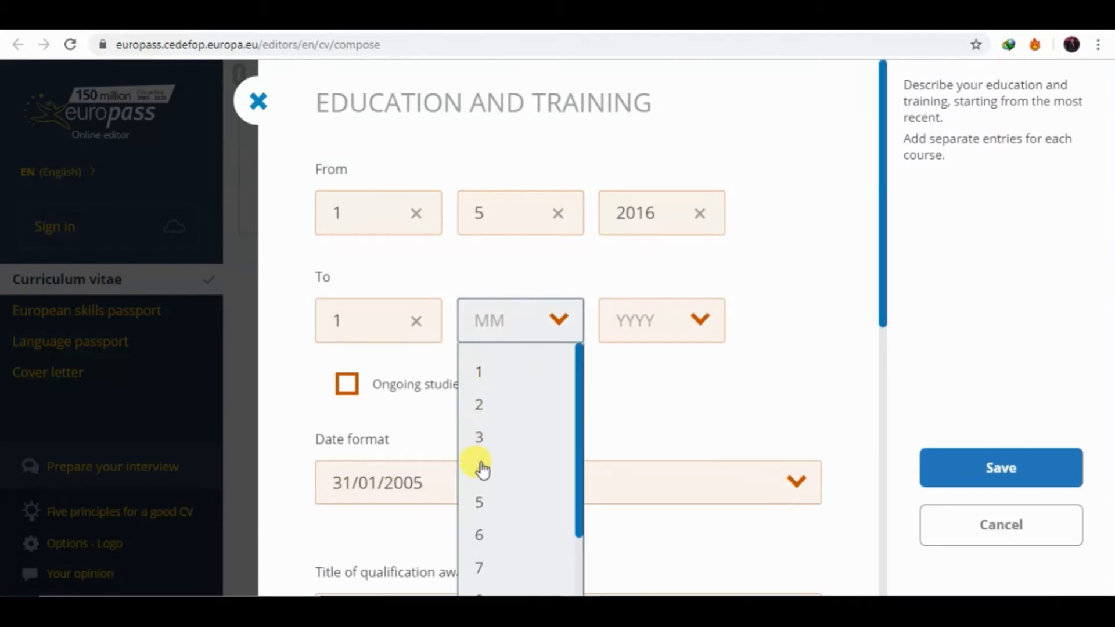
left_click(485, 508)
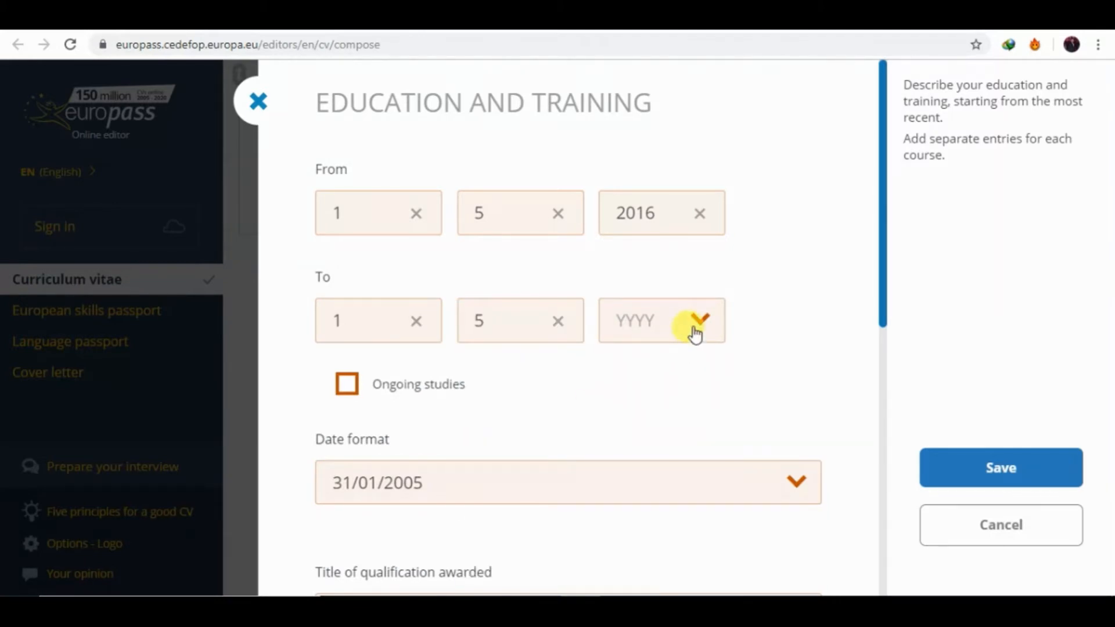
left_click(696, 329)
left_click(631, 469)
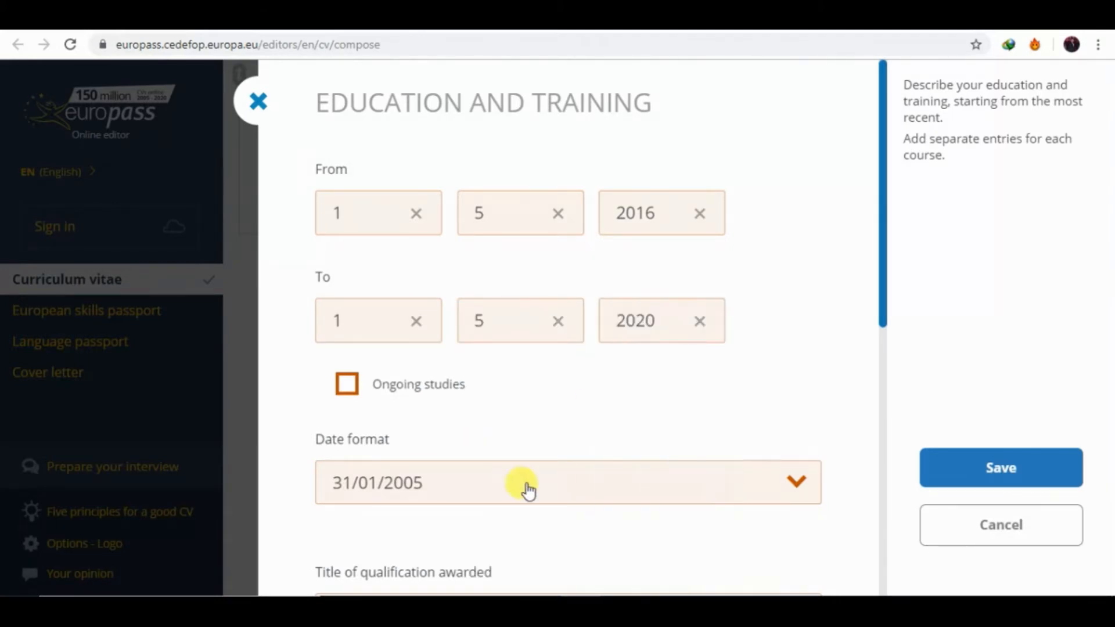
scroll(883, 374, "down", 8)
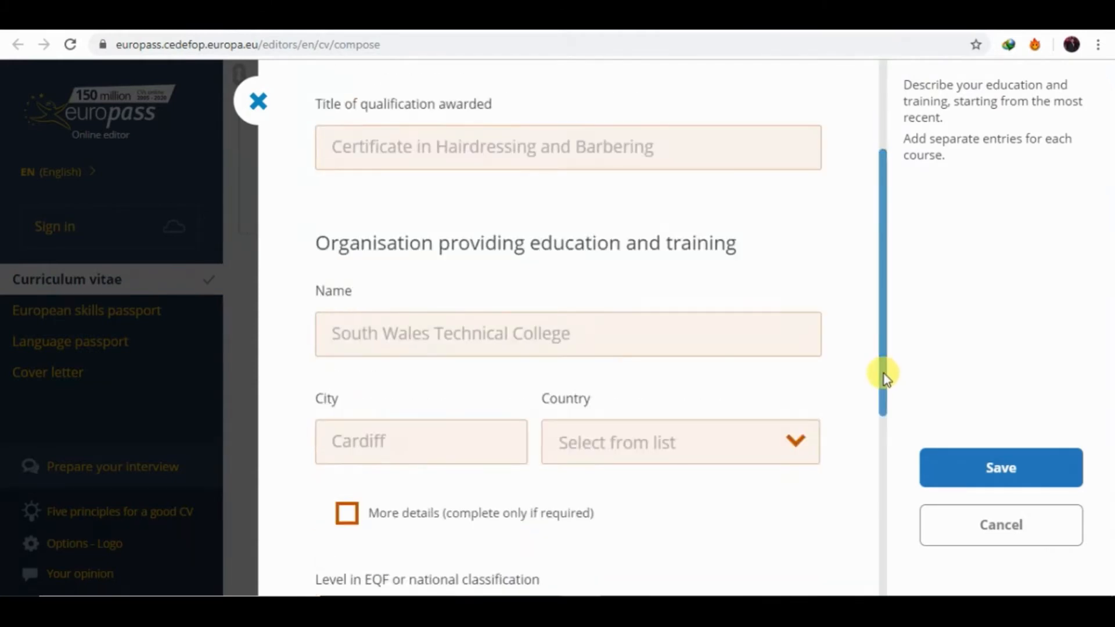
Enter 'Bachelor of Electrical Engineering' as the title of qualification awarded.
left_click_drag(883, 349, 882, 290)
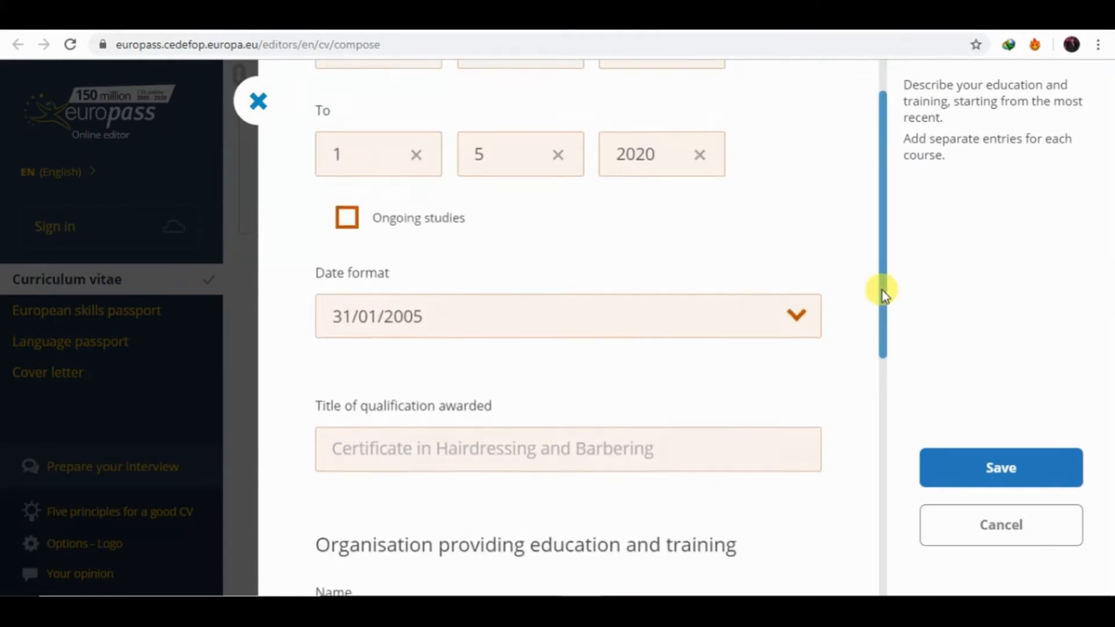
left_click(542, 452)
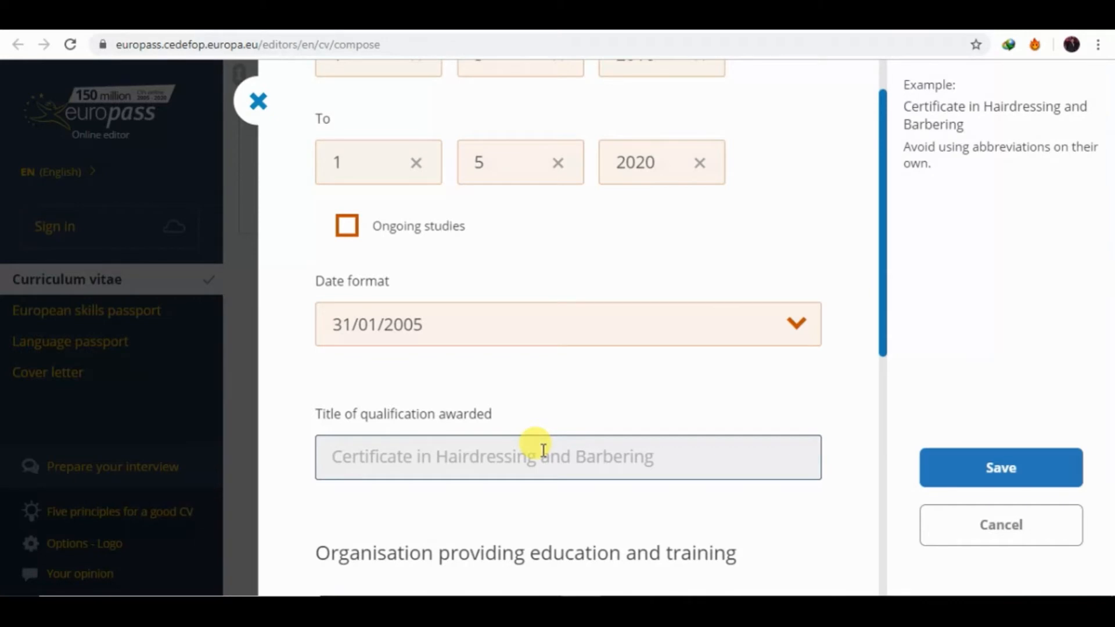
type("Ba")
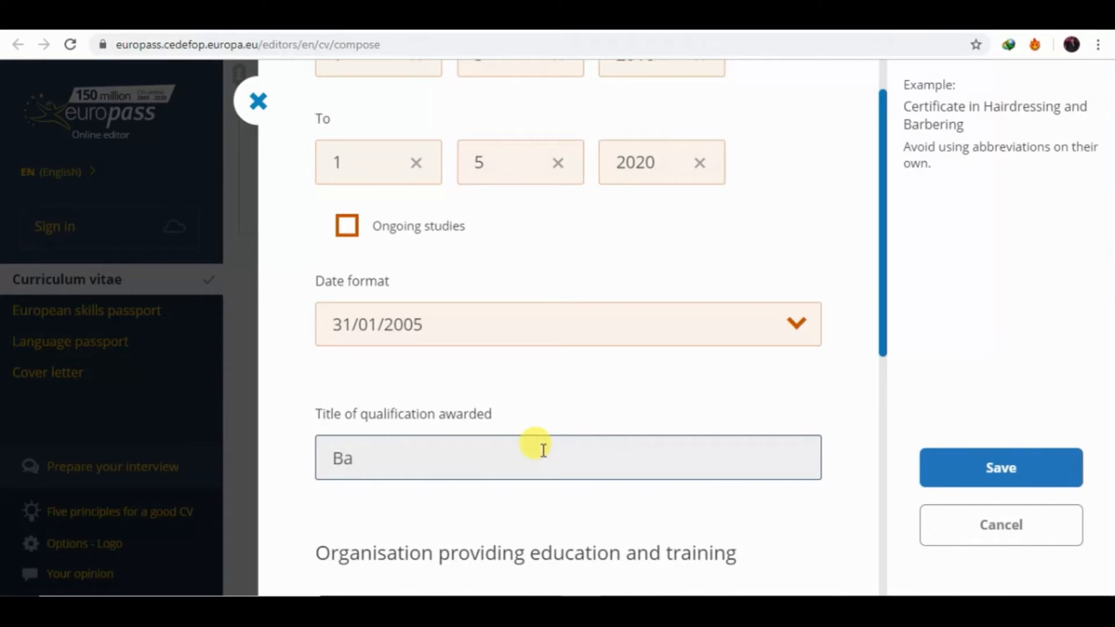
type("chlor")
left_click(750, 607)
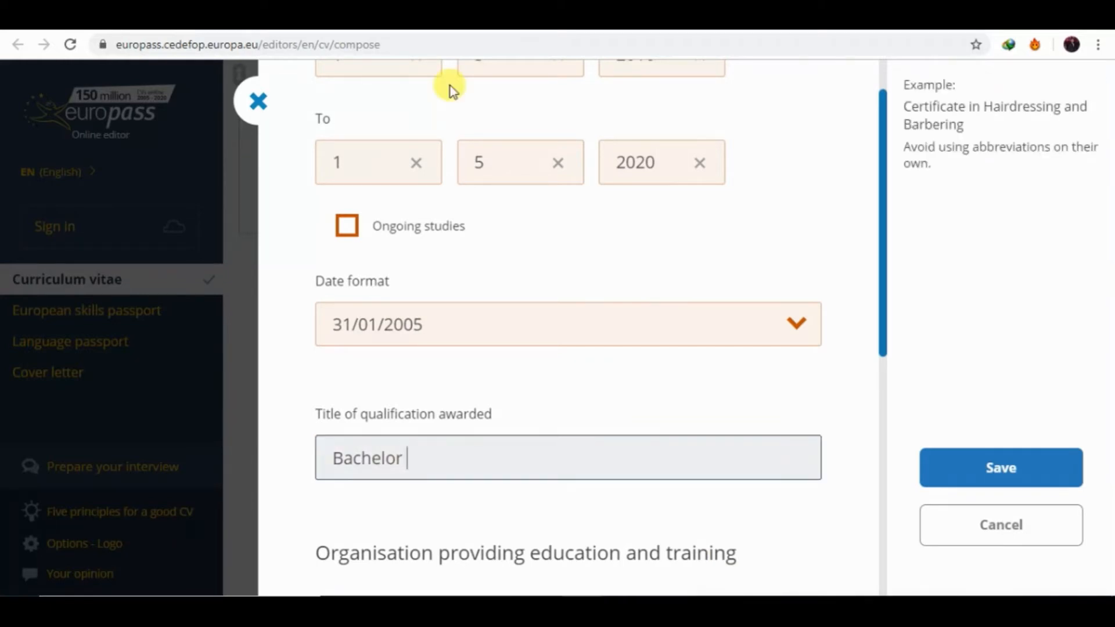
type("In")
type("O")
type("of")
type("Electrica")
type("l")
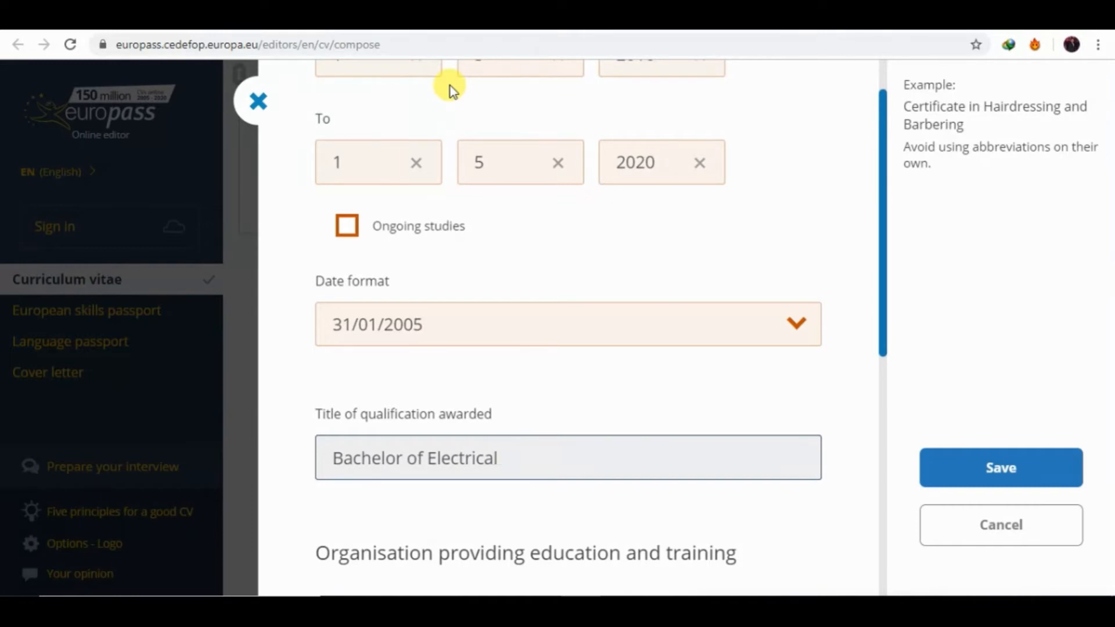
type(" Engineering")
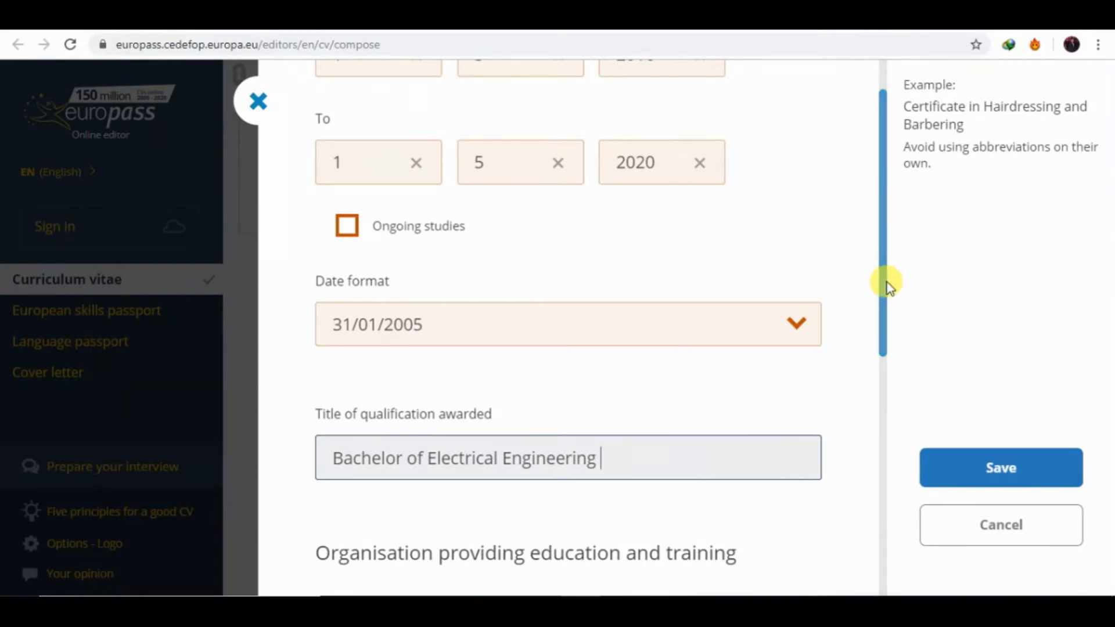
left_click_drag(883, 281, 890, 368)
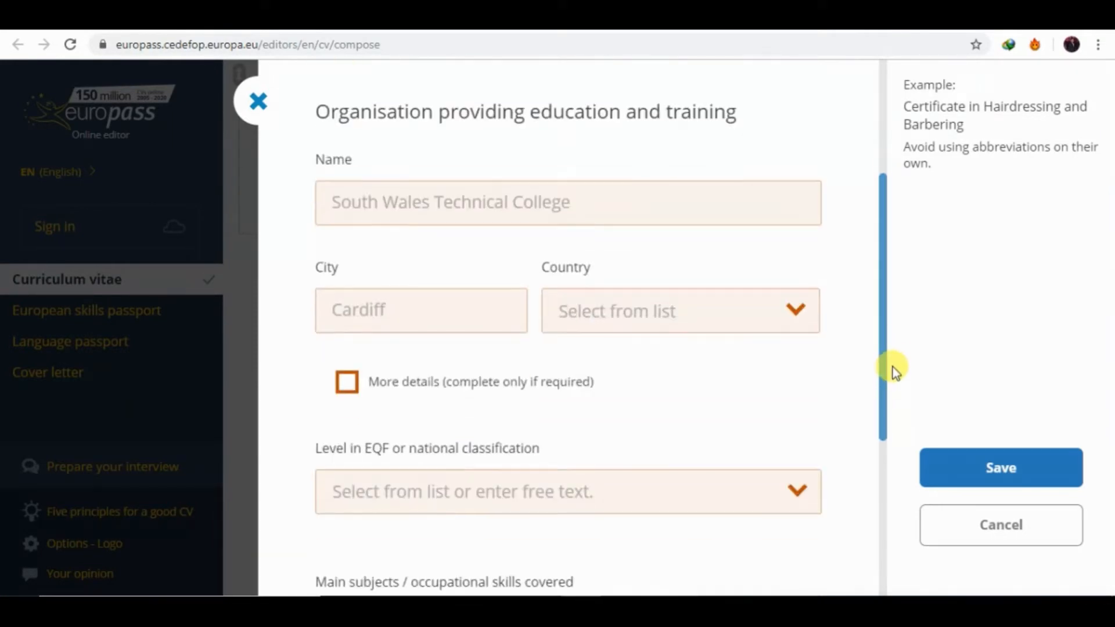
Enter institution name UET Lahore, city lahore and country Pakistan.
left_click(480, 201)
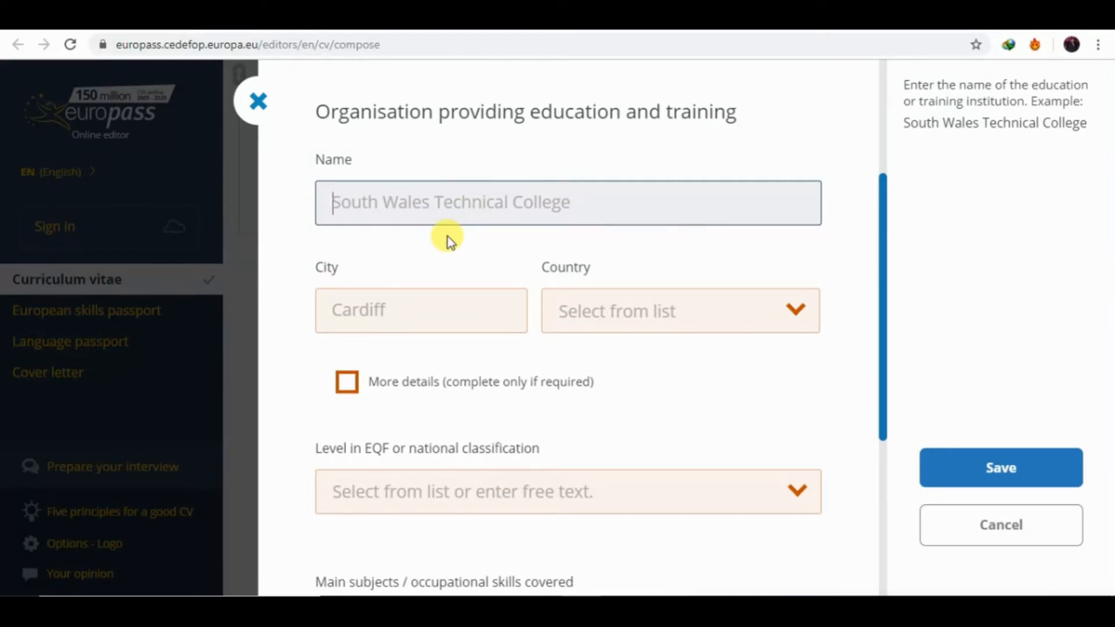
type("UE")
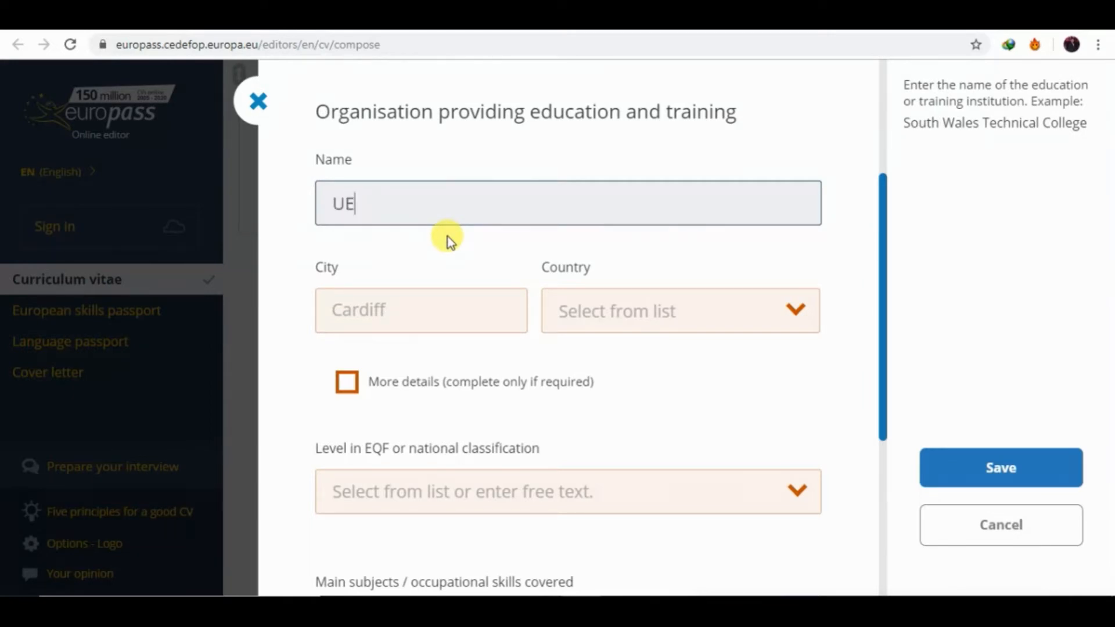
type("T Lahore")
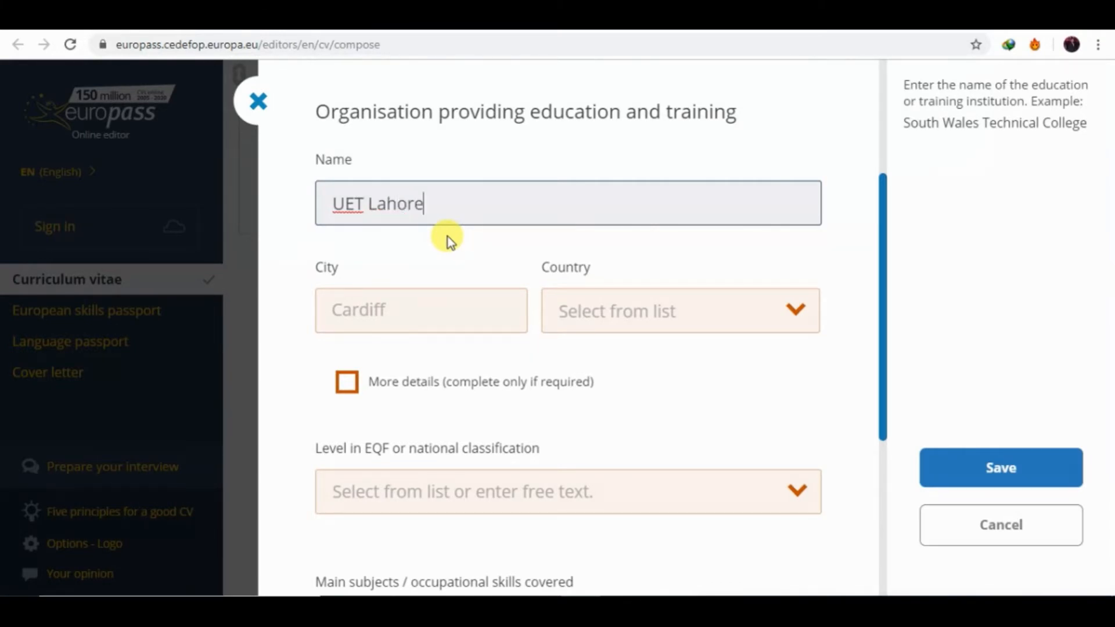
left_click(426, 306)
type("lahore")
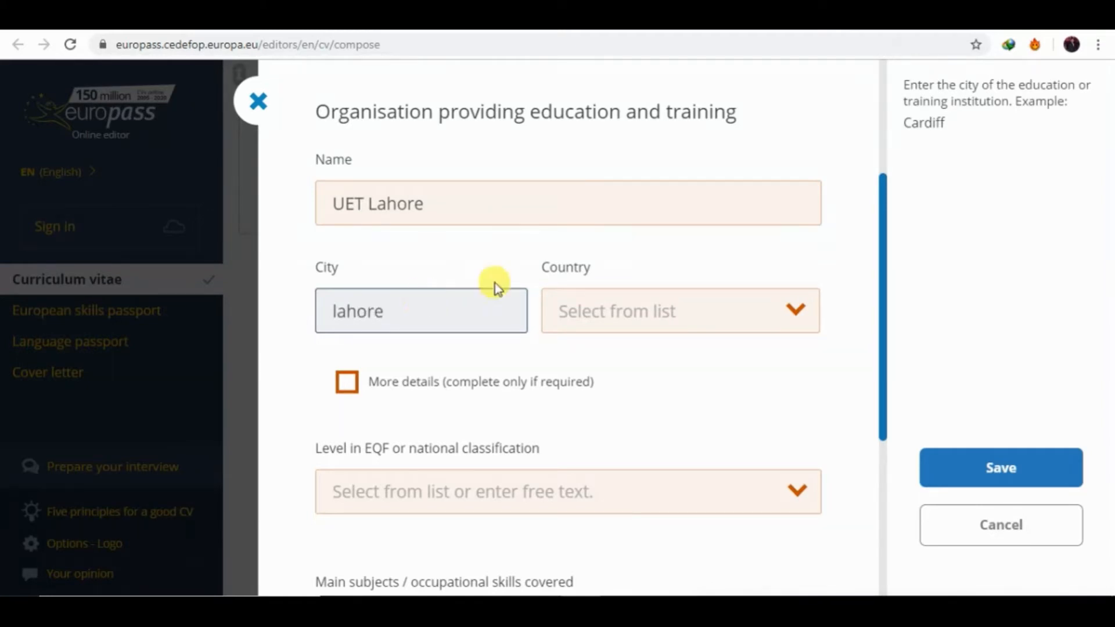
left_click(595, 299)
type("pak")
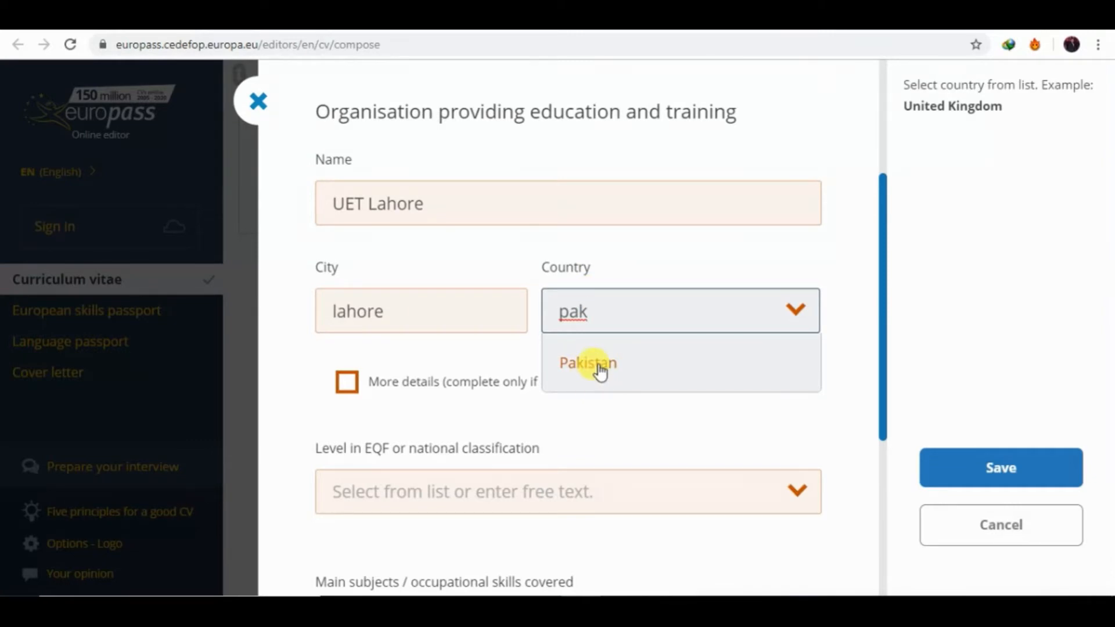
left_click(597, 372)
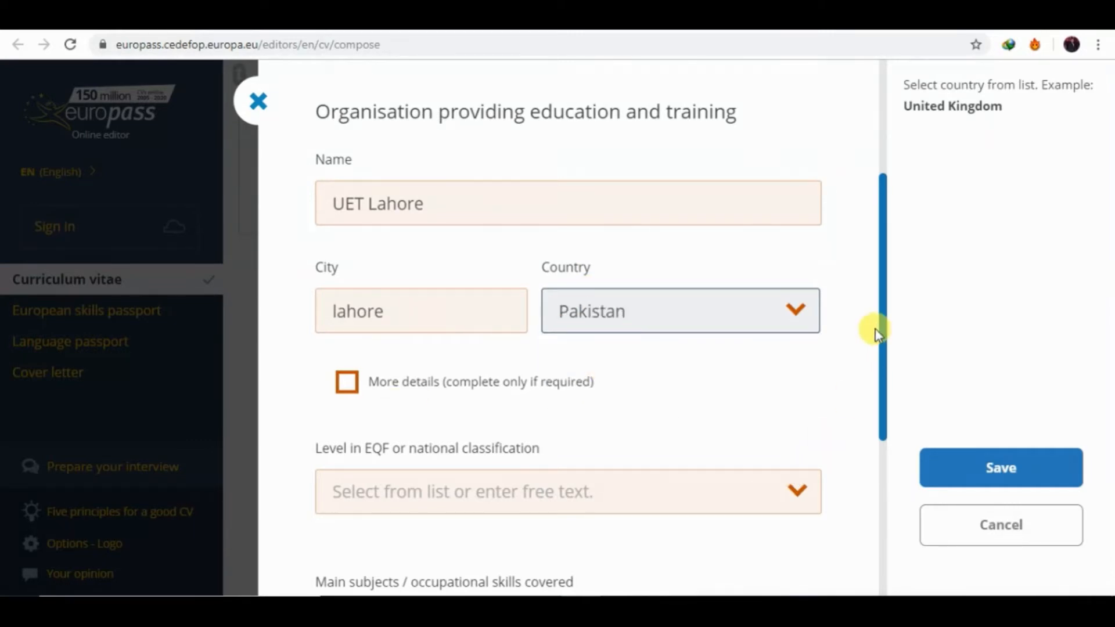
scroll(881, 336, "down", 4)
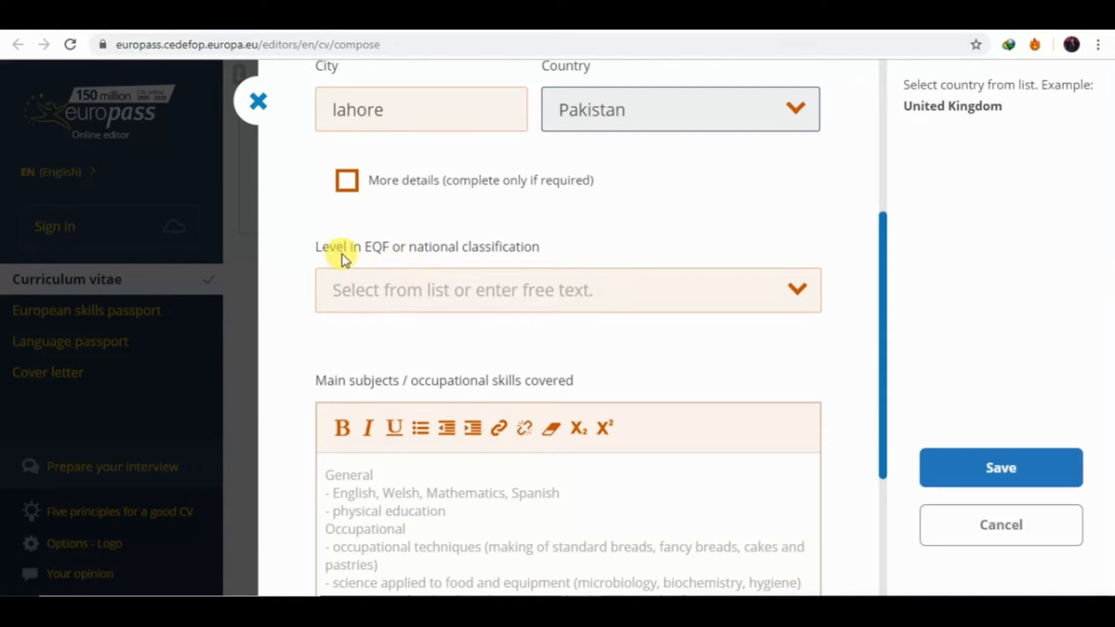
Copy the 'Level in EQF or national classification' label and switch to the Google tab.
left_click(312, 246)
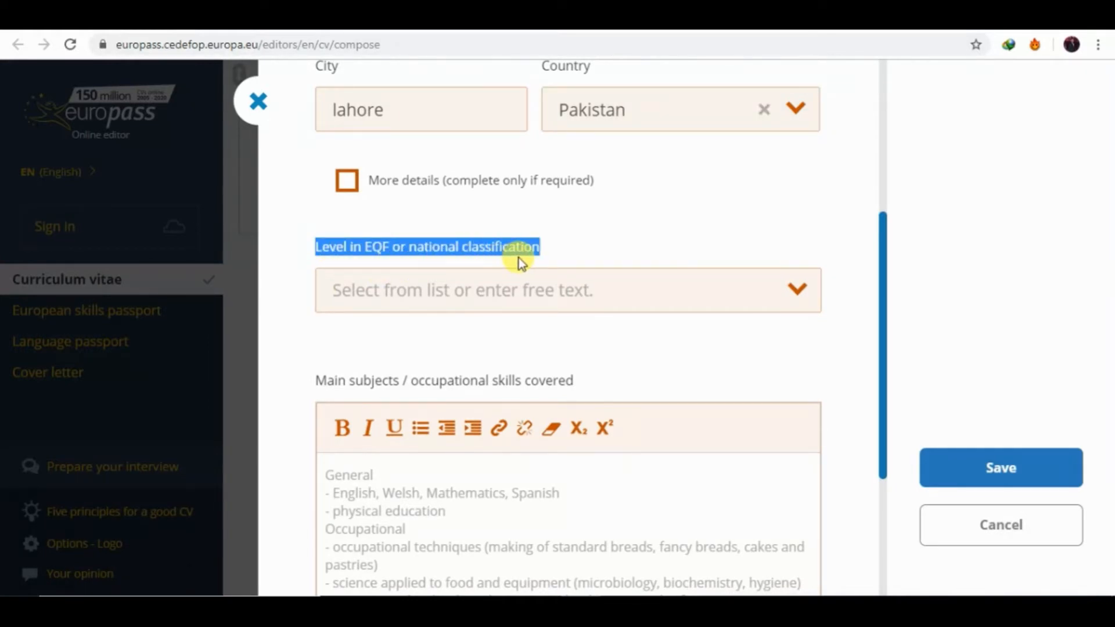
key("ctrl+c")
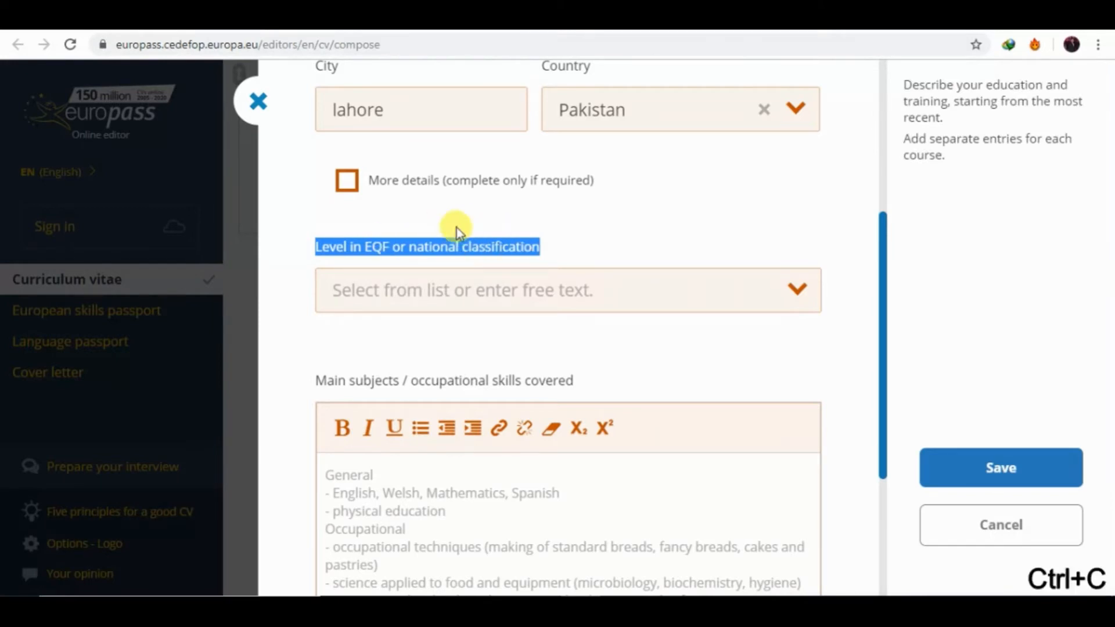
left_click(844, 19)
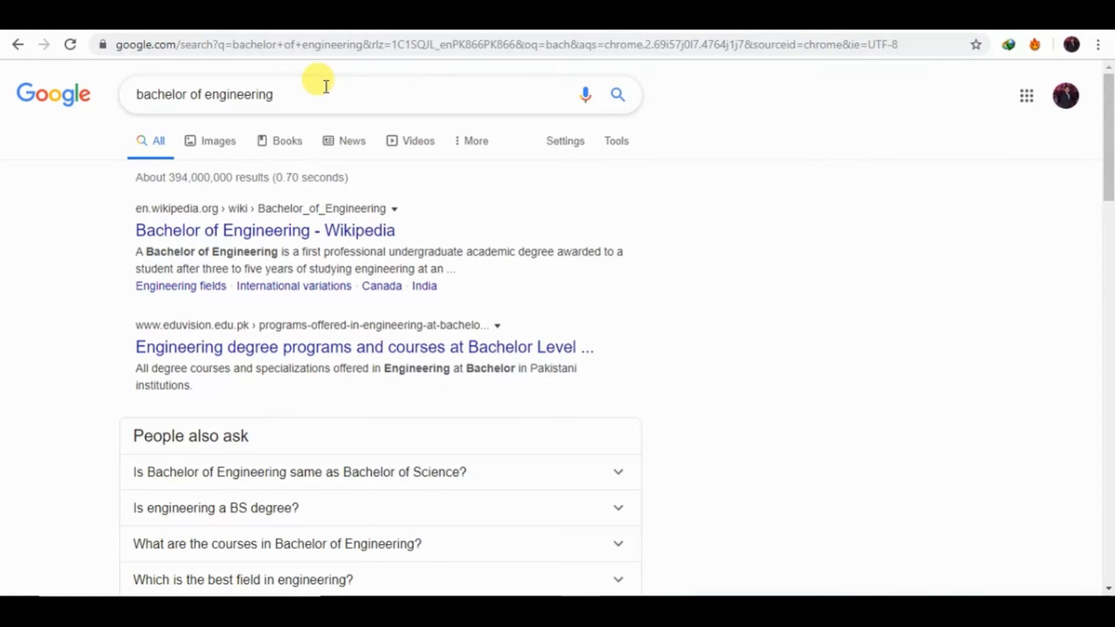
Search Google for the copied EQF level label.
triple_click(106, 91)
key("ctrl+v")
key("Return")
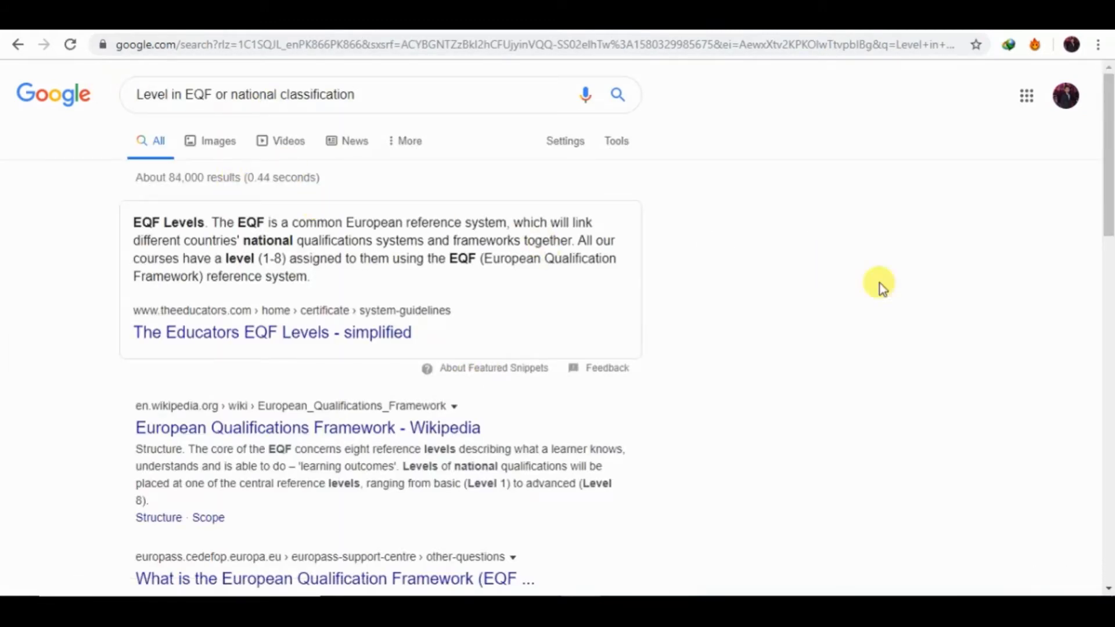
left_click_drag(1108, 183, 1107, 278)
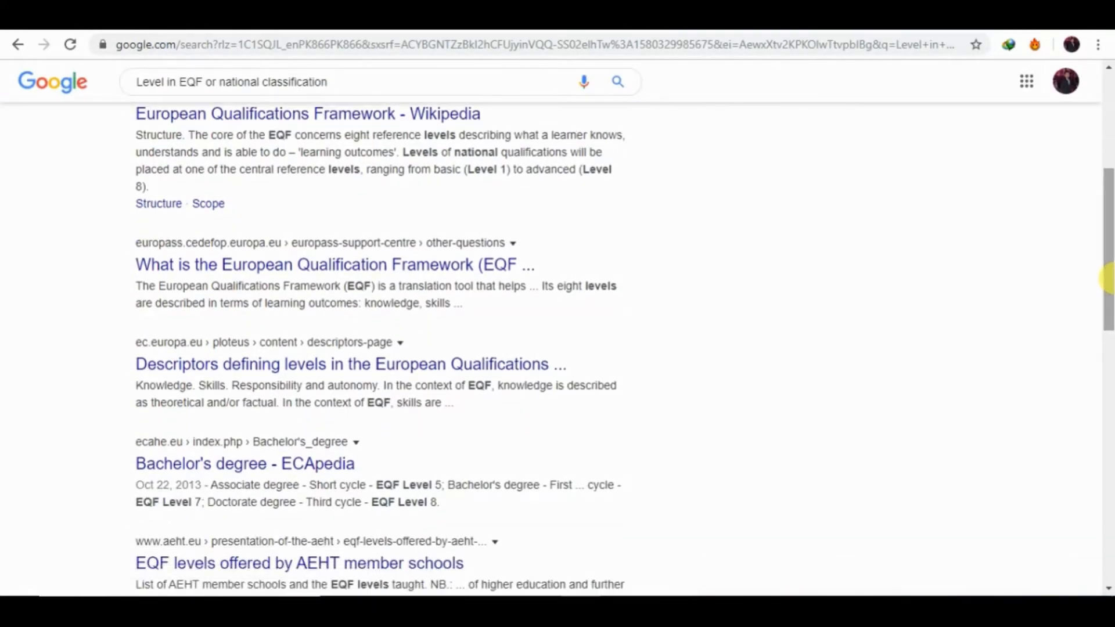
Confirm in an EQF results article that a Bachelor degree is Level 6.
left_click(379, 269)
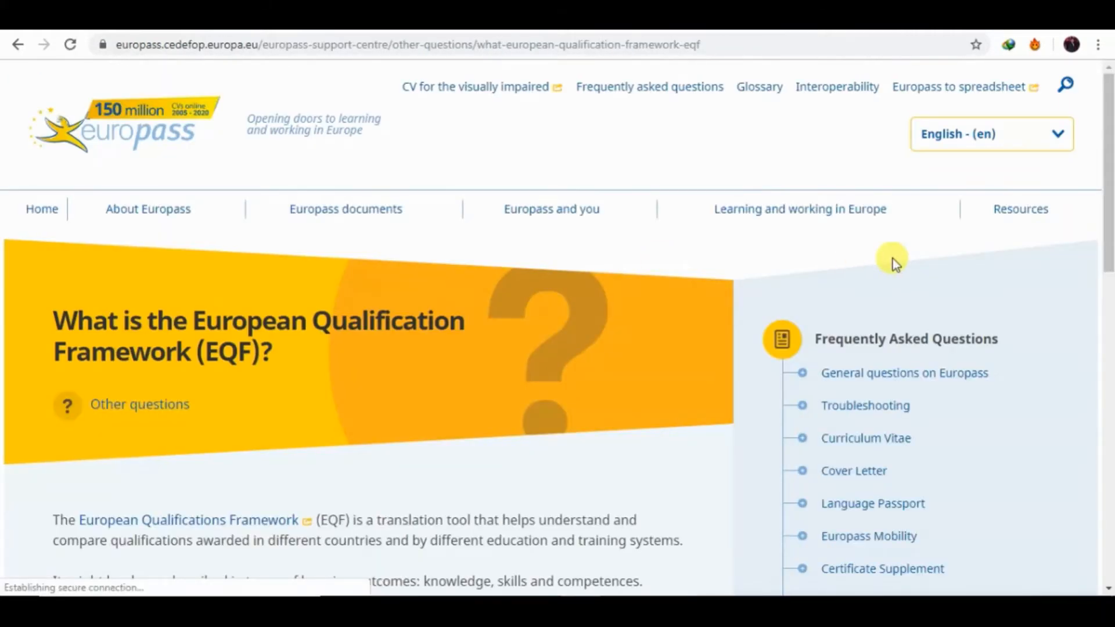
left_click_drag(1107, 270, 1107, 471)
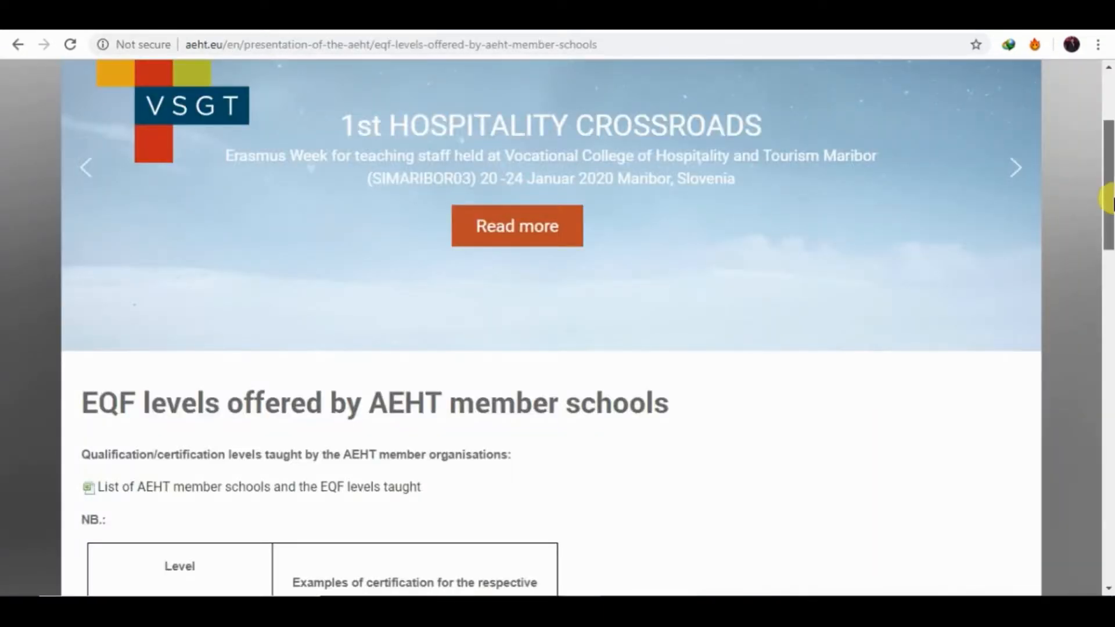
left_click_drag(1107, 201, 1106, 326)
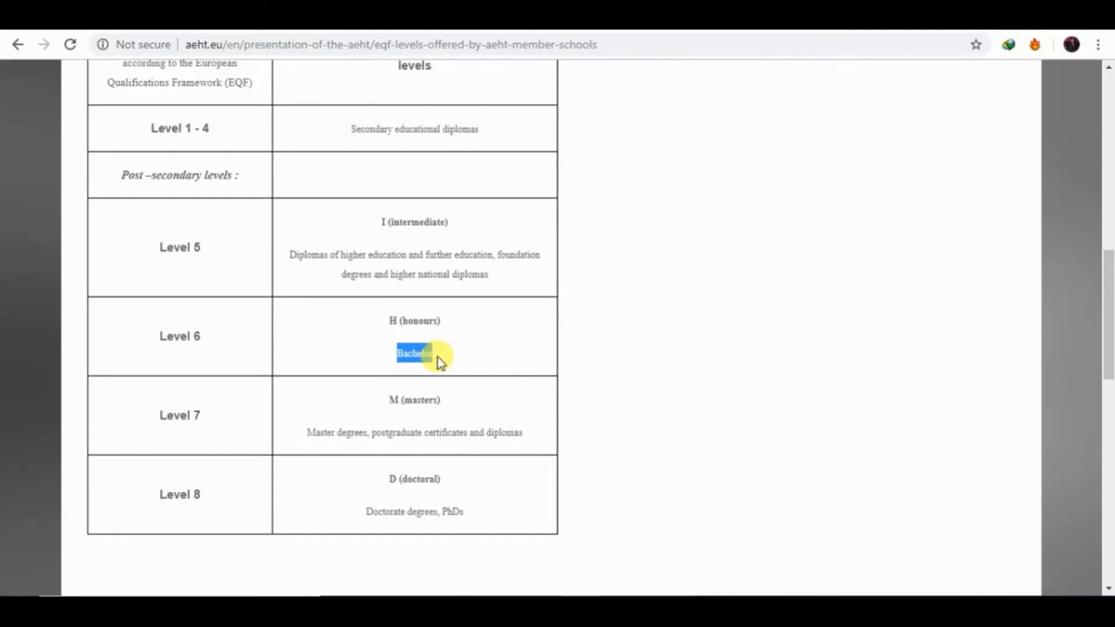
left_click_drag(152, 341, 204, 341)
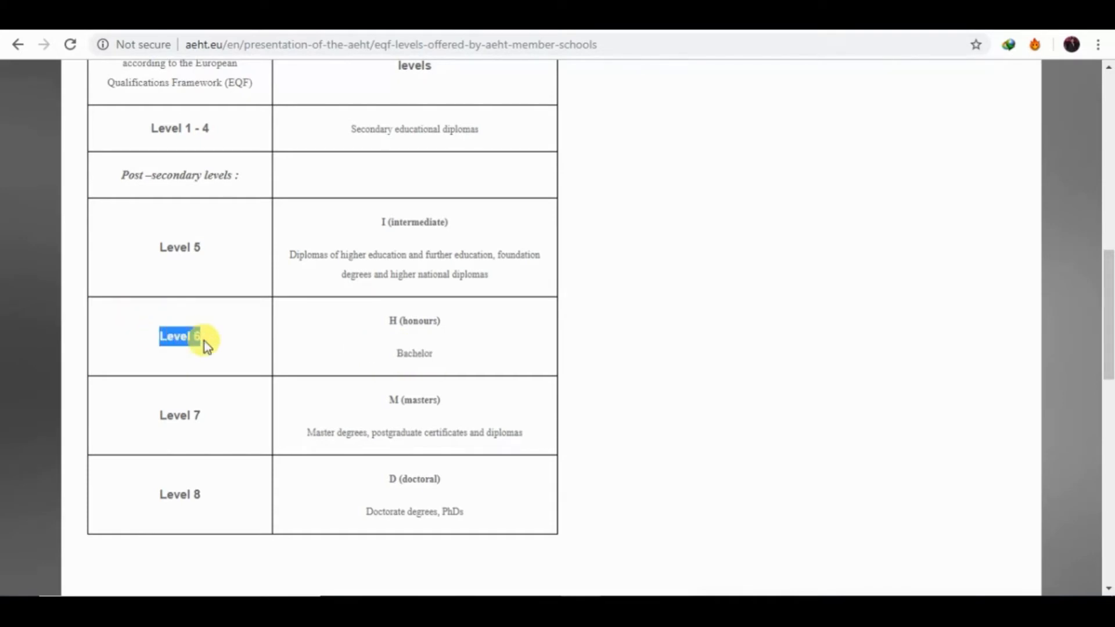
left_click(219, 339)
left_click(221, 16)
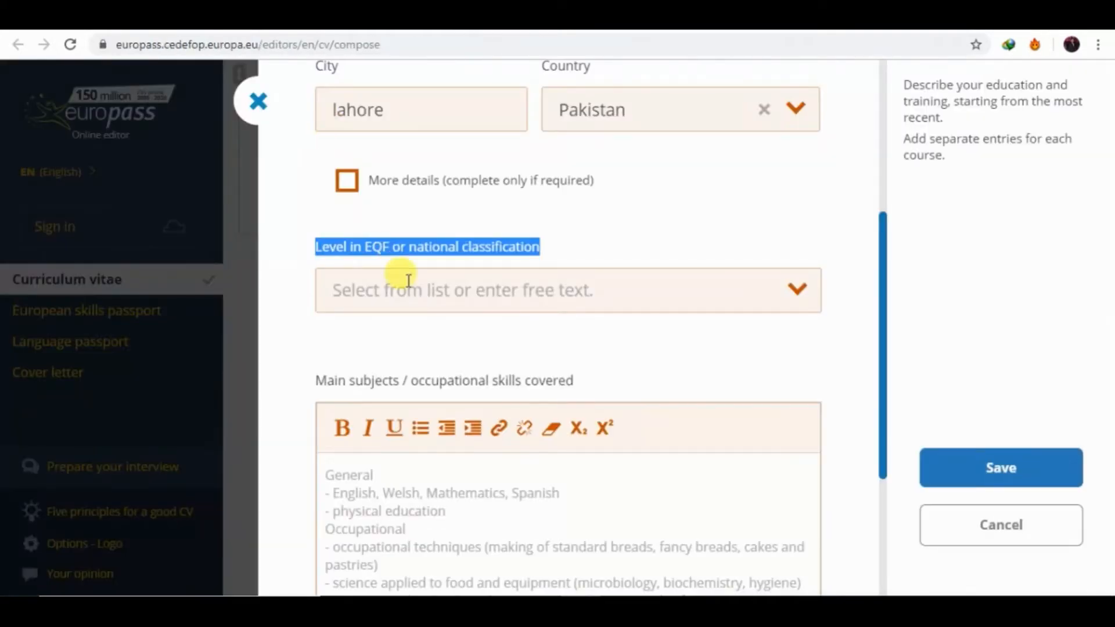
Set the education entry's EQF level to 6.
left_click(584, 296)
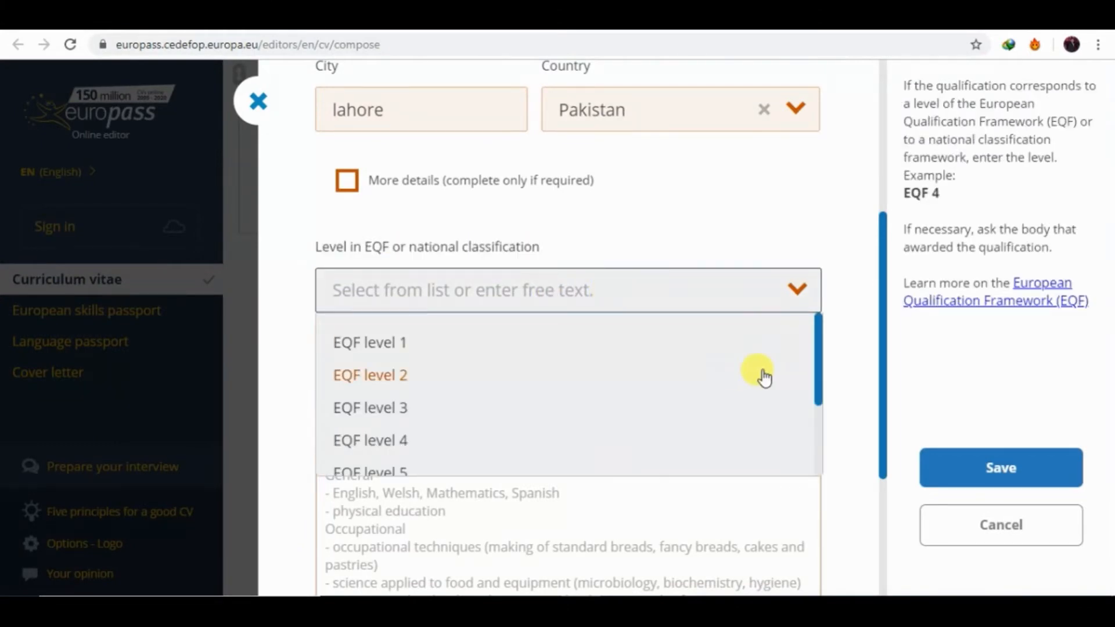
left_click_drag(820, 380, 821, 400)
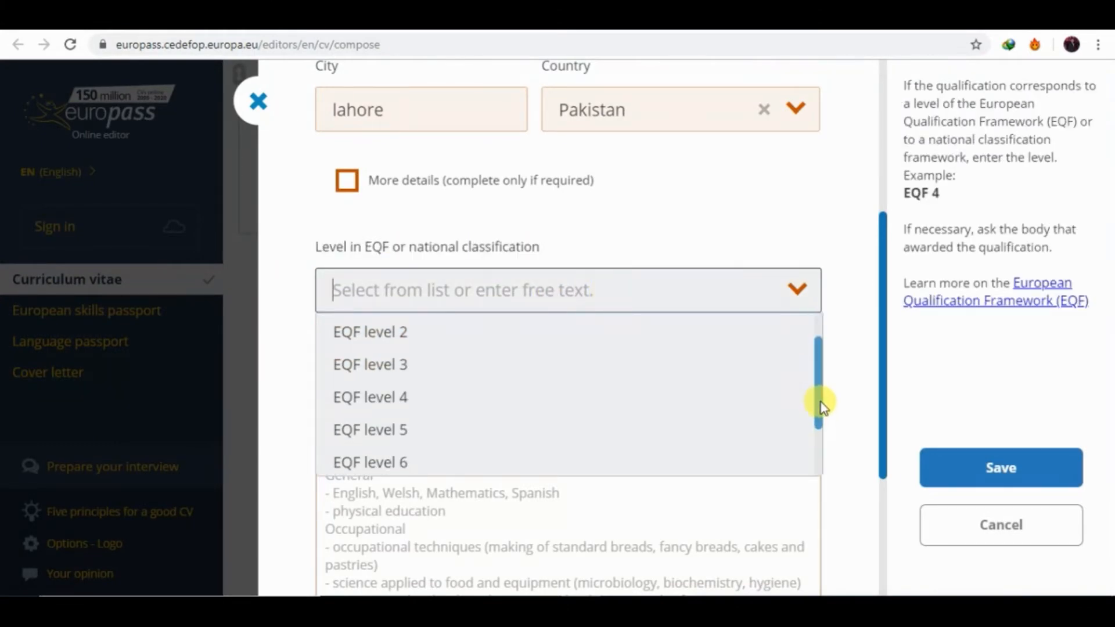
left_click(438, 468)
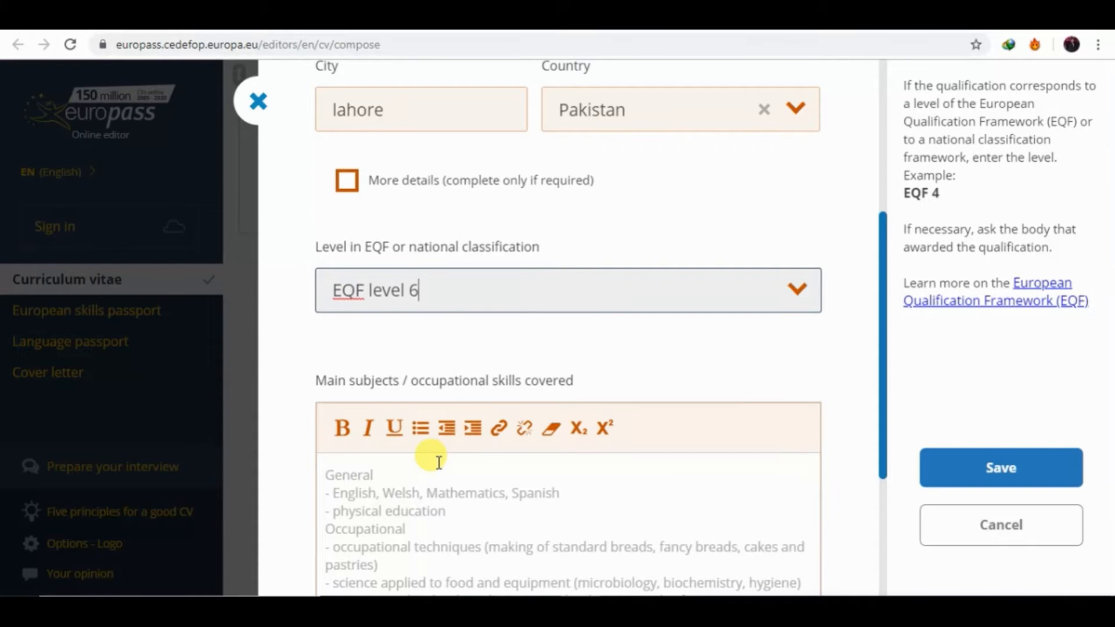
Enter signal and system and DSP as the first main subjects.
left_click(433, 512)
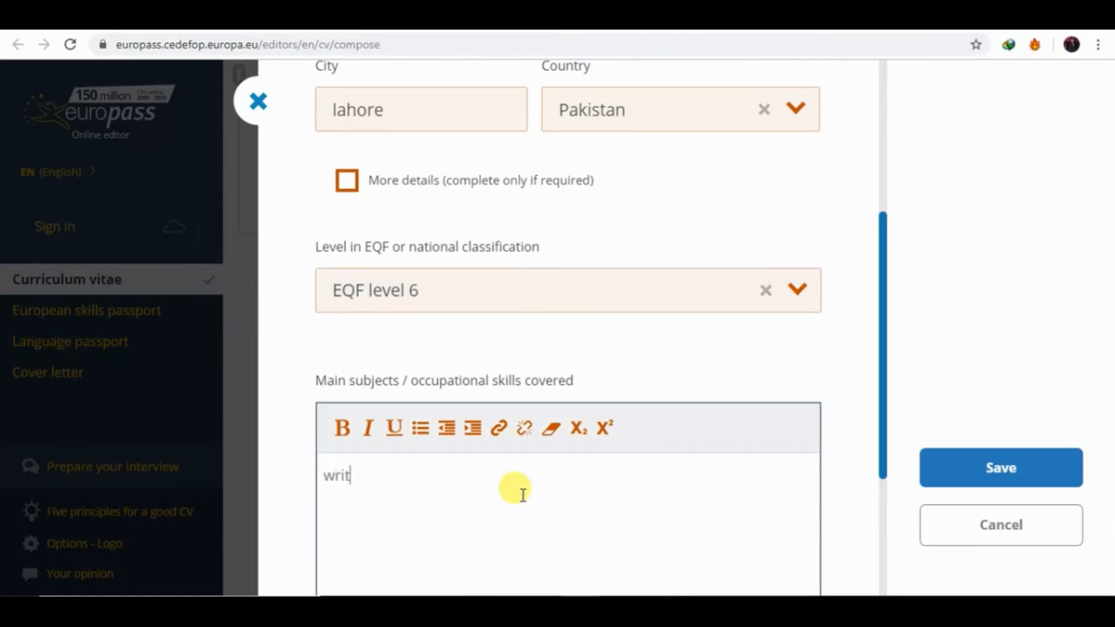
type("write your main subjects")
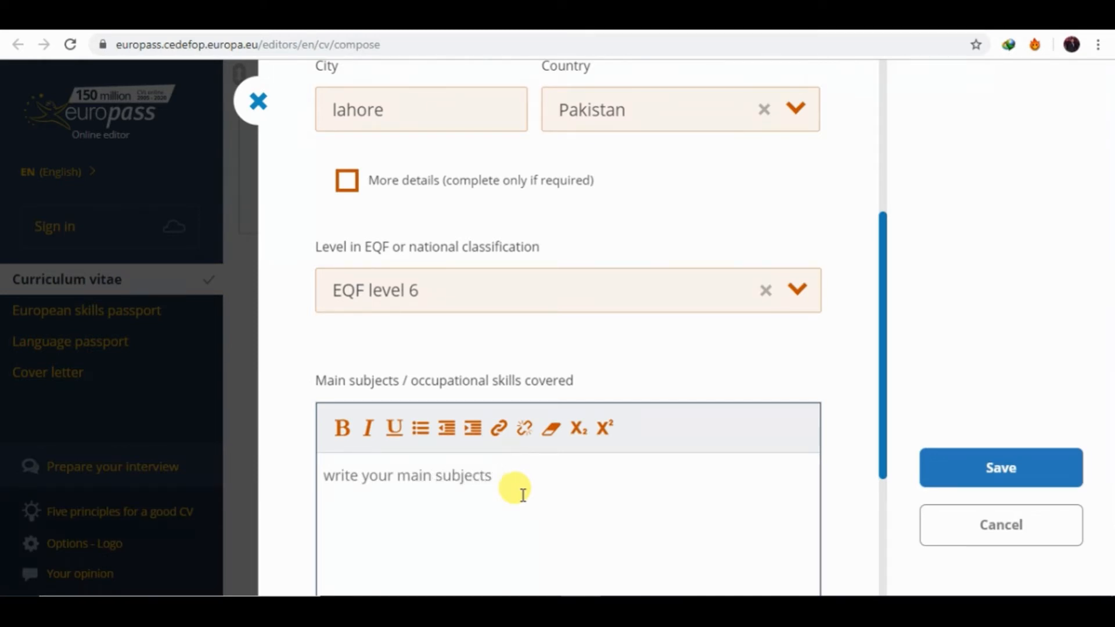
key("BackSpace")
key("BackSpace")
key("BackSpace")
key("BackSpace")
key("BackSpace")
key("BackSpace")
key("BackSpace")
key("BackSpace")
key("BackSpace")
key("BackSpace")
key("BackSpace")
key("BackSpace")
key("BackSpace")
key("BackSpace")
key("BackSpace")
key("BackSpace")
key("BackSpace")
key("BackSpace")
key("BackSpace")
key("BackSpace")
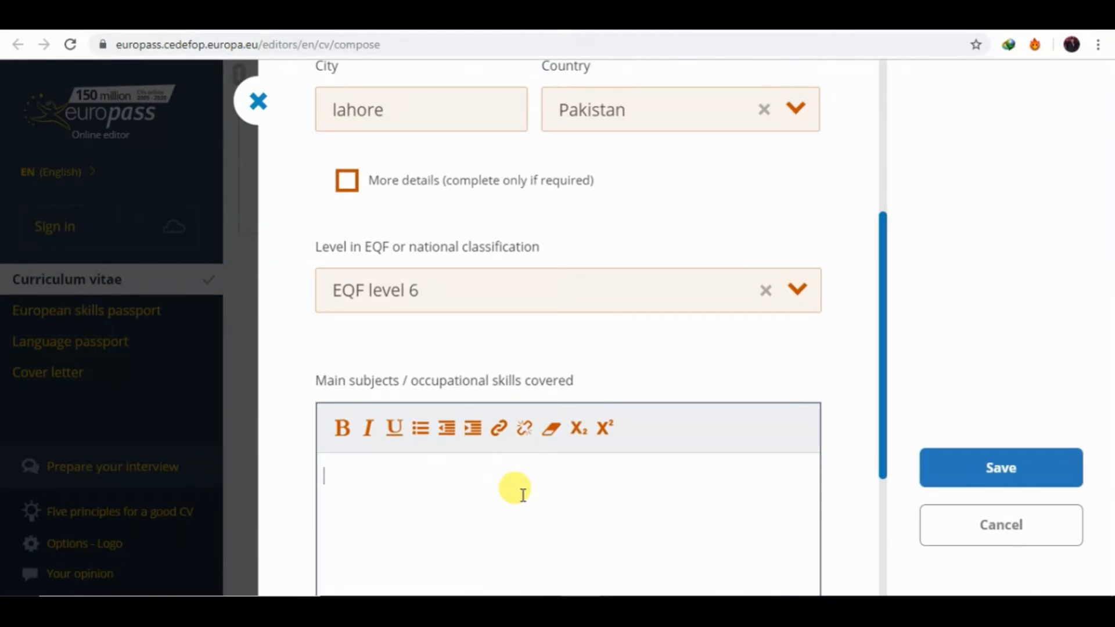
type("signal and system")
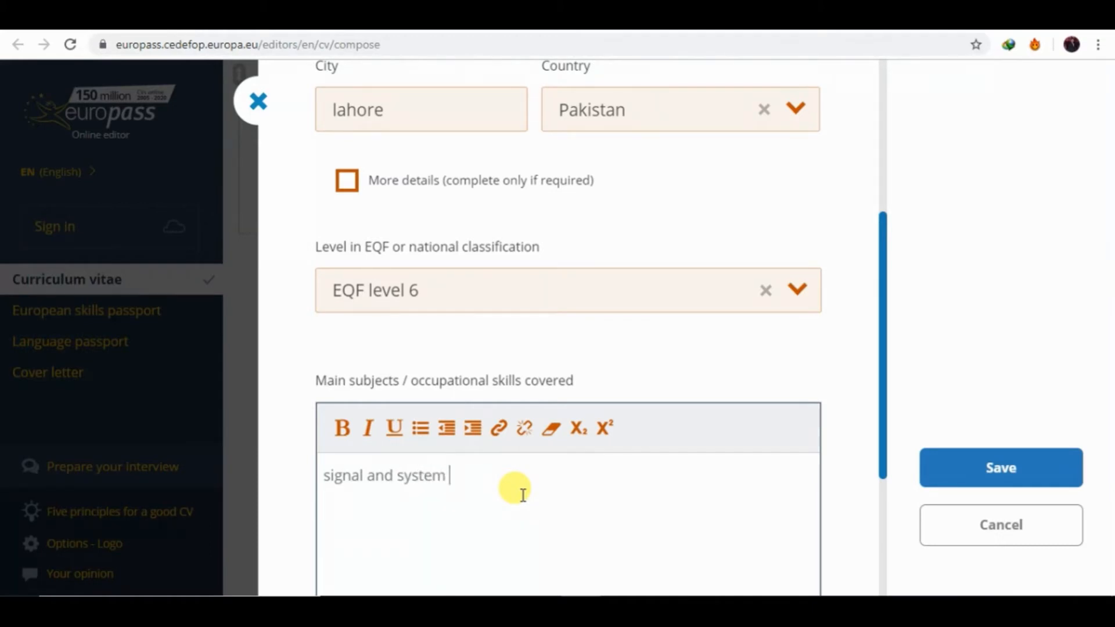
key("Return")
type("ds")
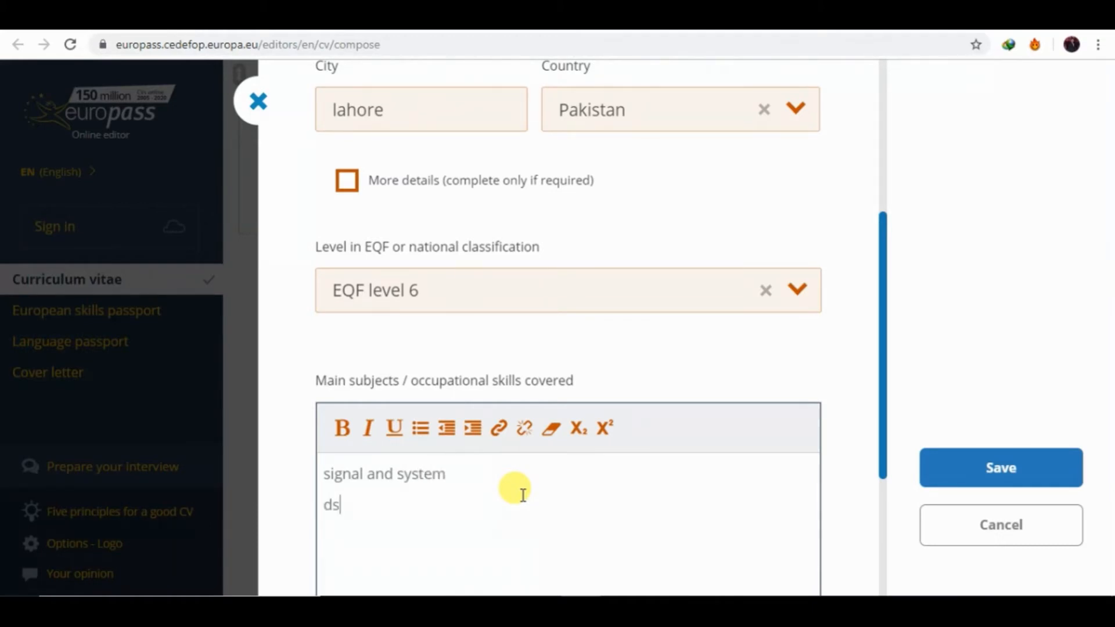
type("p")
key("BackSpace")
key("BackSpace")
key("BackSpace")
key("BackSpace")
type("DS")
type("Pp")
Add FPGA, C++ and Control System as further subject lines.
key("Return")
type("FPGA")
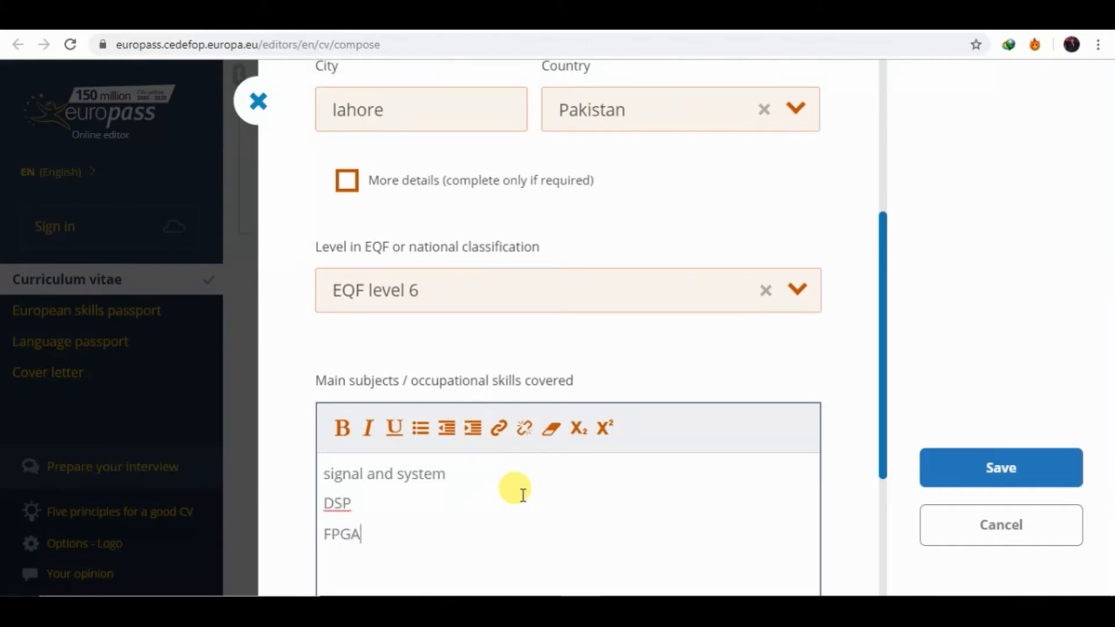
key("Return")
type("C++")
key("Return")
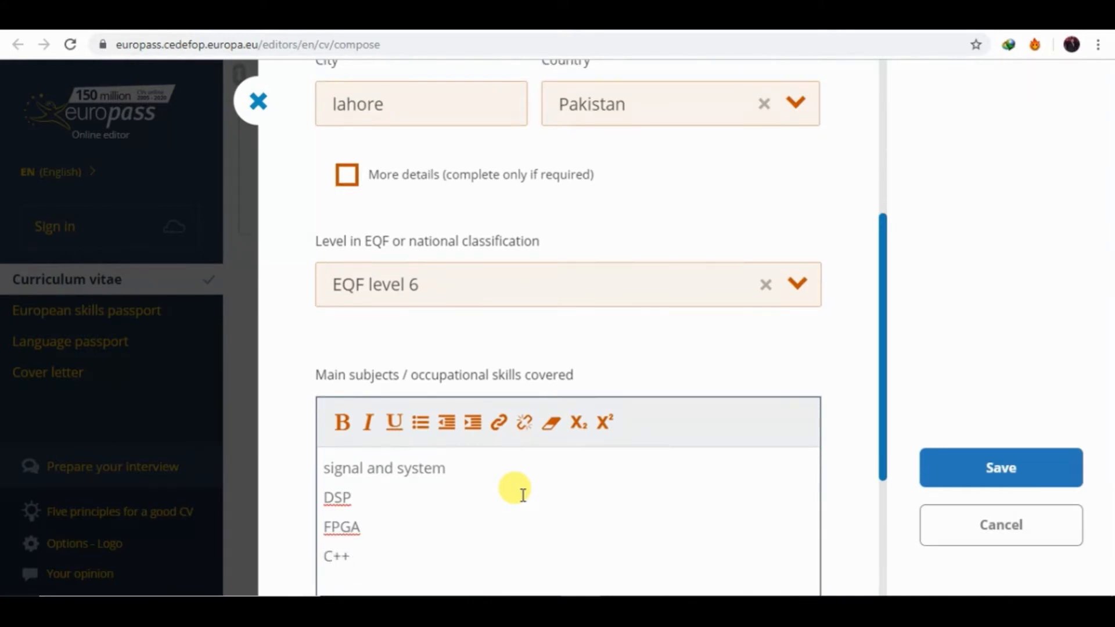
type("Cont")
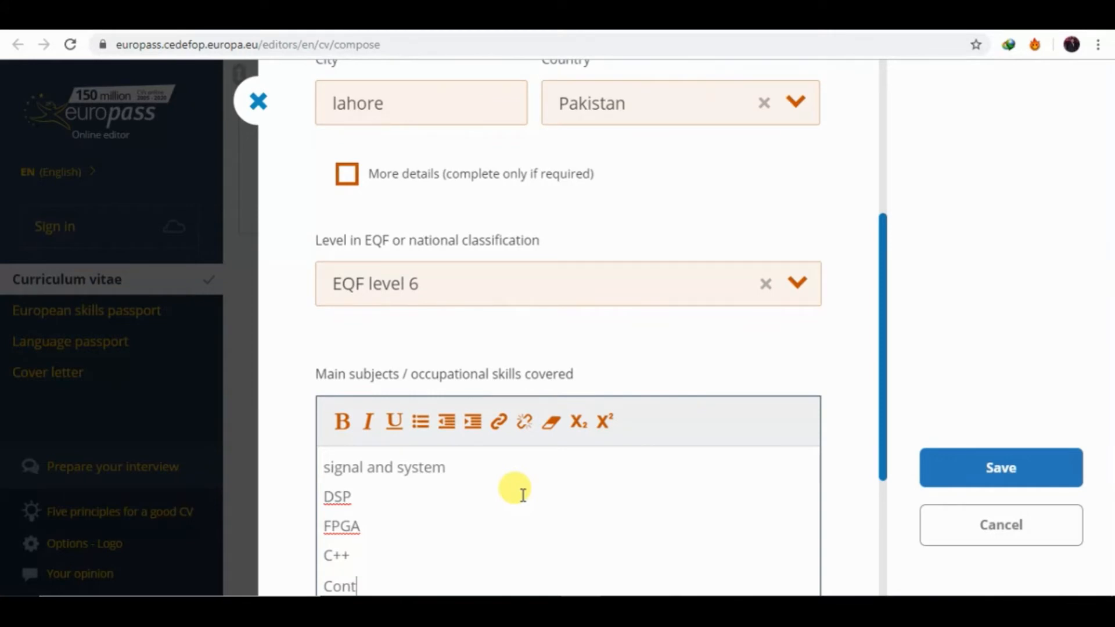
type("ol")
key("BackSpace")
key("BackSpace")
type("rol System")
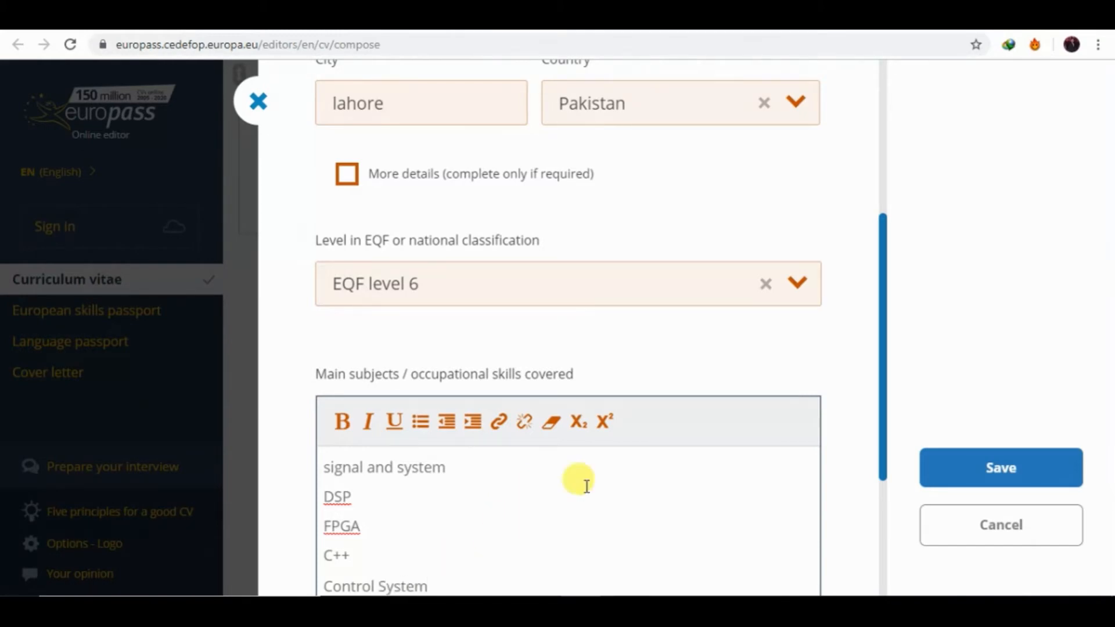
Format all the subject lines as a bulleted list.
scroll(899, 476, "down", 3)
scroll(900, 476, "down", 3)
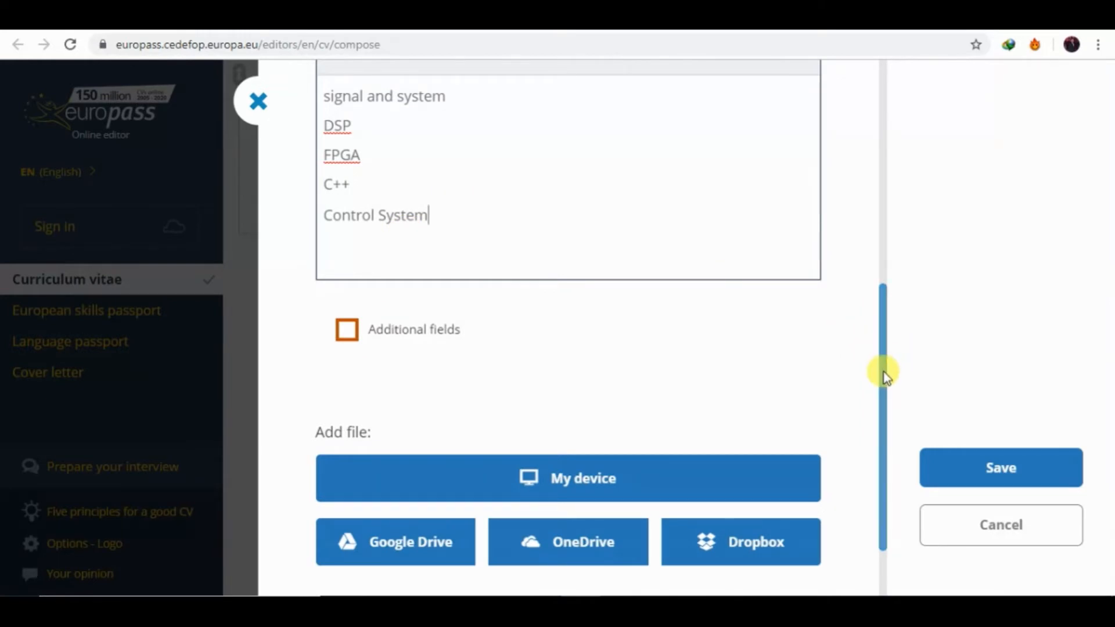
left_click_drag(882, 369, 882, 341)
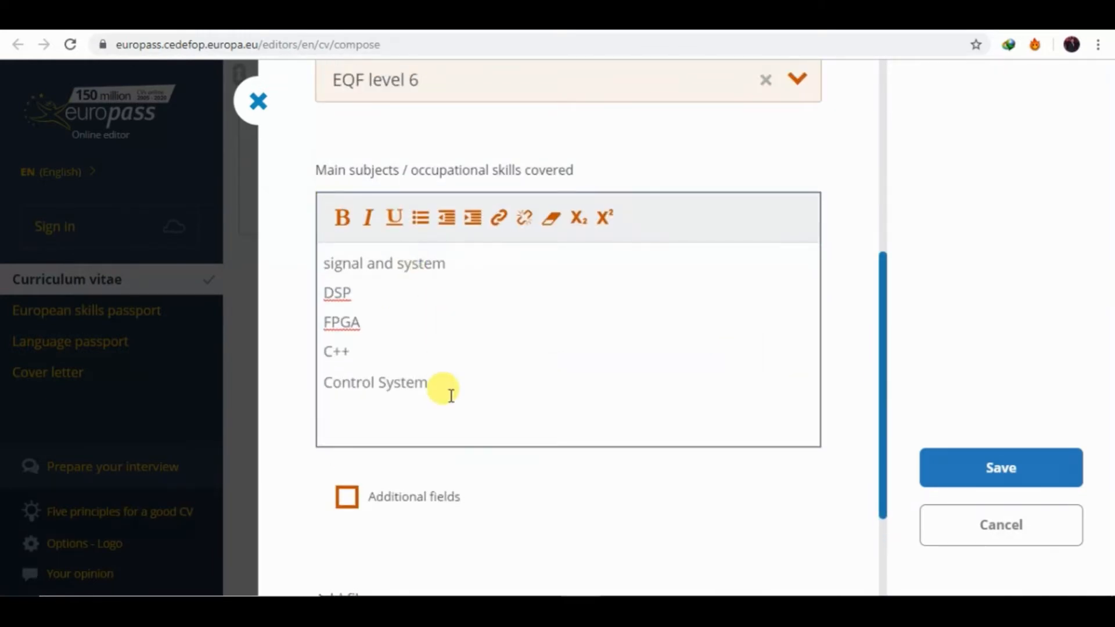
key("ctrl+a")
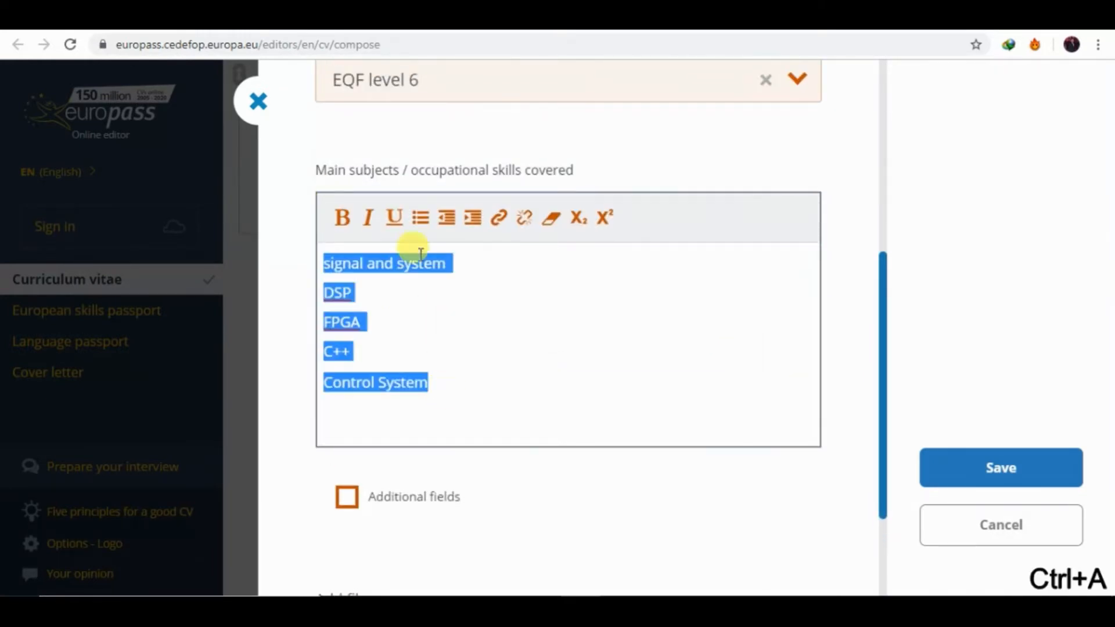
left_click(429, 223)
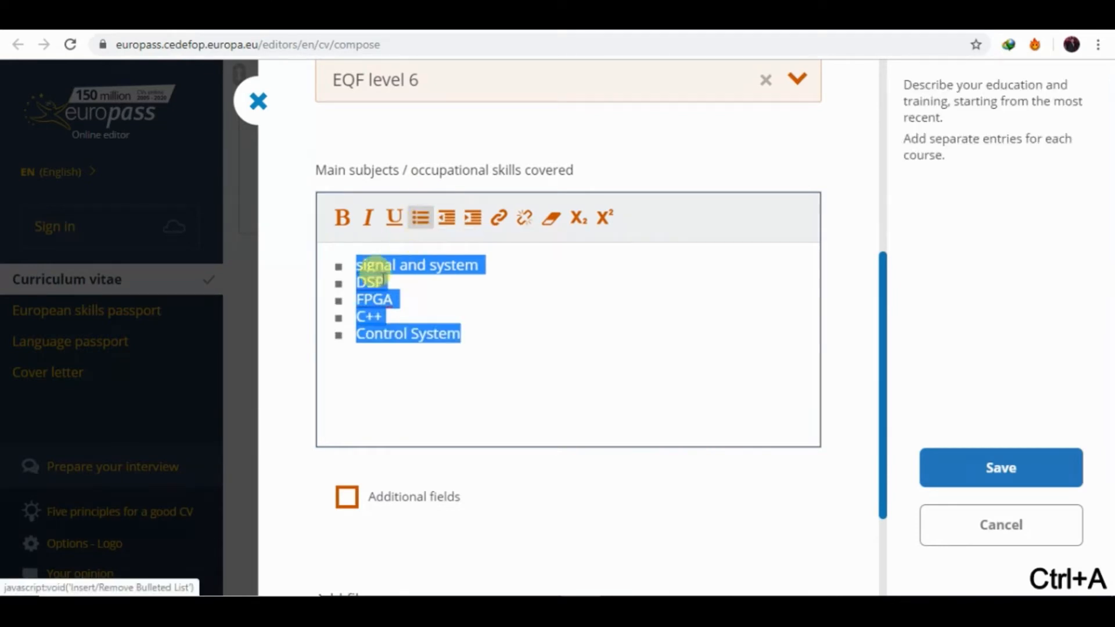
left_click(498, 364)
Add a bold 'CGPA 3/4' line below the list and save the entry.
key("Return")
key("Return")
key("Return")
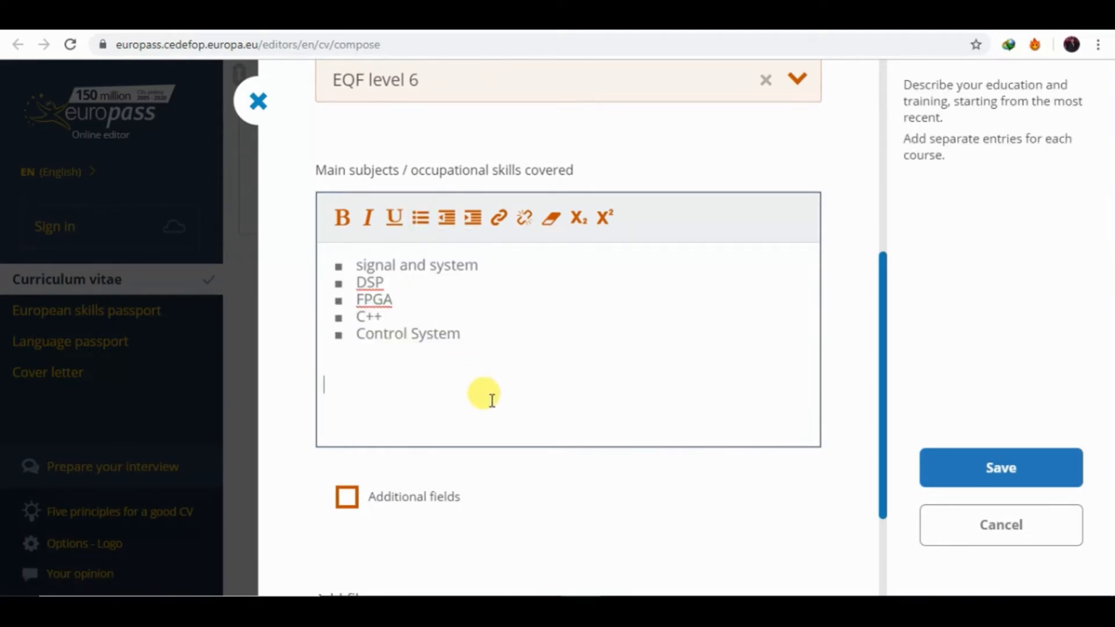
type("CGPA")
left_click_drag(386, 384, 317, 380)
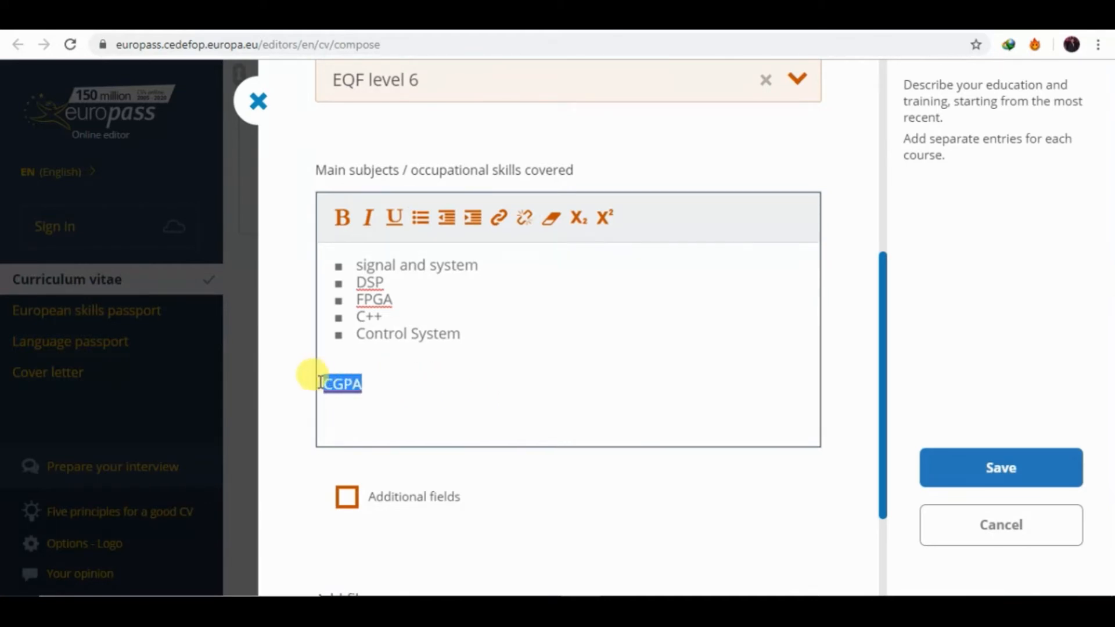
left_click(383, 385)
type("3/4")
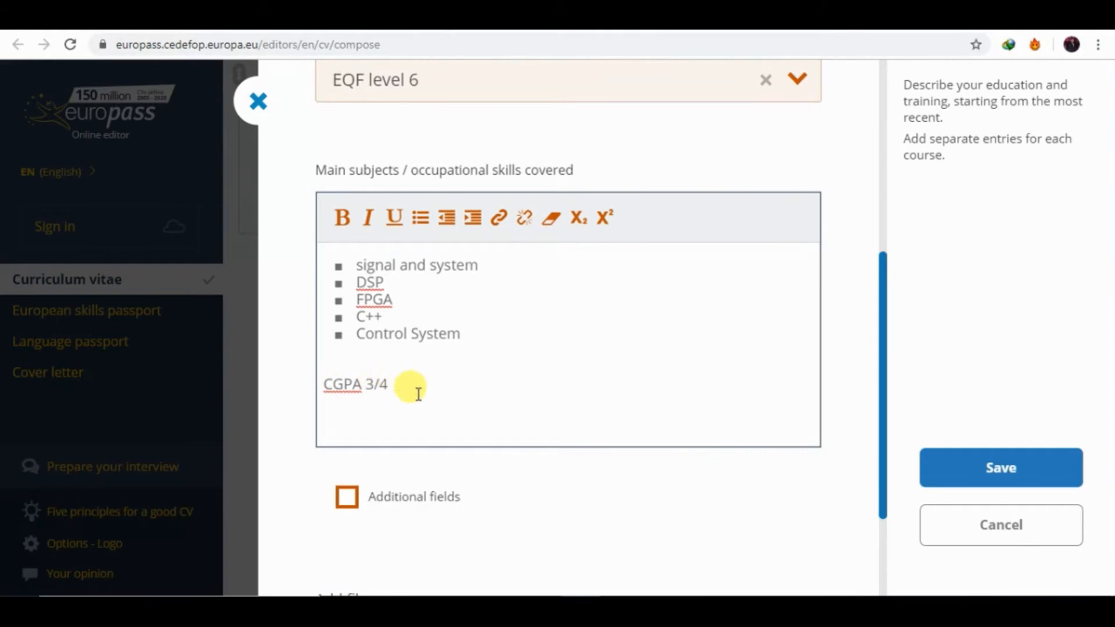
left_click_drag(416, 390, 325, 389)
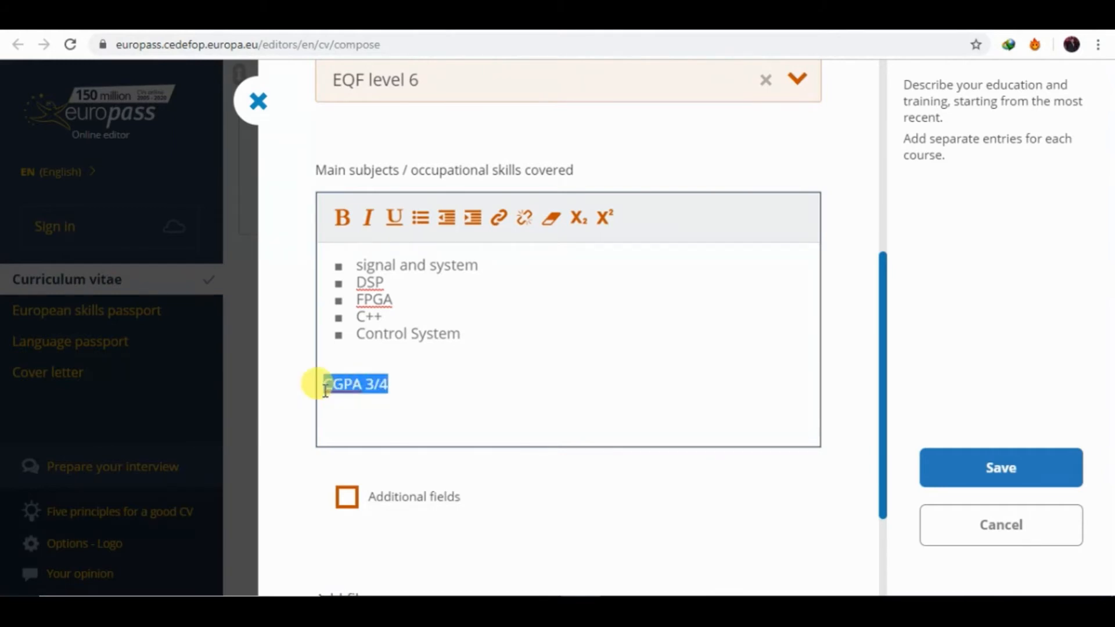
left_click(341, 218)
left_click(416, 383)
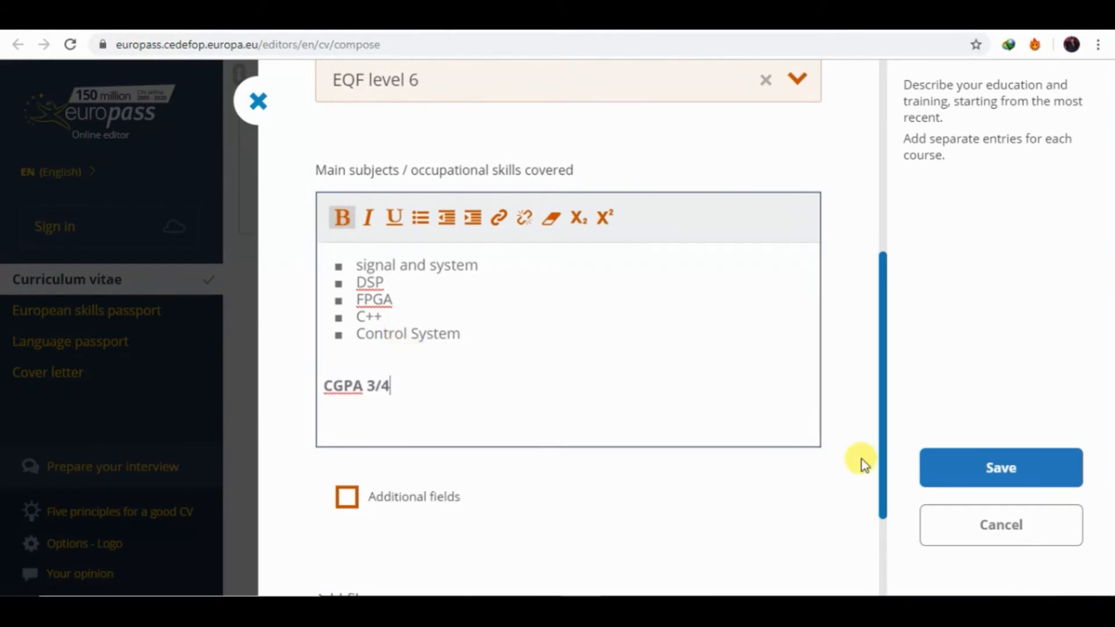
left_click_drag(886, 452, 885, 475)
left_click(985, 469)
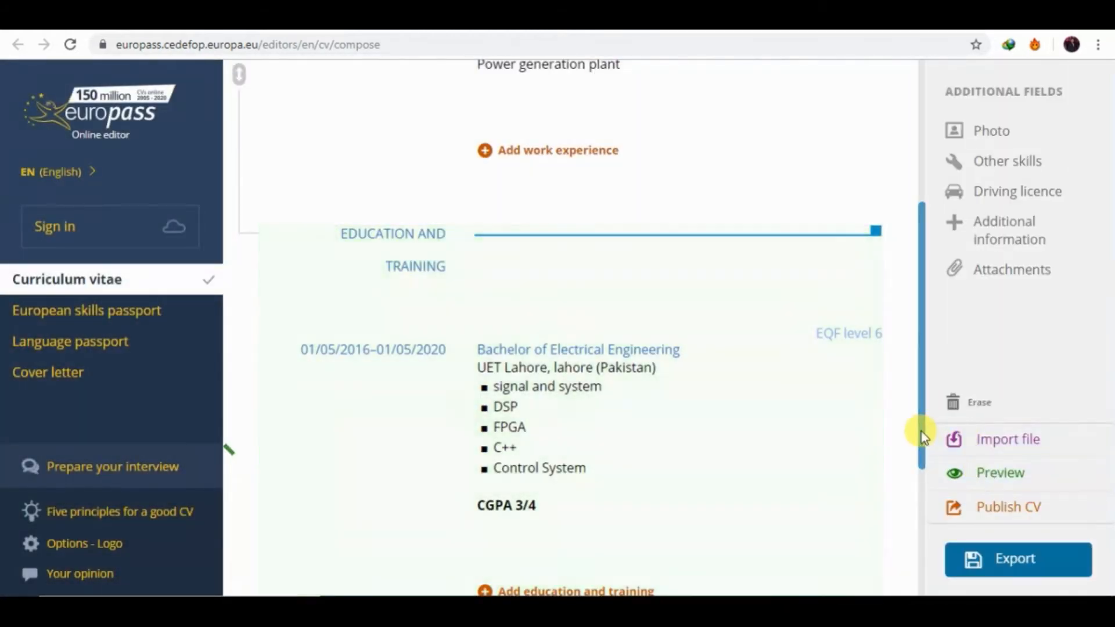
Add another education entry with a start date of 4/5/2014.
left_click_drag(921, 433, 925, 488)
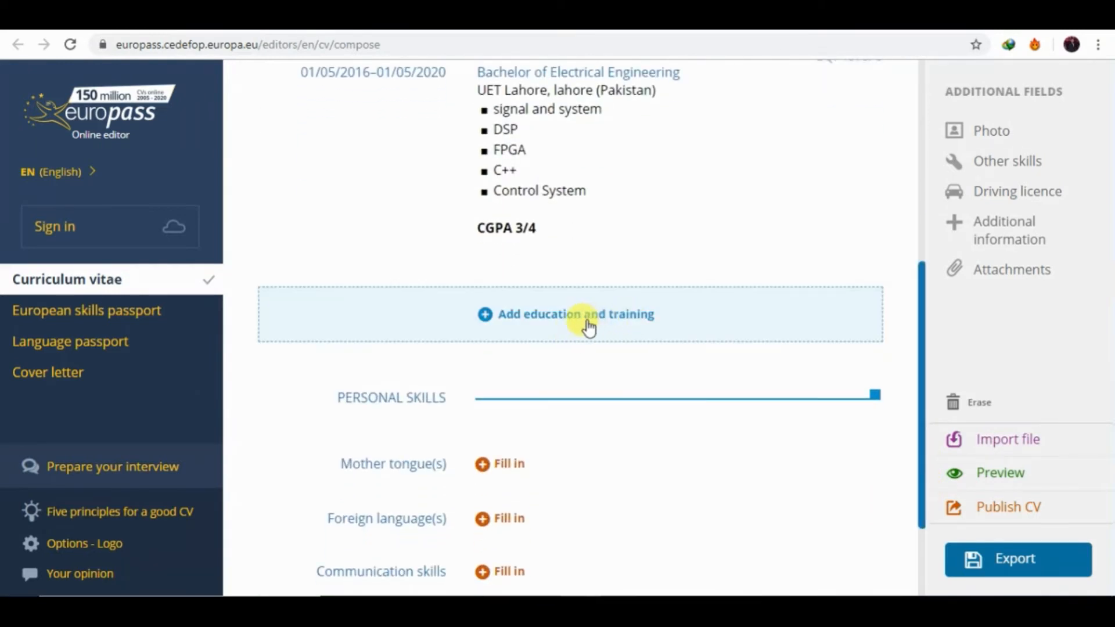
left_click(556, 330)
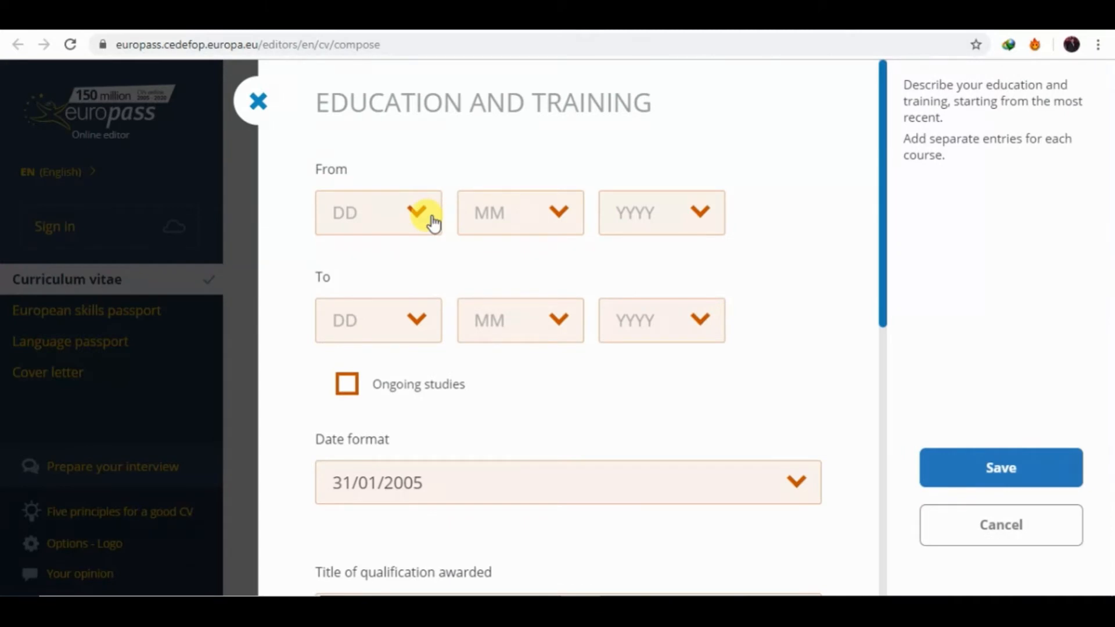
left_click(433, 222)
left_click(335, 364)
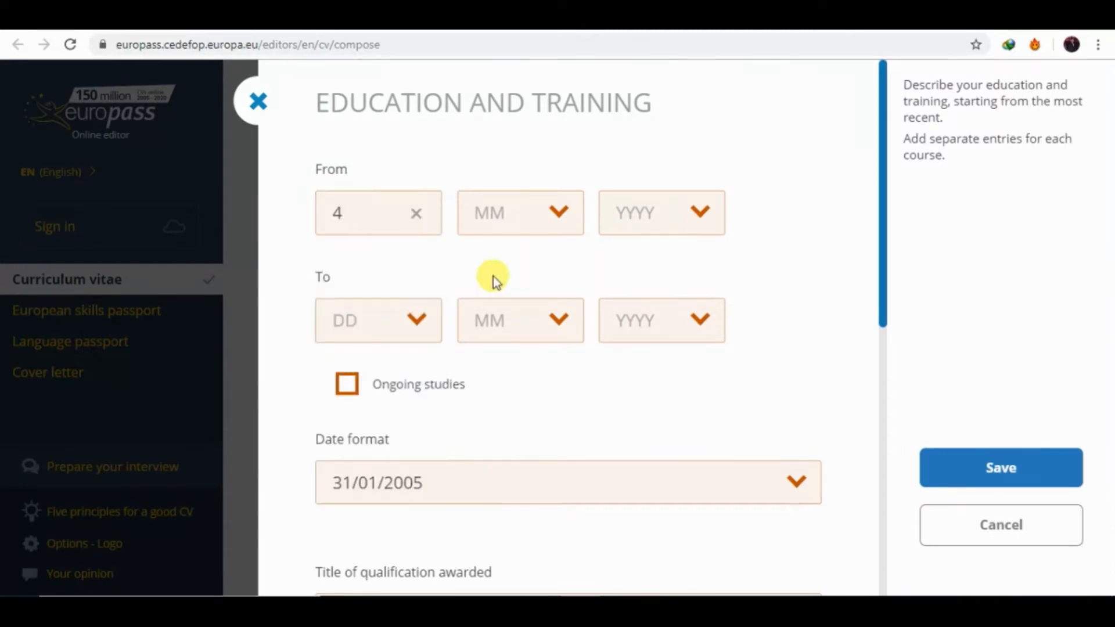
left_click(538, 220)
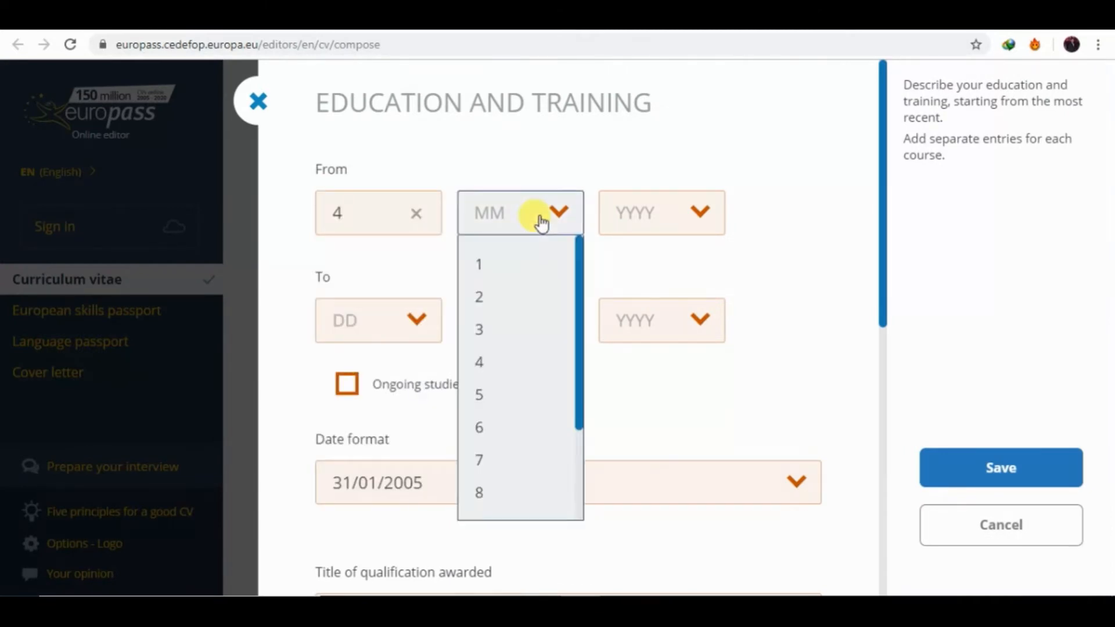
left_click(485, 404)
left_click(664, 231)
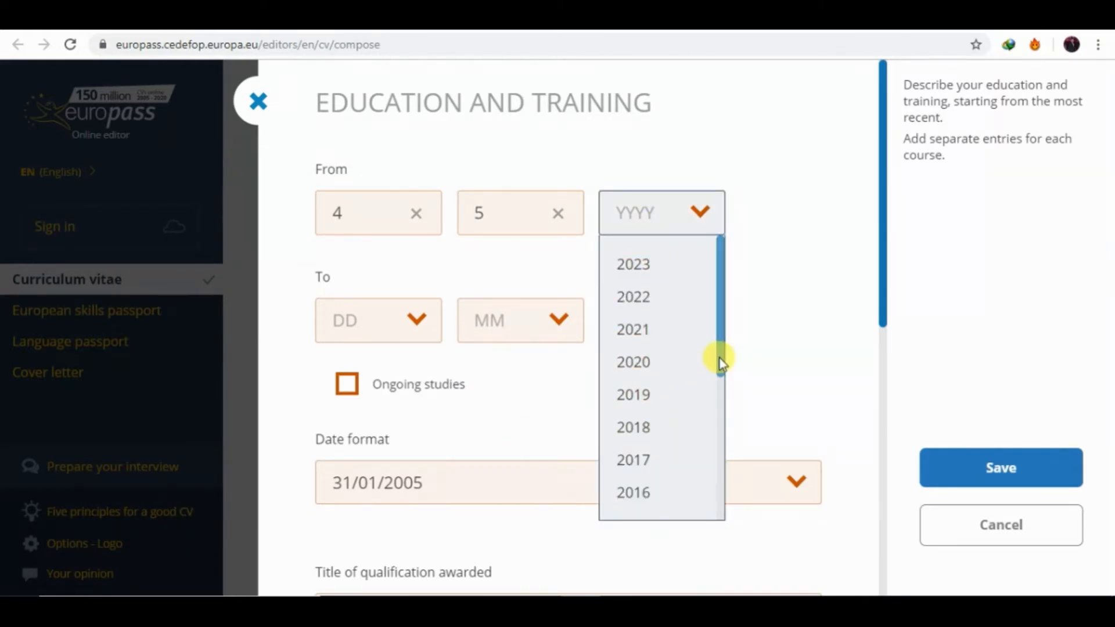
scroll(720, 363, "down", 5)
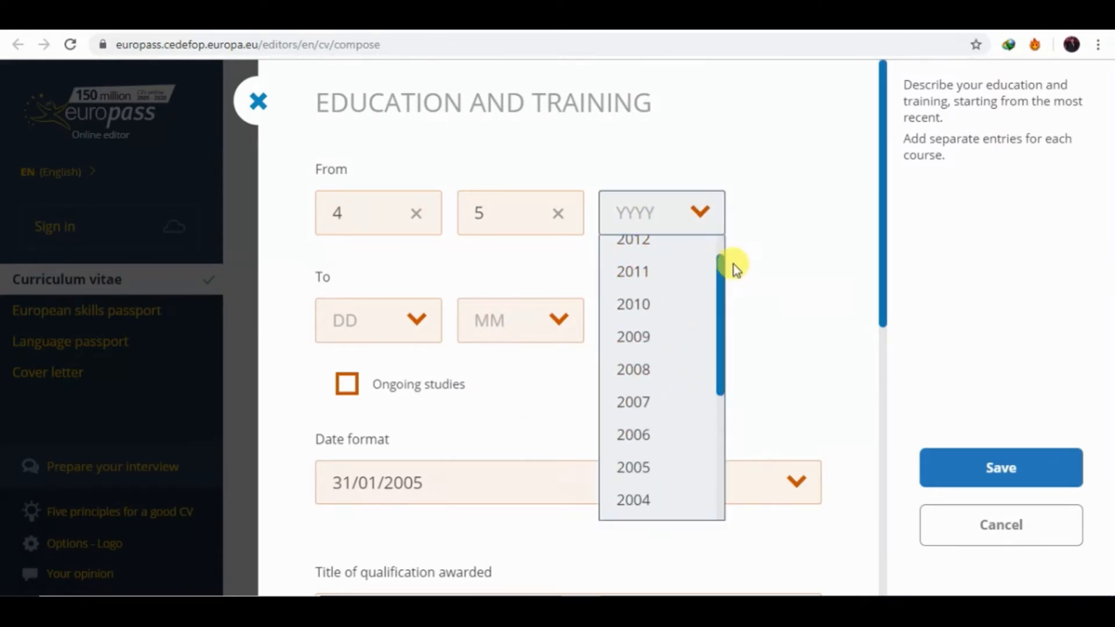
scroll(723, 276, "up", 3)
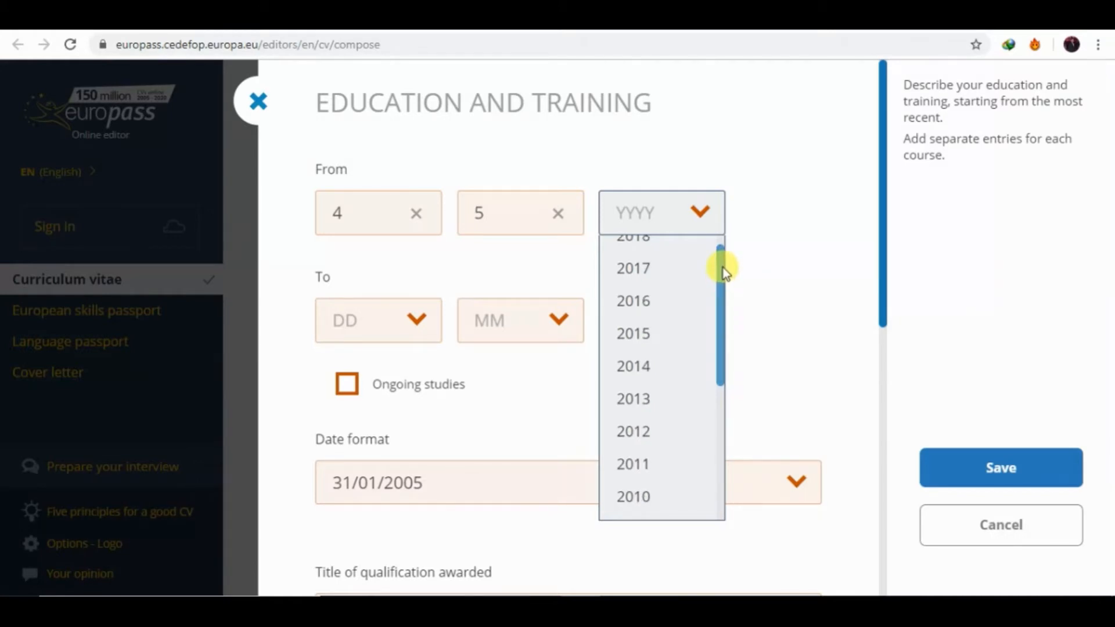
left_click(655, 366)
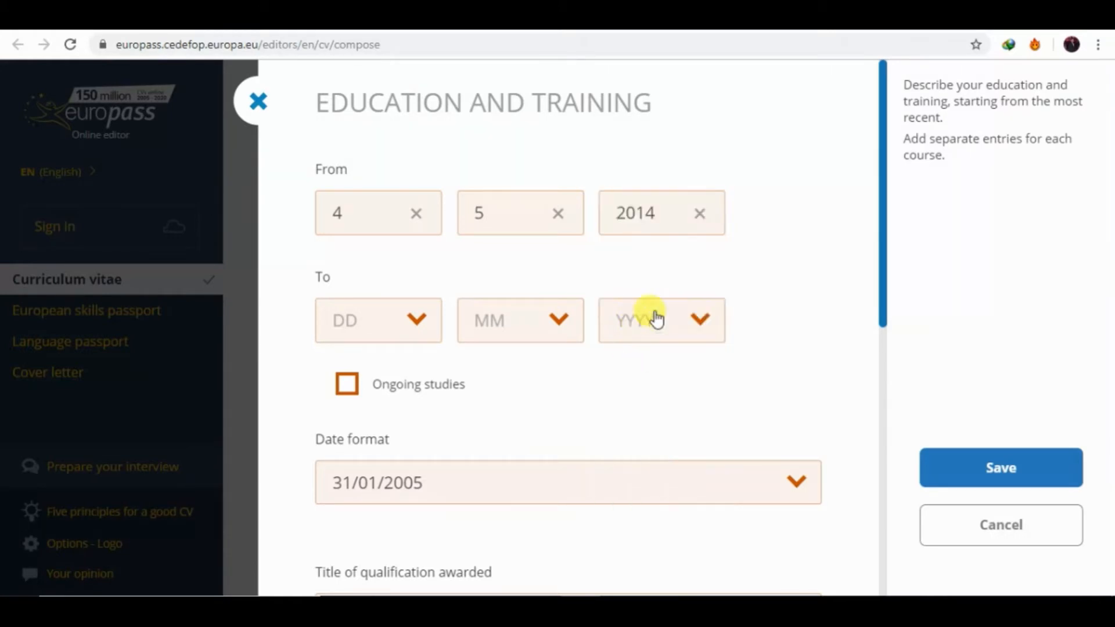
Set the new entry's end date to 4/5/2016.
left_click(662, 314)
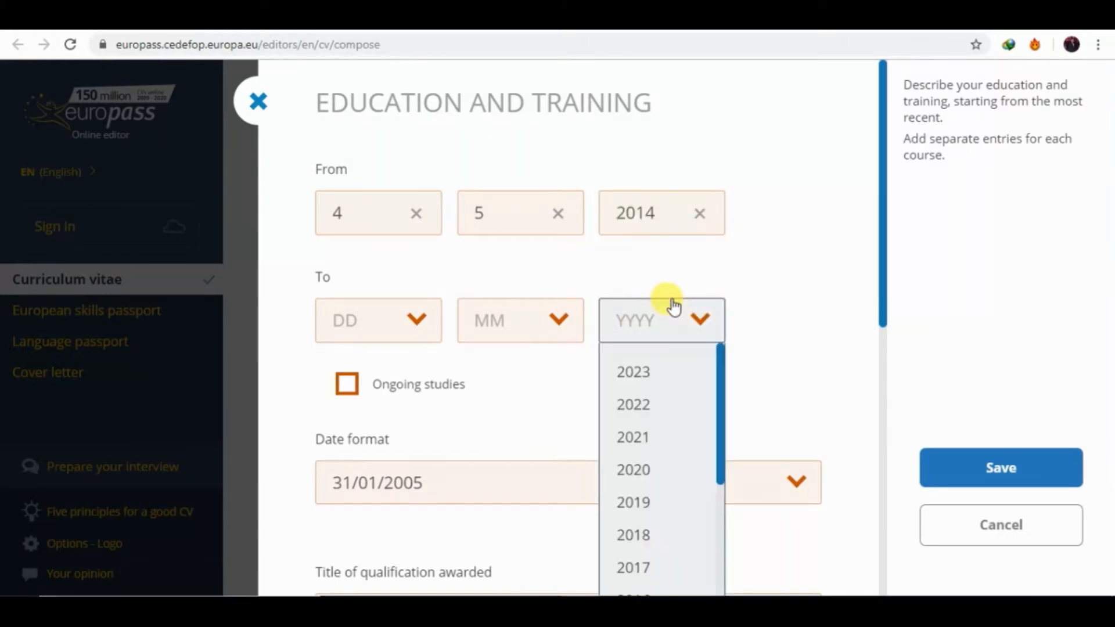
left_click(647, 591)
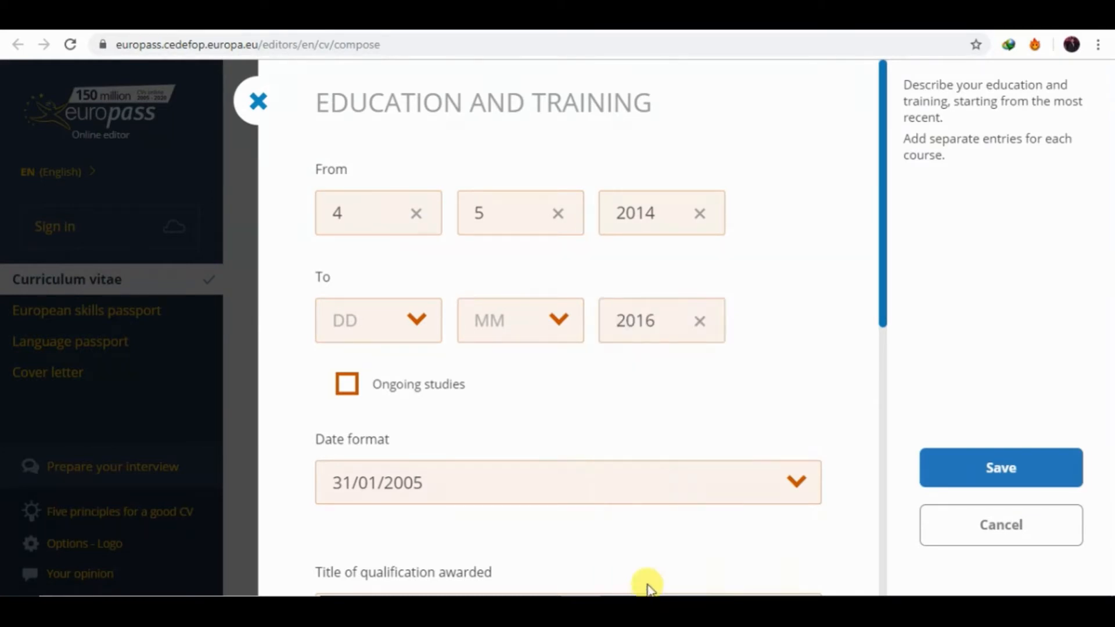
left_click(491, 336)
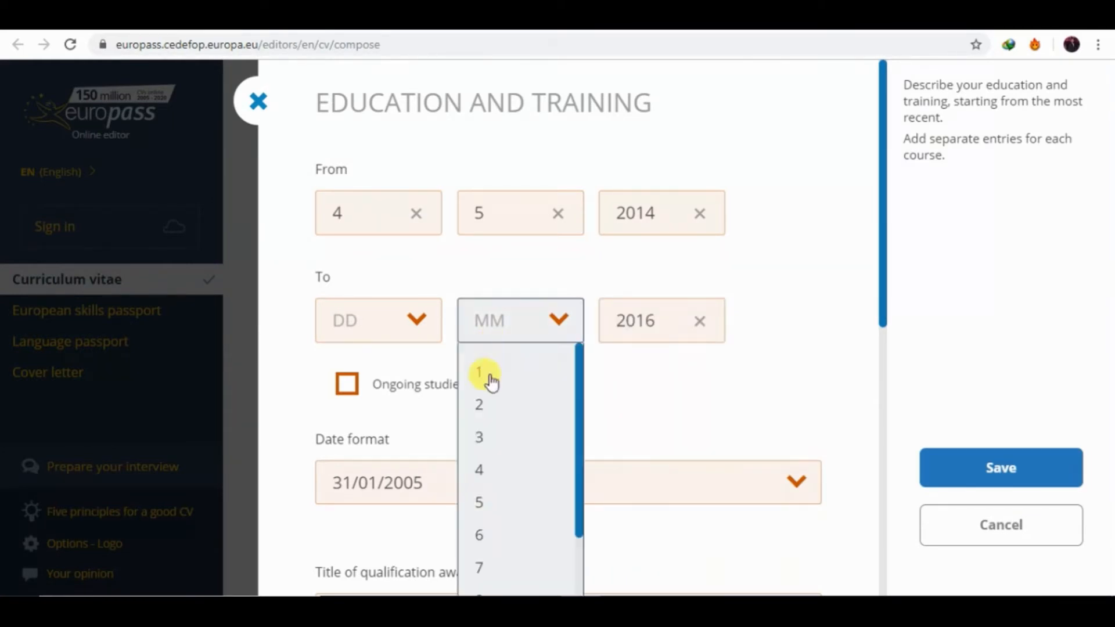
left_click(477, 503)
left_click(396, 314)
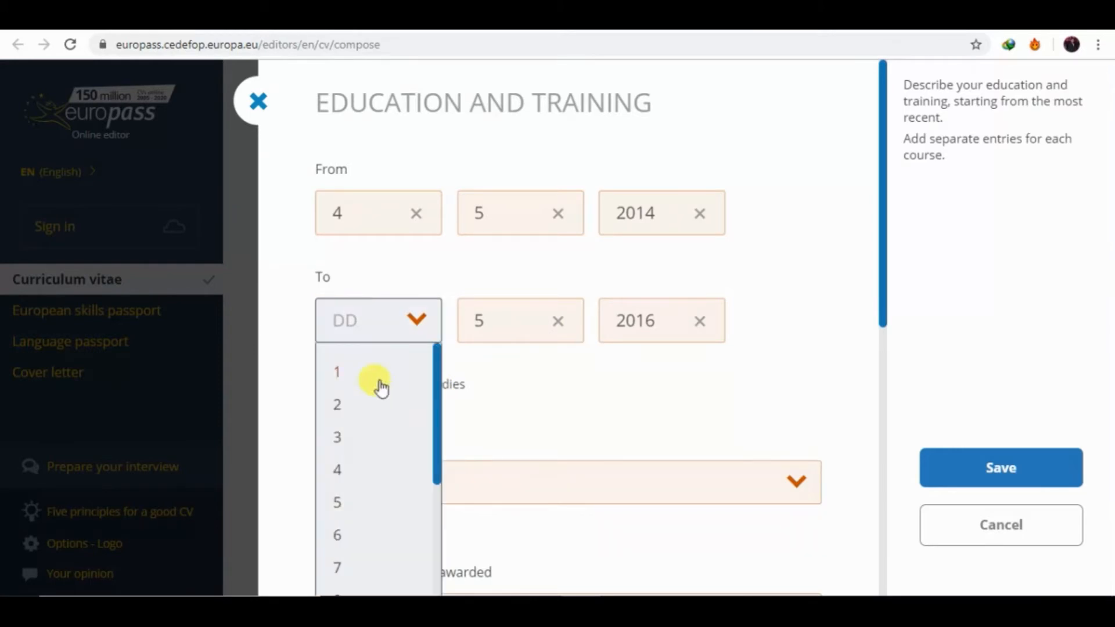
left_click(335, 468)
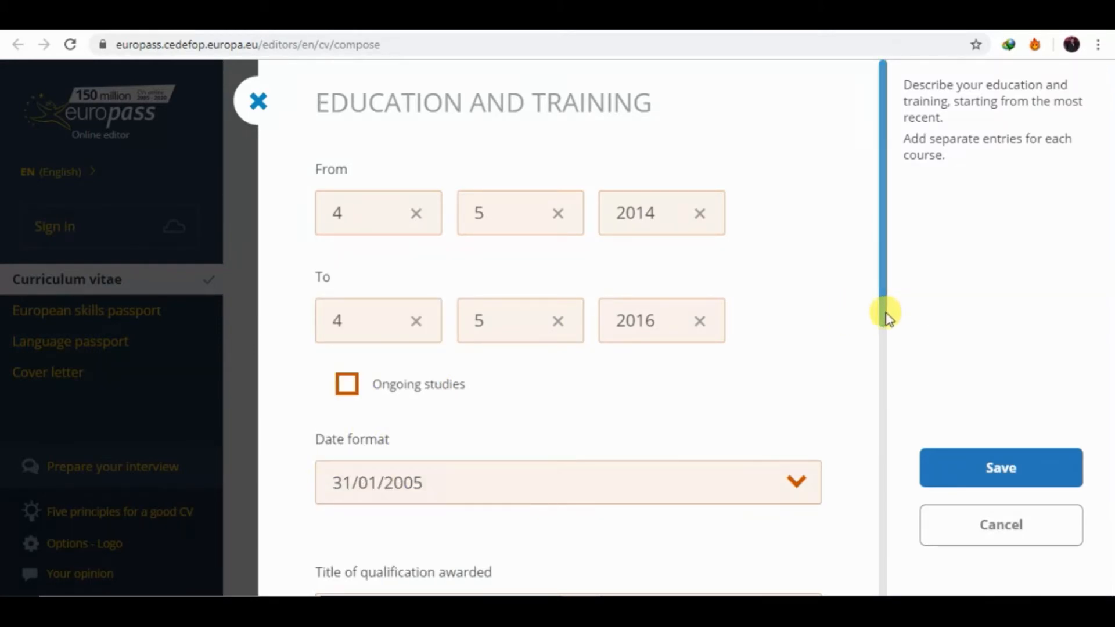
left_click_drag(883, 311, 884, 363)
Type 'Fsc pre Enginnering' as the new entry's qualification title.
left_click(550, 362)
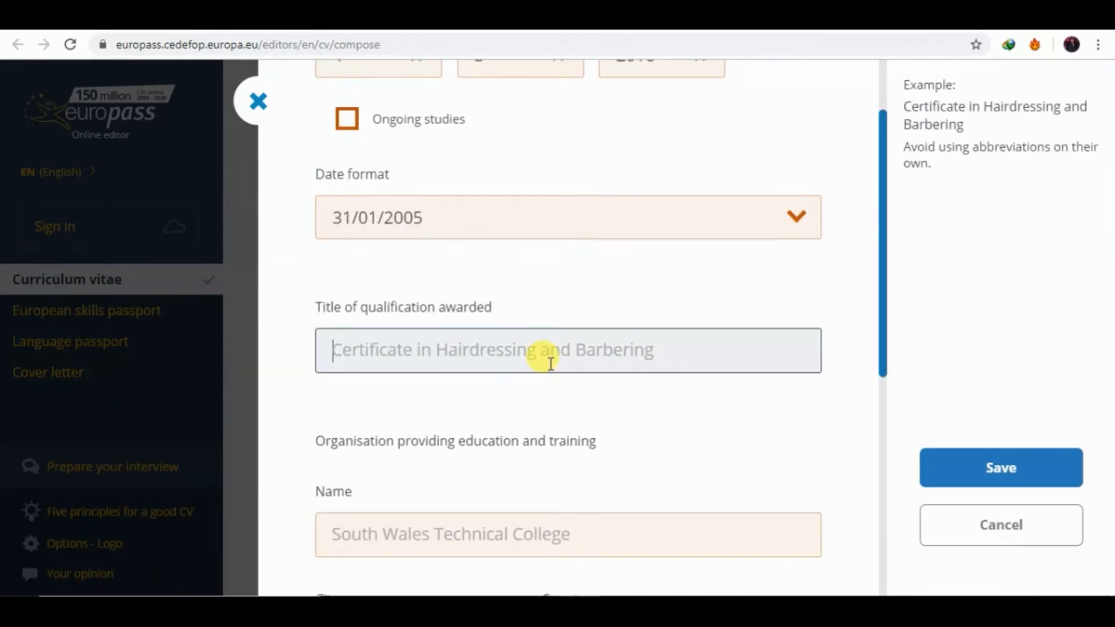
type("Fs")
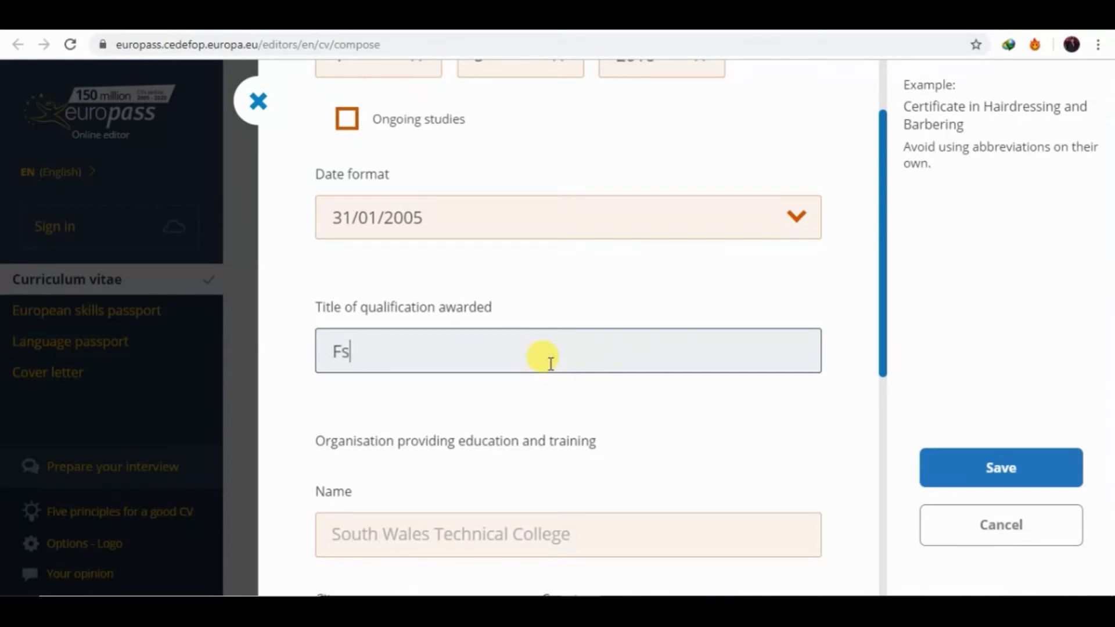
type("c pre")
key("BackSpace")
key("BackSpace")
key("BackSpace")
key("BackSpace")
type("pre E")
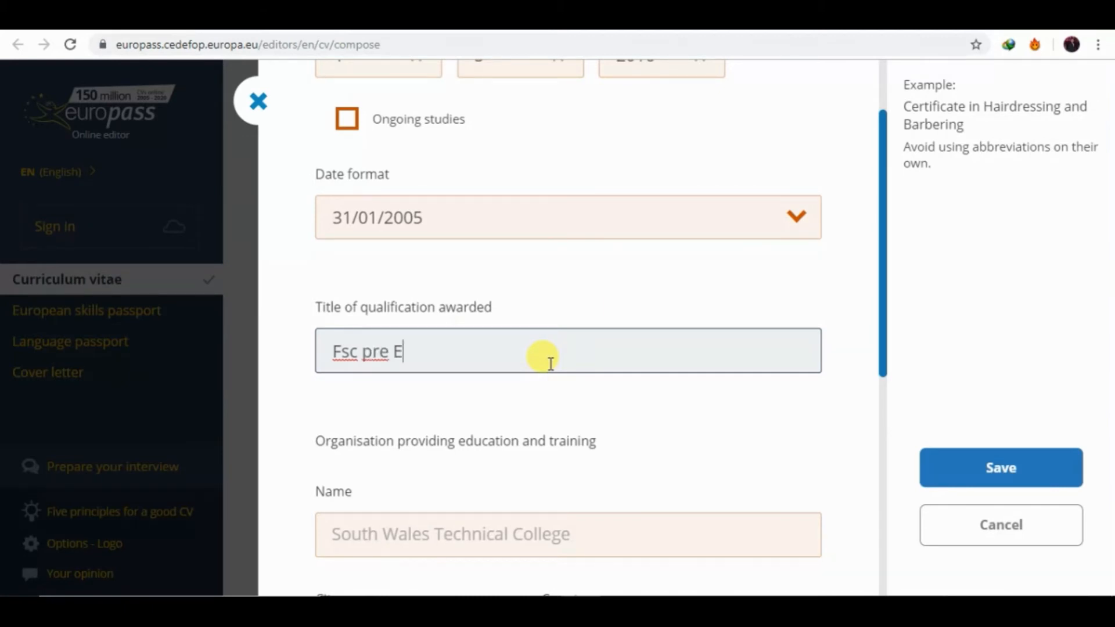
type("nginnering")
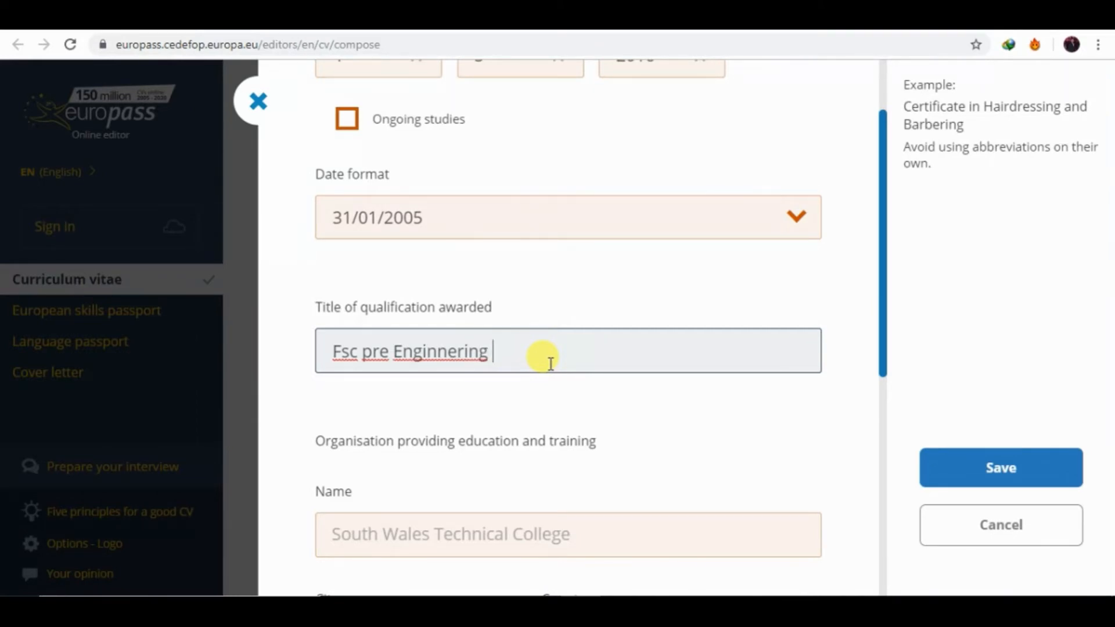
Fix the 'Enginnering' typo and append '(Intermediate )' to the qualification title.
key("Left")
key("Left")
key("Left")
key("Left")
key("Left")
key("BackSpace")
type("e")
key("Right")
key("Right")
key("Right")
key("Right")
key("Right")
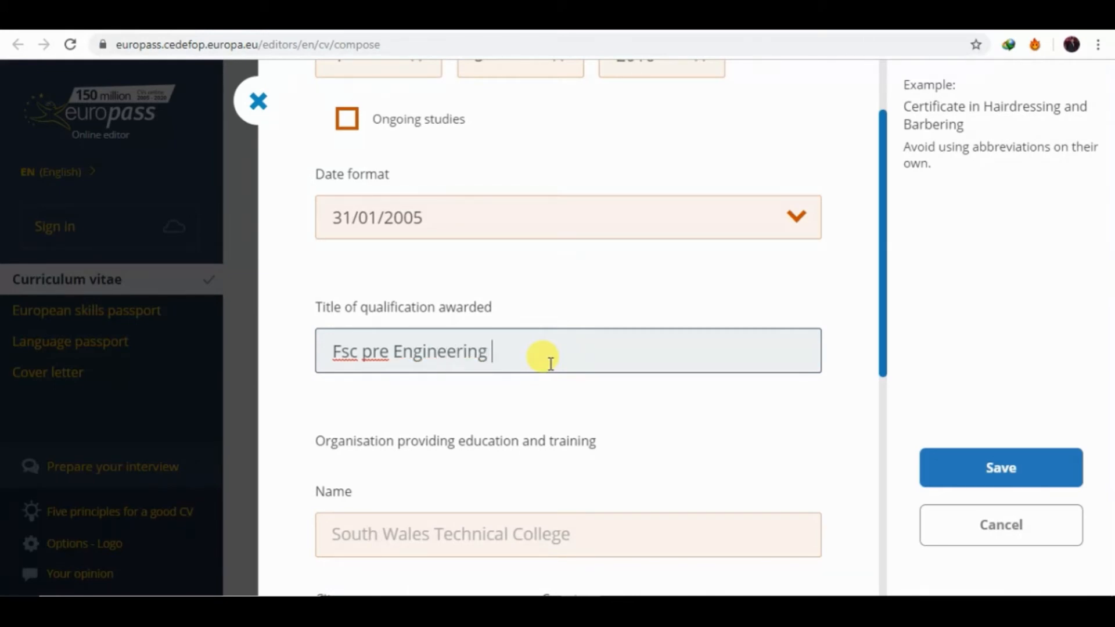
type("()")
key("Left")
type("Intermediate")
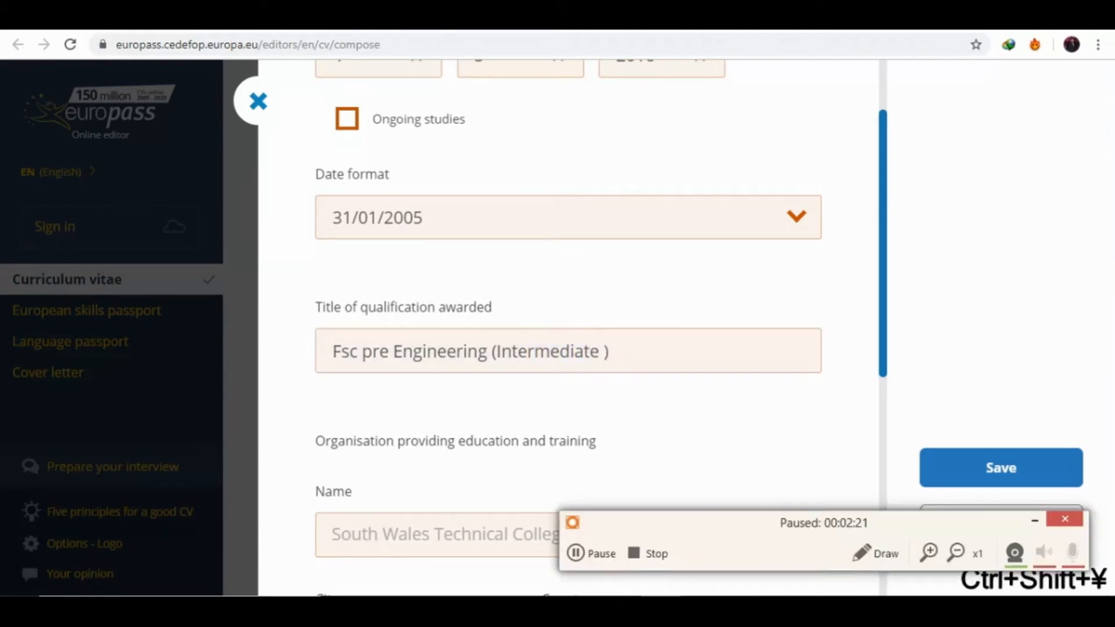
key("ctrl+shift+yen")
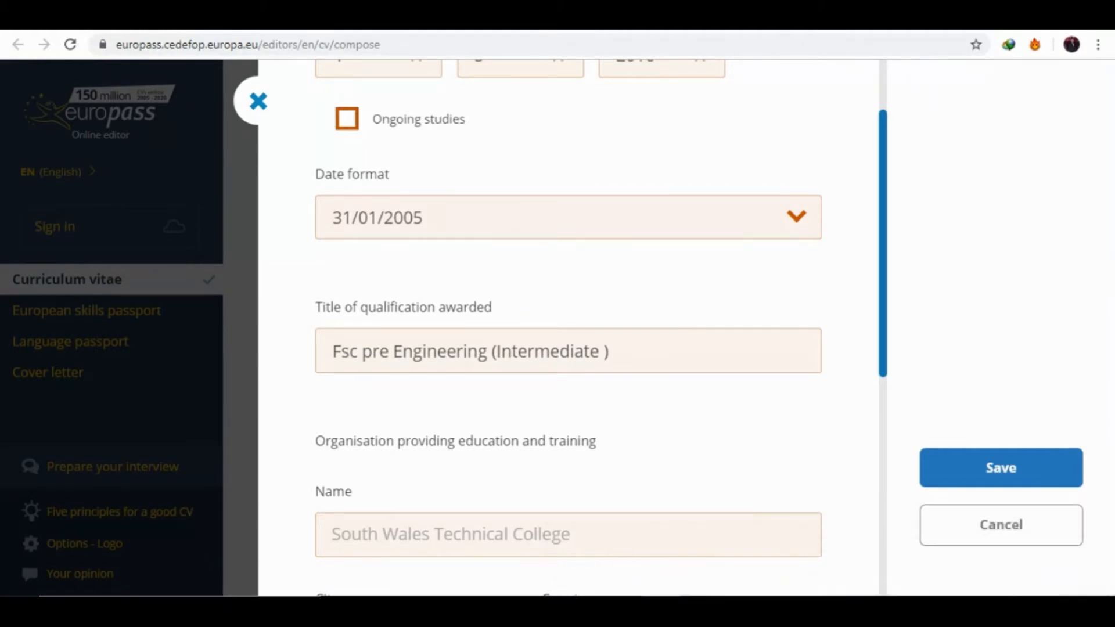
scroll(880, 373, "down", 3)
Enter 'The Prime Standard College' as the organisation name.
left_click(567, 370)
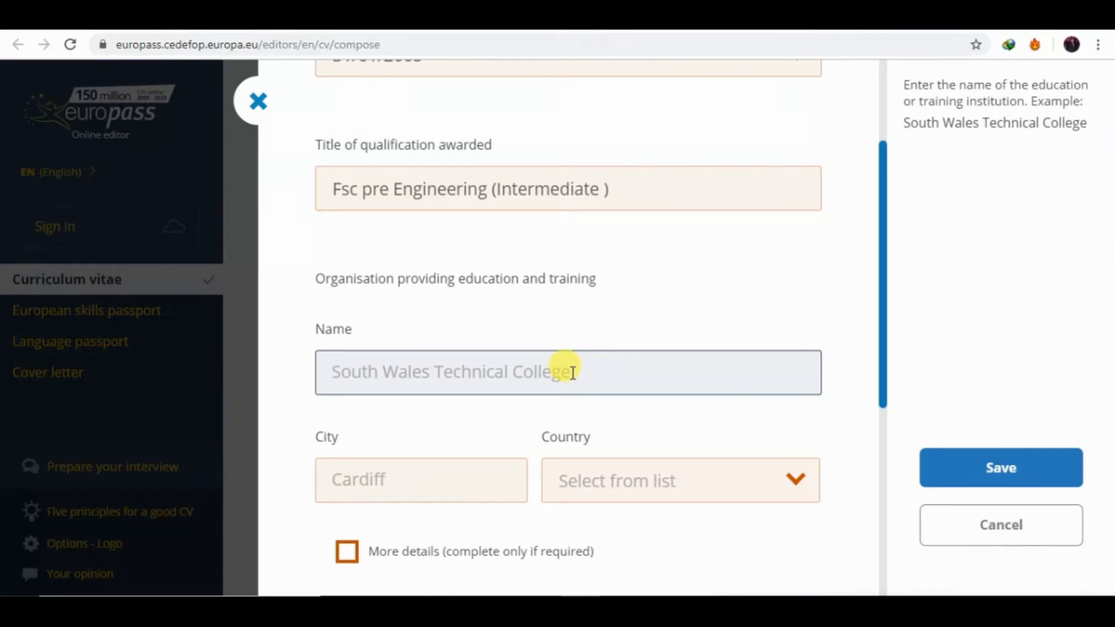
type("t")
key("BackSpace")
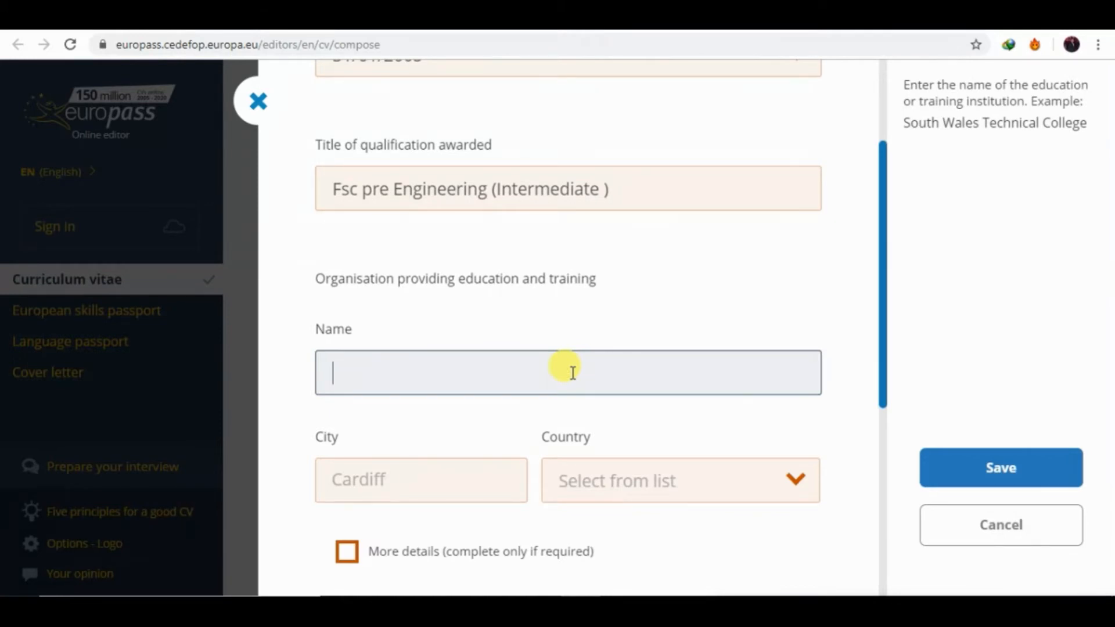
type("The Prime ")
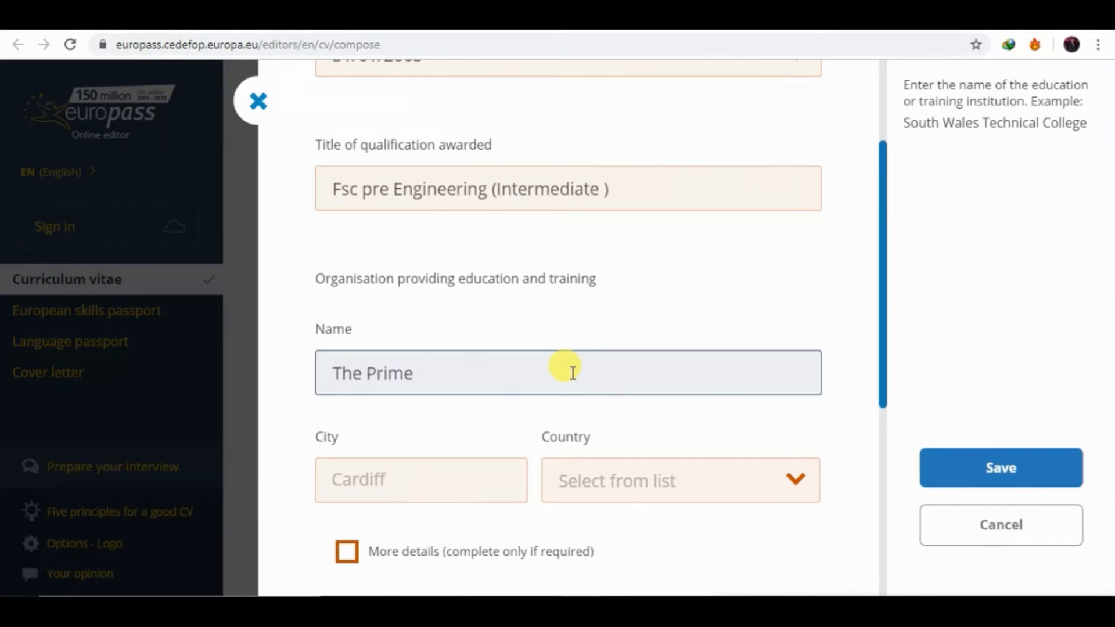
type("Standard ")
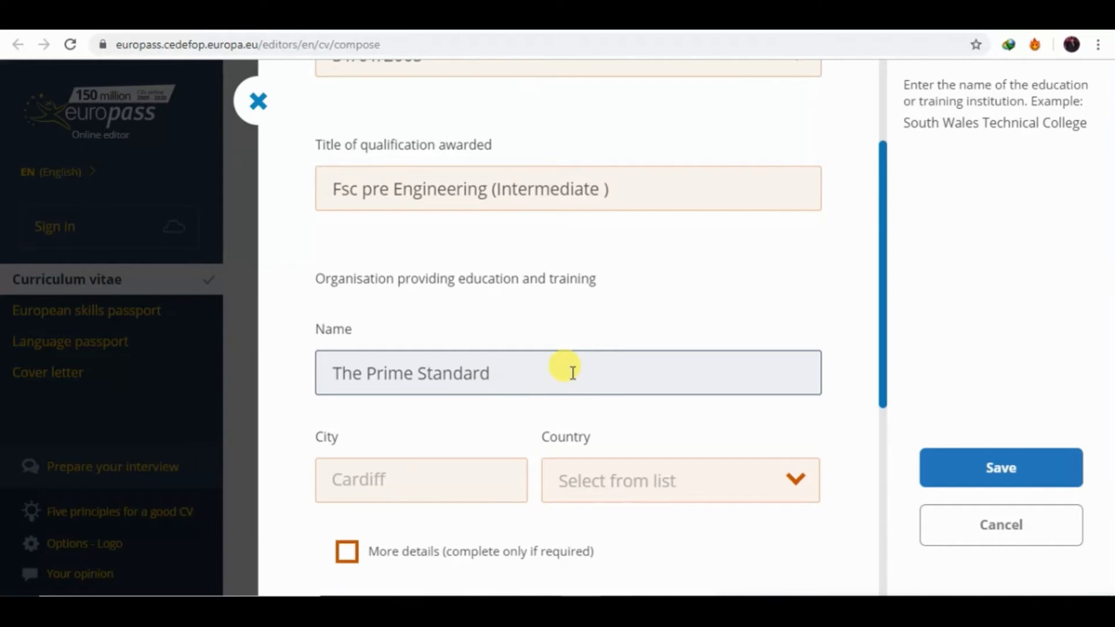
type("College")
left_click_drag(883, 385, 886, 417)
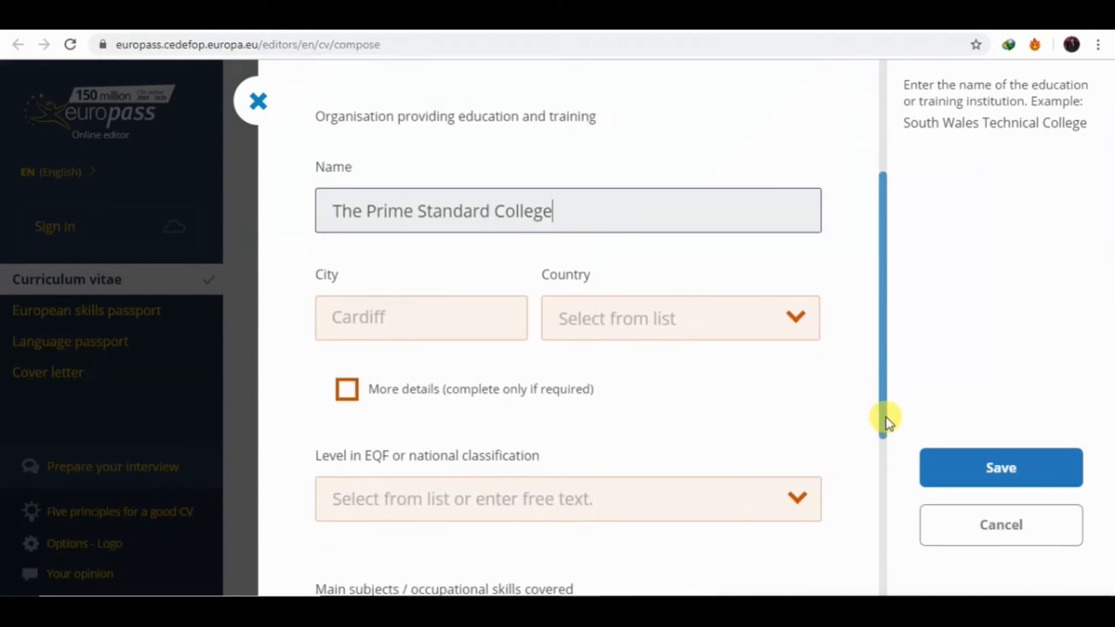
Set the organisation's city to lahore and its country to Pakistan.
left_click(499, 314)
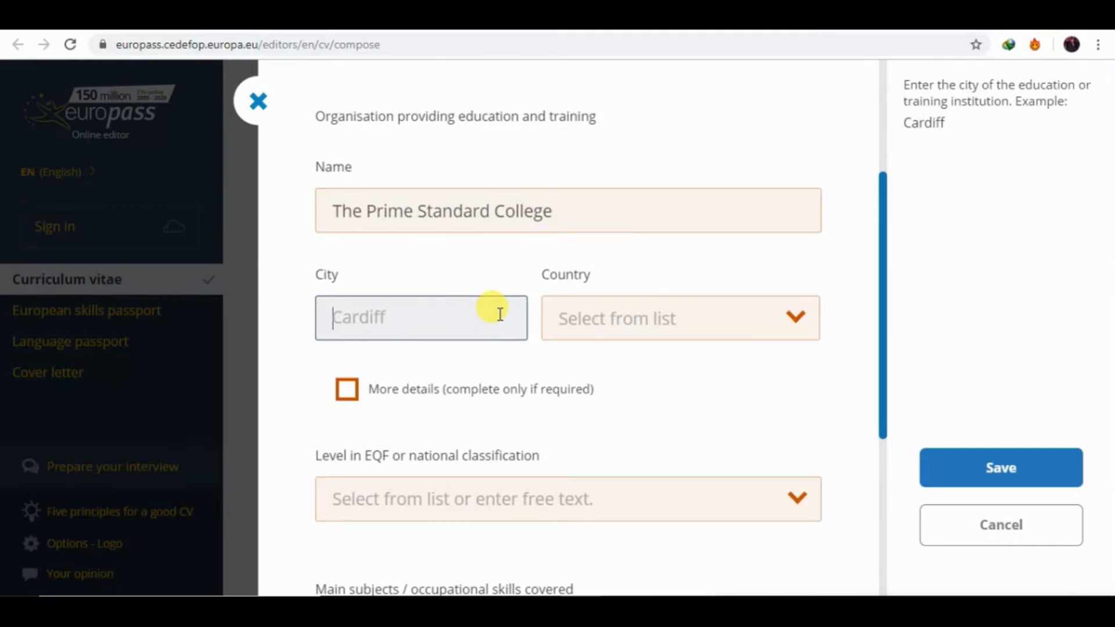
type("laho")
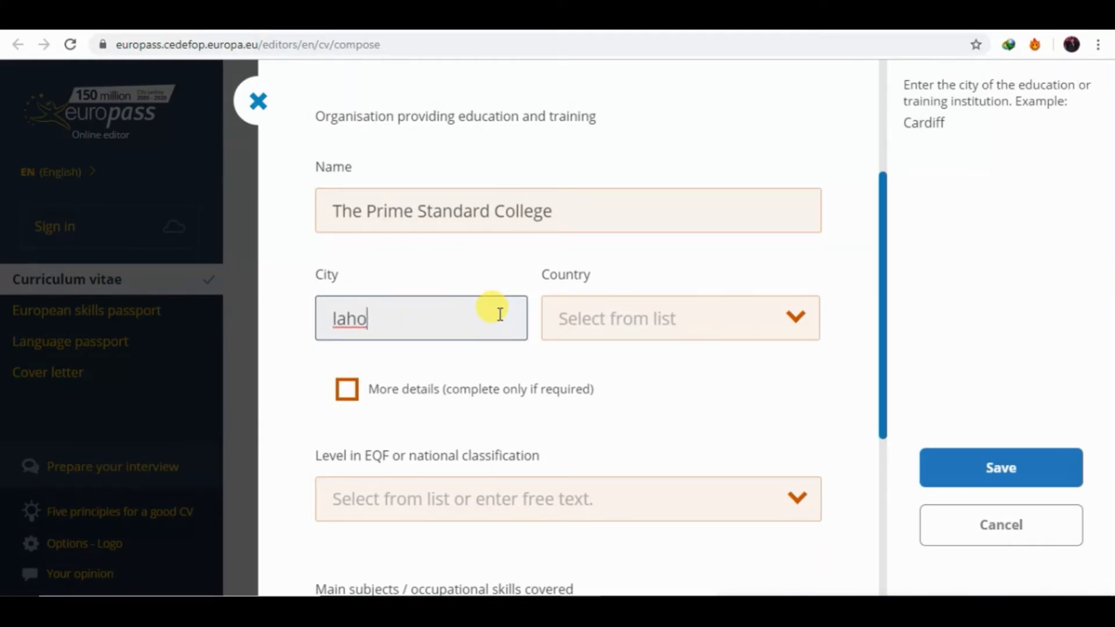
type("ere")
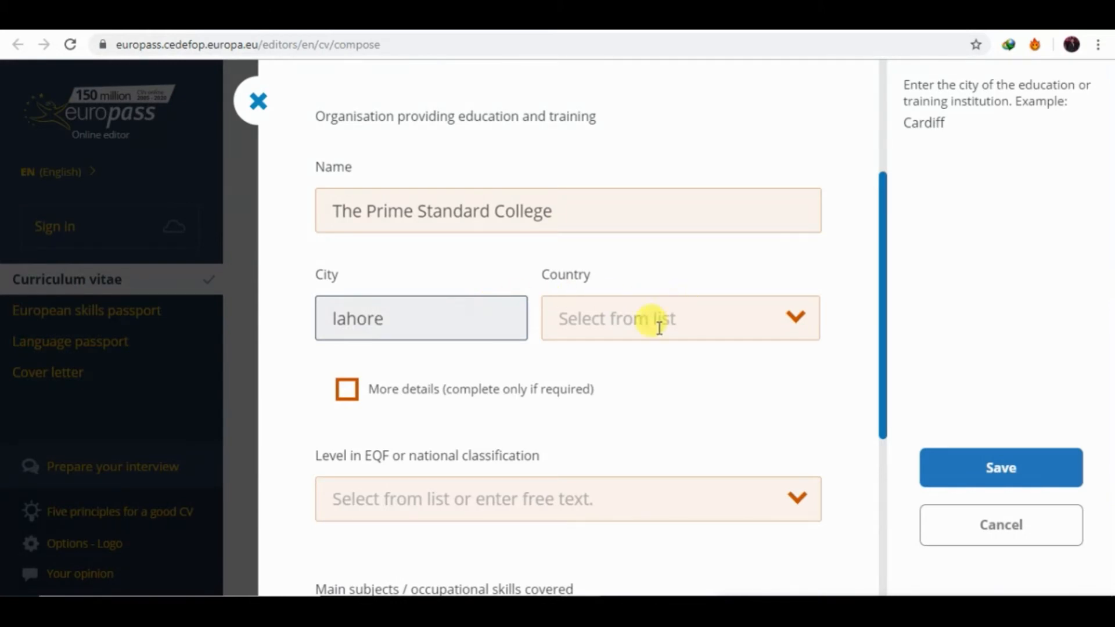
left_click(650, 318)
type("pak")
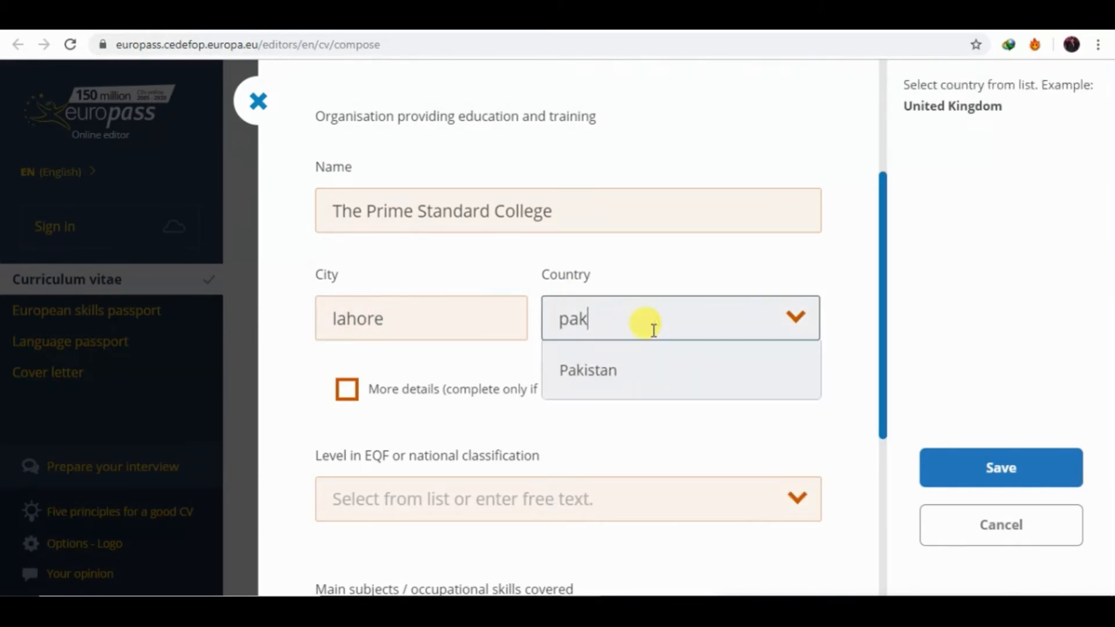
left_click(627, 378)
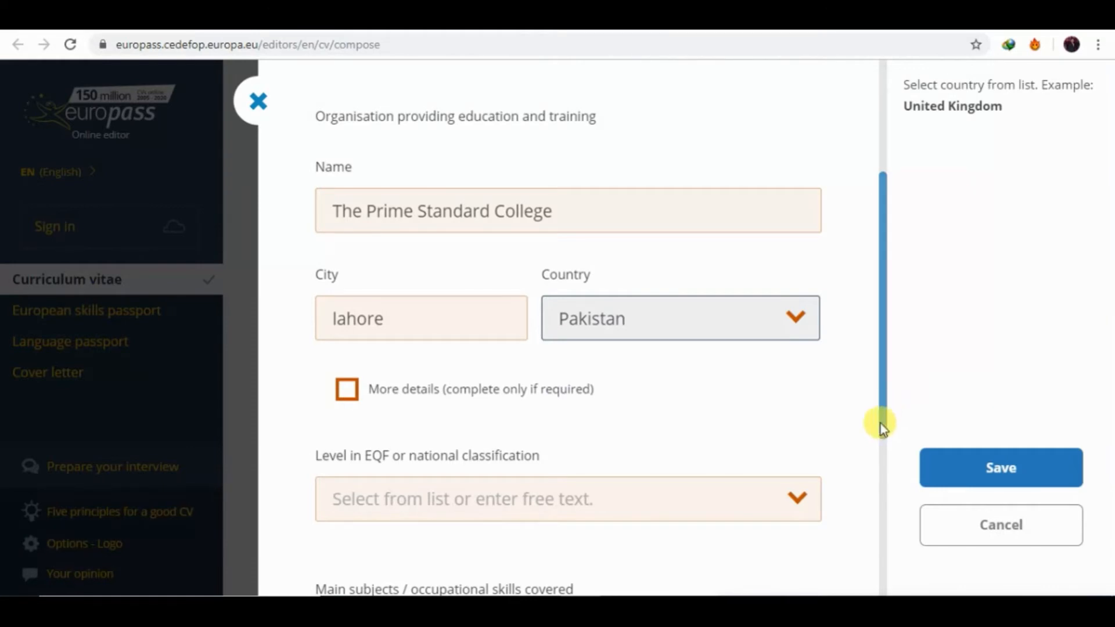
left_click_drag(879, 426, 885, 471)
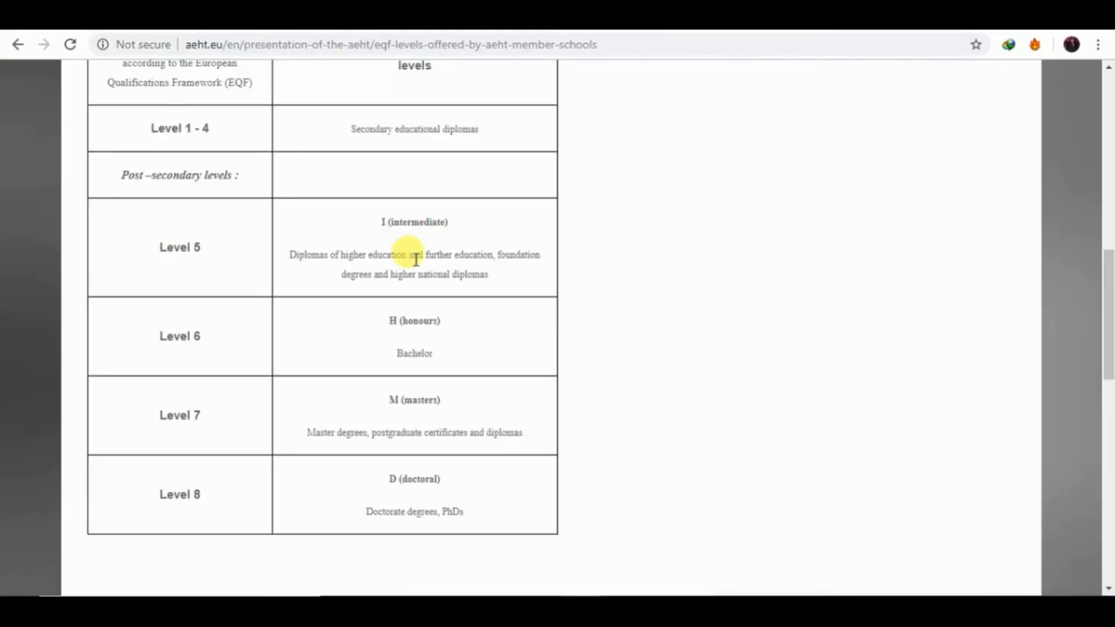
On aeht.eu, highlight 'I (intermediate)' and its matching 'Level 5' in the EQF table.
left_click_drag(379, 222, 456, 221)
left_click_drag(155, 246, 213, 250)
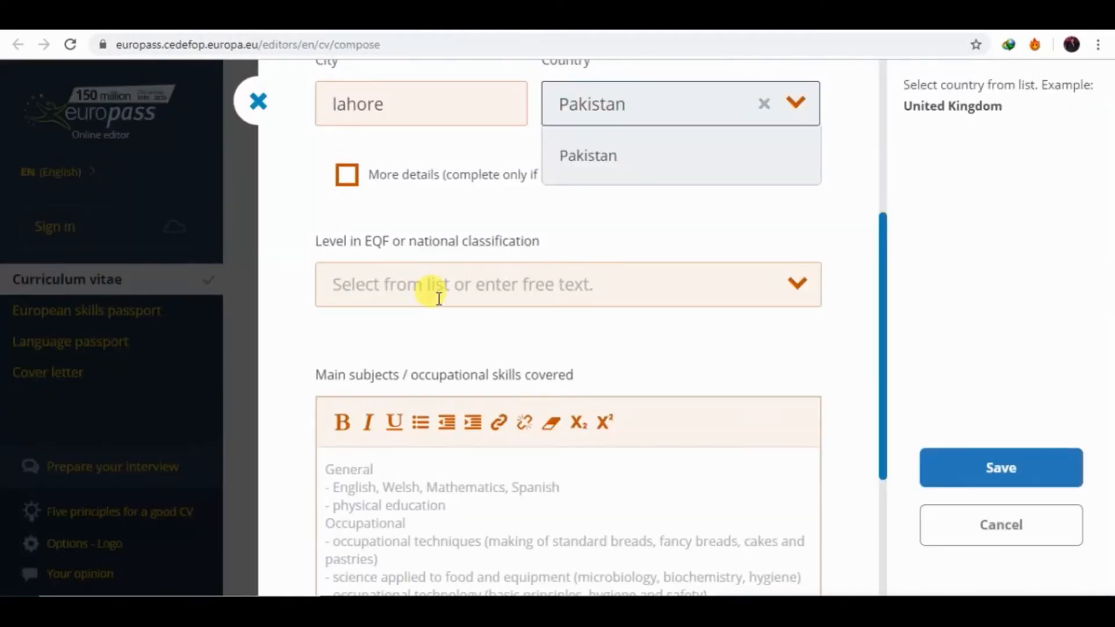
Choose EQF level 5 and enter English as the first main subject.
left_click(490, 280)
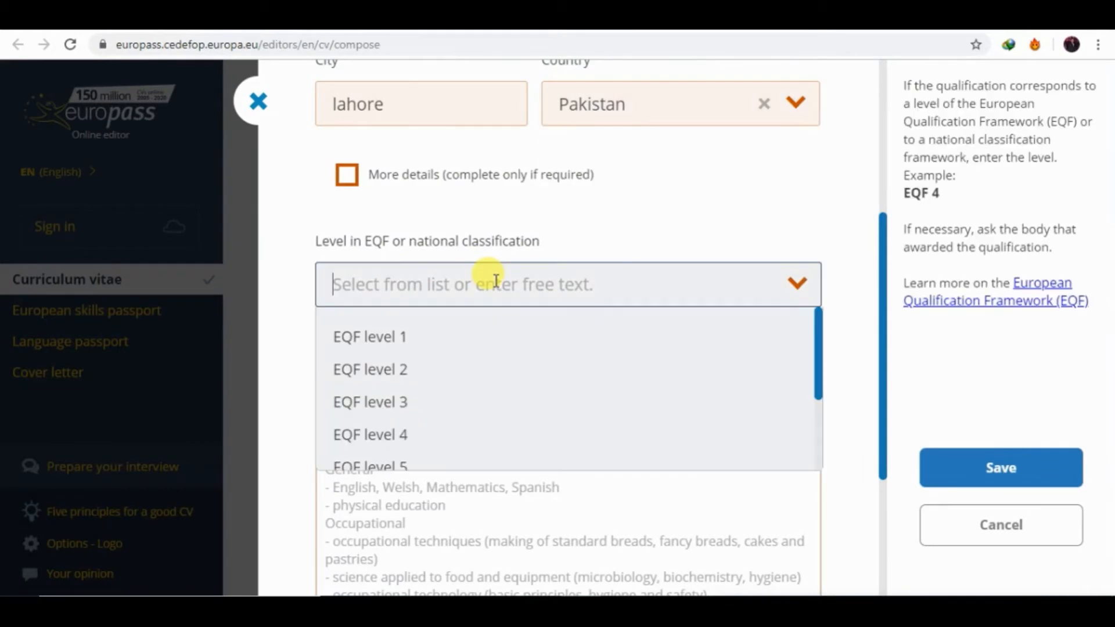
left_click(369, 466)
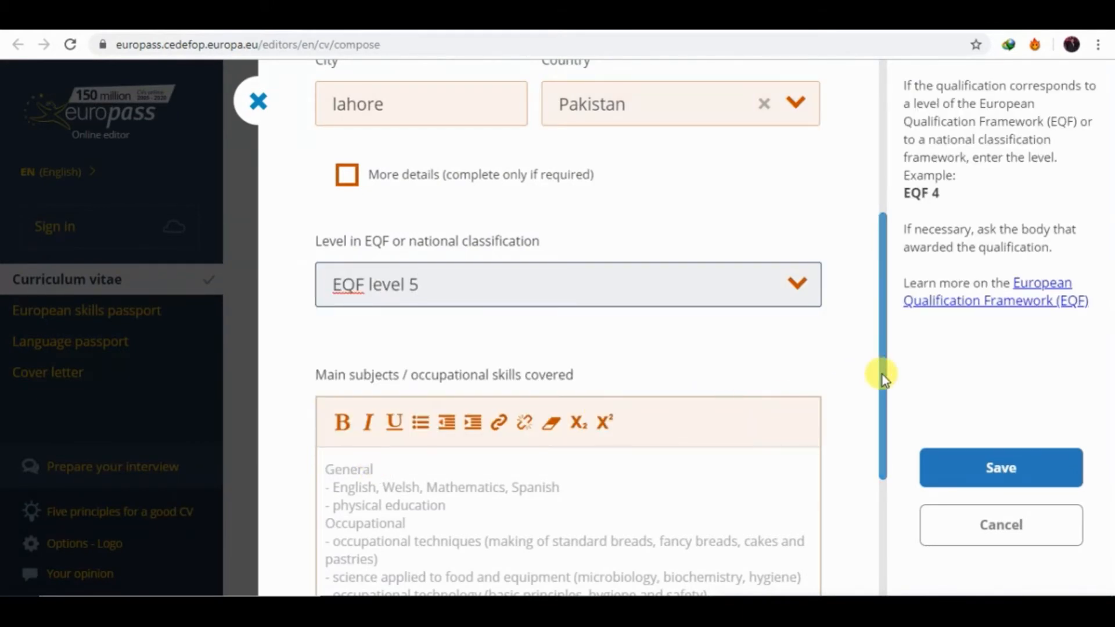
left_click(477, 488)
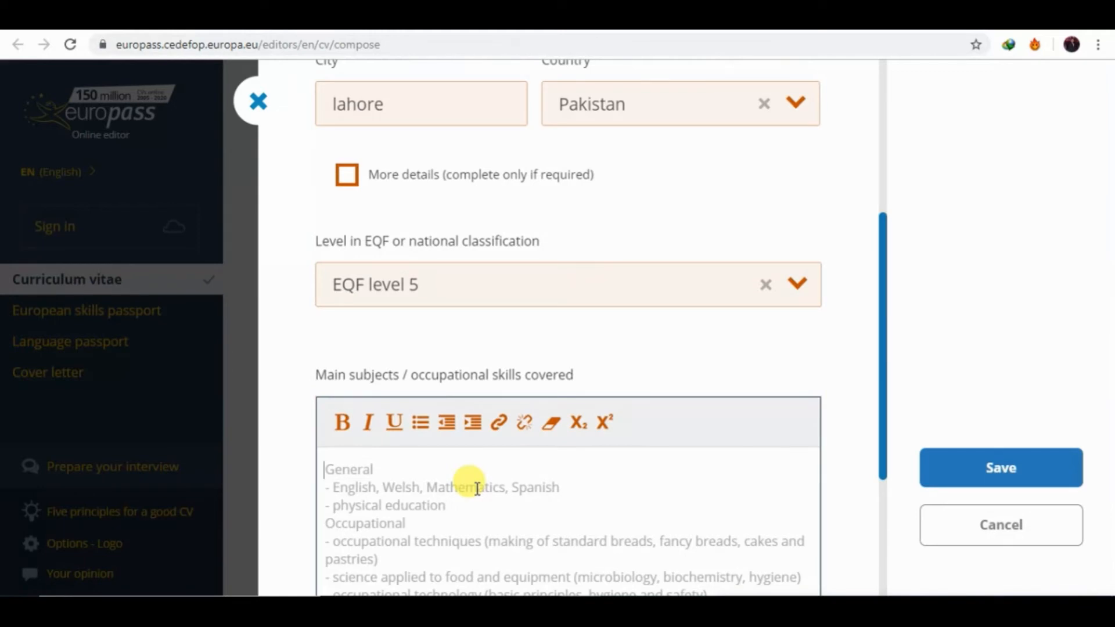
type("English")
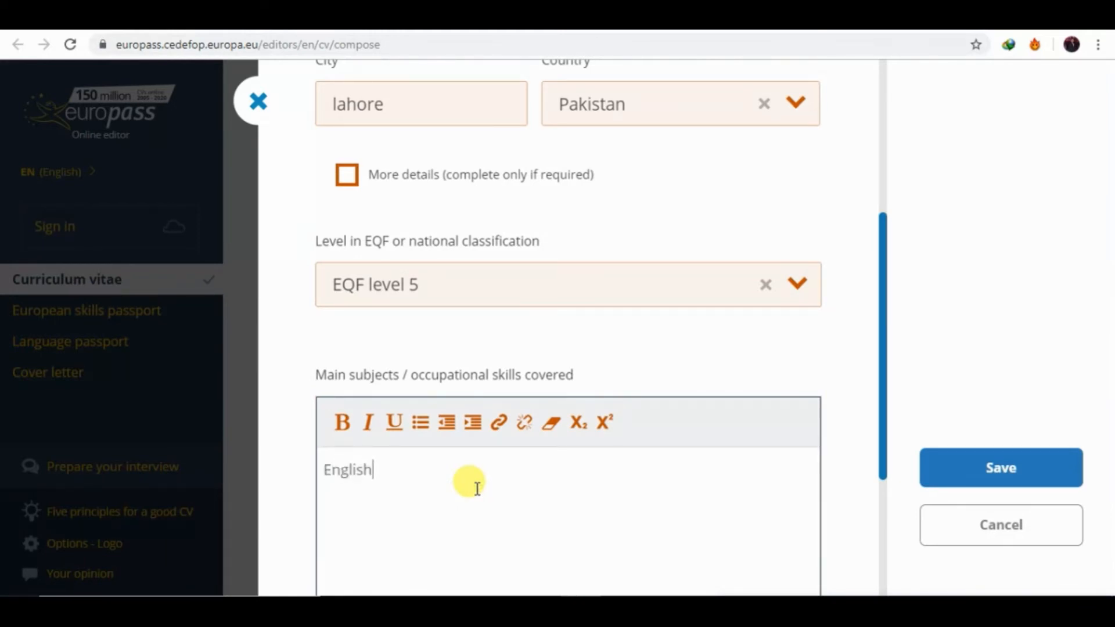
key("Return")
Add Mathematics, Chemistry and Physics as further subject lines and select all four.
type("Mathamatics")
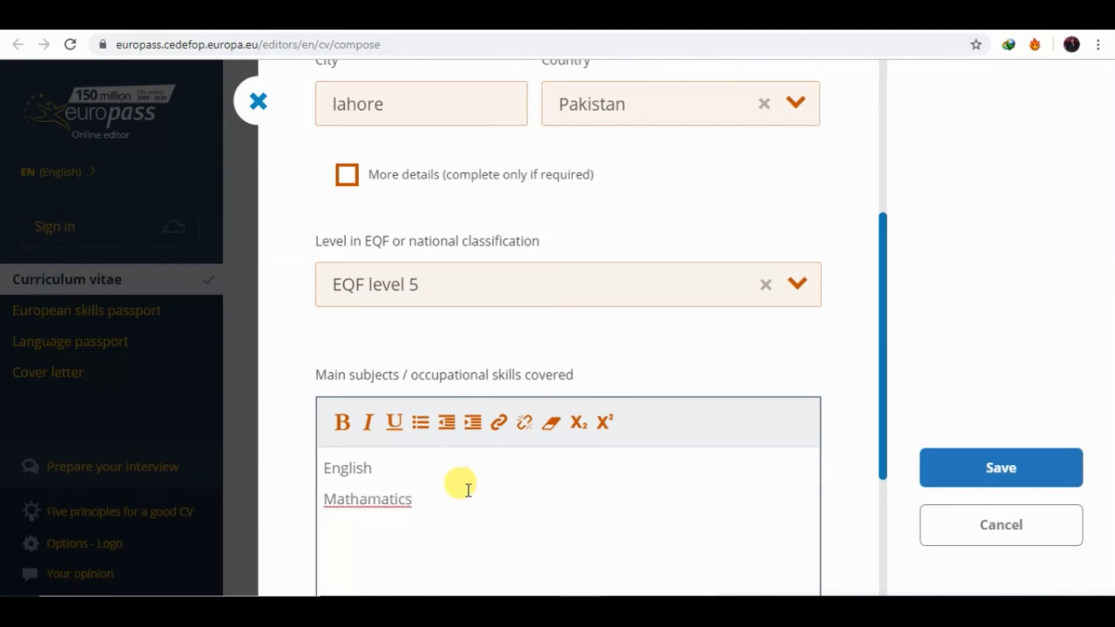
left_click(368, 499)
key("BackSpace")
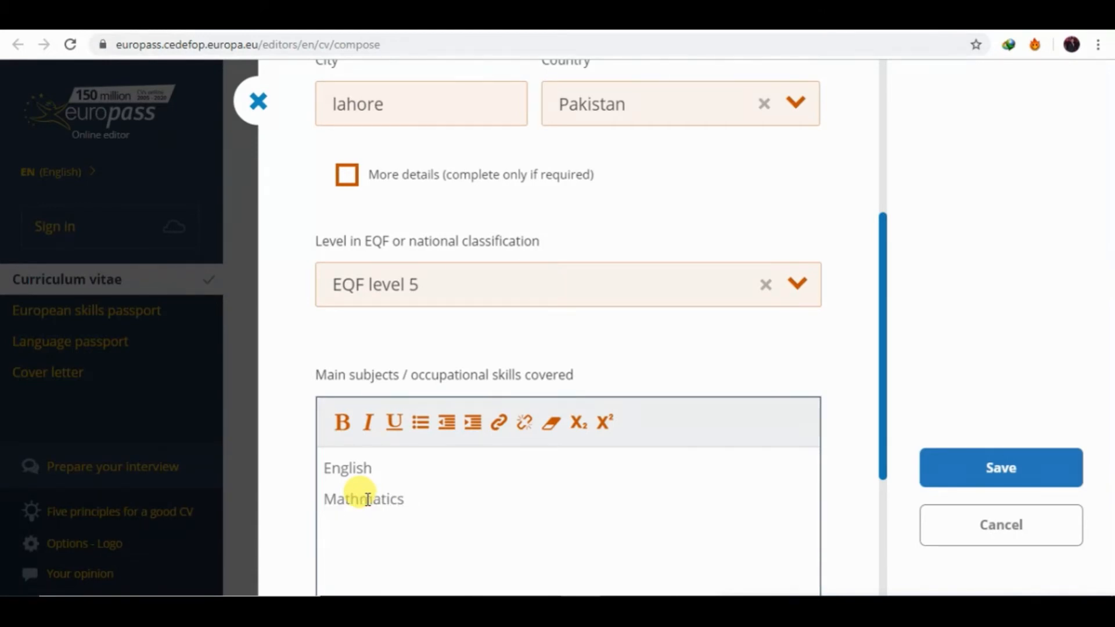
type("e")
key("Right")
key("Right")
key("Right")
key("Return")
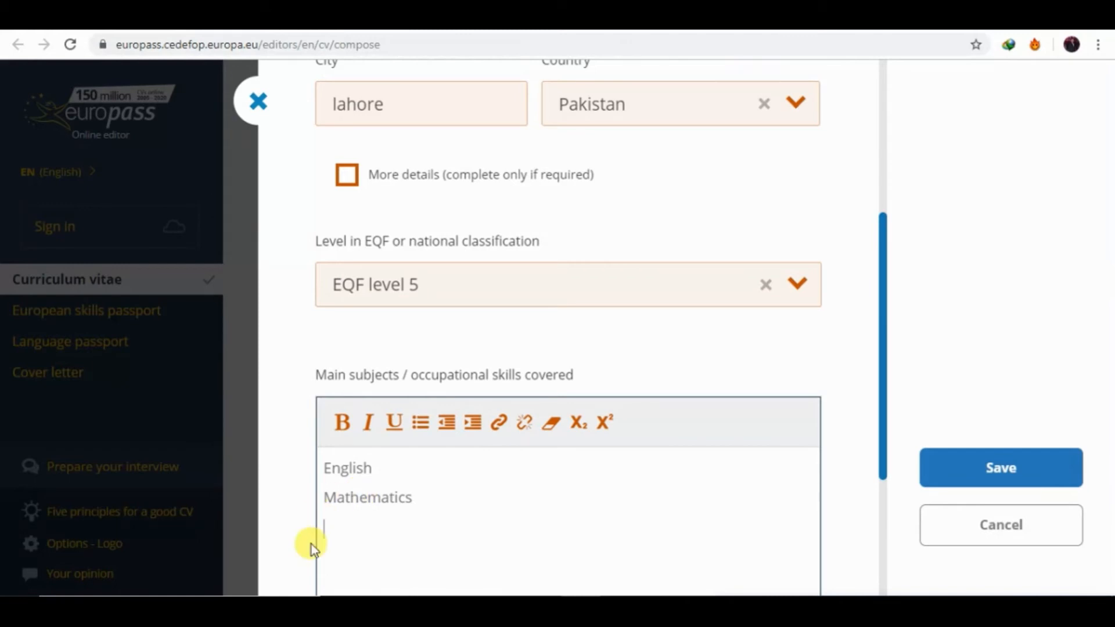
type("Cg")
type("hemis")
type("try")
key("Return")
type("Phy")
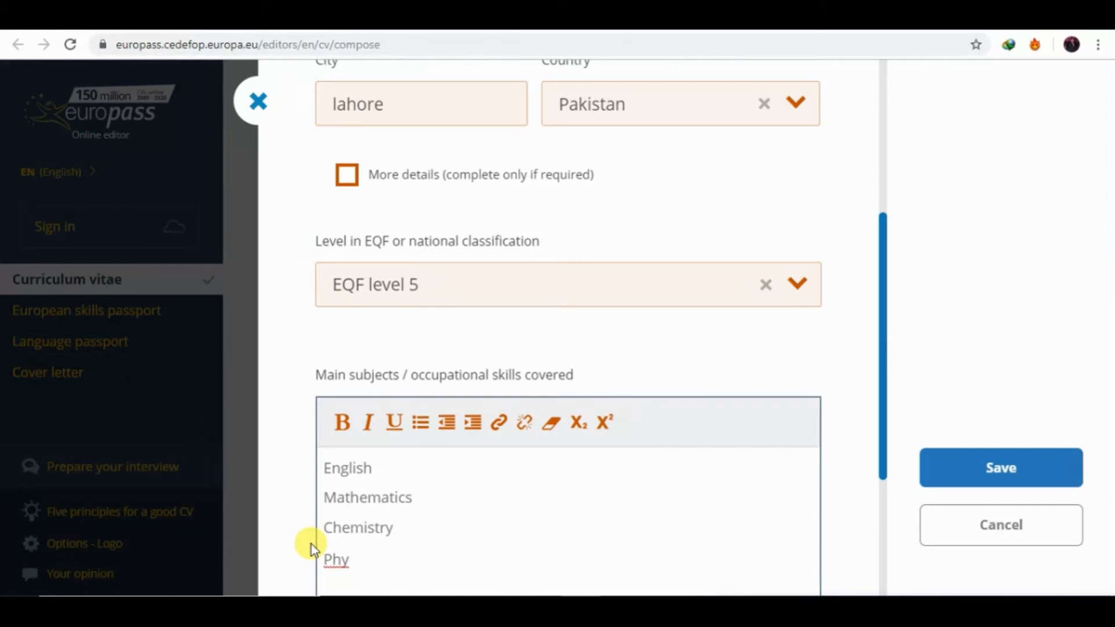
type("sics")
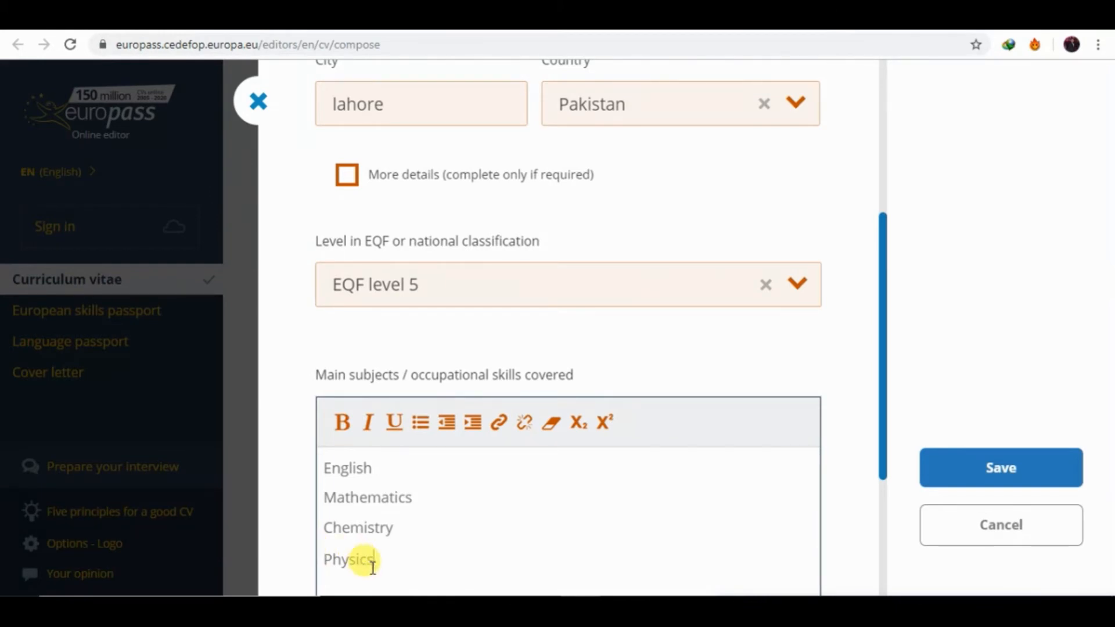
left_click_drag(374, 559, 320, 455)
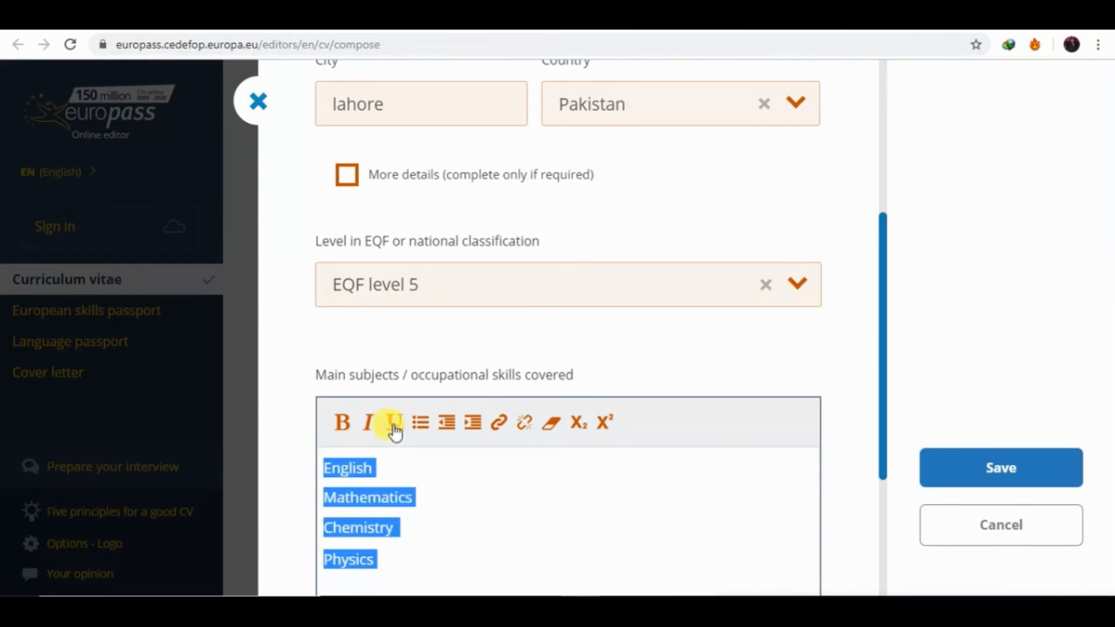
Bullet the four subjects and add a plain 'Marks 1000/1100' line below them.
left_click(419, 422)
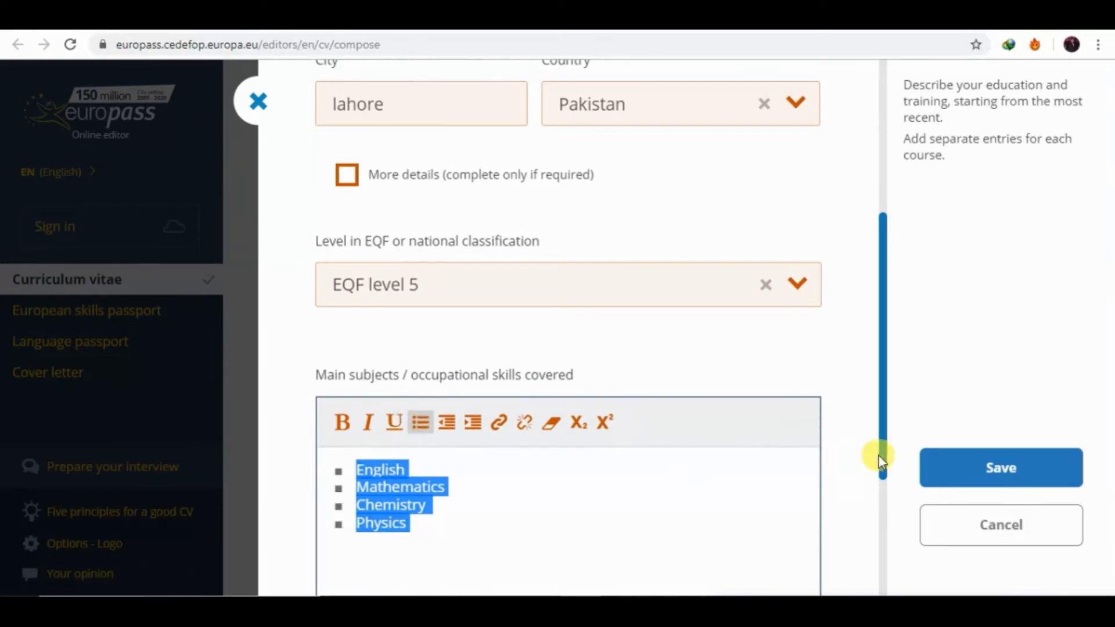
left_click_drag(883, 455, 891, 493)
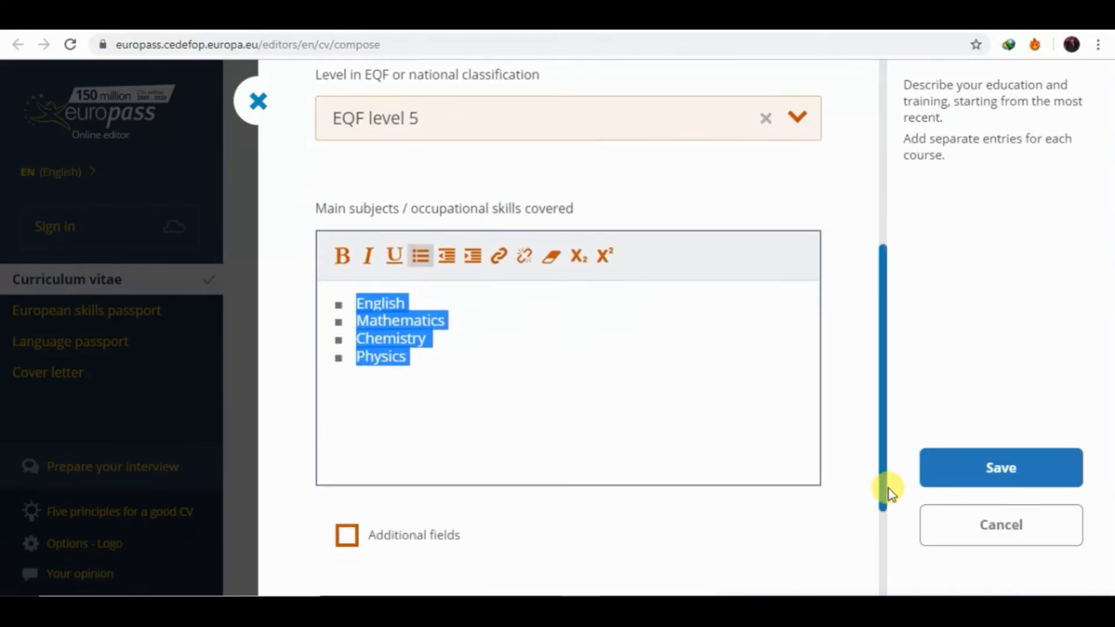
left_click(459, 399)
key("Return")
key("Return")
key("Return")
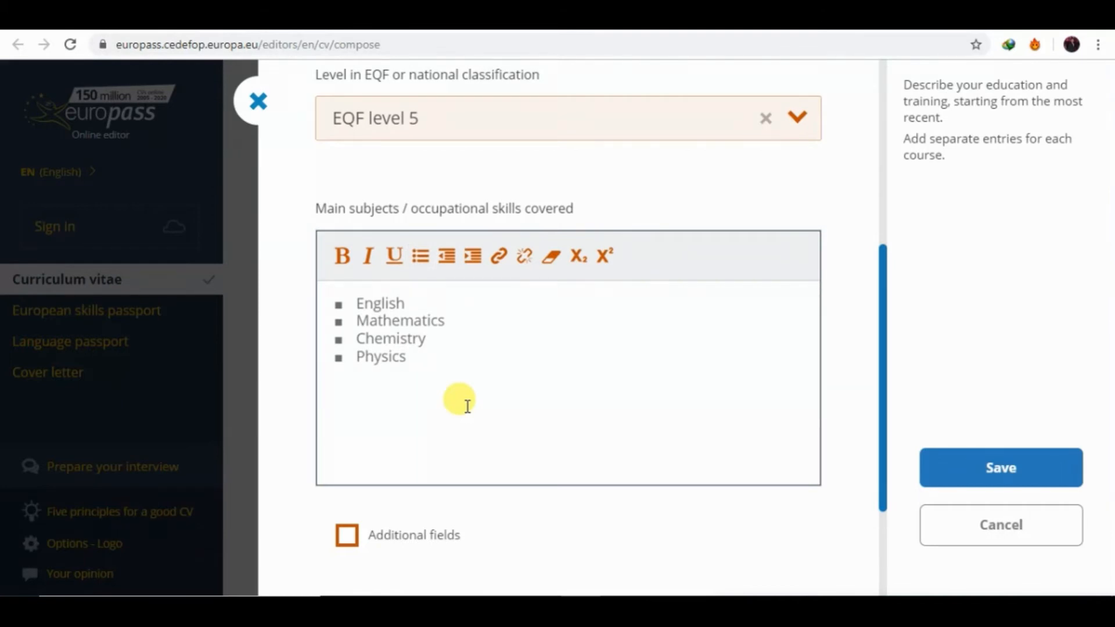
type("Marks 1000/")
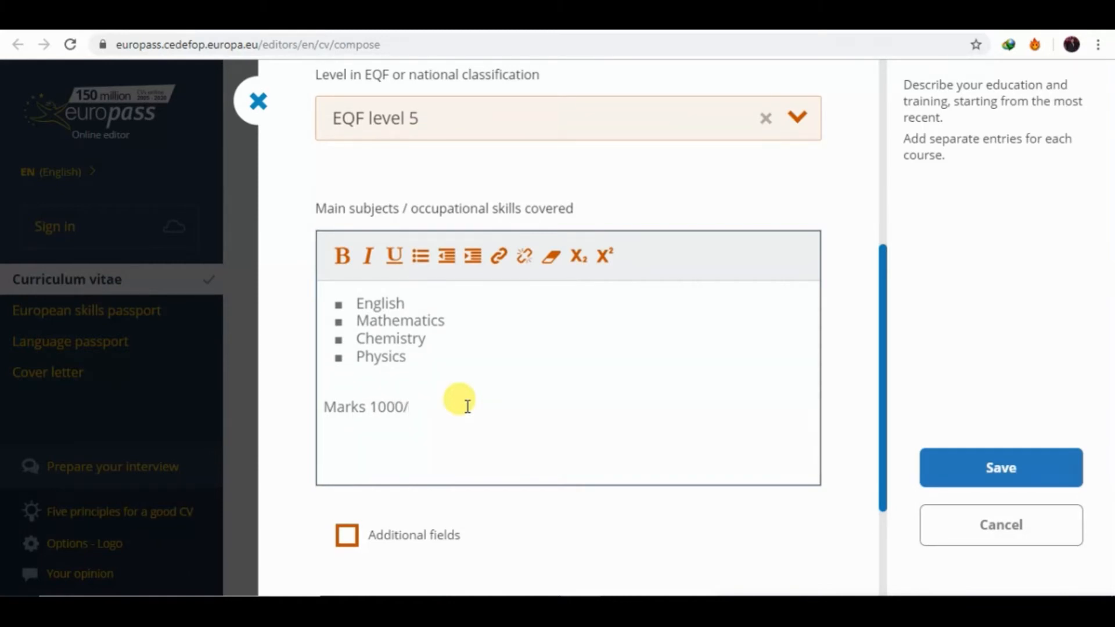
type("1100")
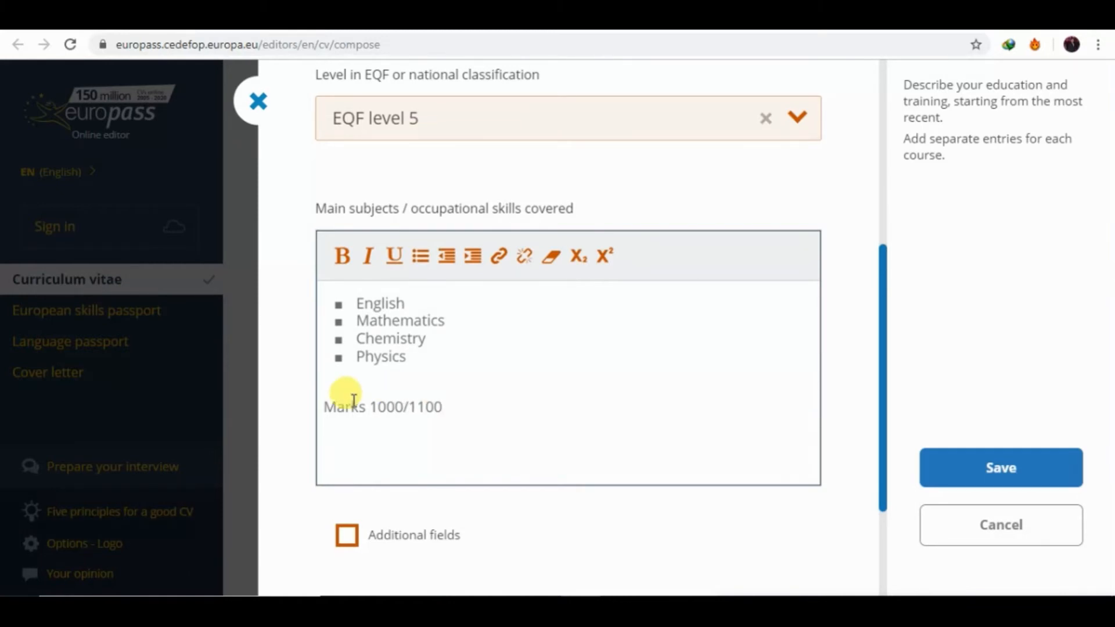
Make 'Marks 1000/1100' bold and save the Fsc pre Engineering entry.
left_click_drag(318, 404, 442, 397)
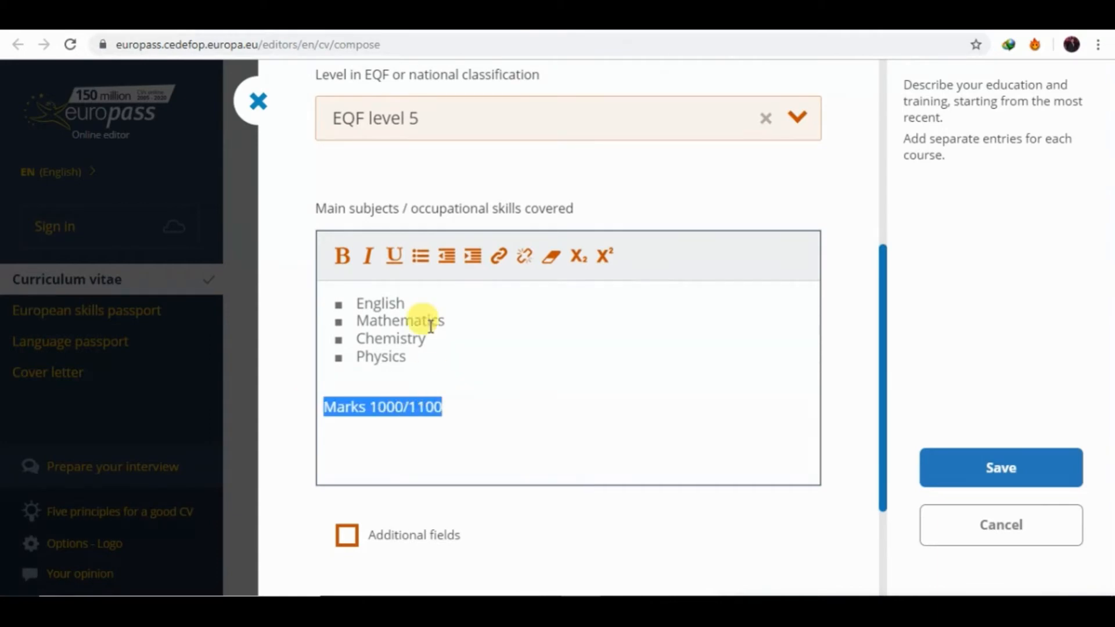
left_click(421, 259)
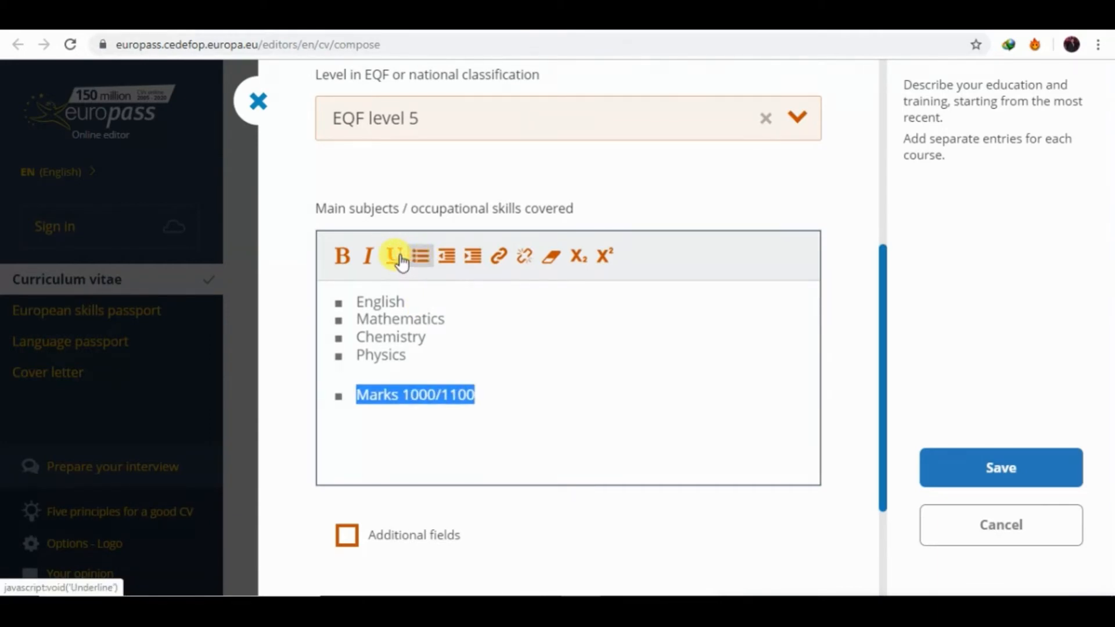
left_click(419, 258)
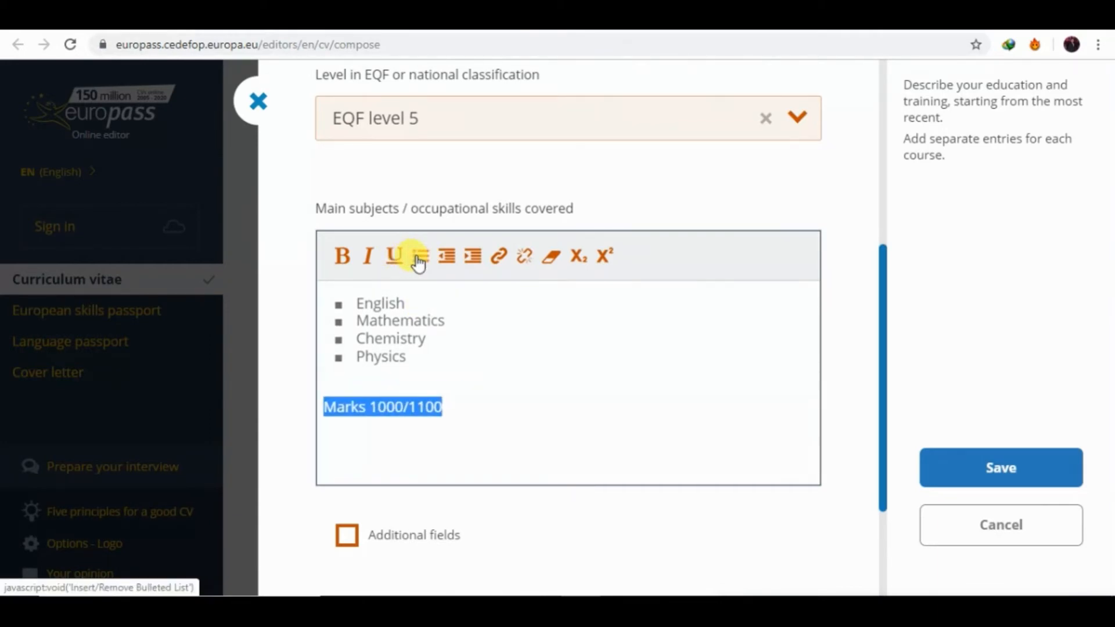
left_click(345, 255)
left_click(928, 471)
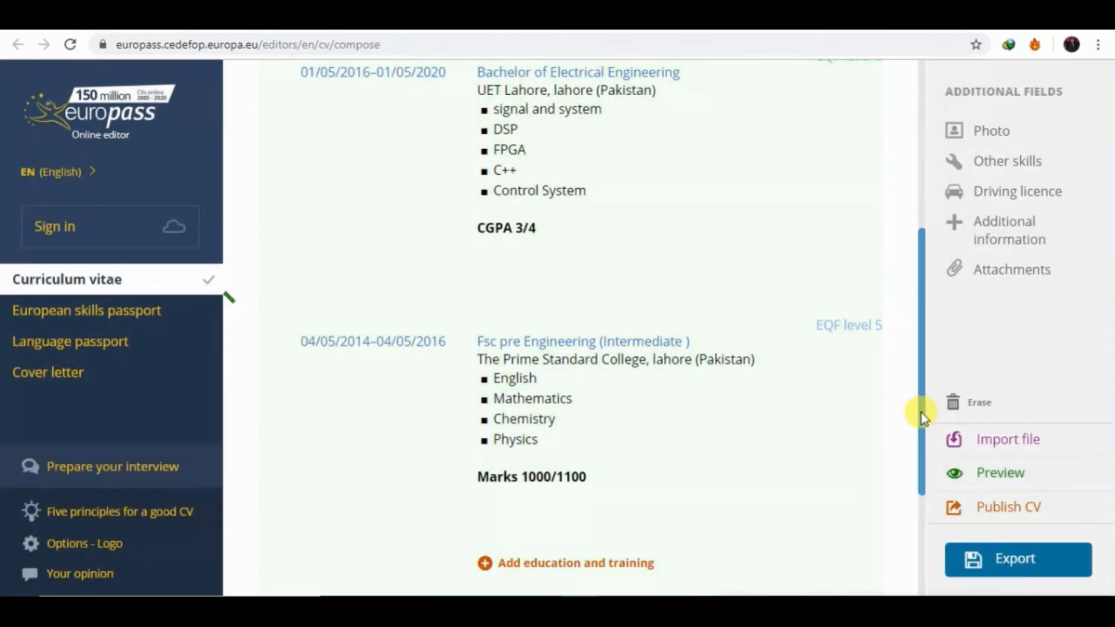
Start a new education entry with start date 5/5/2012.
scroll(923, 415, "down", 6)
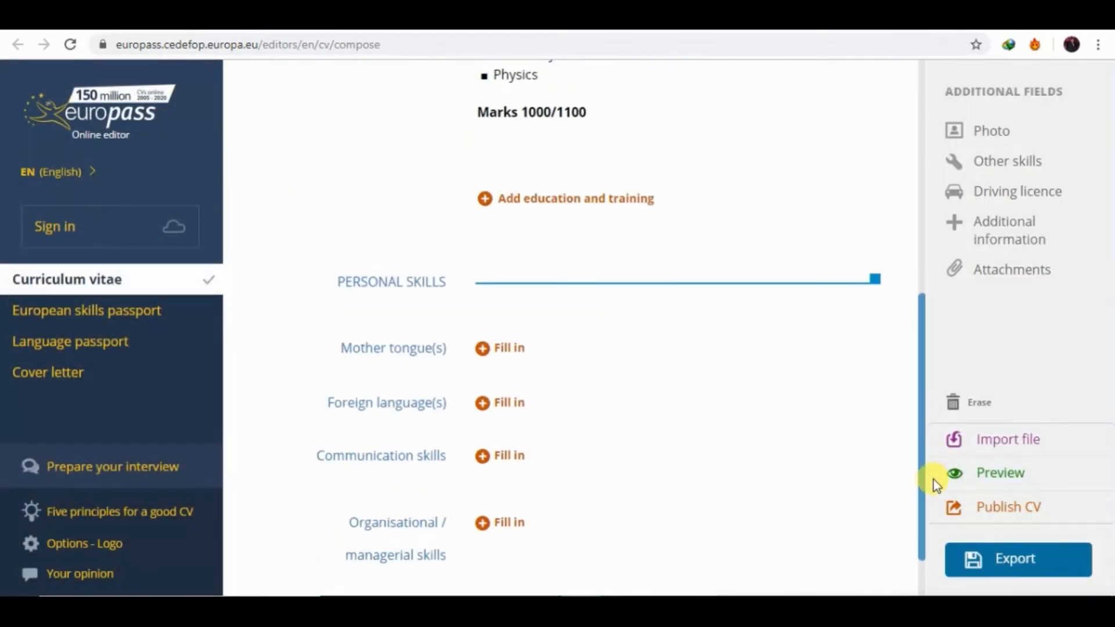
left_click(592, 201)
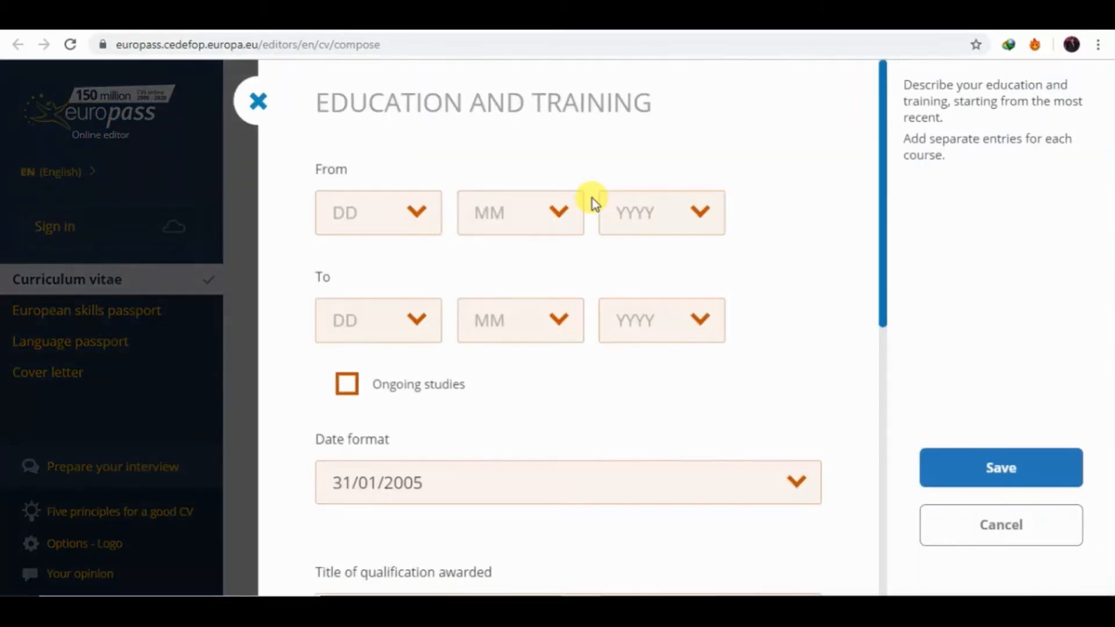
left_click(417, 228)
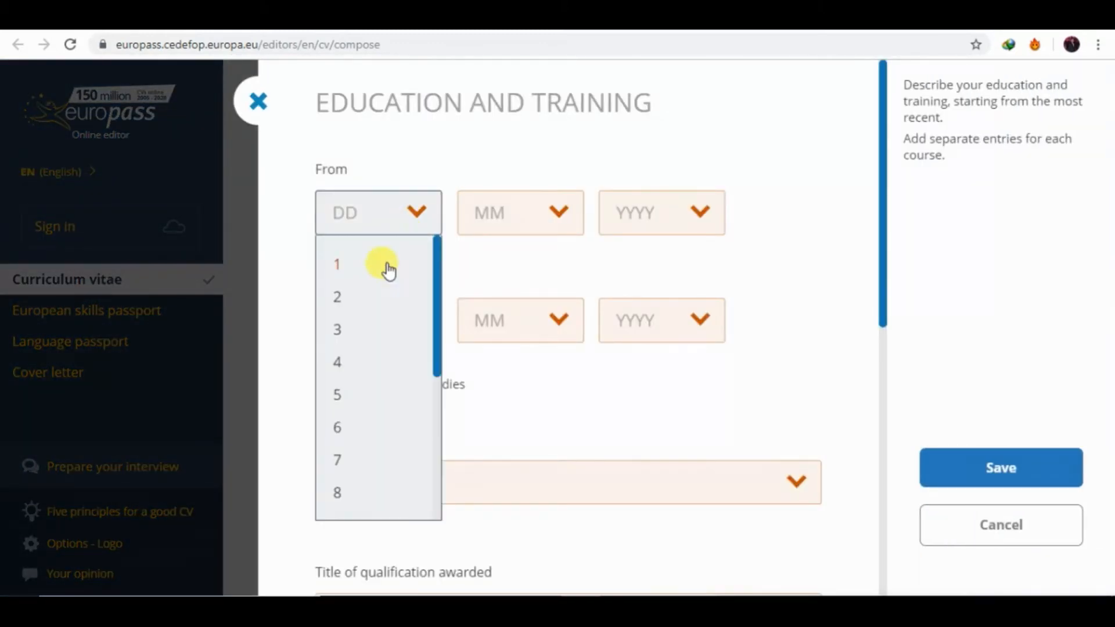
left_click(356, 395)
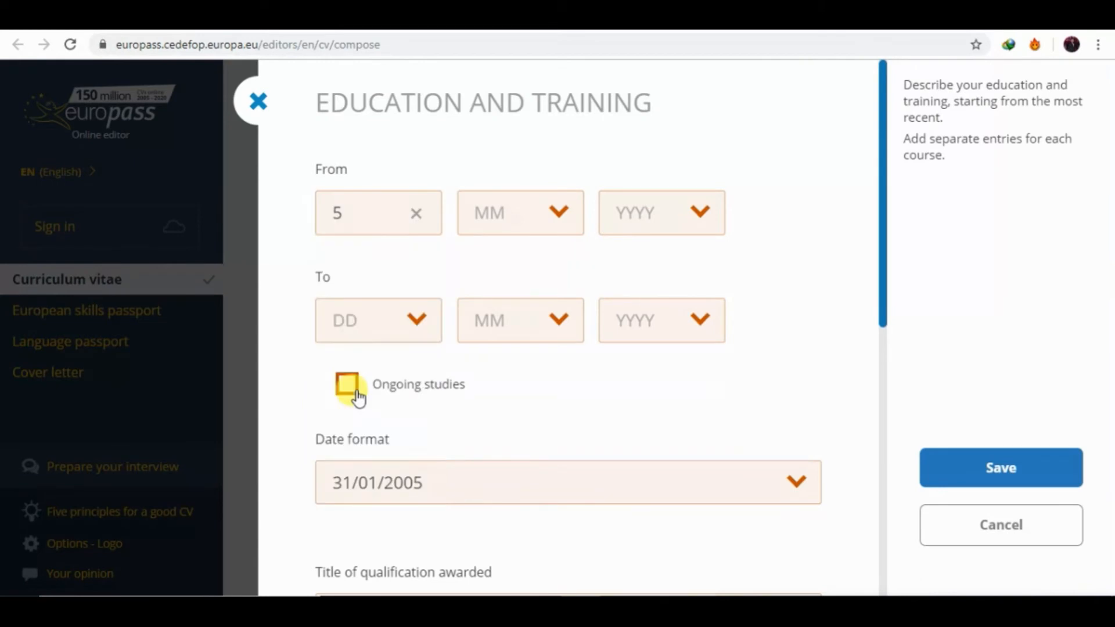
left_click(553, 215)
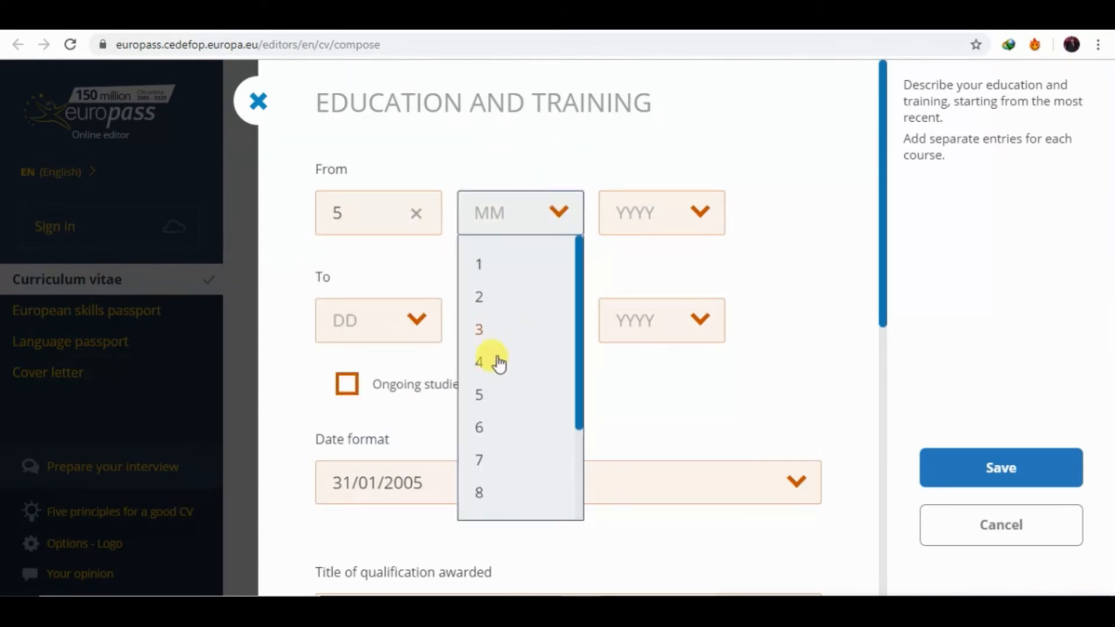
left_click(498, 400)
left_click(652, 231)
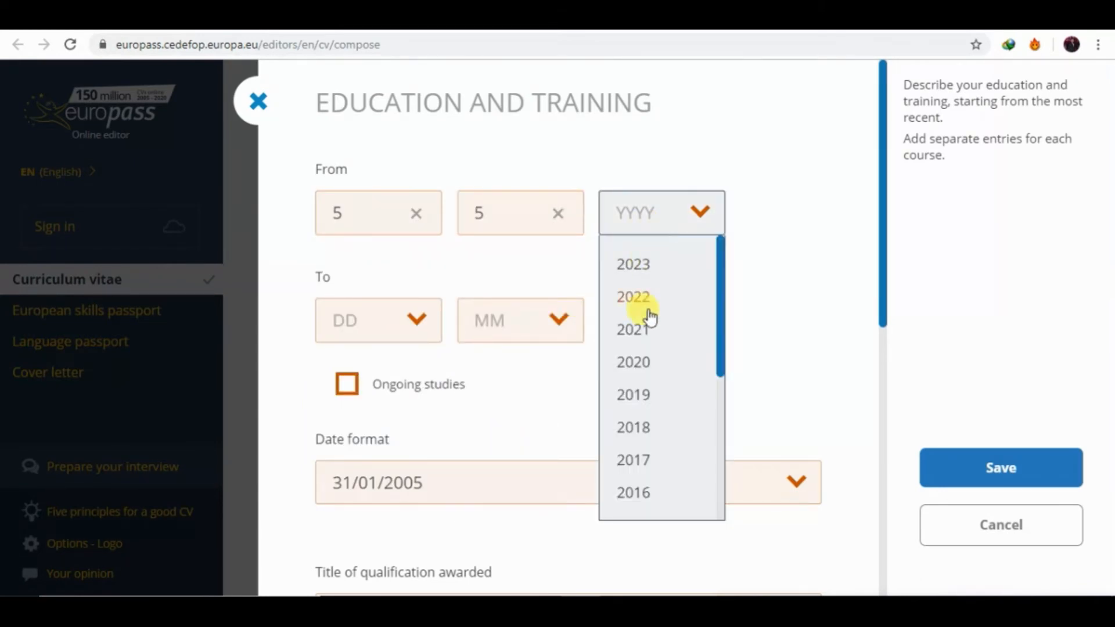
scroll(720, 355, "down", 10)
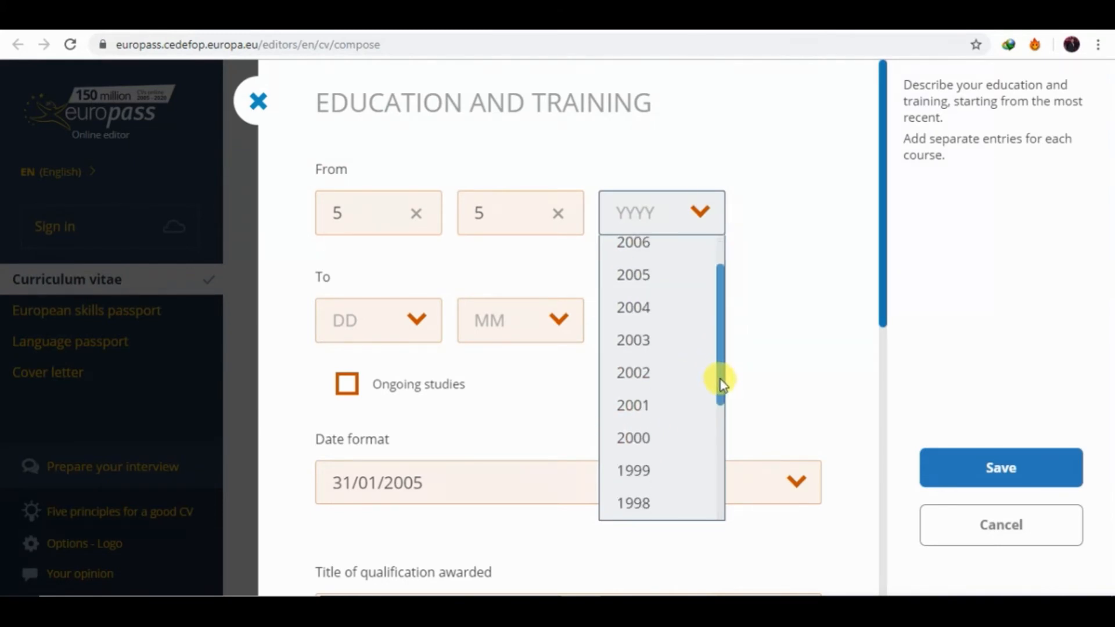
scroll(722, 293, "up", 4)
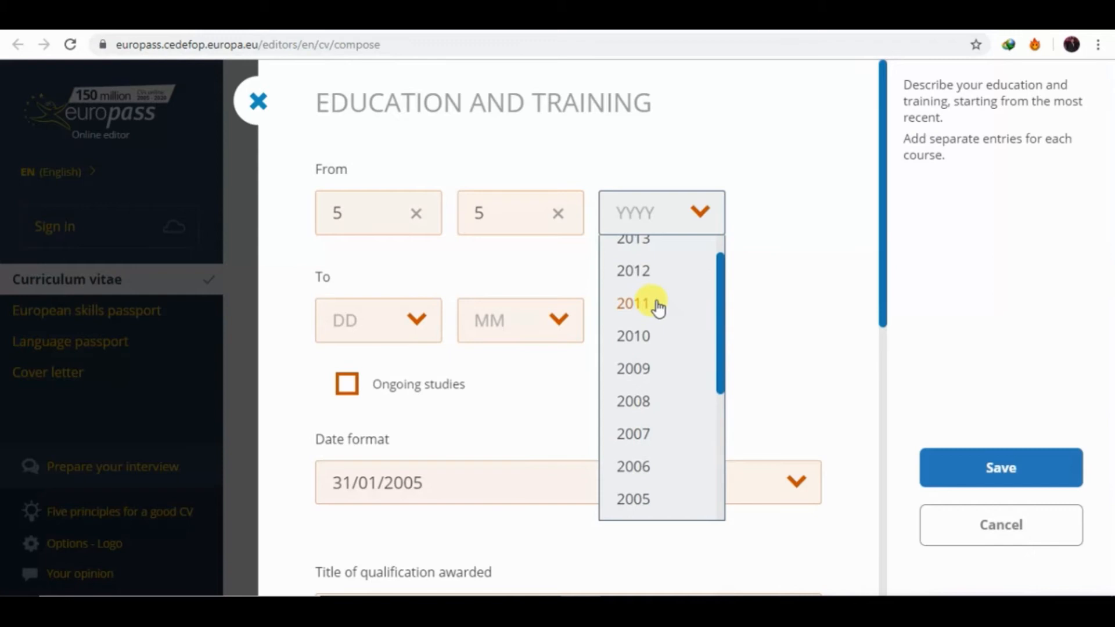
left_click(660, 270)
Set the new entry's end date to 3/3/2014.
left_click(670, 343)
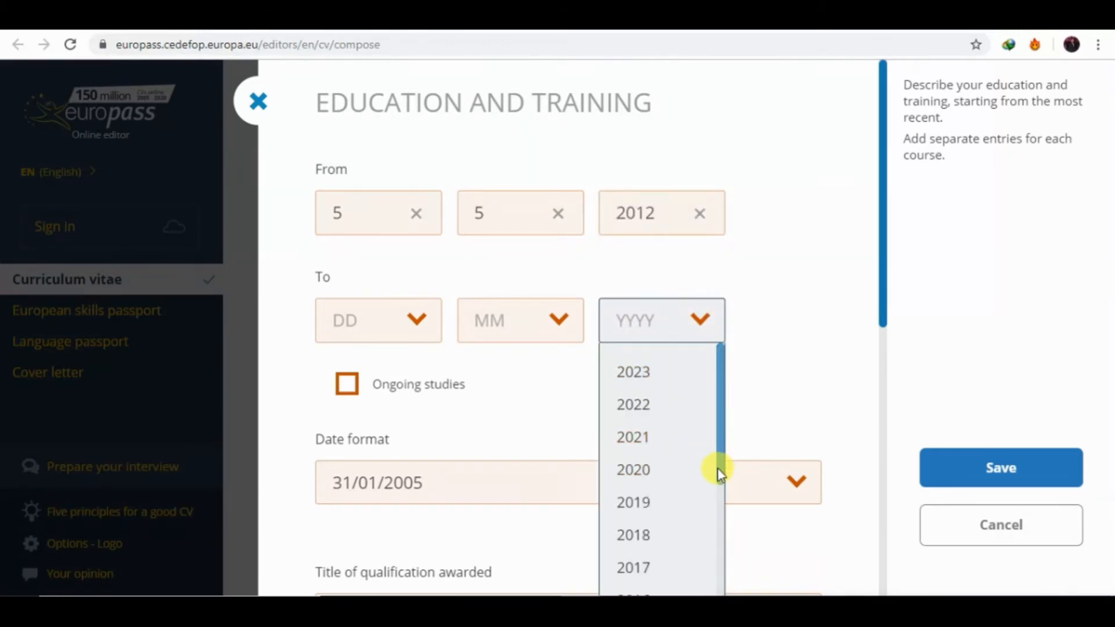
scroll(718, 469, "down", 3)
left_click(669, 505)
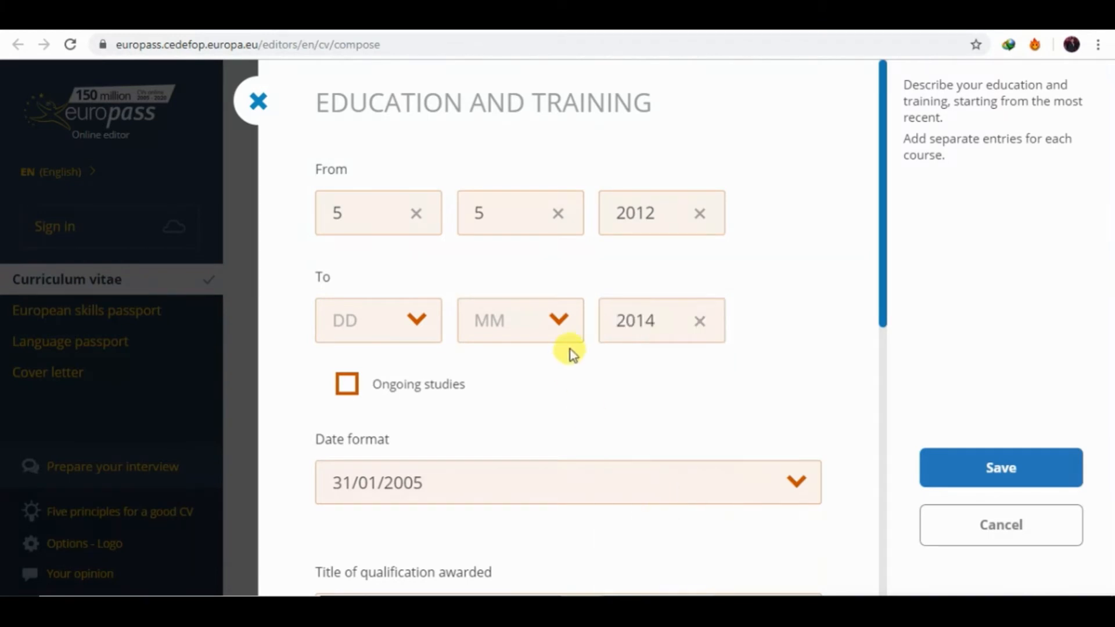
left_click(567, 339)
left_click(521, 424)
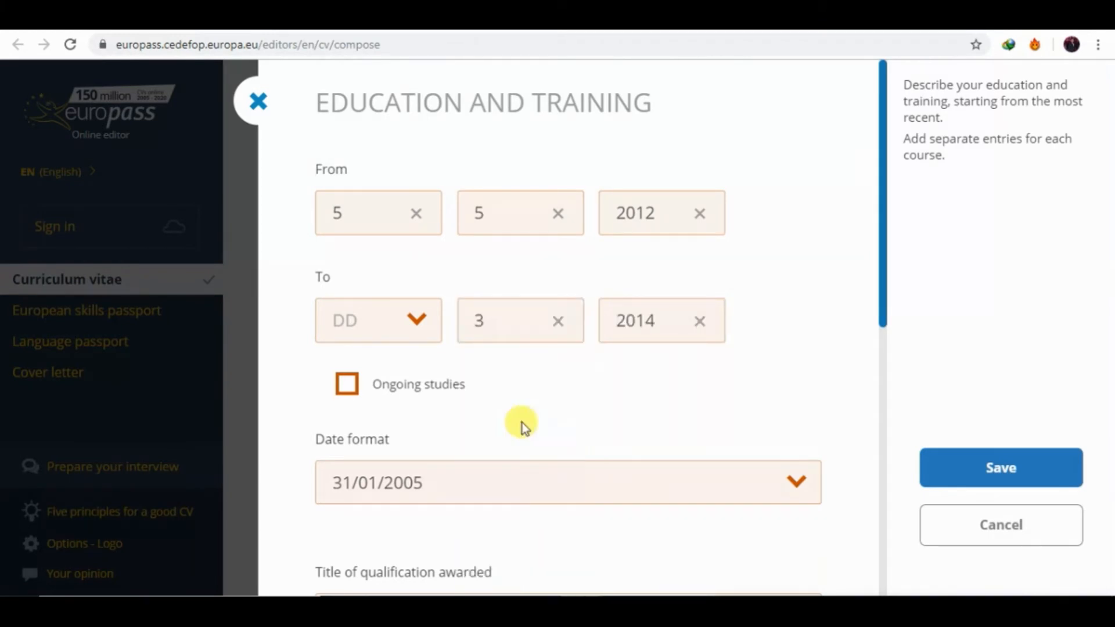
left_click(400, 315)
left_click(385, 434)
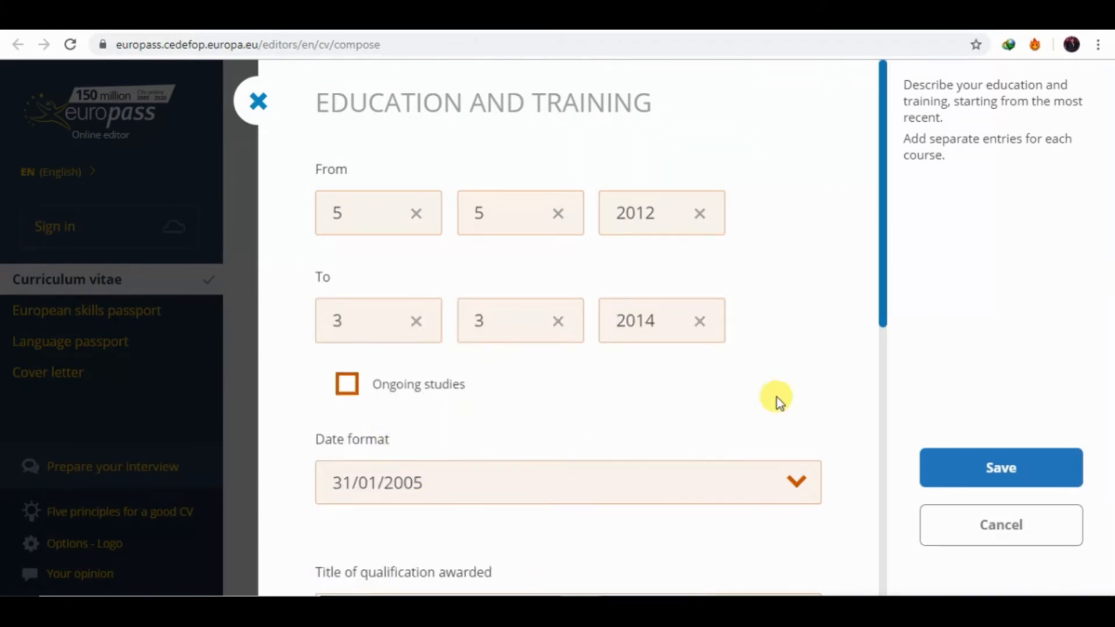
Enter 'Matriculation' as the qualification title.
left_click(880, 379)
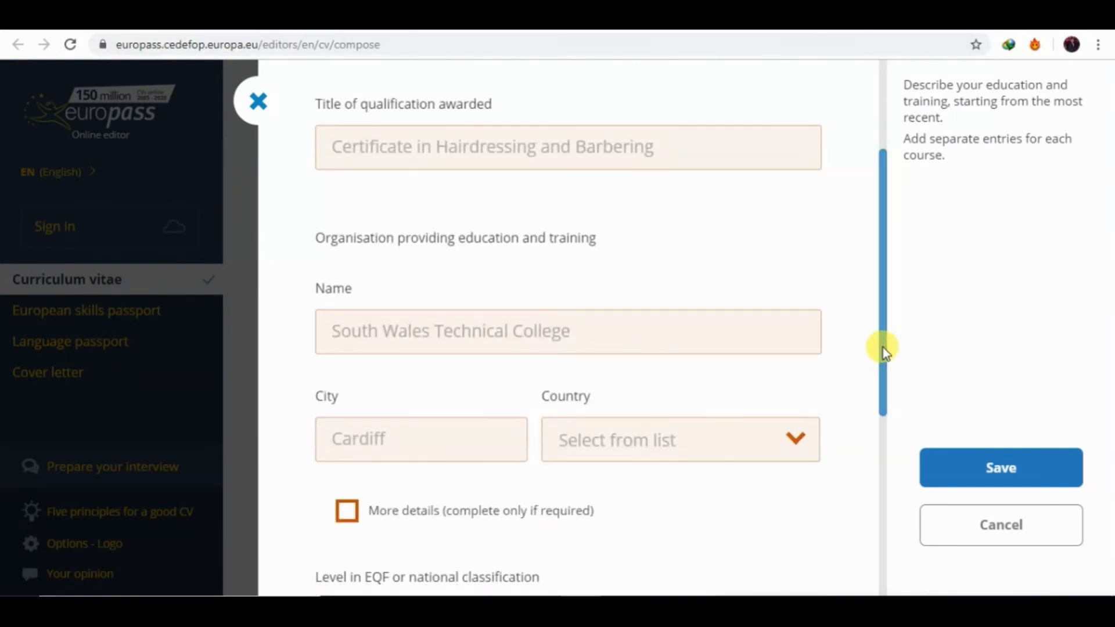
left_click_drag(882, 347, 888, 313)
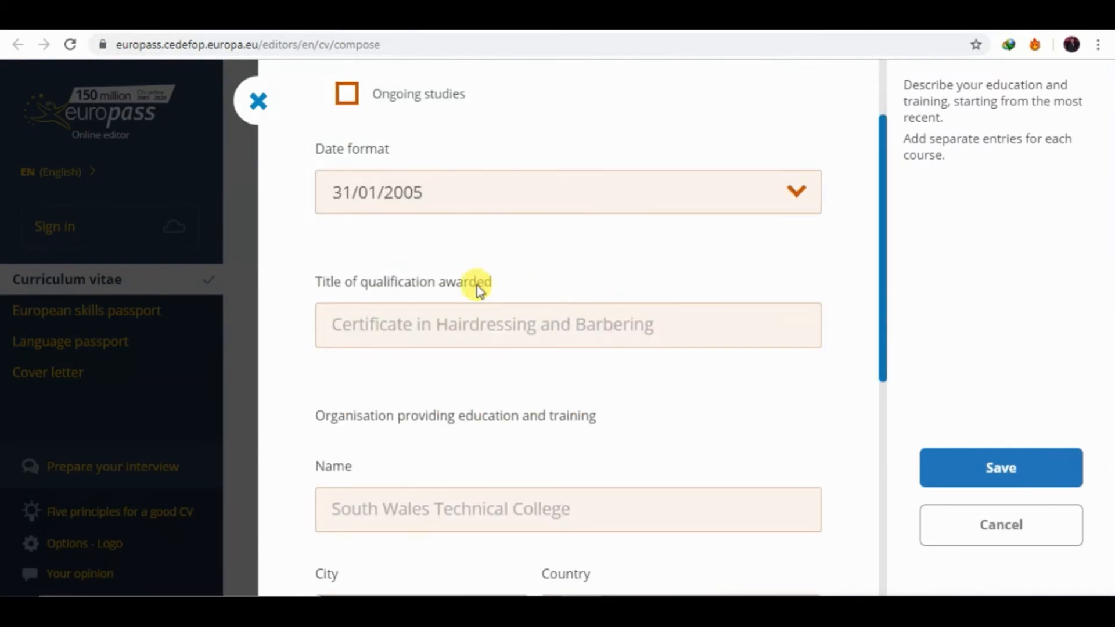
left_click(466, 314)
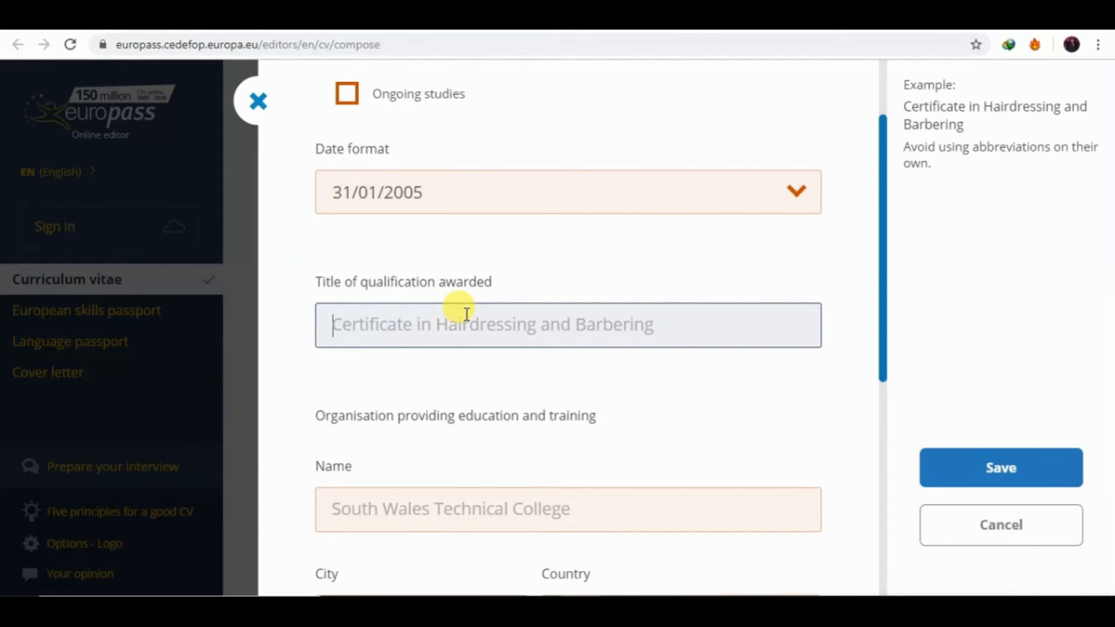
type("Ma")
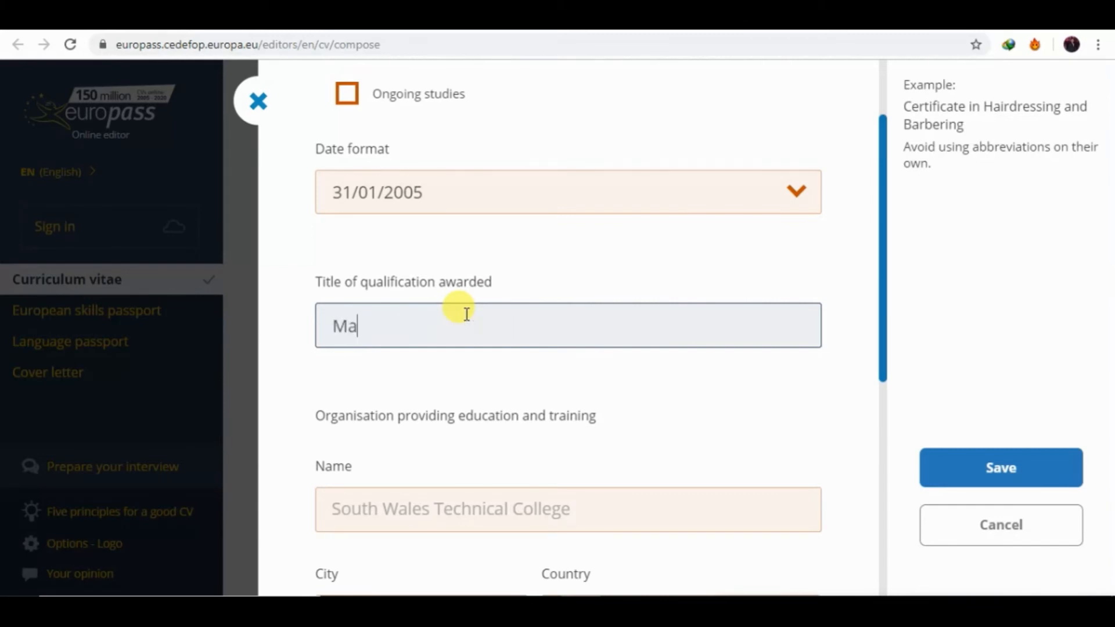
key("BackSpace")
key("BackSpace")
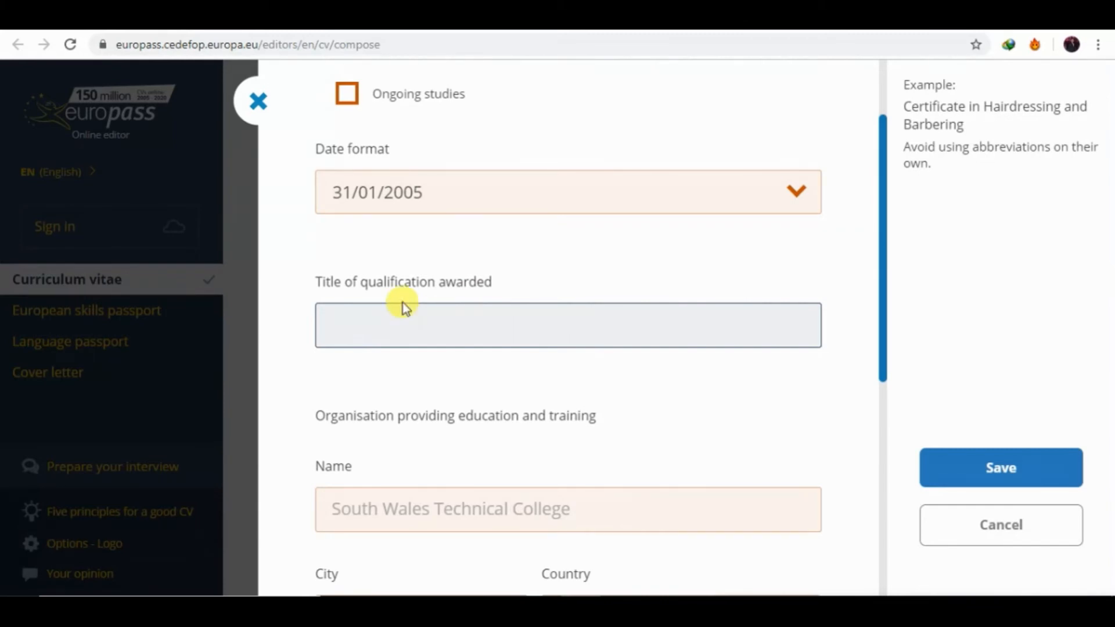
type("matriculation")
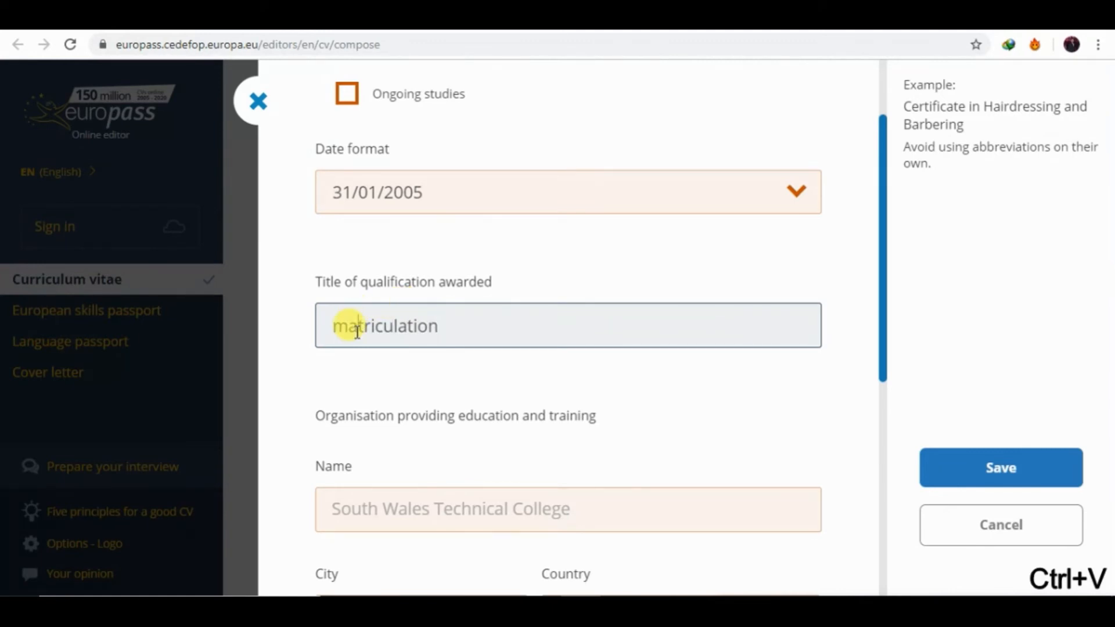
key("BackSpace")
type("M")
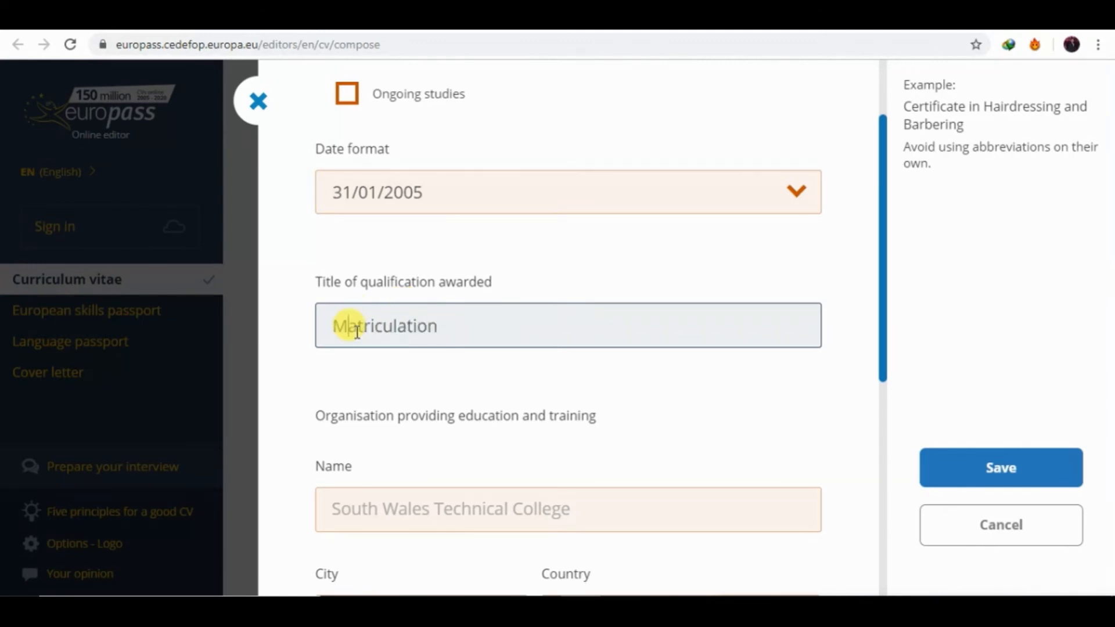
Name the institution Secondary School in lahore, Pakistan.
left_click(458, 509)
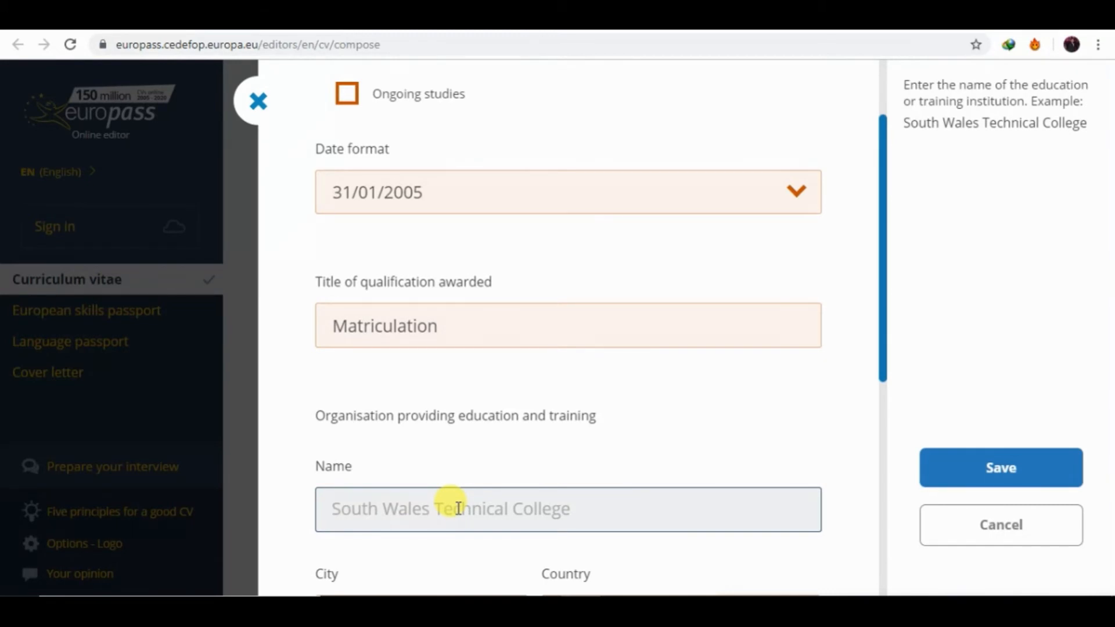
scroll(707, 353, "down", 3)
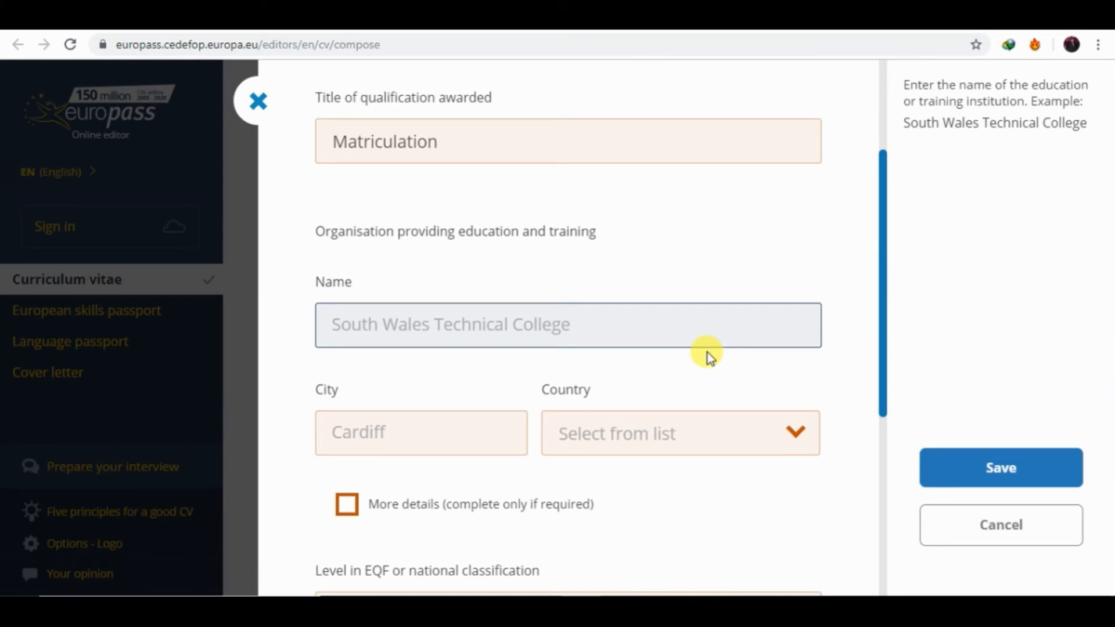
type("S")
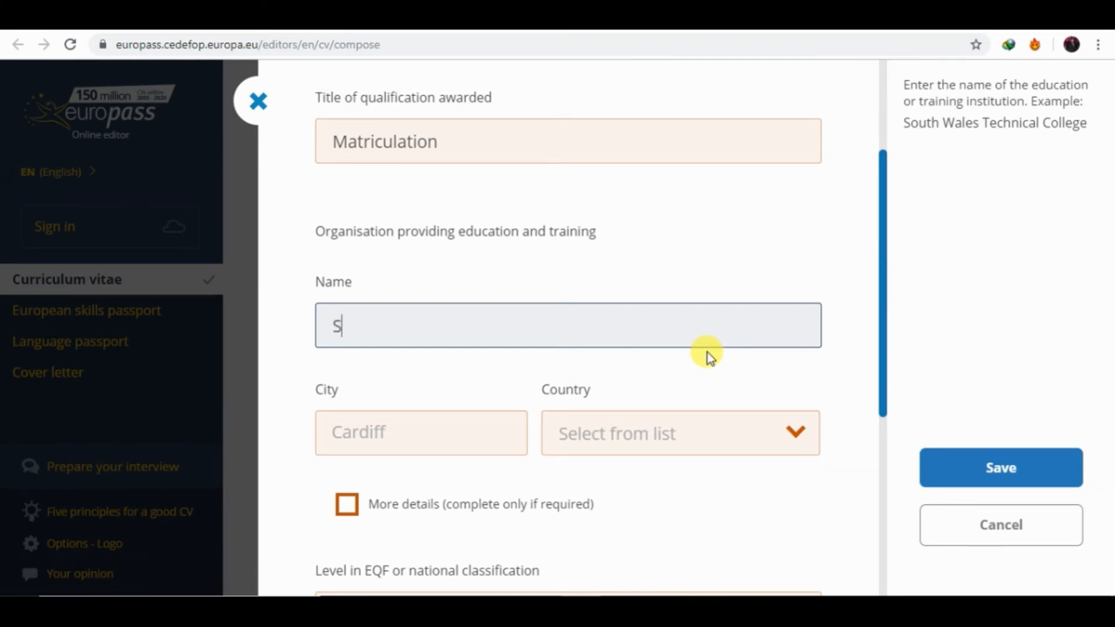
type("econdar")
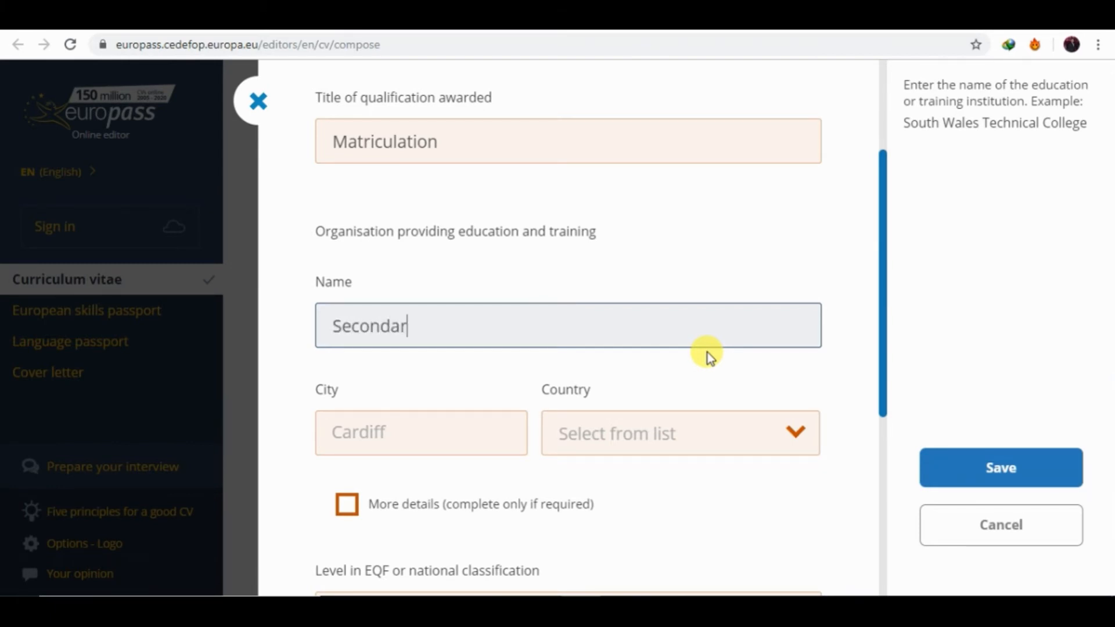
type("y School")
left_click(487, 433)
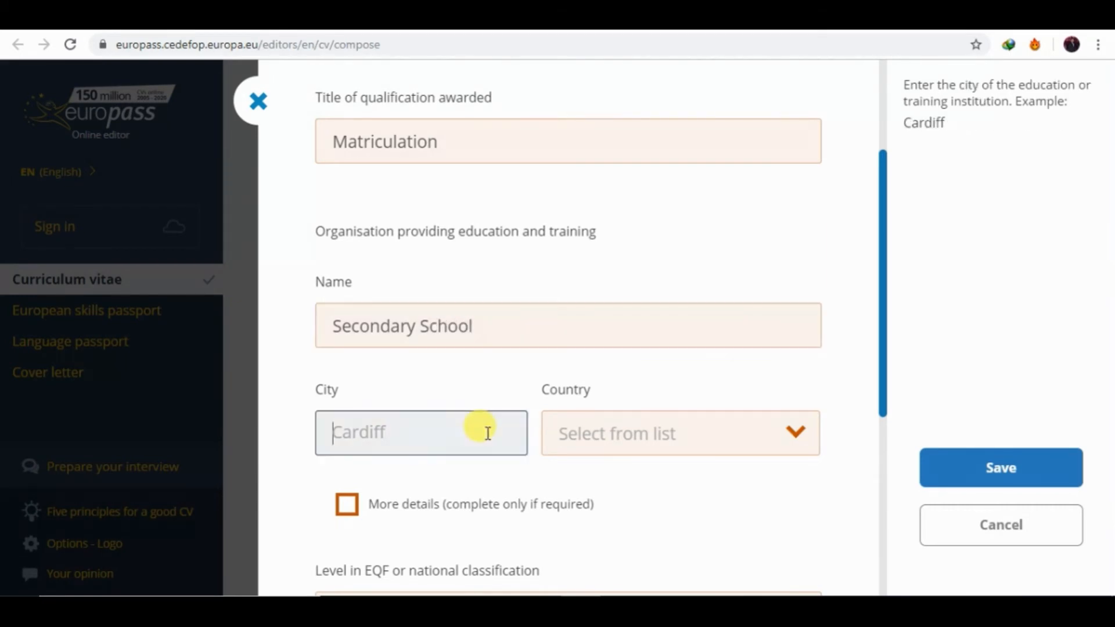
type("lahore")
left_click(704, 414)
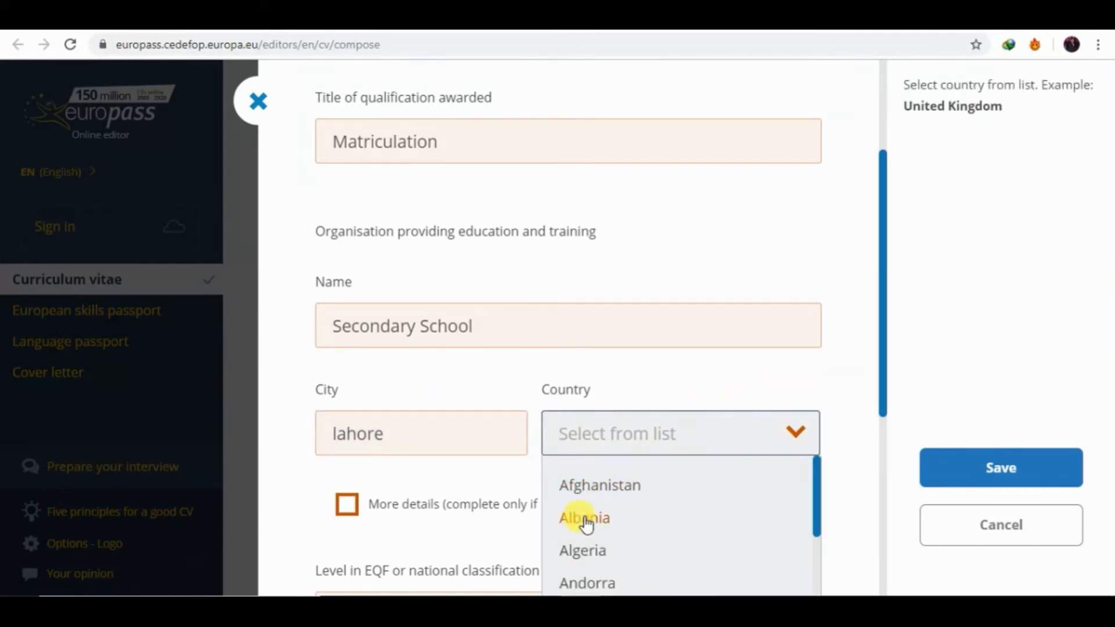
type("p")
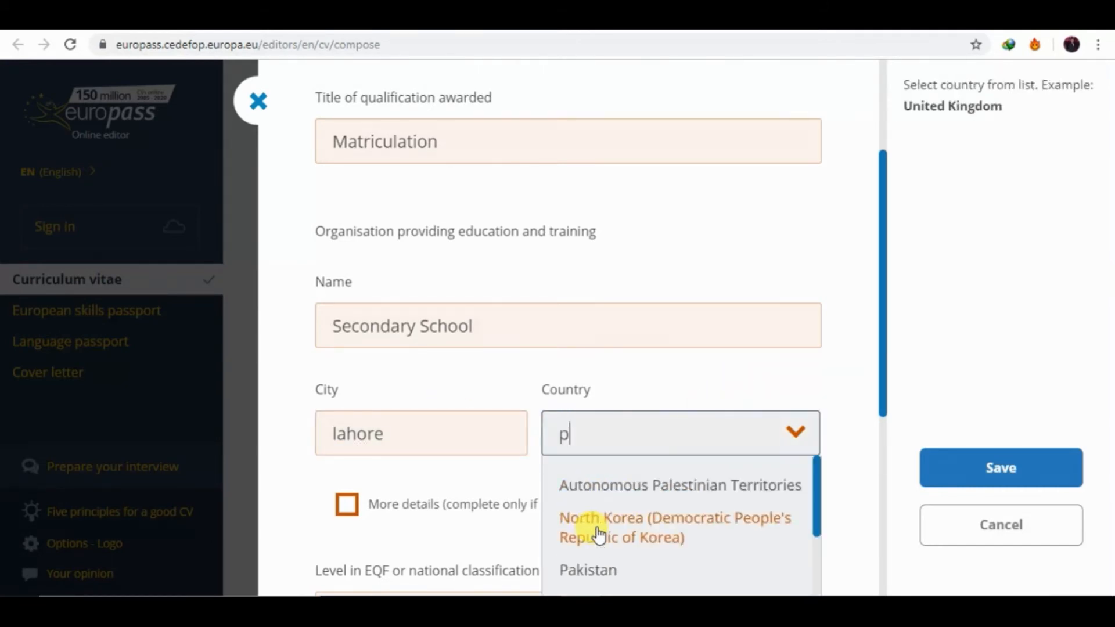
left_click(579, 587)
Choose EQF level 4 as the qualification level.
left_click_drag(882, 388, 896, 474)
left_click(530, 169)
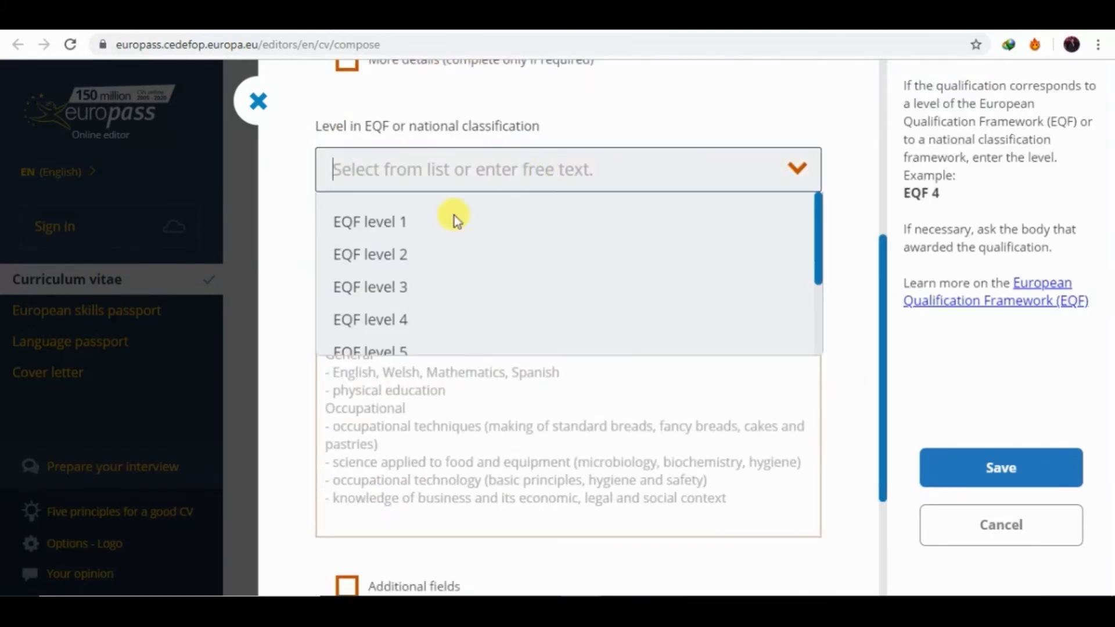
left_click(395, 318)
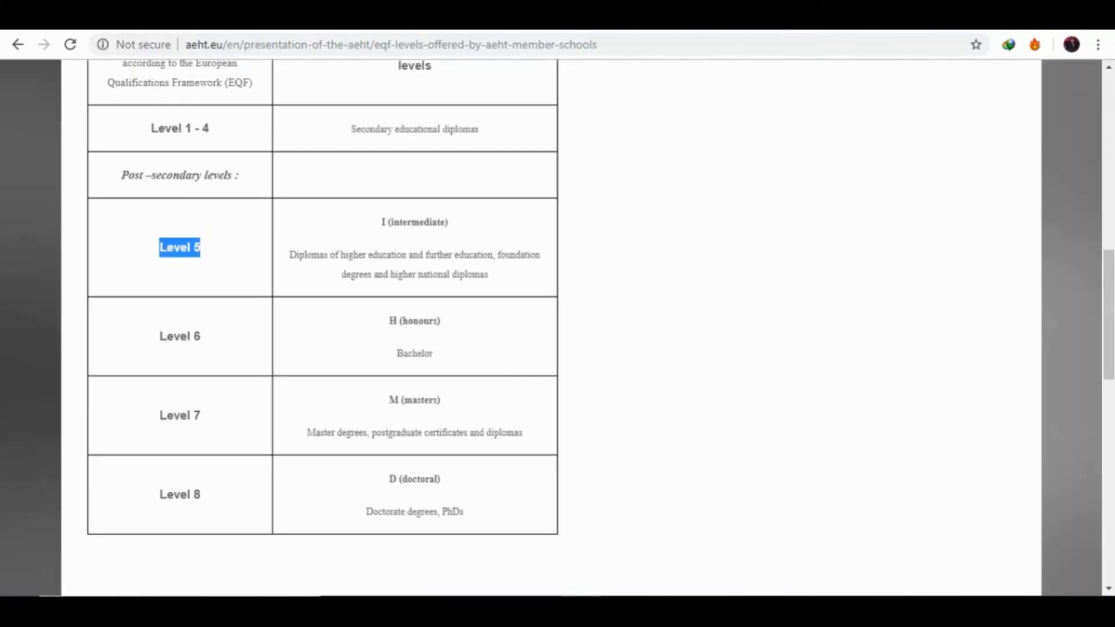
On aeht.eu, highlight 'Level 1 - 4' and its secondary educational diplomas description.
left_click(200, 124)
left_click_drag(200, 124, 145, 124)
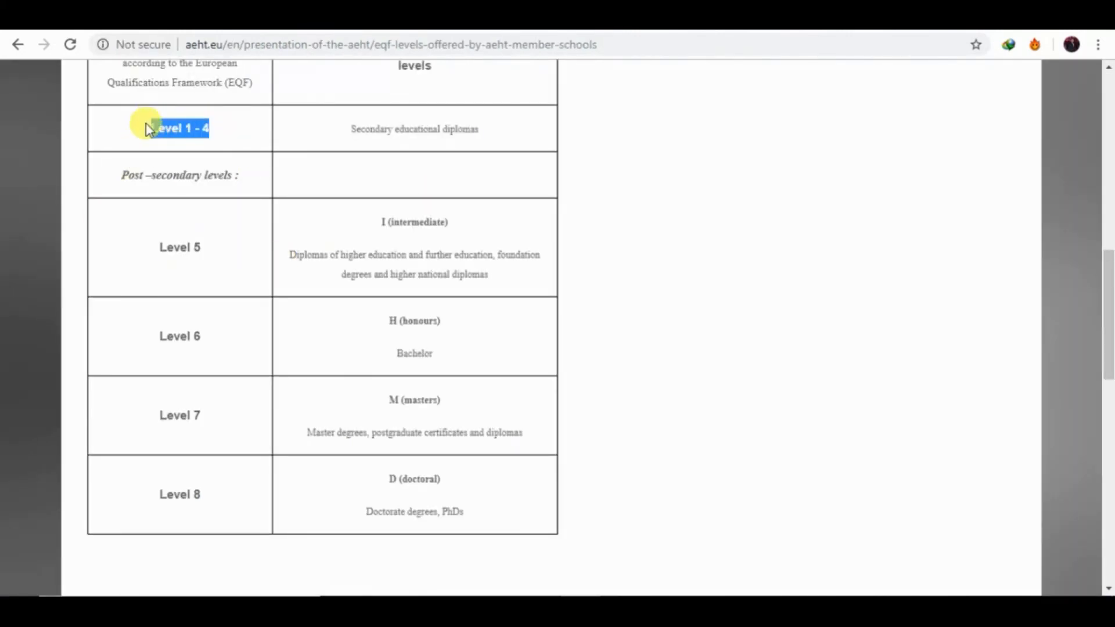
left_click_drag(326, 133, 486, 131)
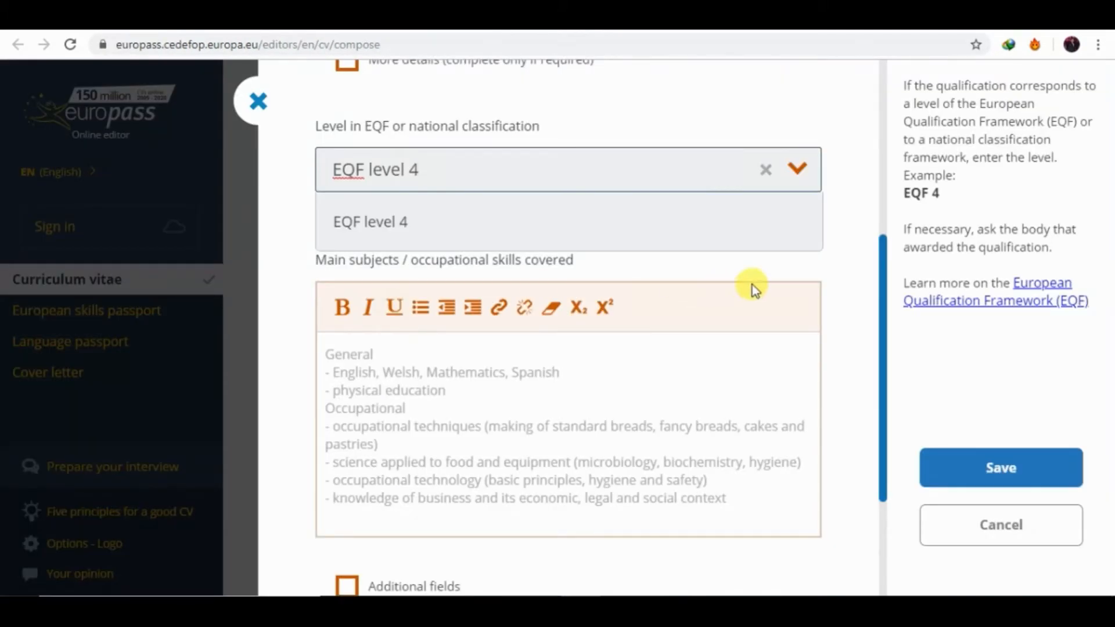
Keep EQF level 4 and save the Matriculation entry.
left_click(439, 222)
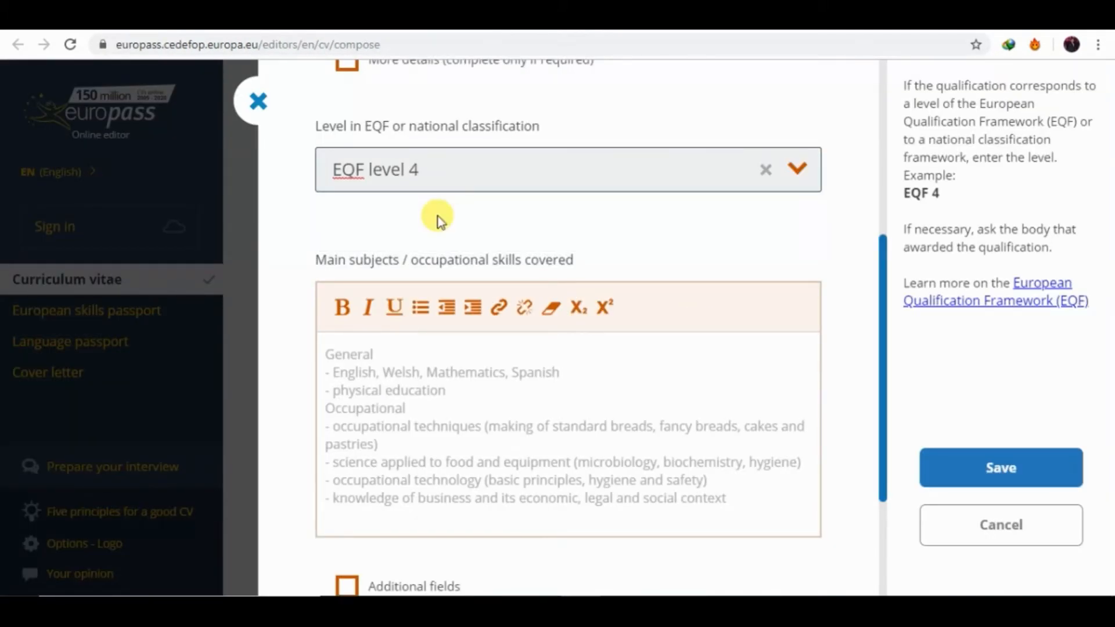
left_click_drag(882, 329, 882, 403)
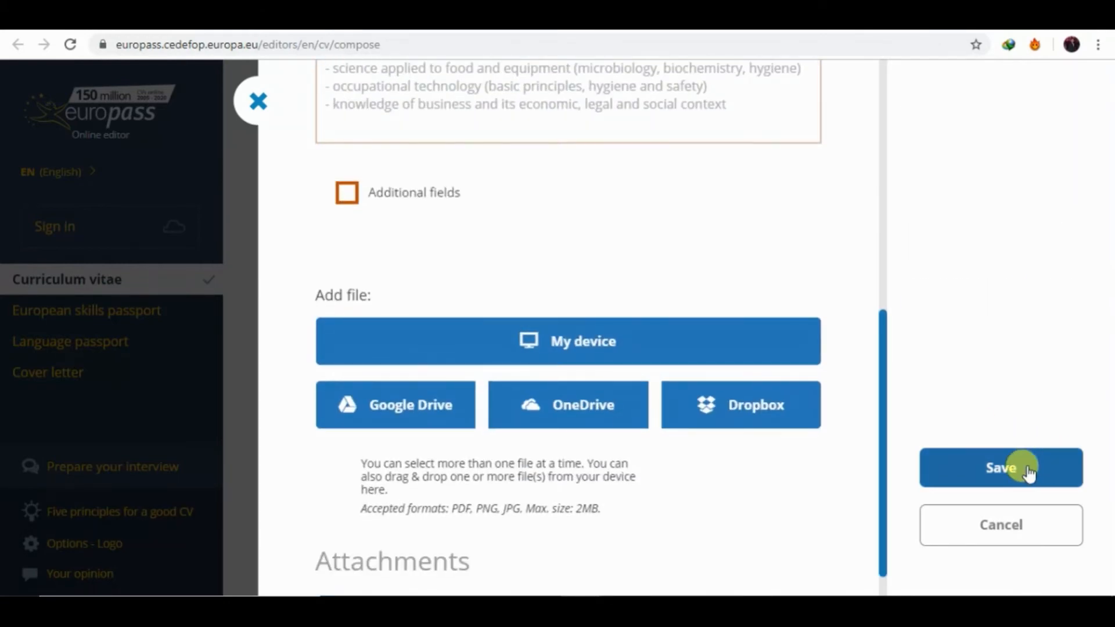
left_click(1026, 468)
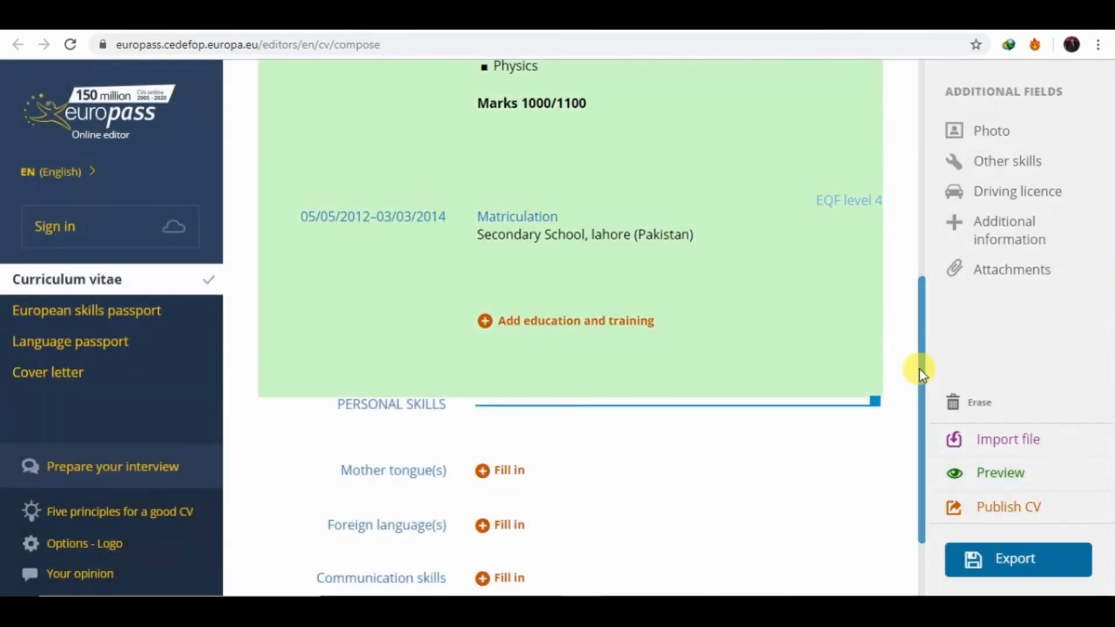
mouse_move(736, 241)
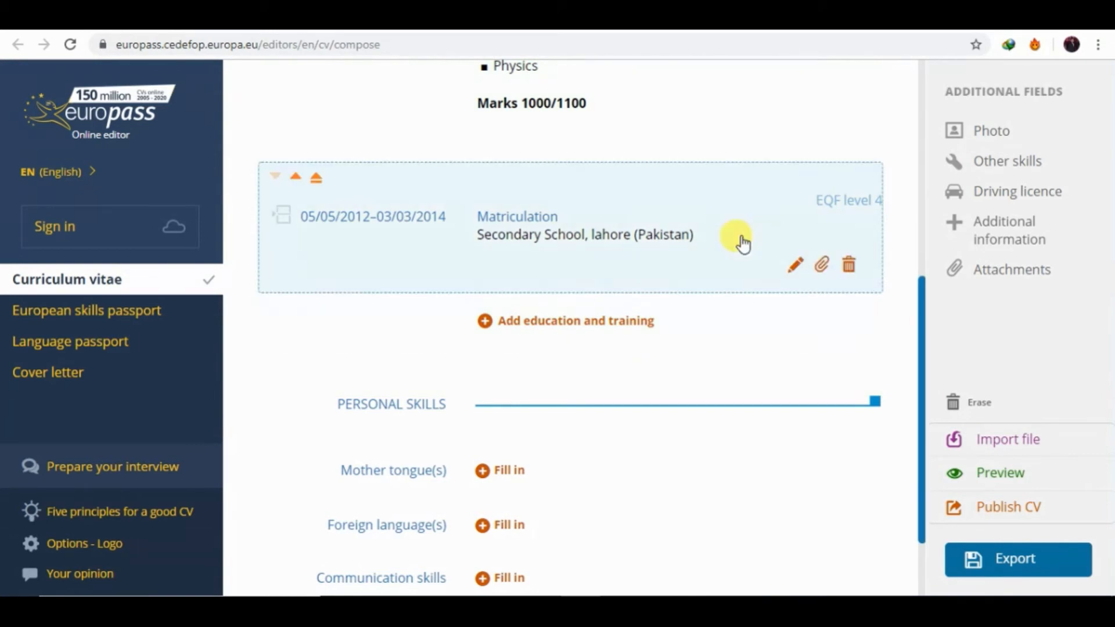
Reopen the Matriculation entry and write 'write about your subjects' in Main subjects.
left_click(794, 268)
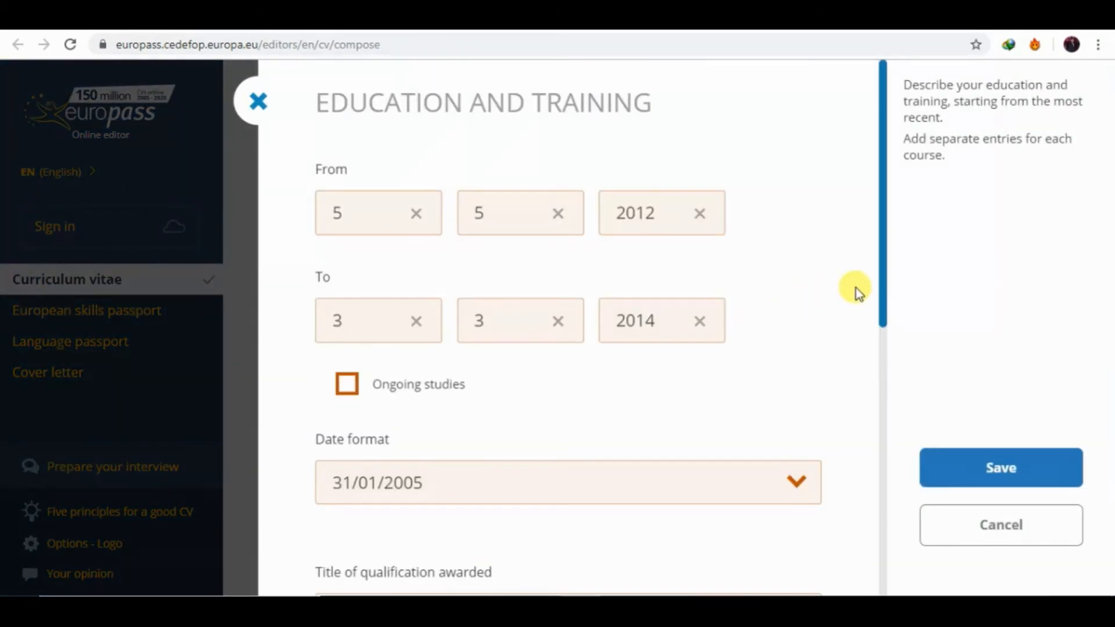
left_click_drag(883, 298, 881, 478)
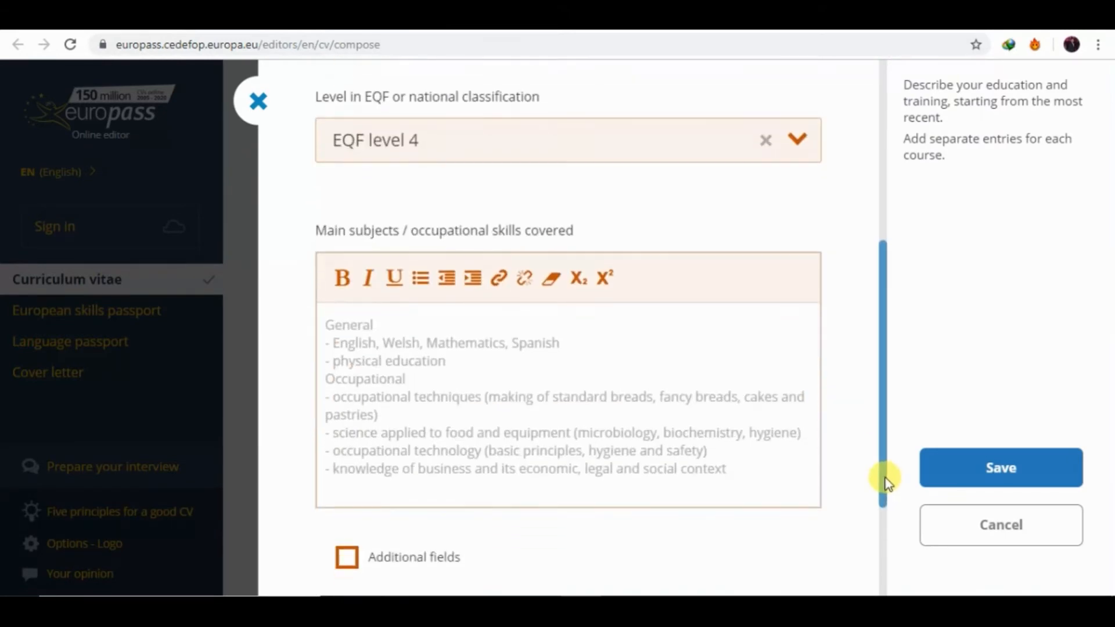
left_click(482, 338)
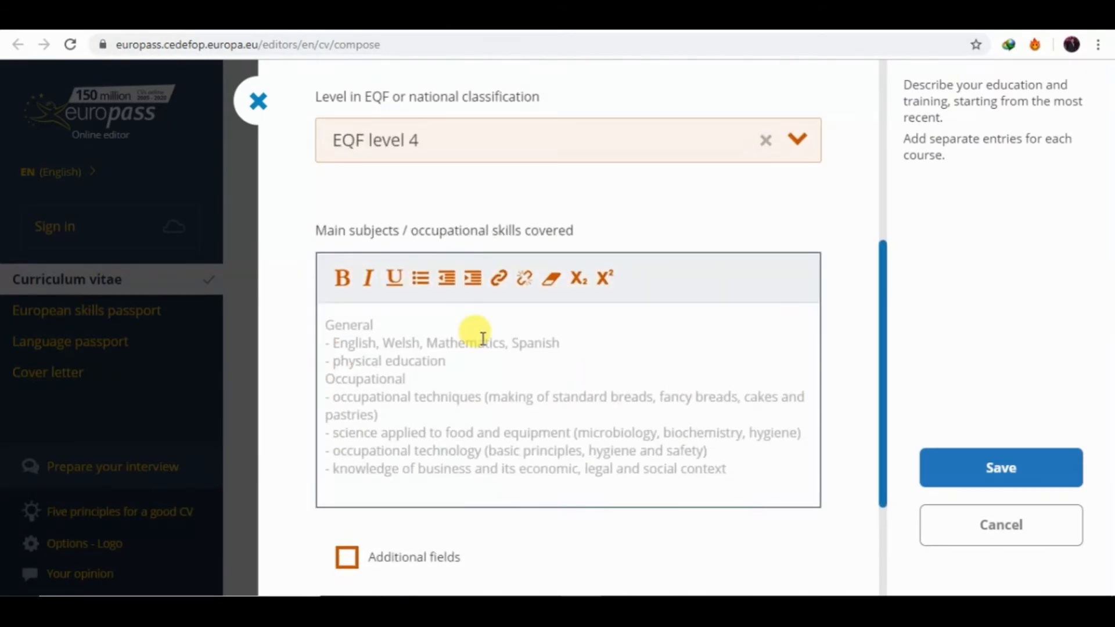
type("subhe")
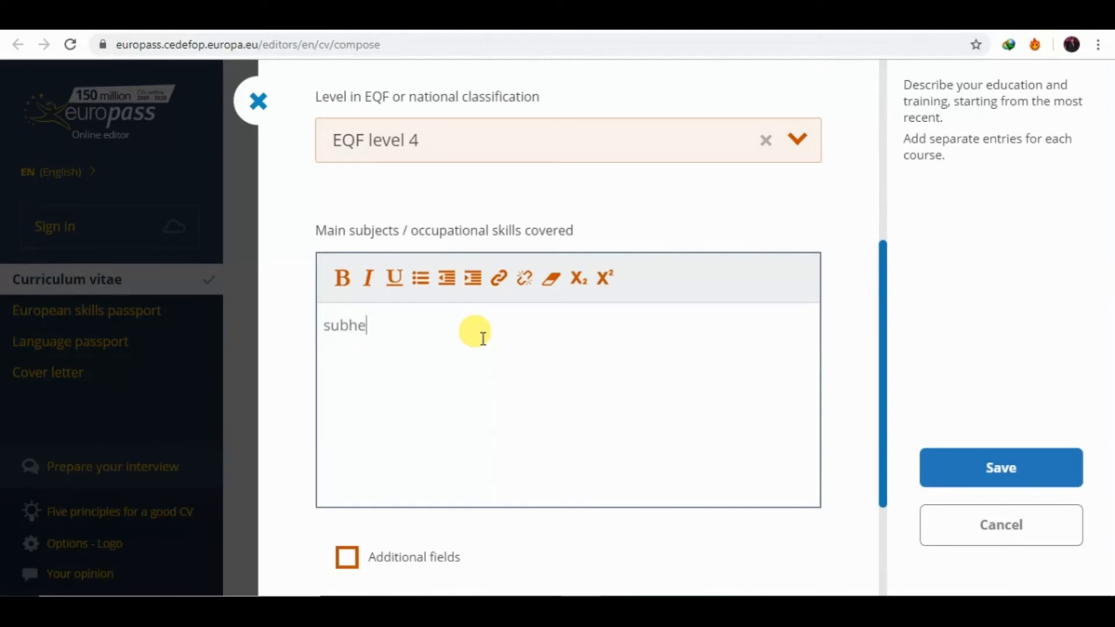
key("BackSpace")
key("BackSpace")
key("BackSpace")
type("write about your su")
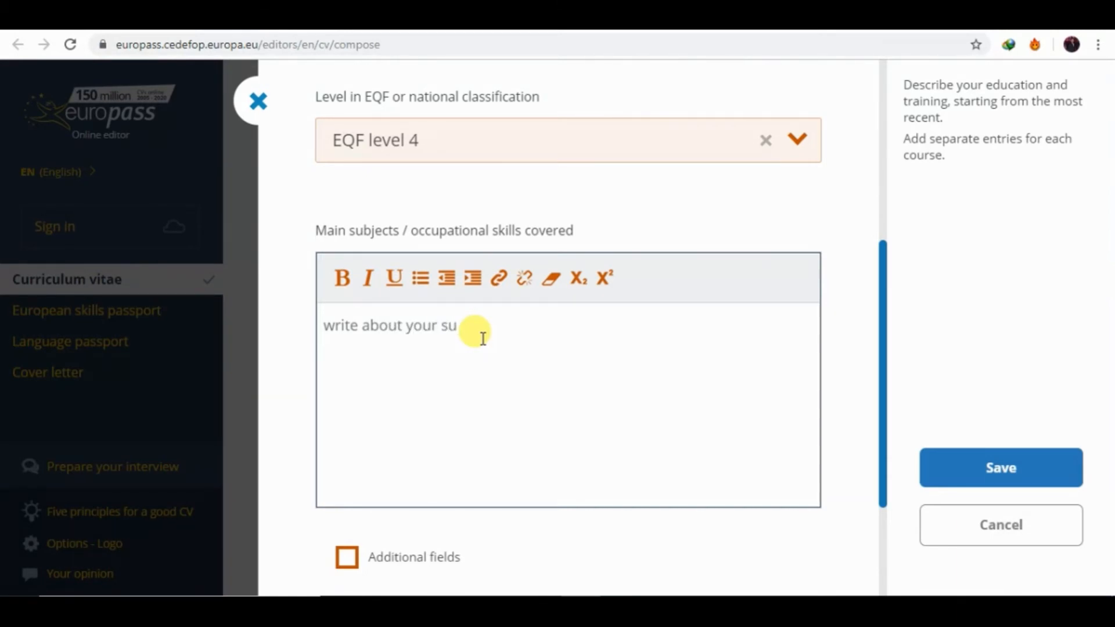
type("jects")
Add a bold 'Marks 1000/1050' line and save the entry.
key("Return")
type("Ma")
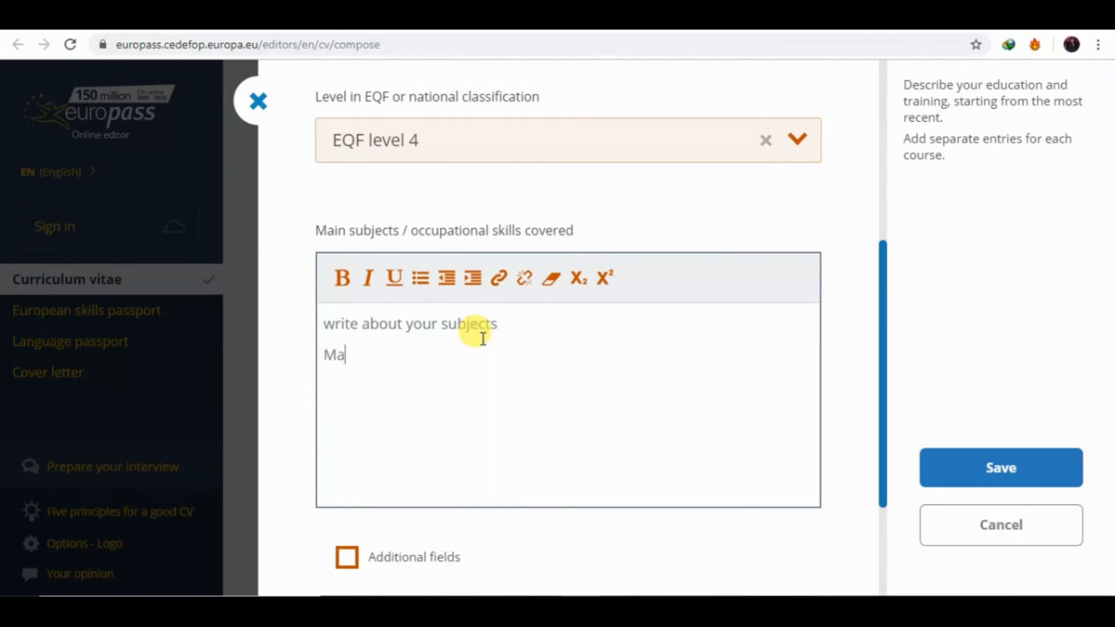
type("rks 1000/1050")
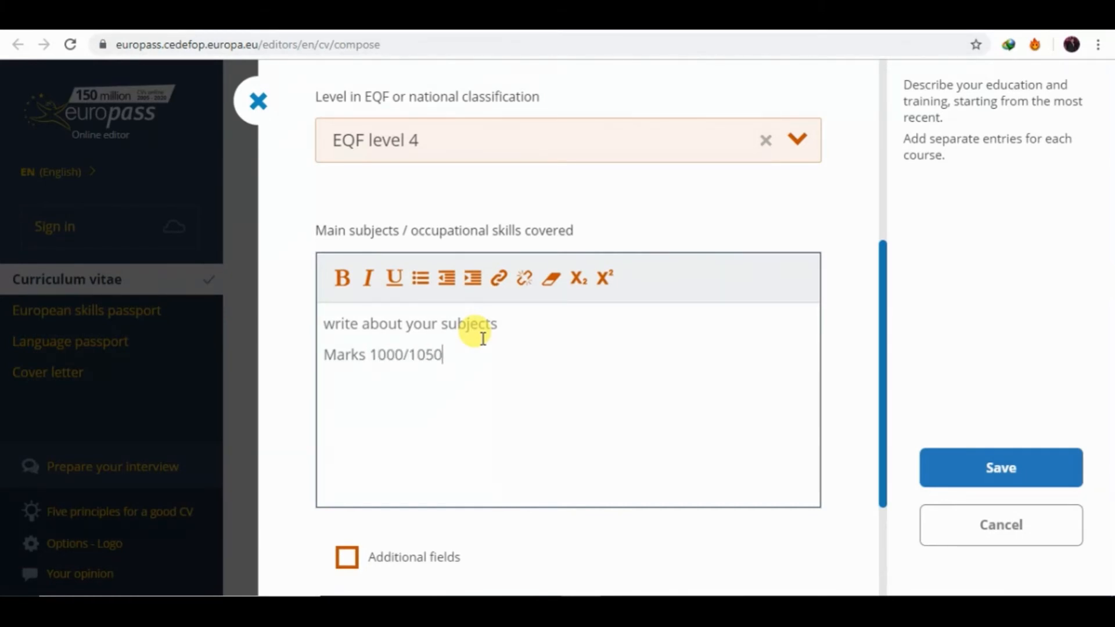
left_click_drag(443, 354, 311, 350)
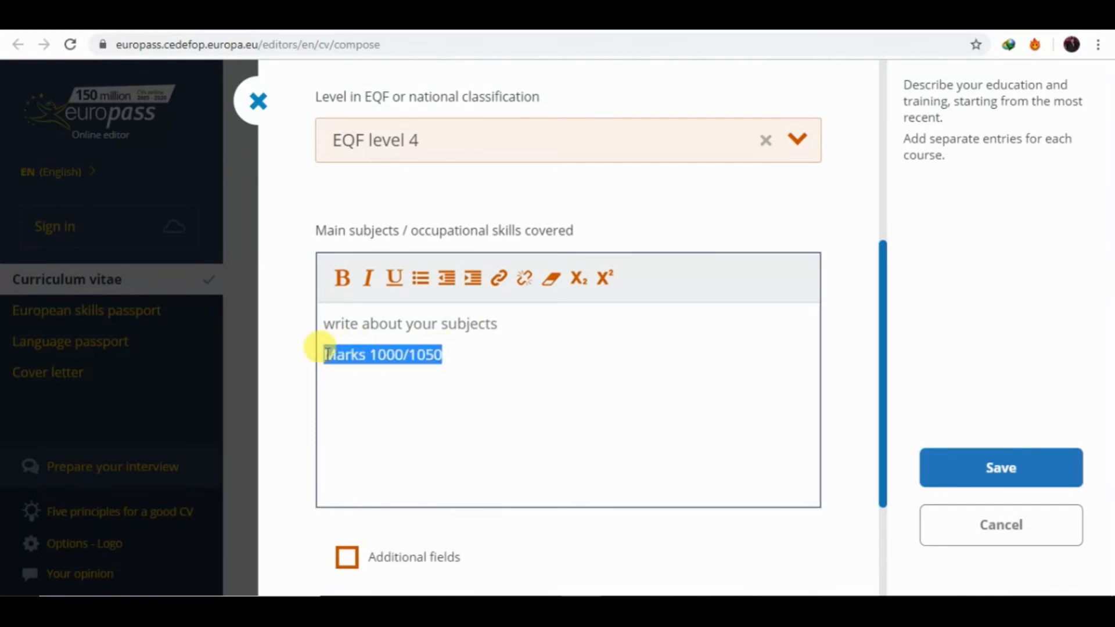
left_click(342, 281)
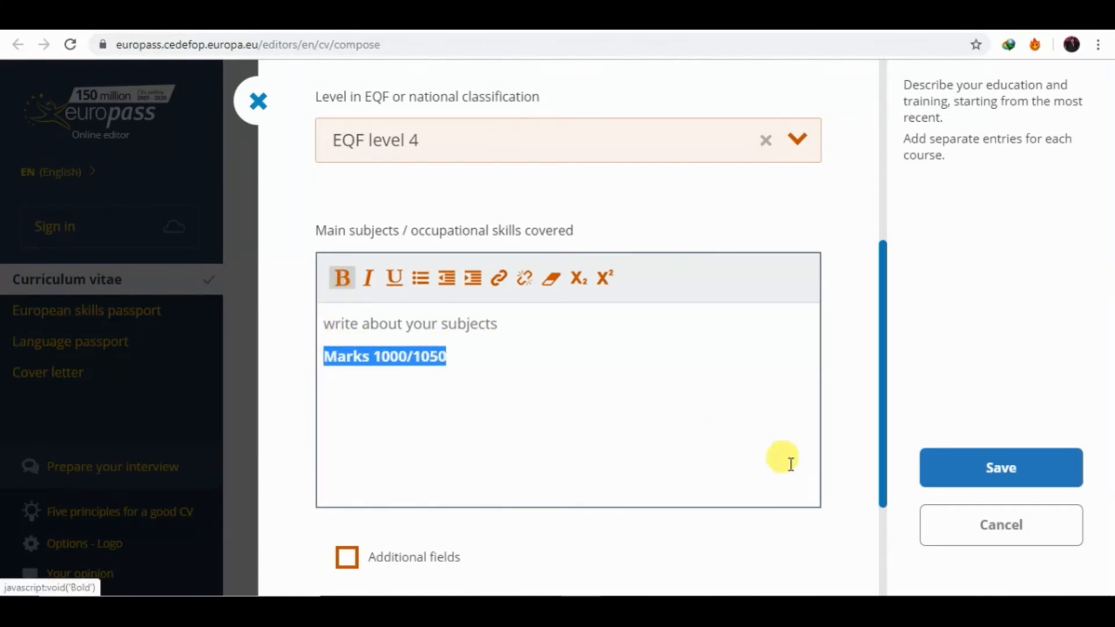
left_click(932, 471)
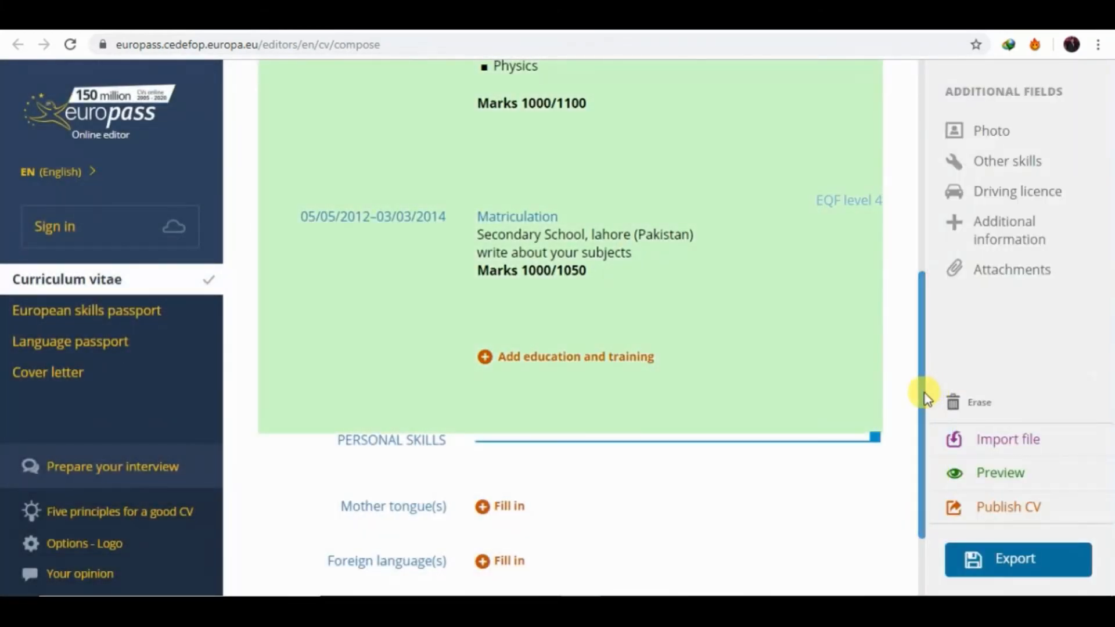
Choose Urdu as the first mother tongue.
left_click_drag(924, 393, 926, 440)
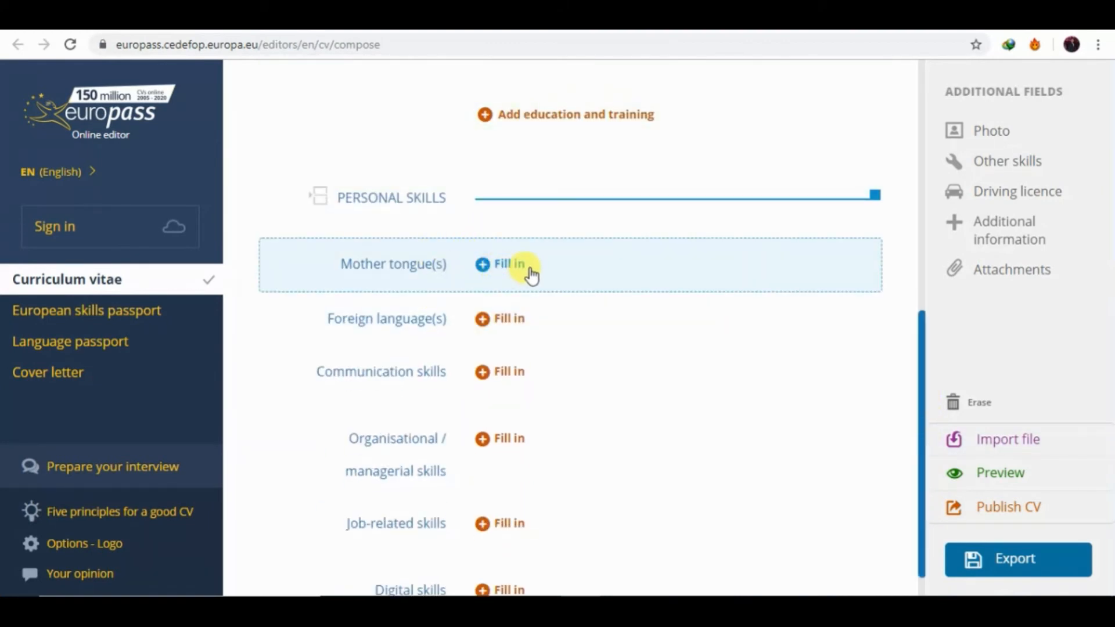
left_click(531, 272)
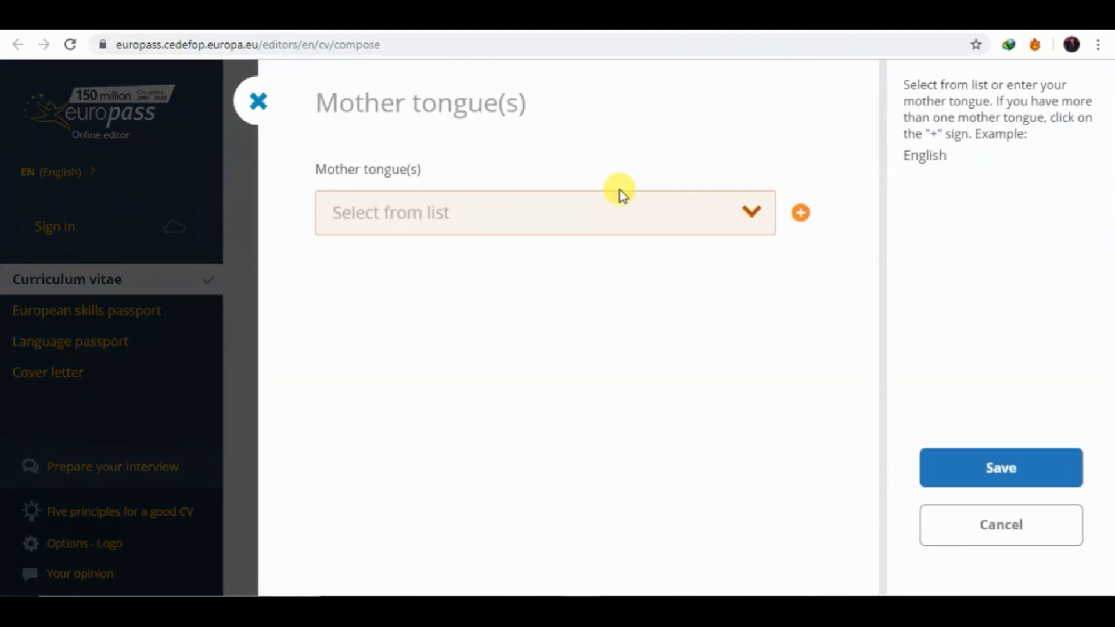
left_click(618, 191)
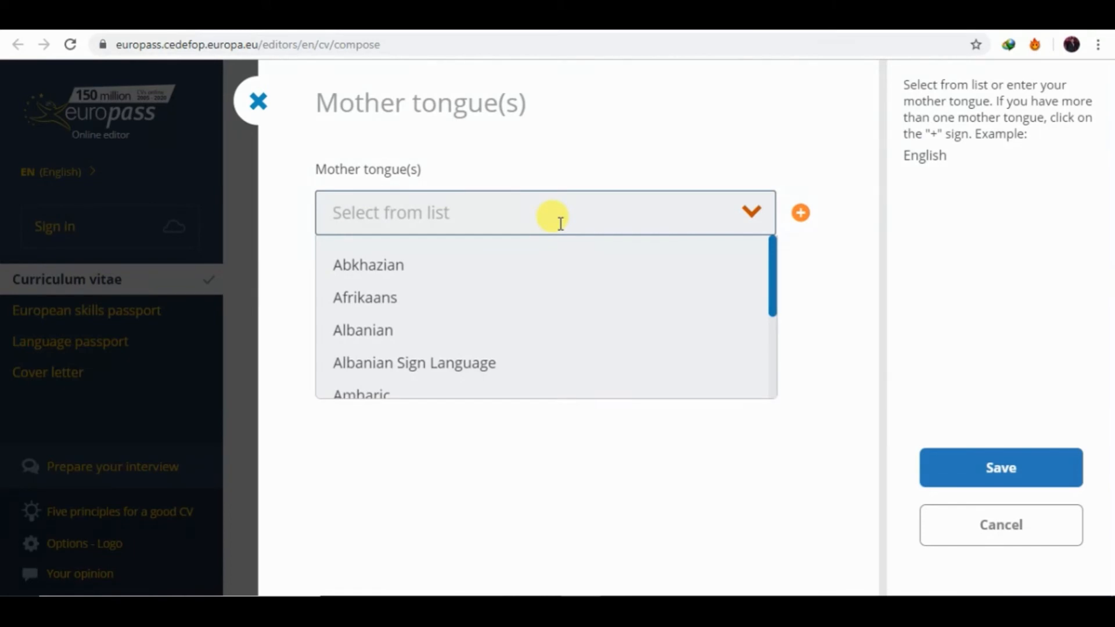
type("urdu")
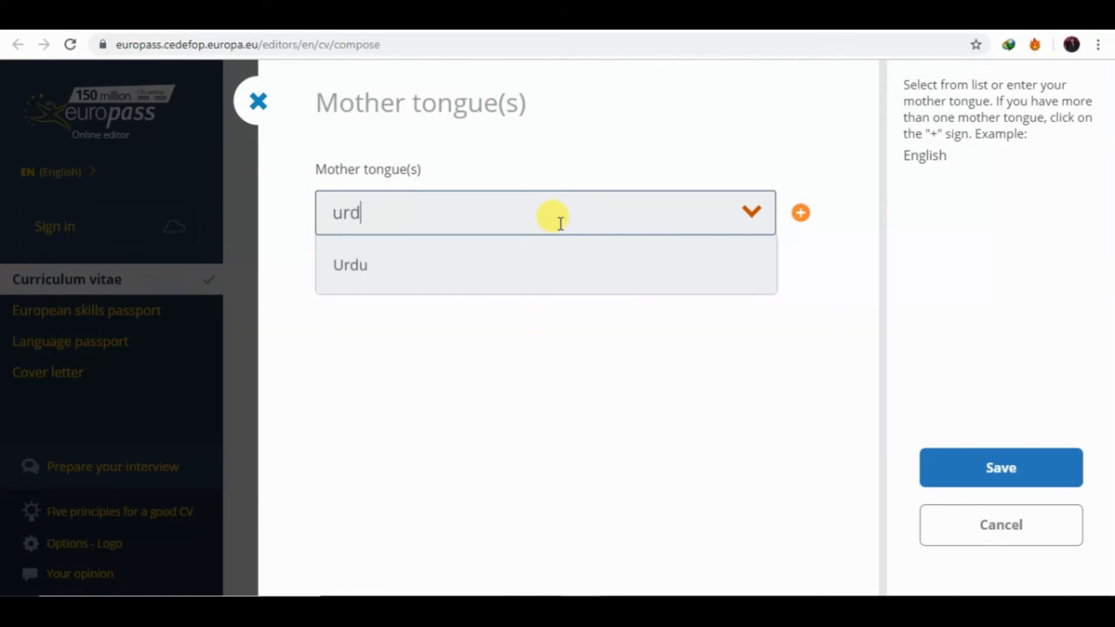
left_click(468, 271)
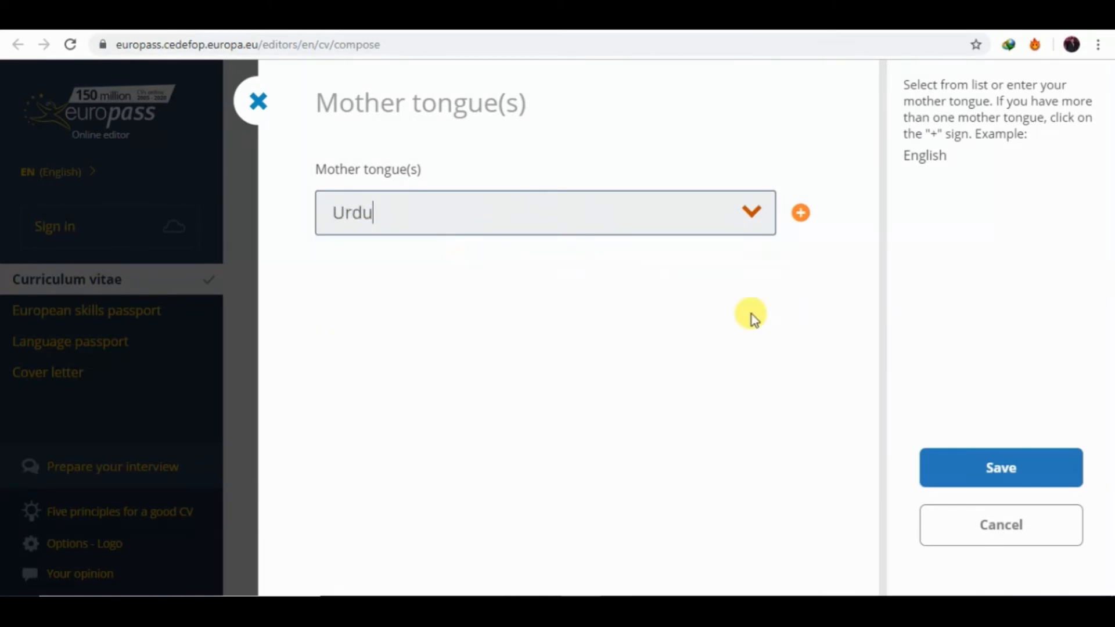
Add Punjabi as a second mother tongue and save.
left_click(800, 212)
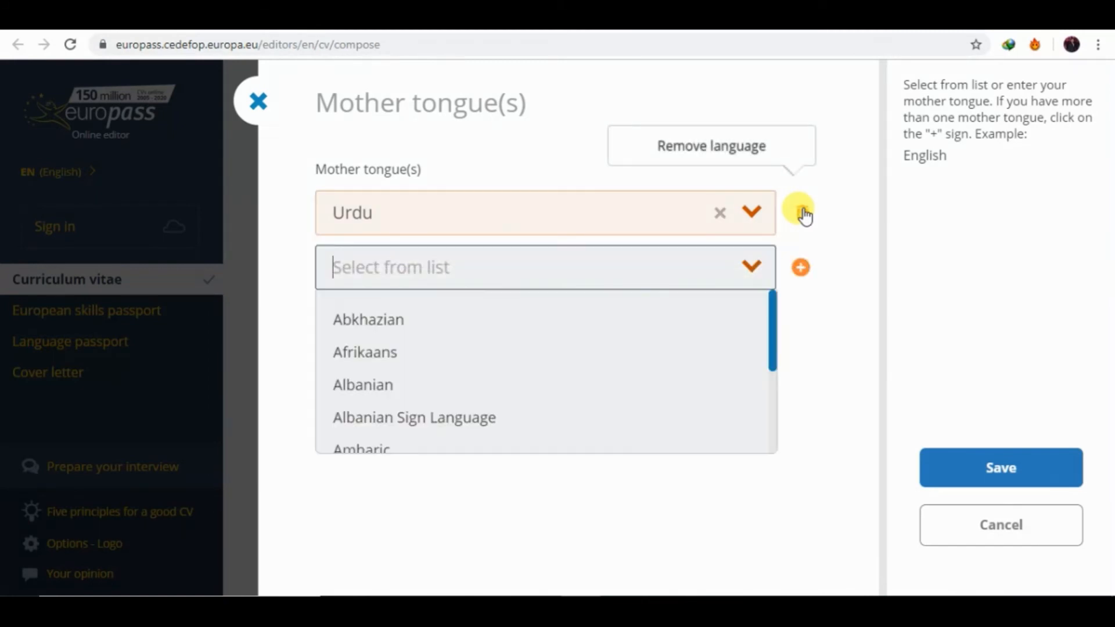
type("o")
key("BackSpace")
type("pun")
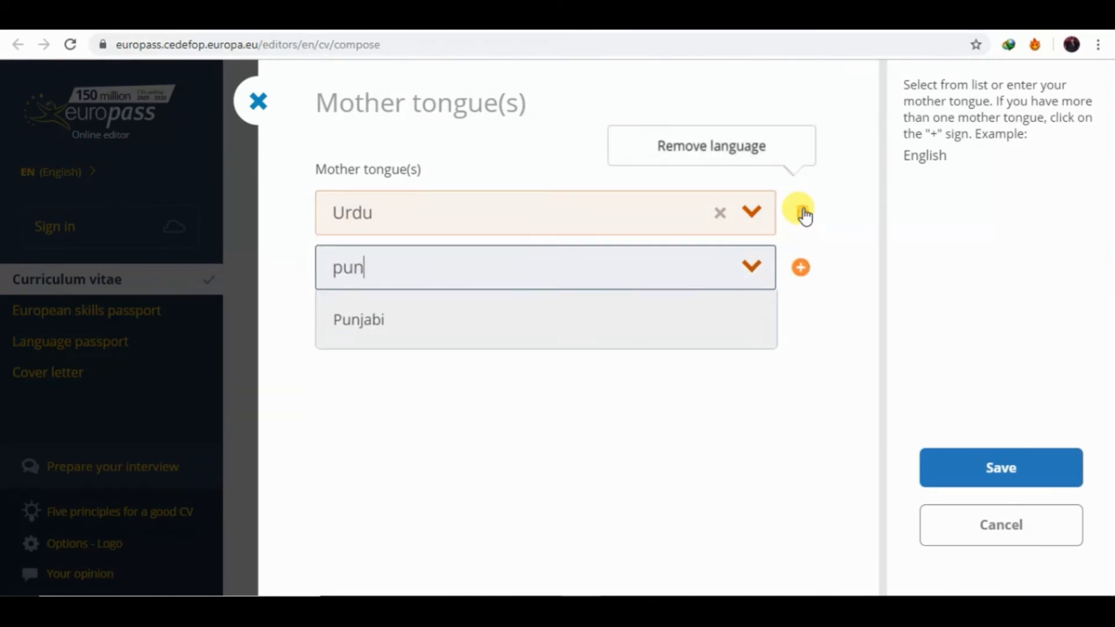
left_click(597, 309)
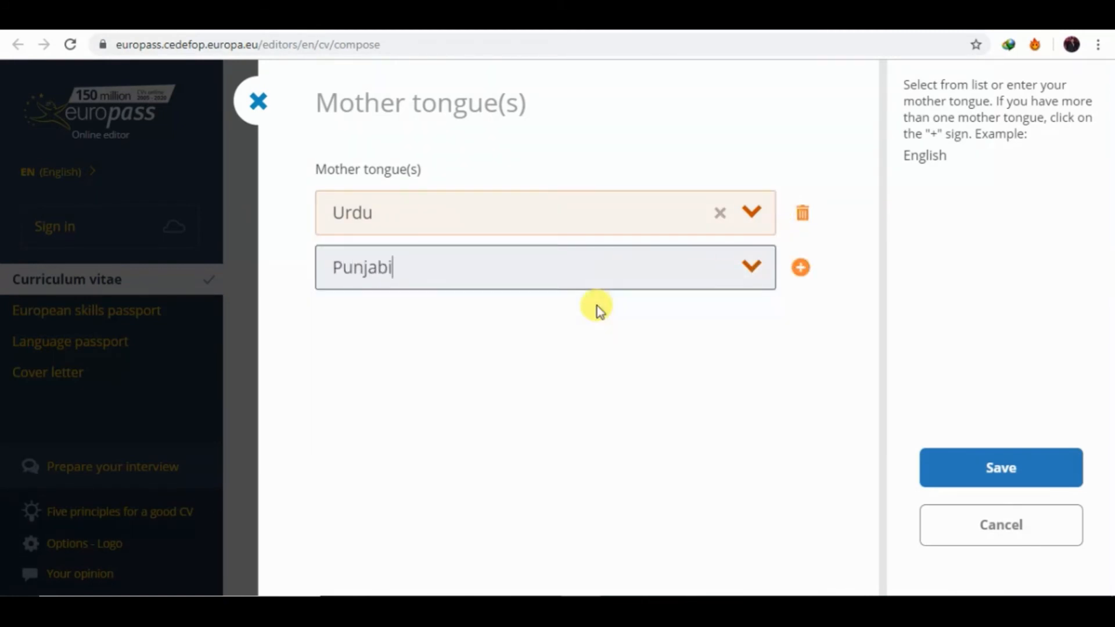
left_click(947, 468)
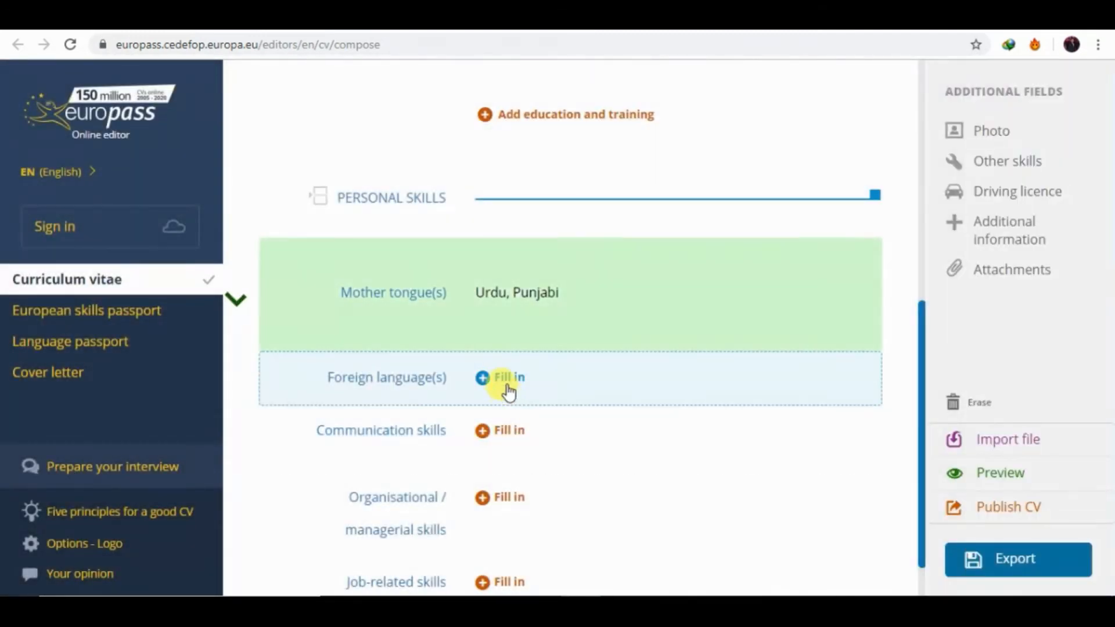
Add English as a foreign language with Listening C1 and Reading C2.
left_click(506, 384)
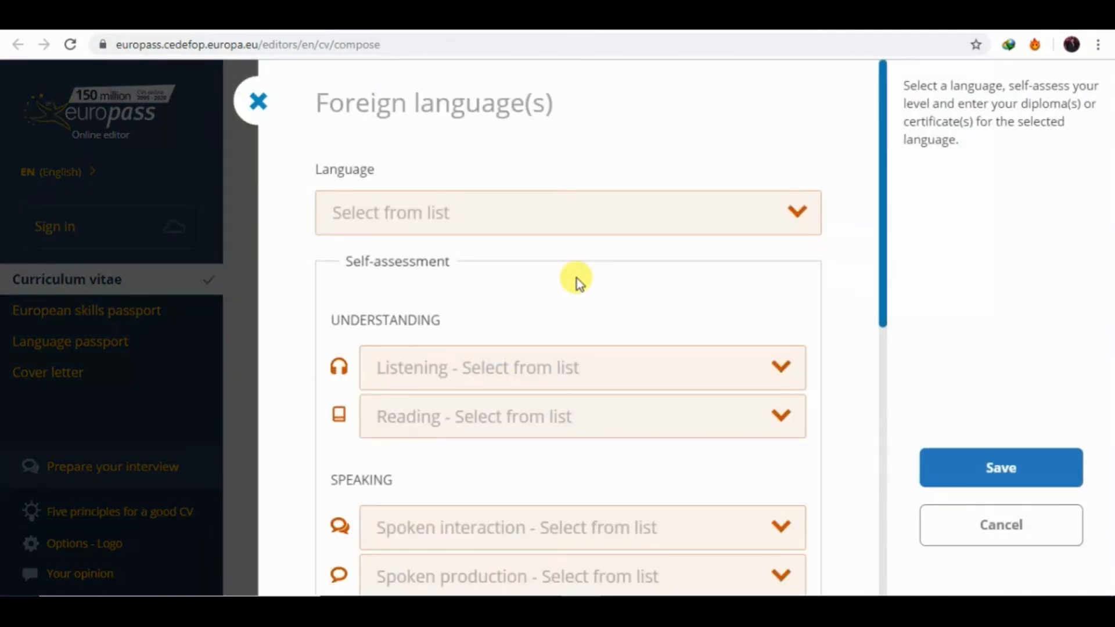
left_click(467, 195)
type("eng")
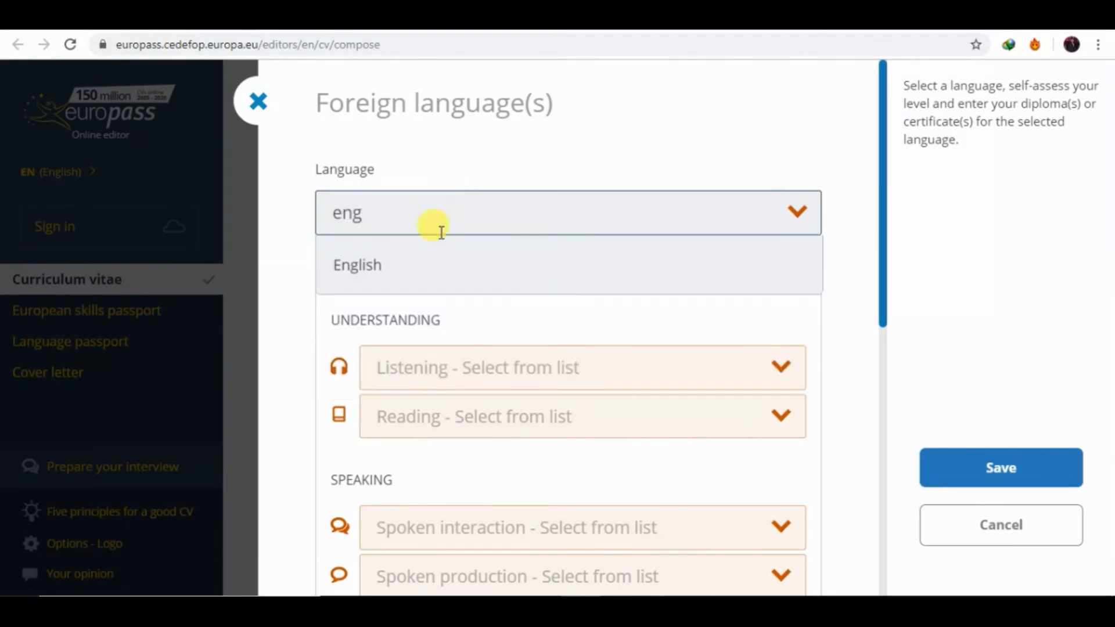
left_click(350, 267)
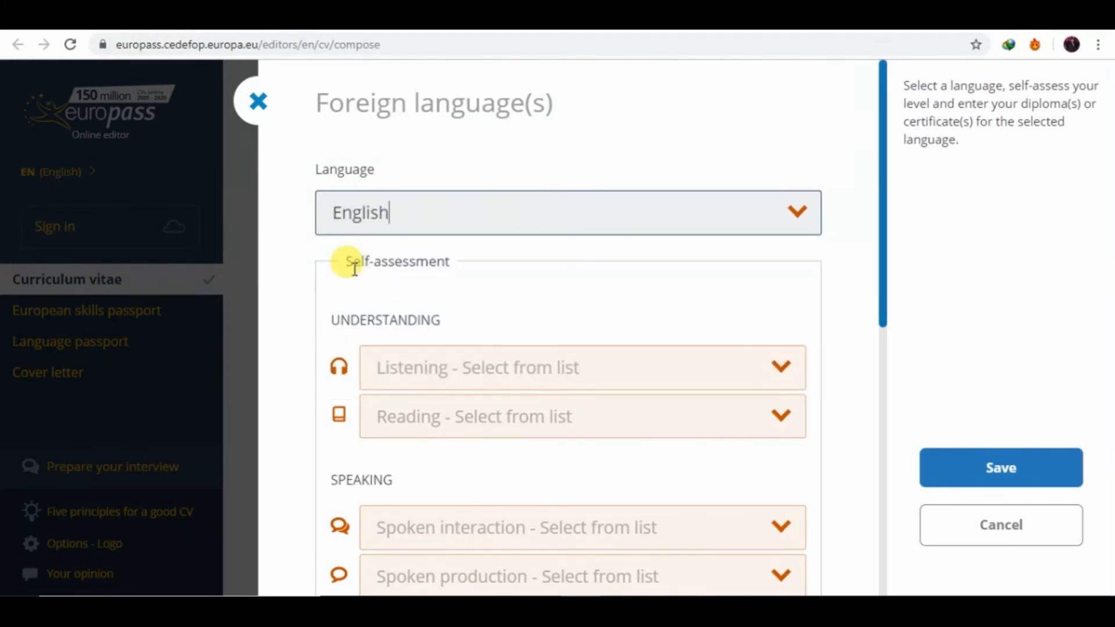
left_click(462, 368)
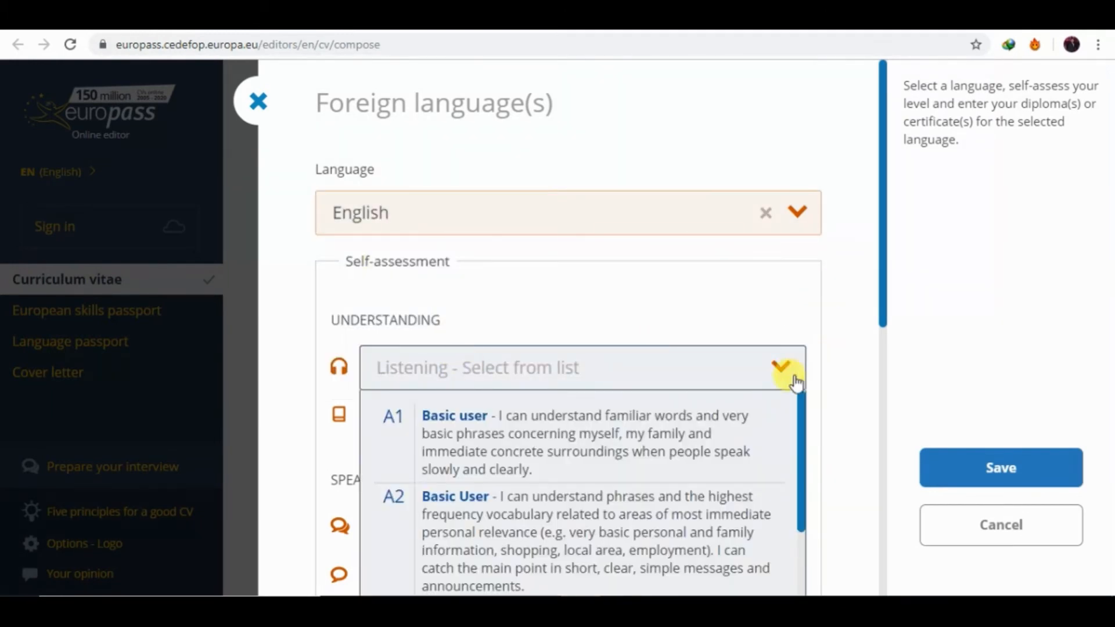
left_click_drag(801, 413, 821, 570)
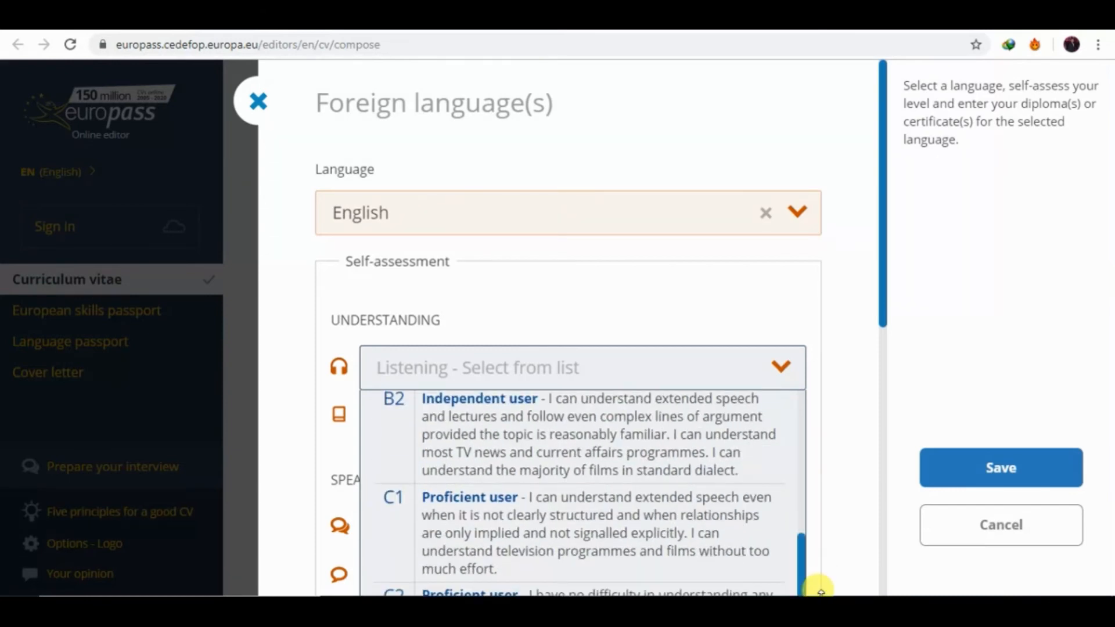
left_click(527, 548)
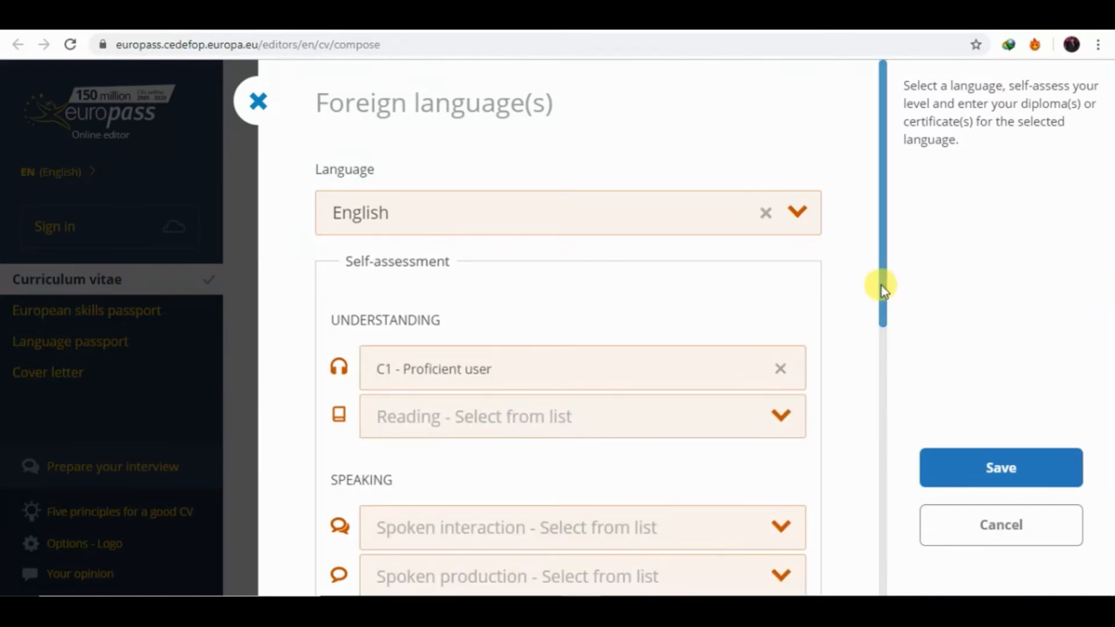
left_click_drag(880, 284, 890, 342)
left_click(740, 299)
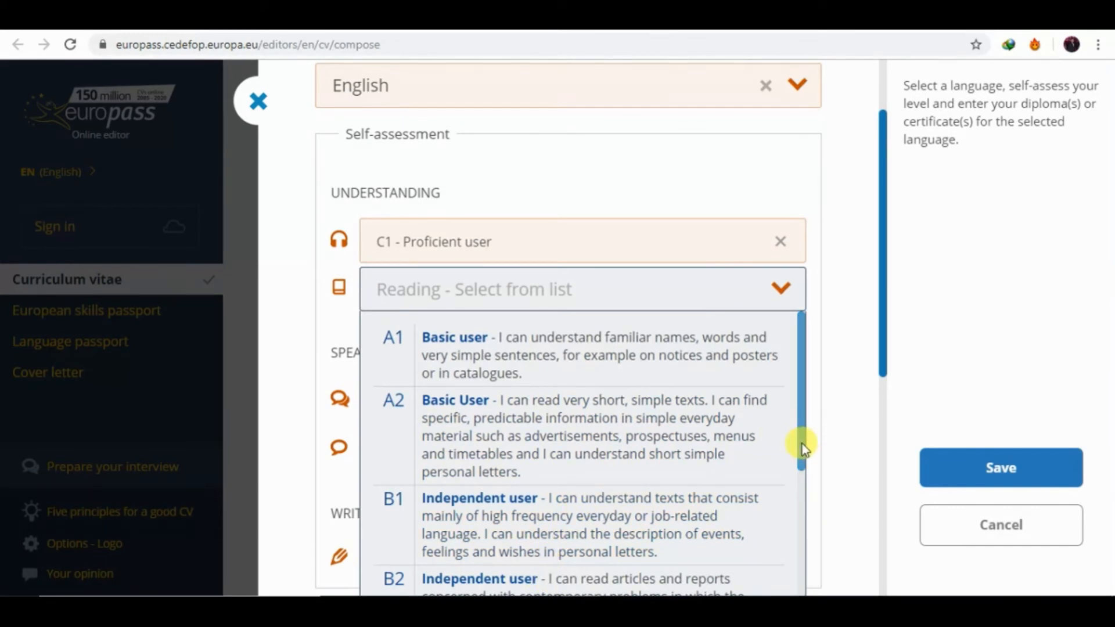
left_click_drag(803, 444, 793, 570)
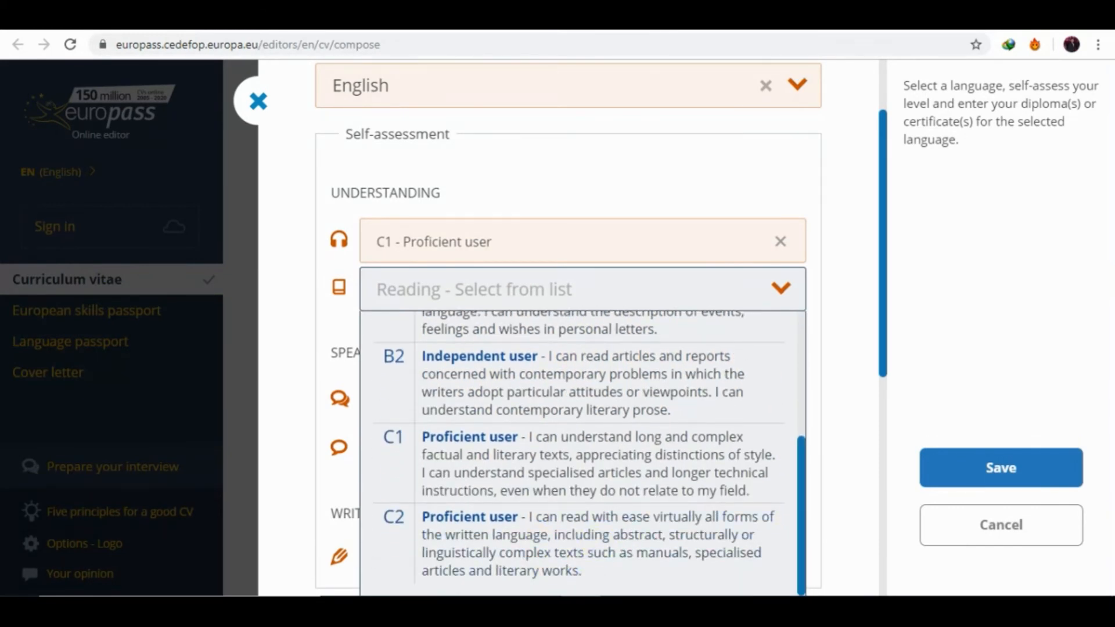
left_click(530, 535)
Rate English spoken interaction and production A2 and writing B2, then save the entry.
left_click(531, 401)
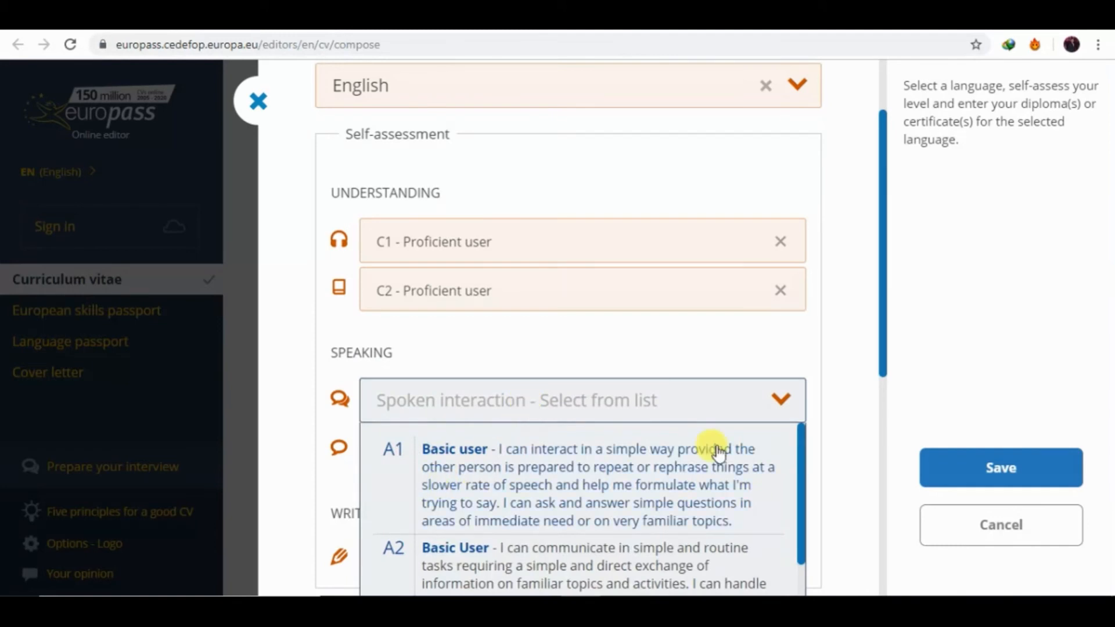
left_click(587, 566)
left_click(559, 463)
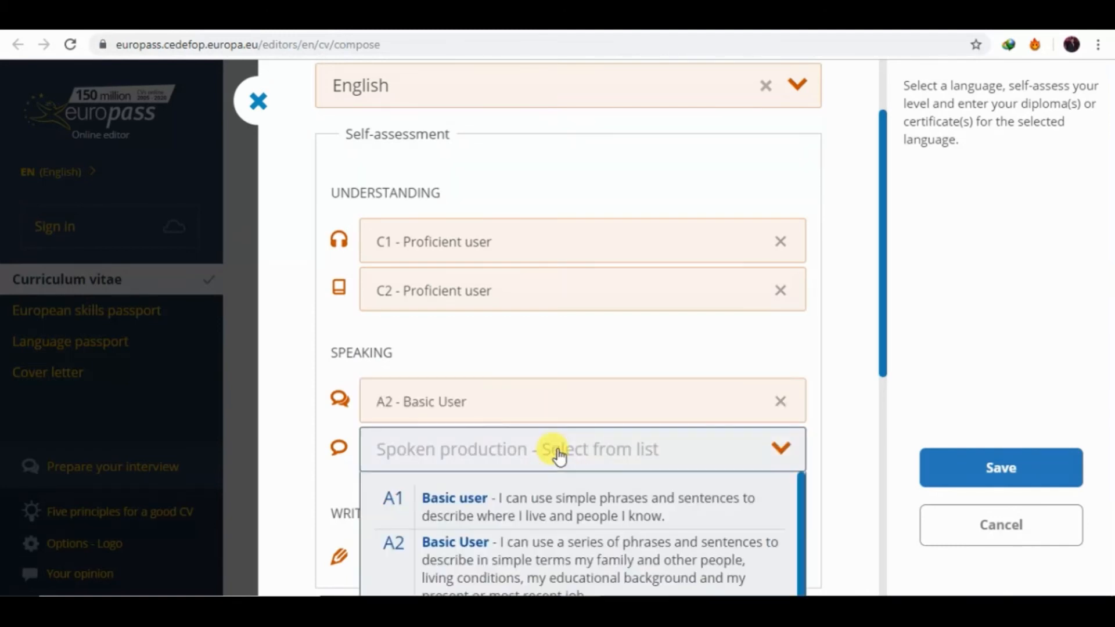
left_click(521, 575)
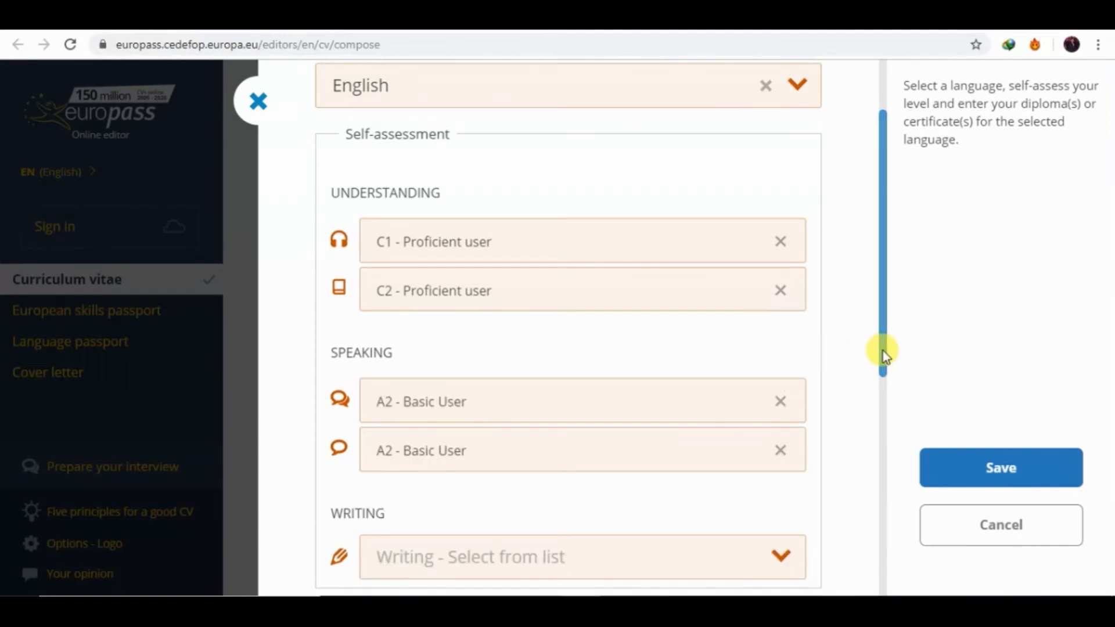
left_click_drag(882, 351, 883, 405)
left_click(726, 434)
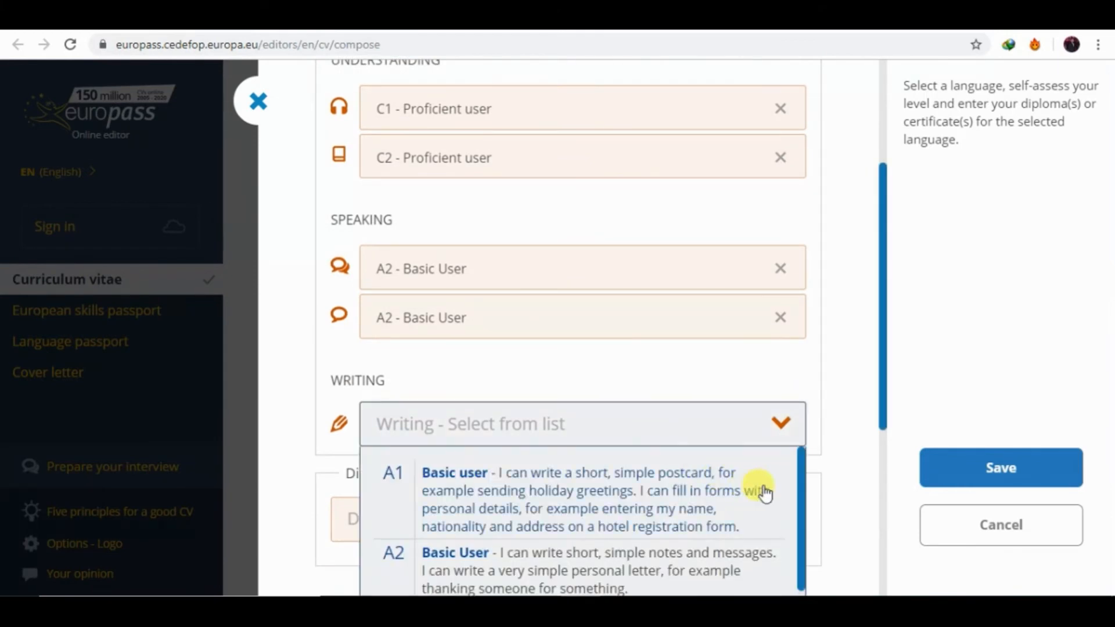
scroll(800, 501, "down", 3)
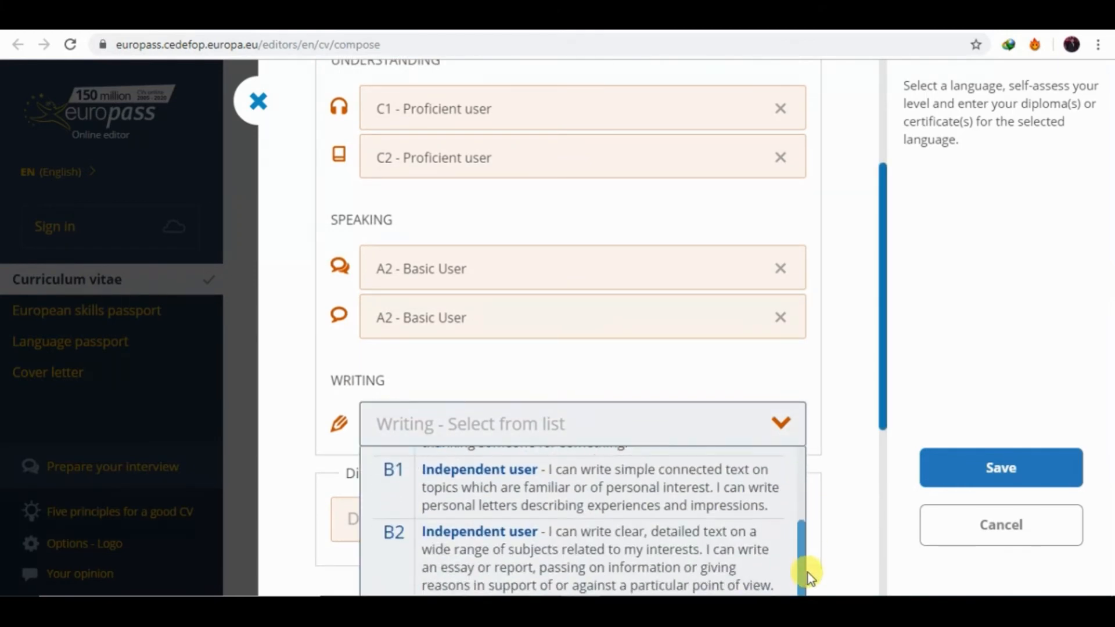
left_click(542, 577)
left_click_drag(881, 415, 938, 460)
left_click(979, 467)
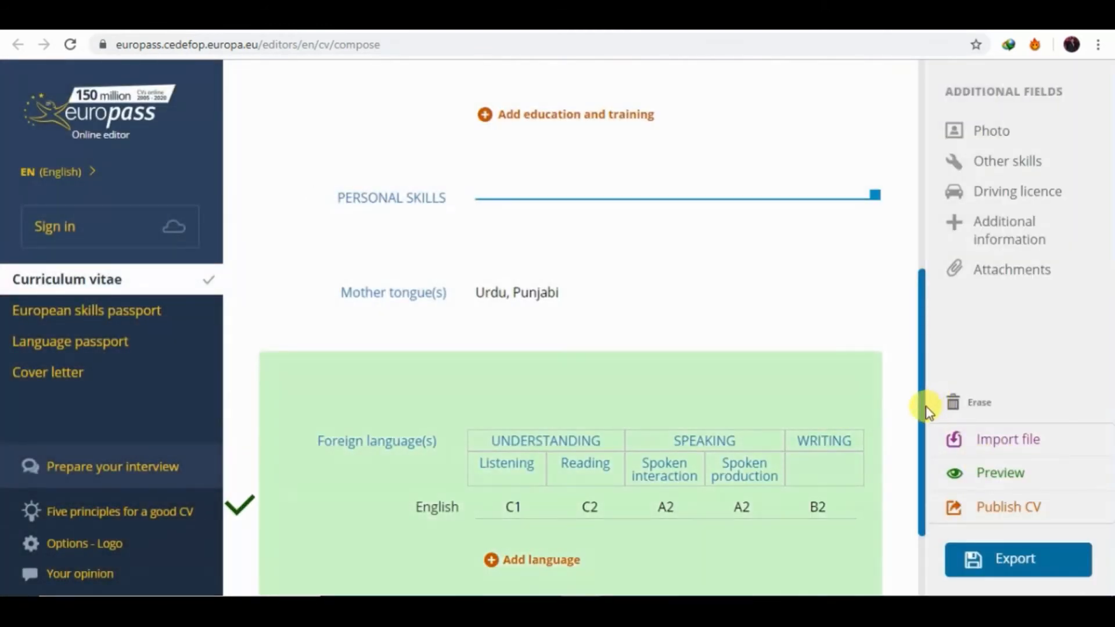
scroll(922, 413, "down", 5)
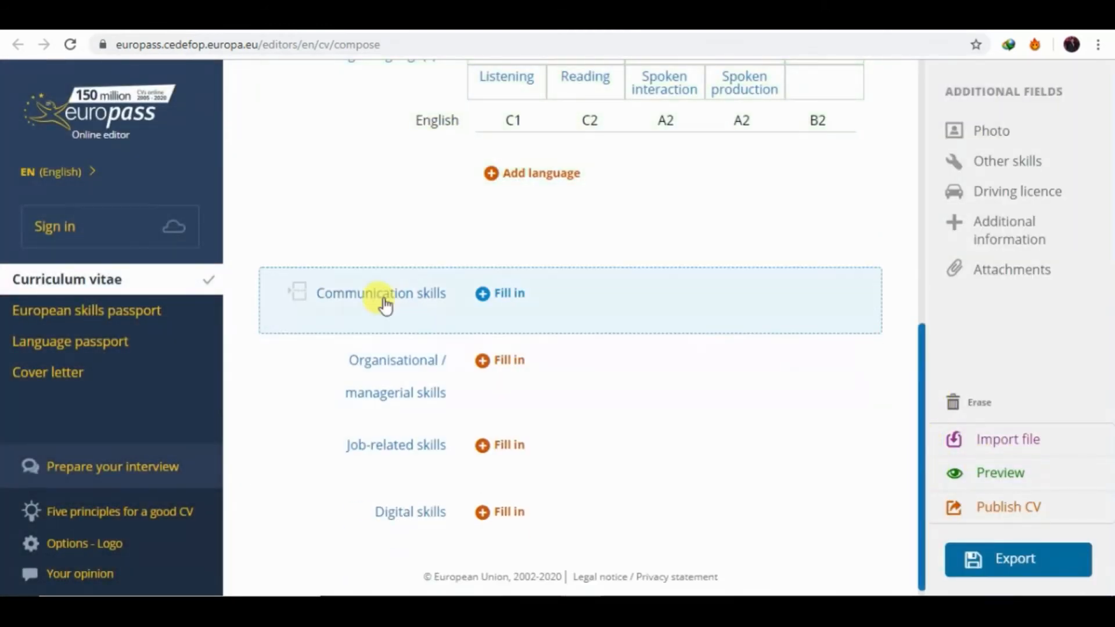
Replace the Communication skills draft with the pasted eight-item bulleted list, Active listening to Empathy.
left_click(523, 294)
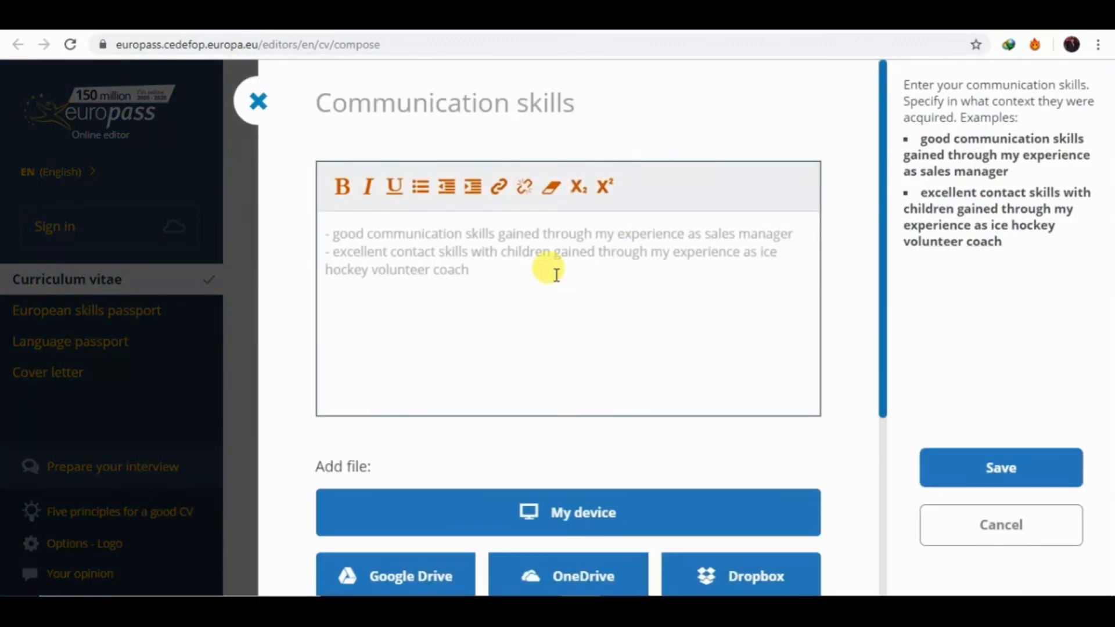
type("write")
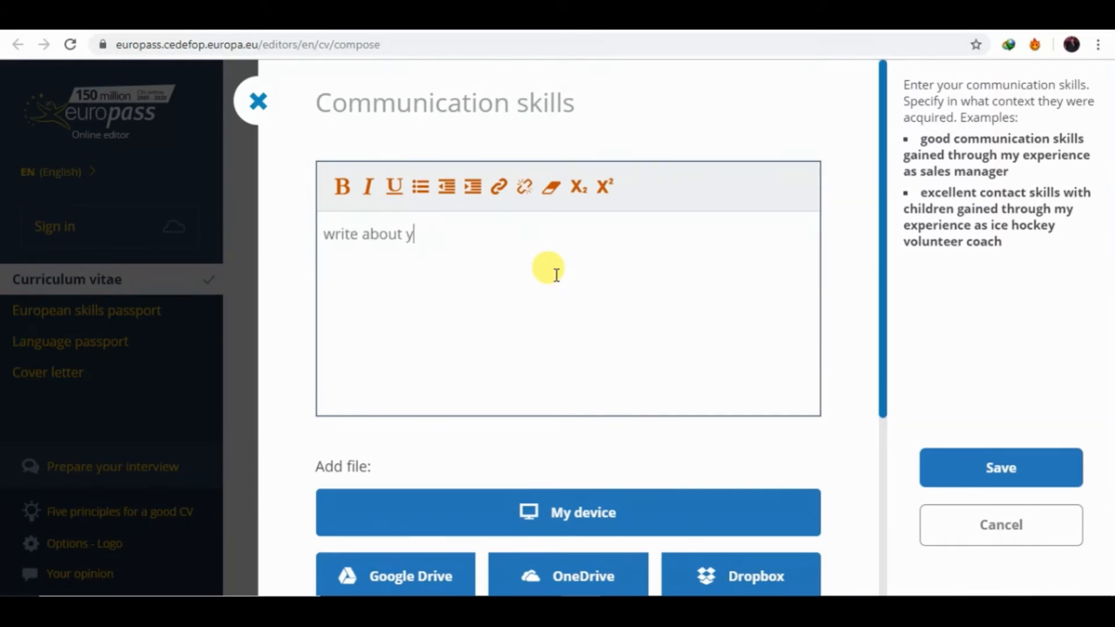
type("about your skills")
key("BackSpace")
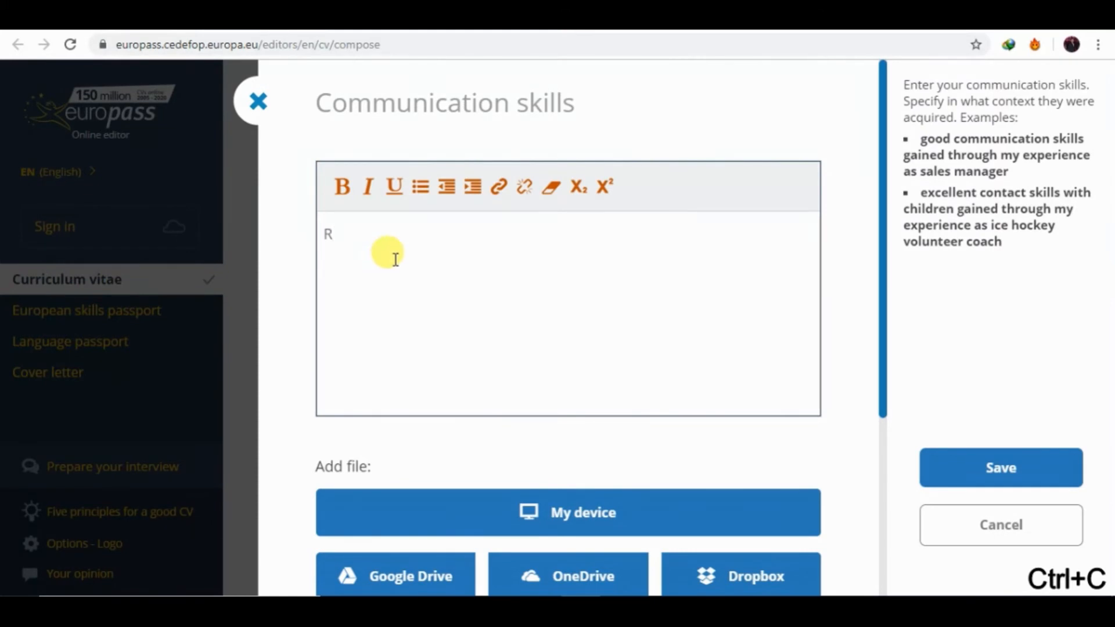
key("BackSpace")
key("ctrl+v")
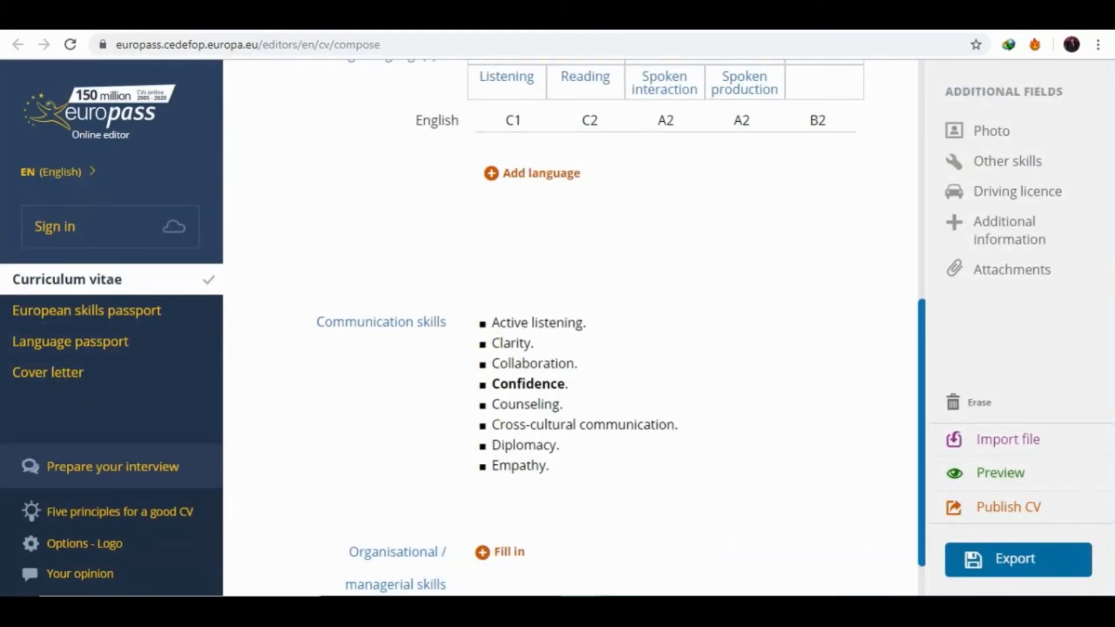
mouse_move(747, 539)
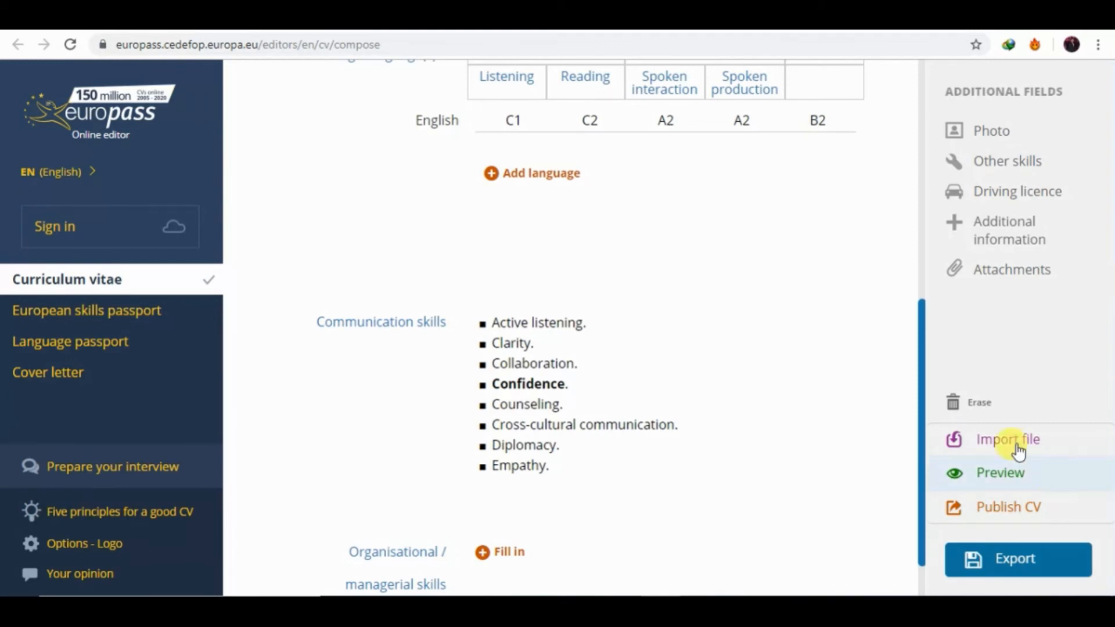
Clear the Job-related skills draft text, enter 'xyz' and save the section.
left_click_drag(921, 424, 921, 472)
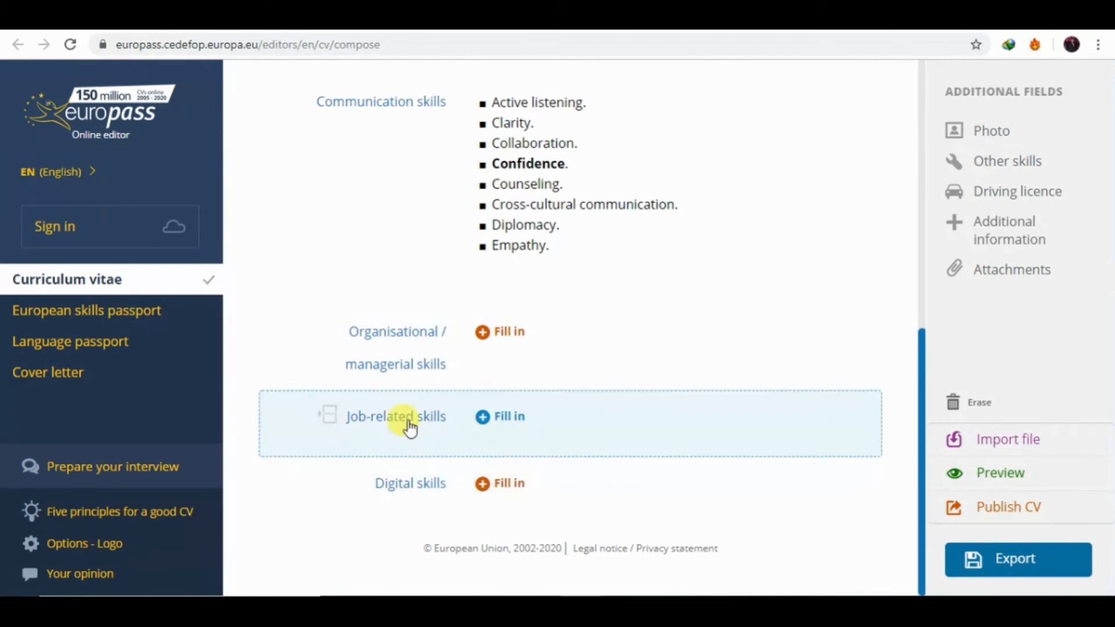
left_click(510, 434)
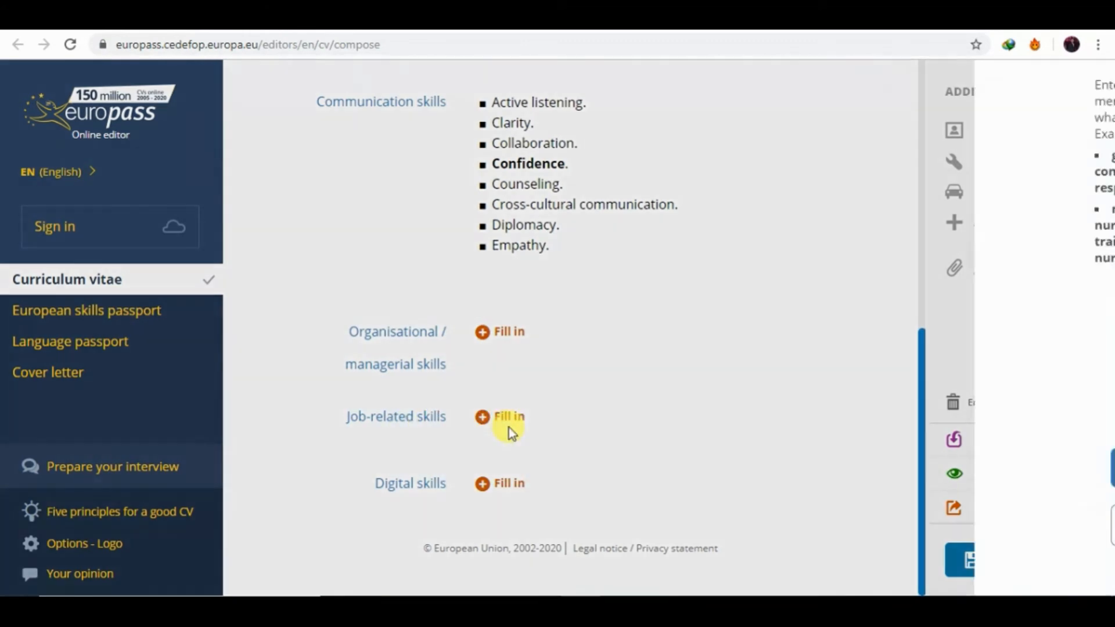
left_click(526, 257)
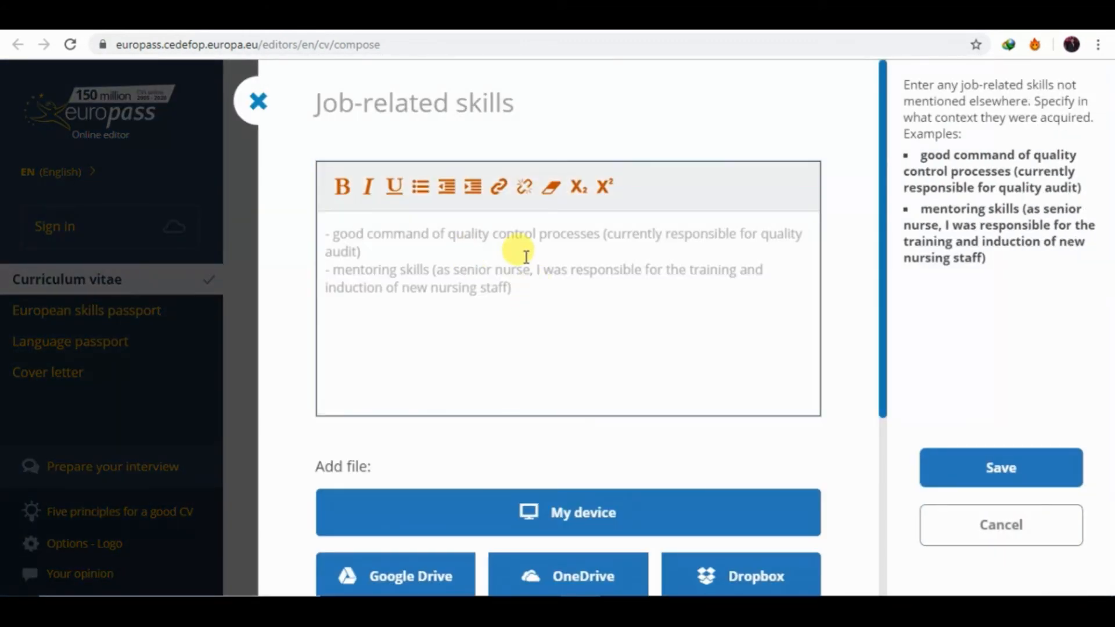
type("write about job ex")
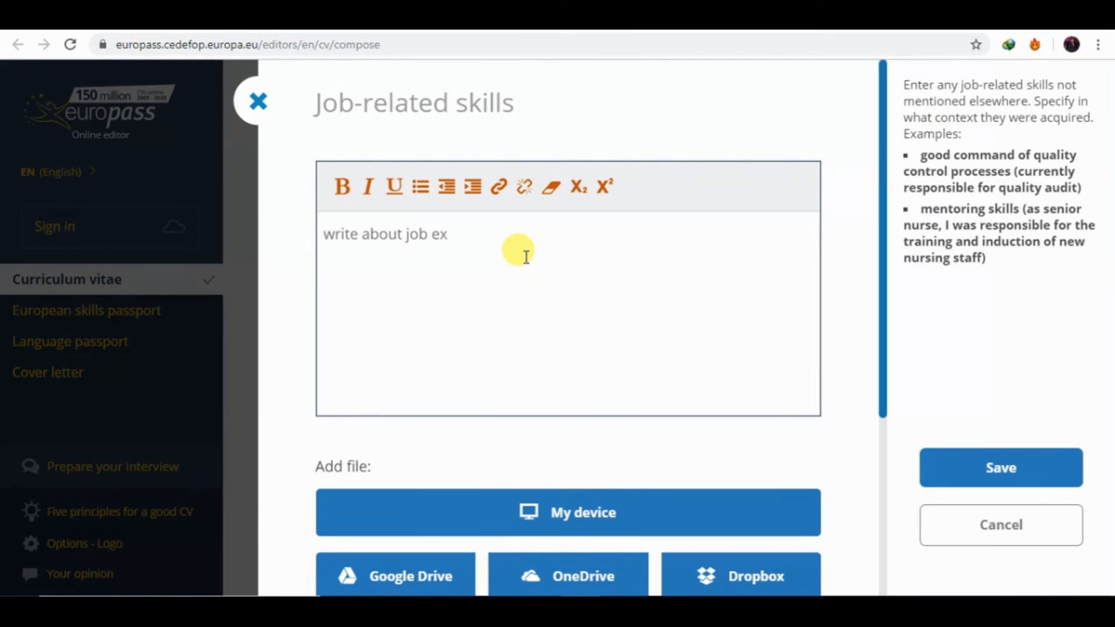
type("ce")
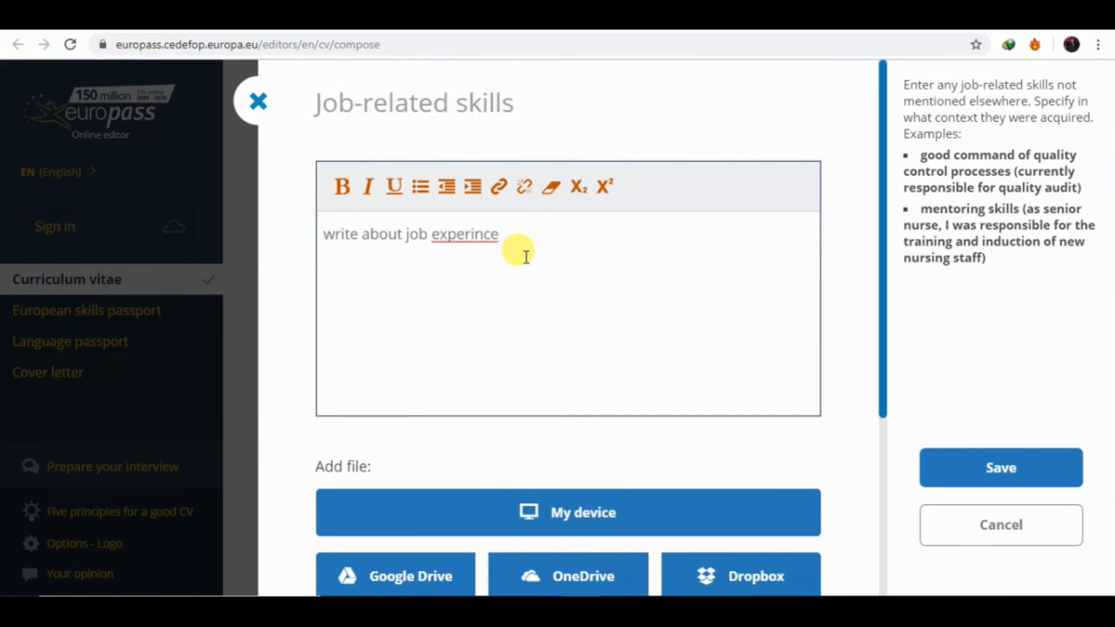
key("BackSpace")
key("BackSpace")
key("BackSpace")
key("BackSpace")
key("BackSpace")
key("BackSpace")
key("BackSpace")
key("BackSpace")
key("BackSpace")
key("BackSpace")
key("BackSpace")
key("BackSpace")
key("BackSpace")
key("BackSpace")
key("BackSpace")
key("BackSpace")
key("BackSpace")
key("BackSpace")
key("BackSpace")
key("BackSpace")
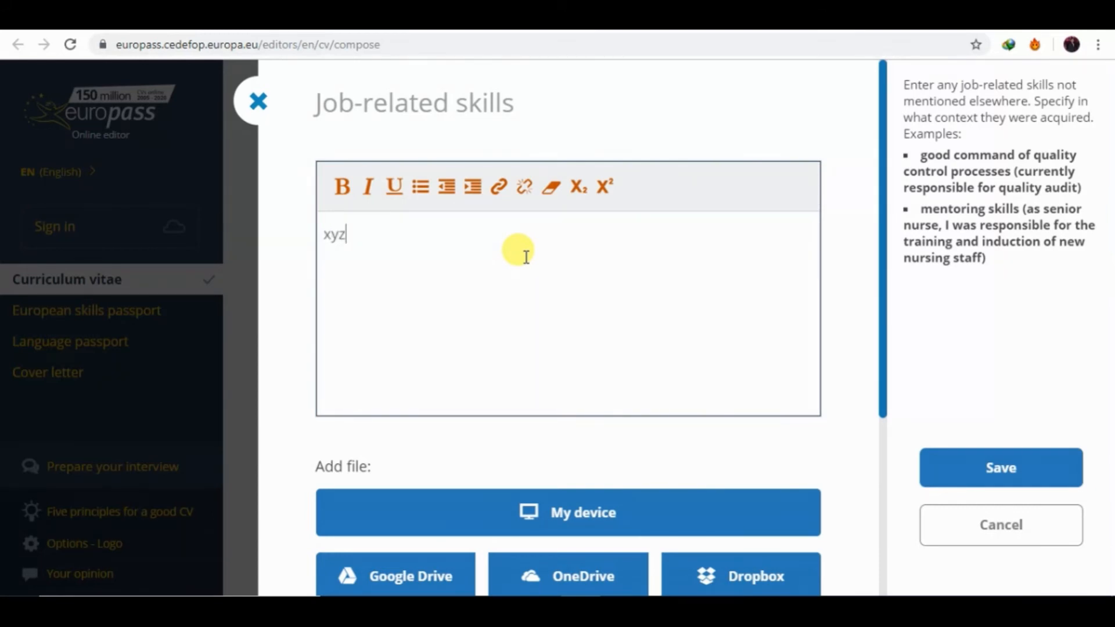
left_click(958, 457)
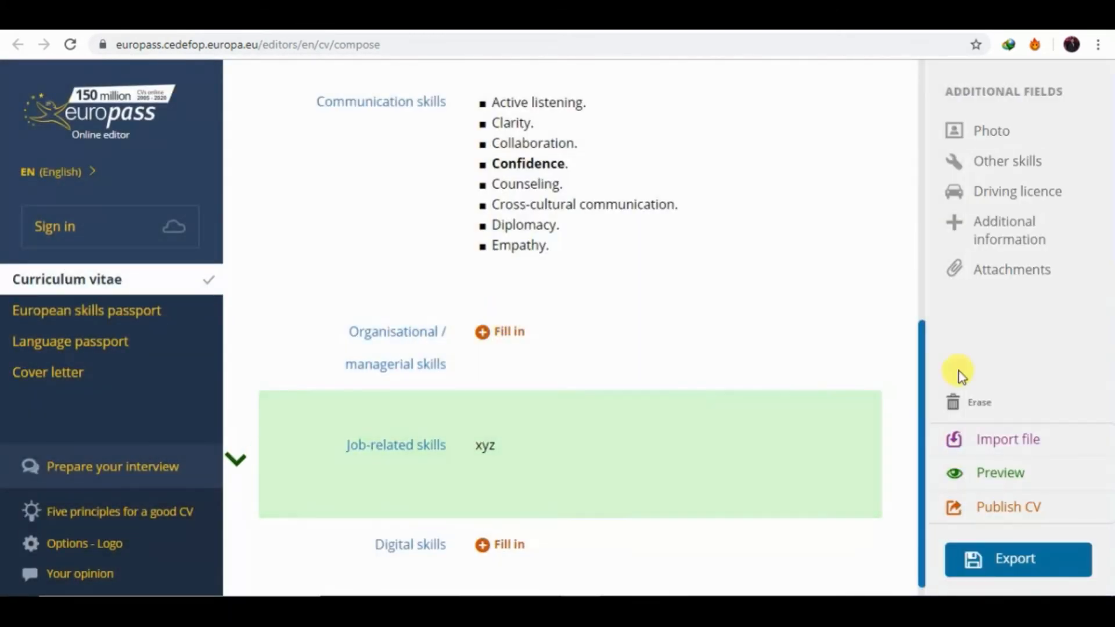
scroll(922, 387, "down", 1)
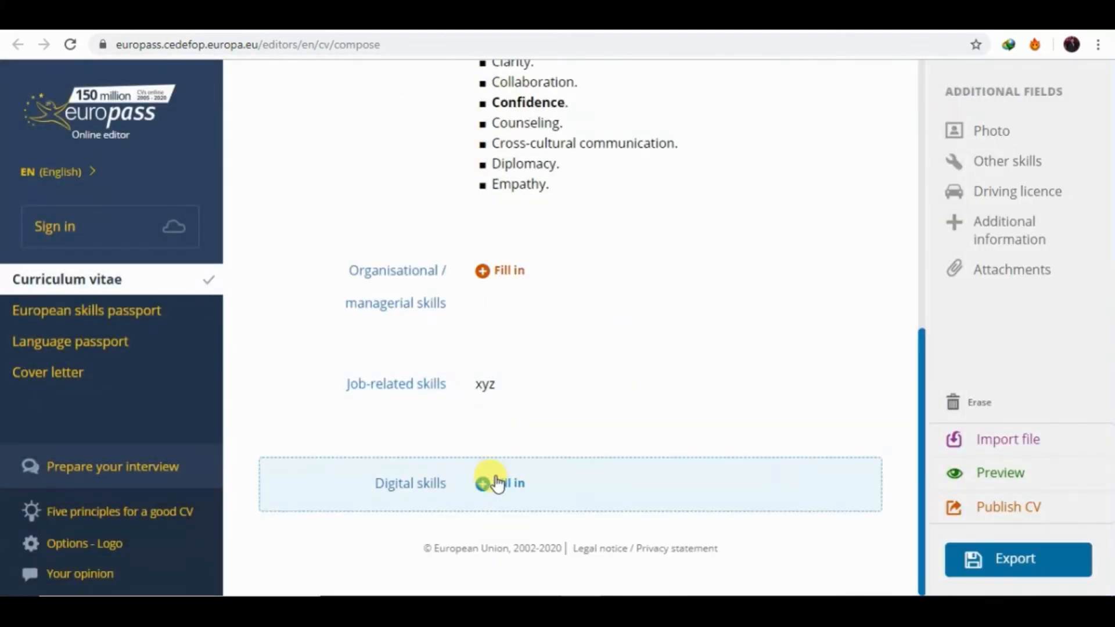
Rate Information processing as Independent user and Communication as Proficient user in Digital skills.
left_click(500, 485)
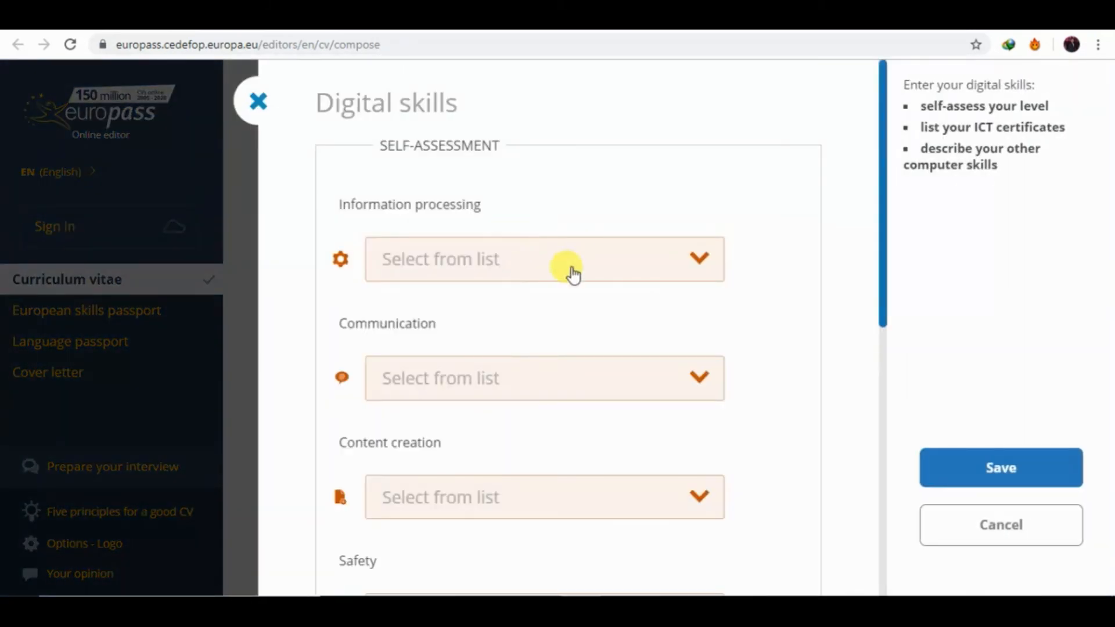
left_click(535, 278)
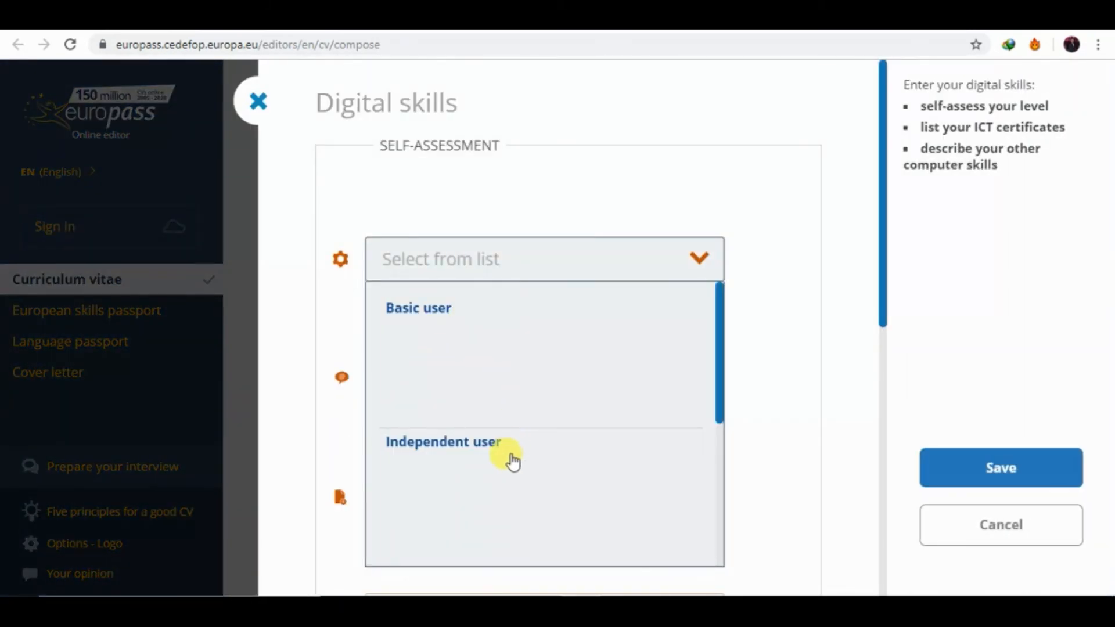
left_click(521, 434)
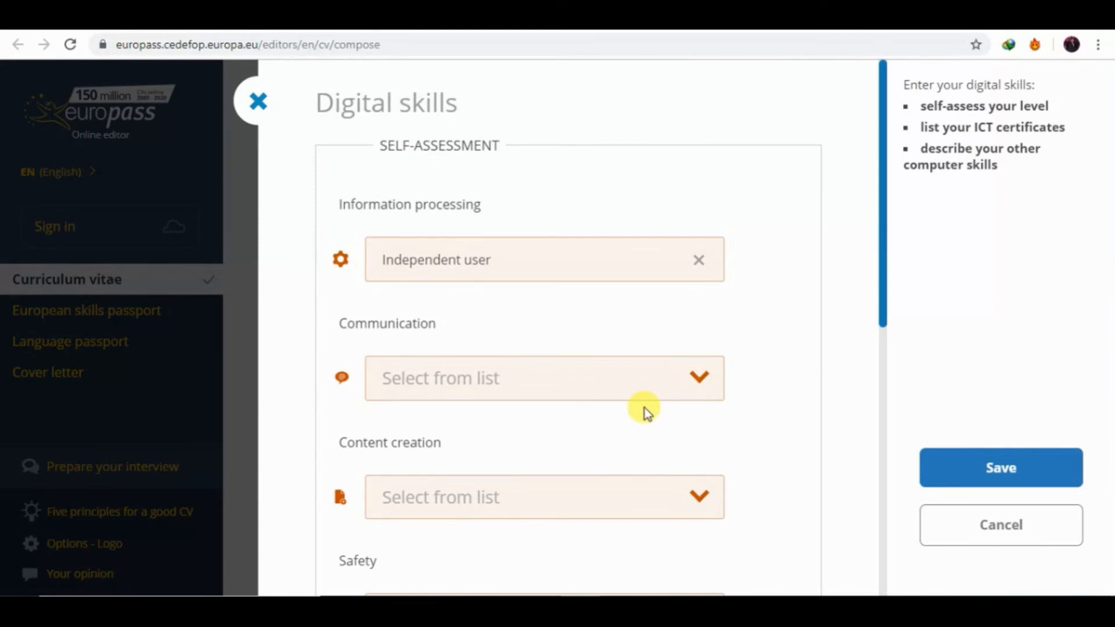
left_click(588, 387)
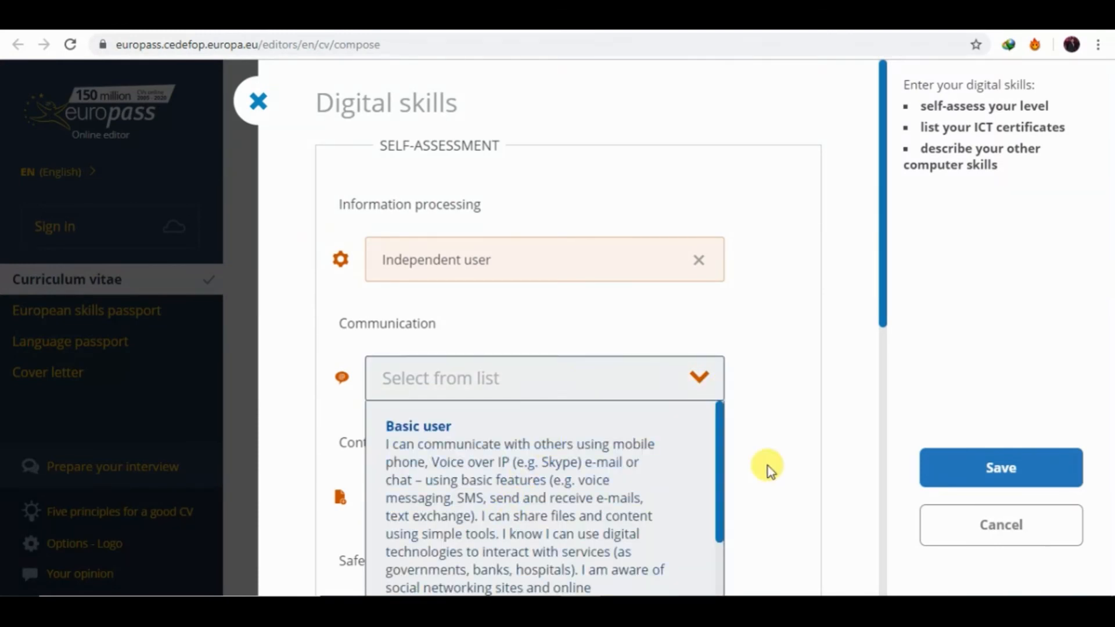
left_click_drag(720, 482, 712, 585)
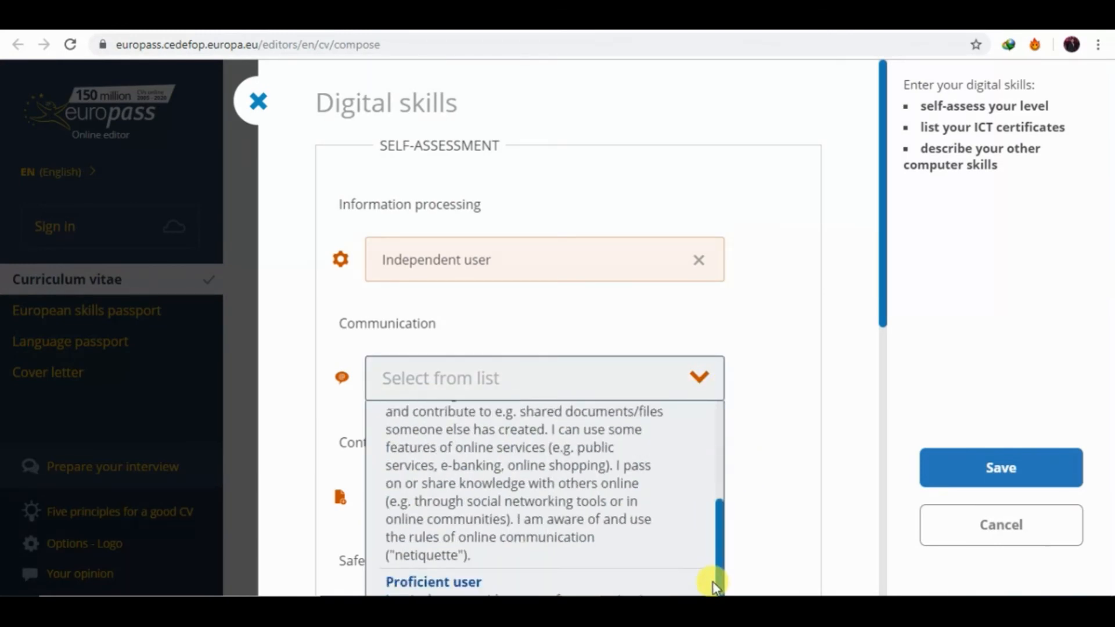
left_click(622, 583)
left_click_drag(880, 306, 883, 355)
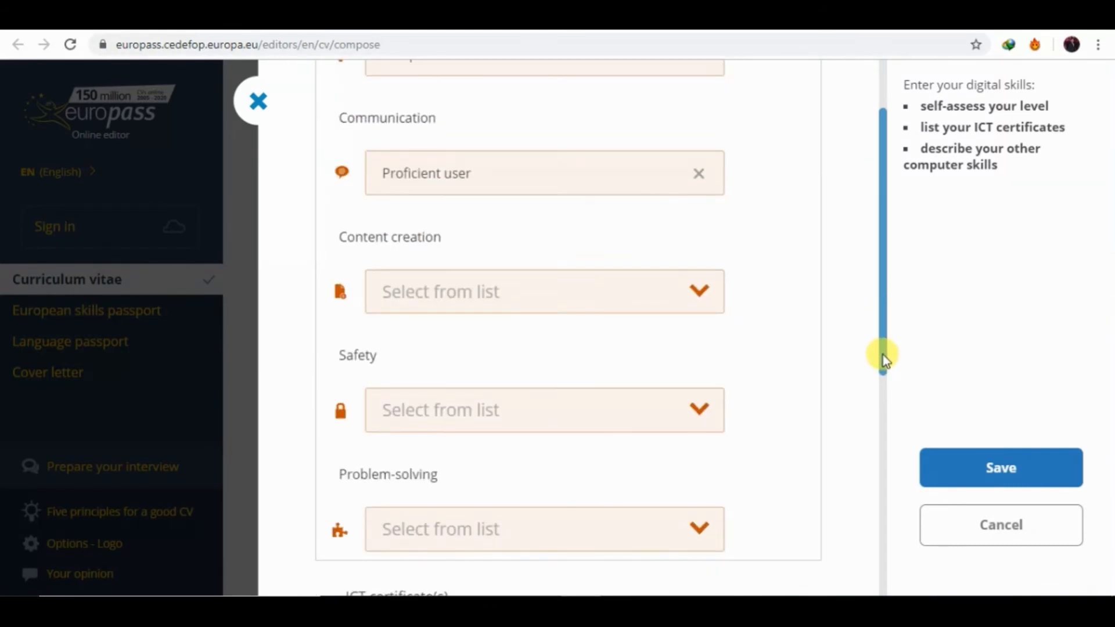
Rate Content creation as Proficient user and Safety as Basic user.
left_click(483, 289)
left_click_drag(718, 428, 719, 587)
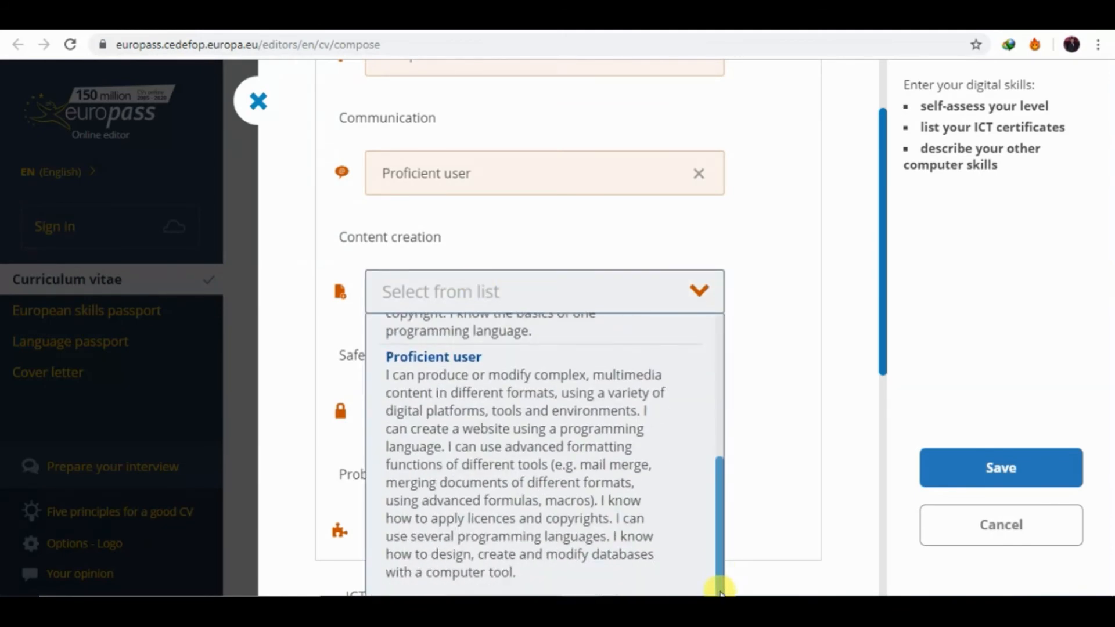
left_click(450, 386)
left_click(500, 413)
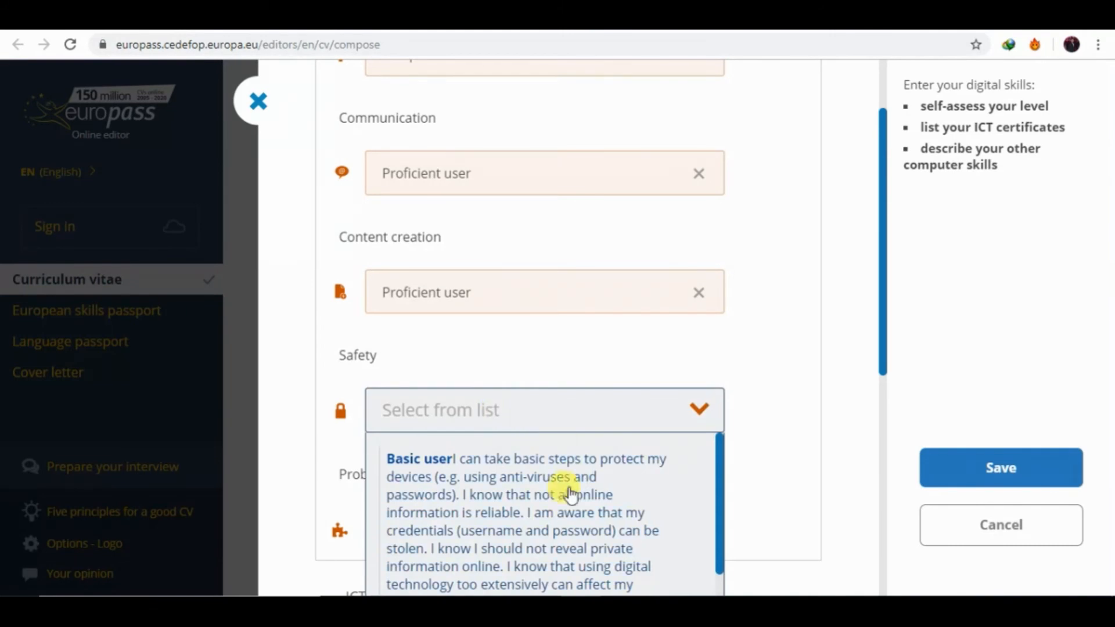
left_click(554, 496)
left_click_drag(883, 371, 897, 467)
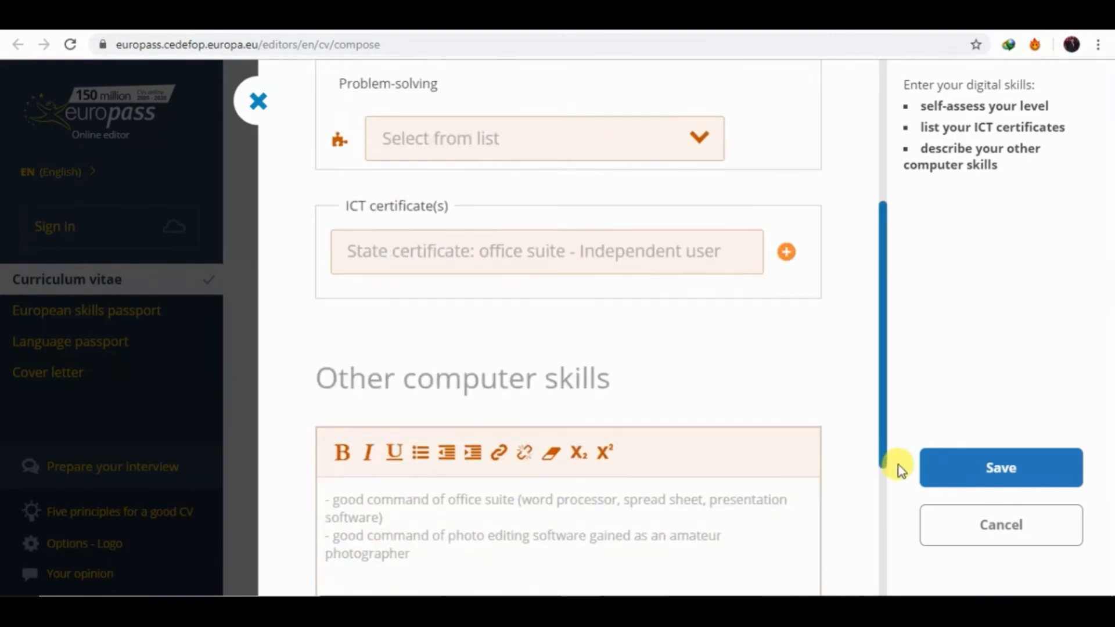
Enter 'graphic designing from digiskills pakistan 2018' as the ICT certificate and save Digital skills.
left_click(539, 264)
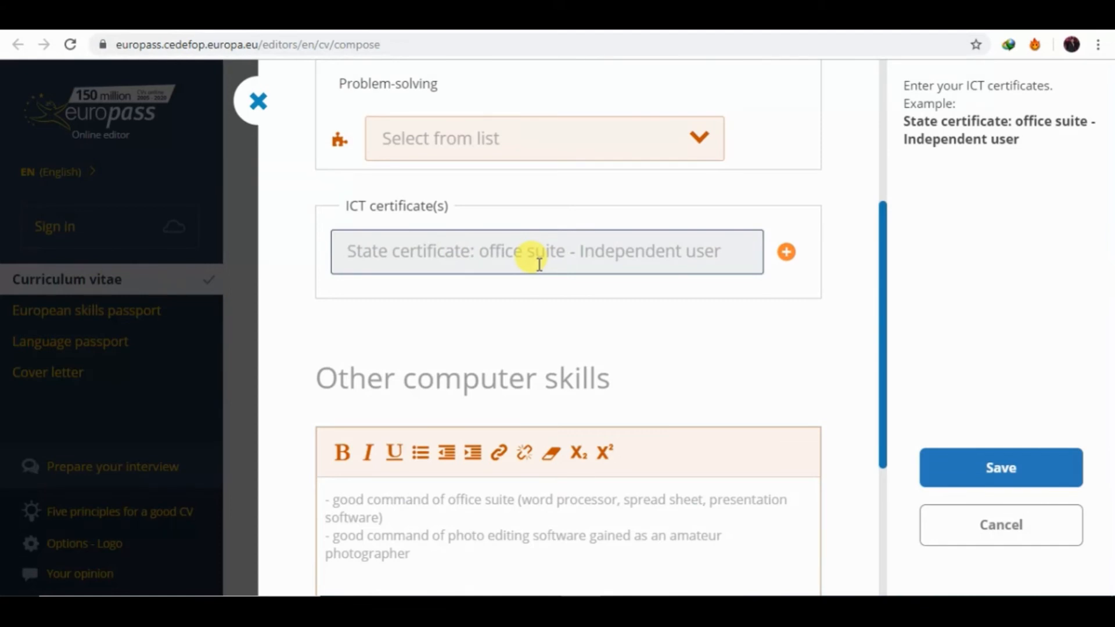
type("graphic designing from dig")
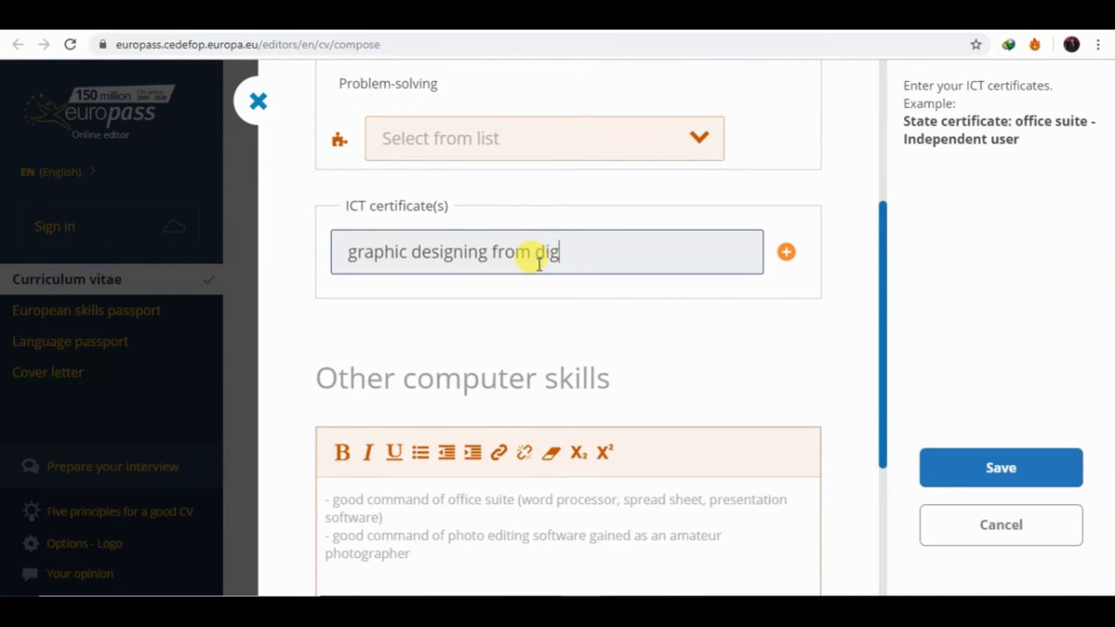
type("iskills ")
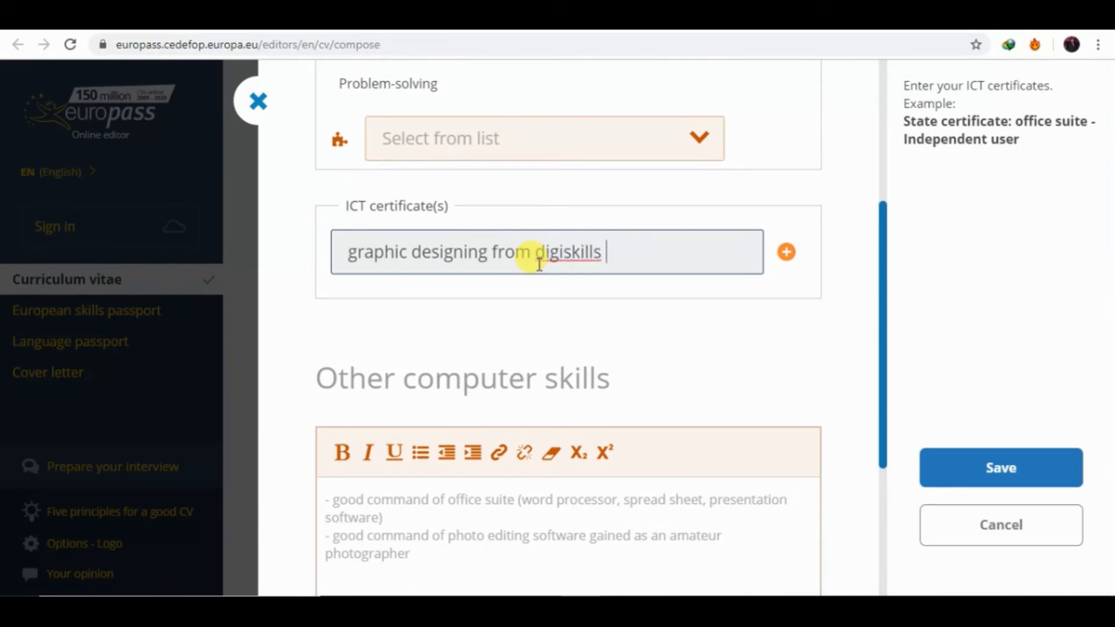
type("pakista")
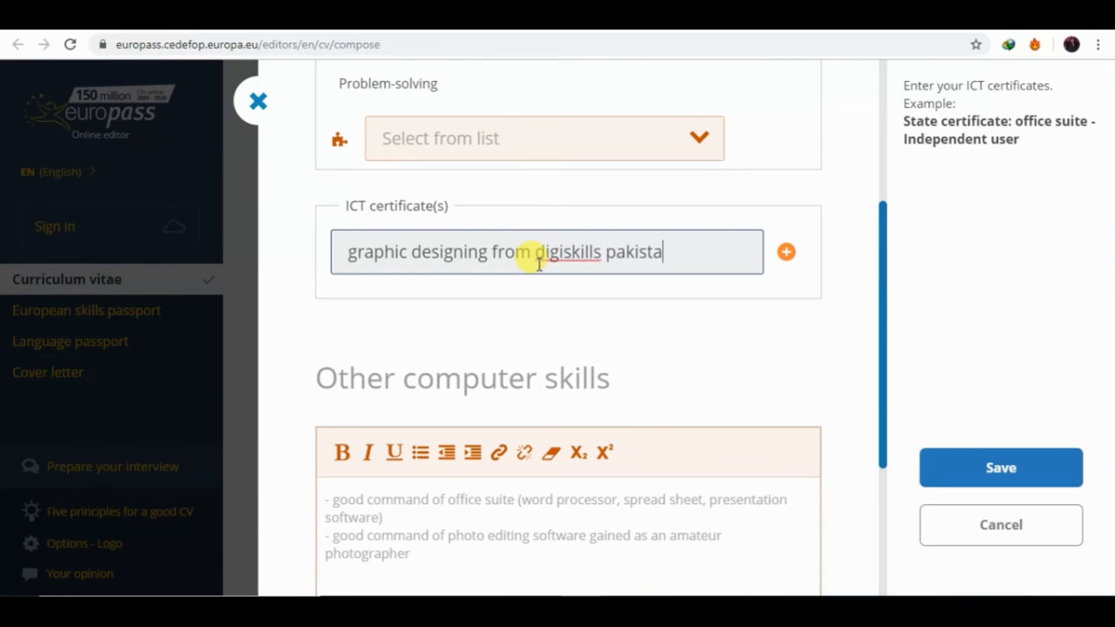
type("n ")
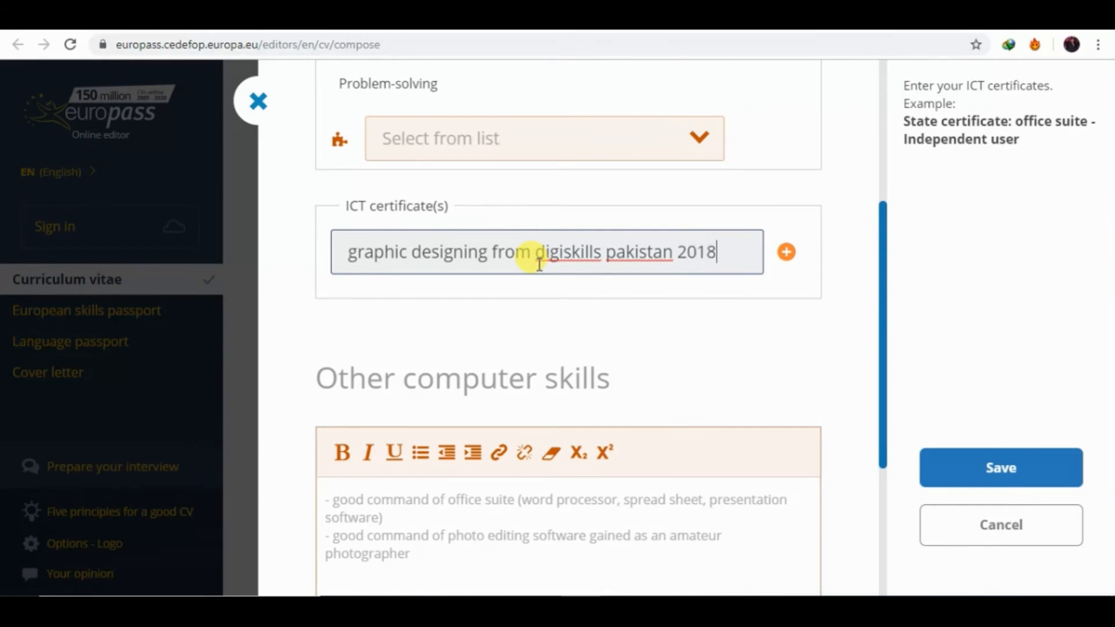
type("2018")
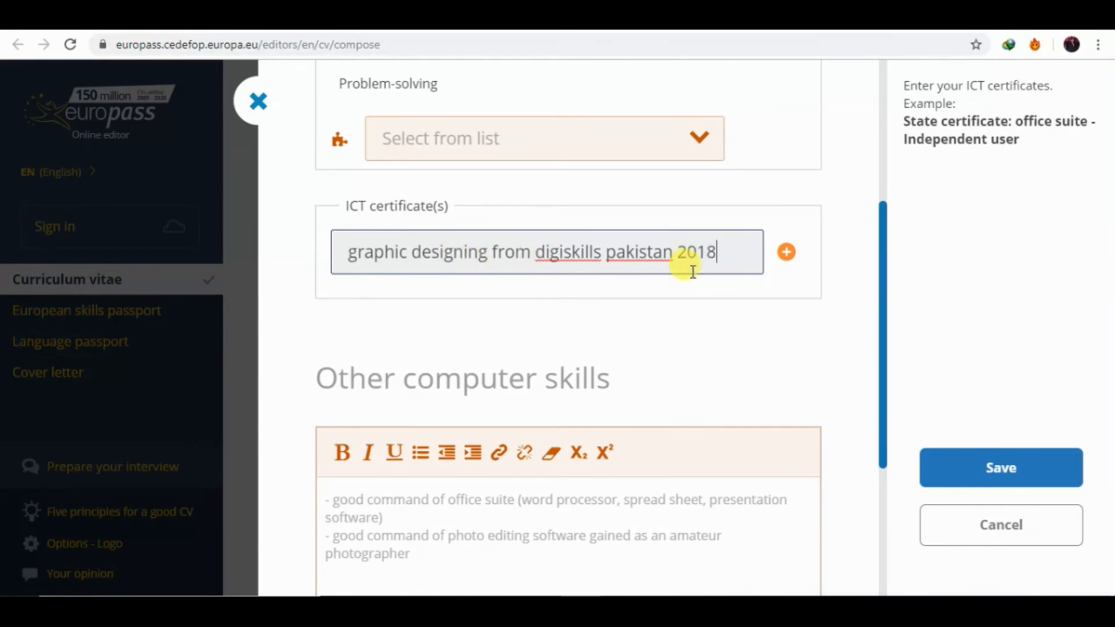
left_click(947, 478)
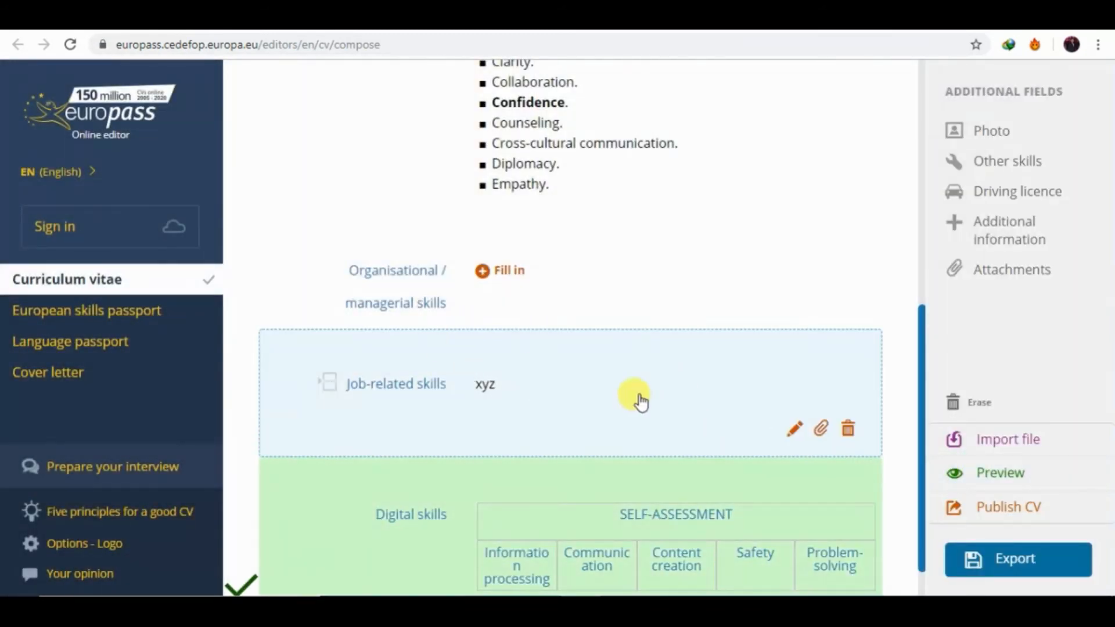
left_click_drag(921, 433, 921, 219)
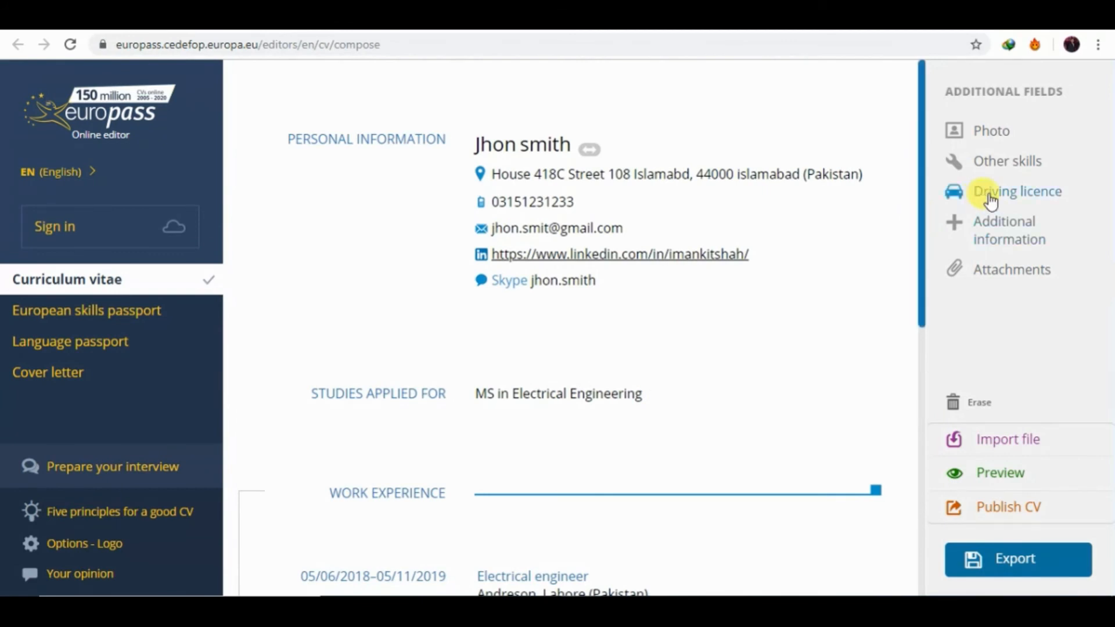
left_click(991, 162)
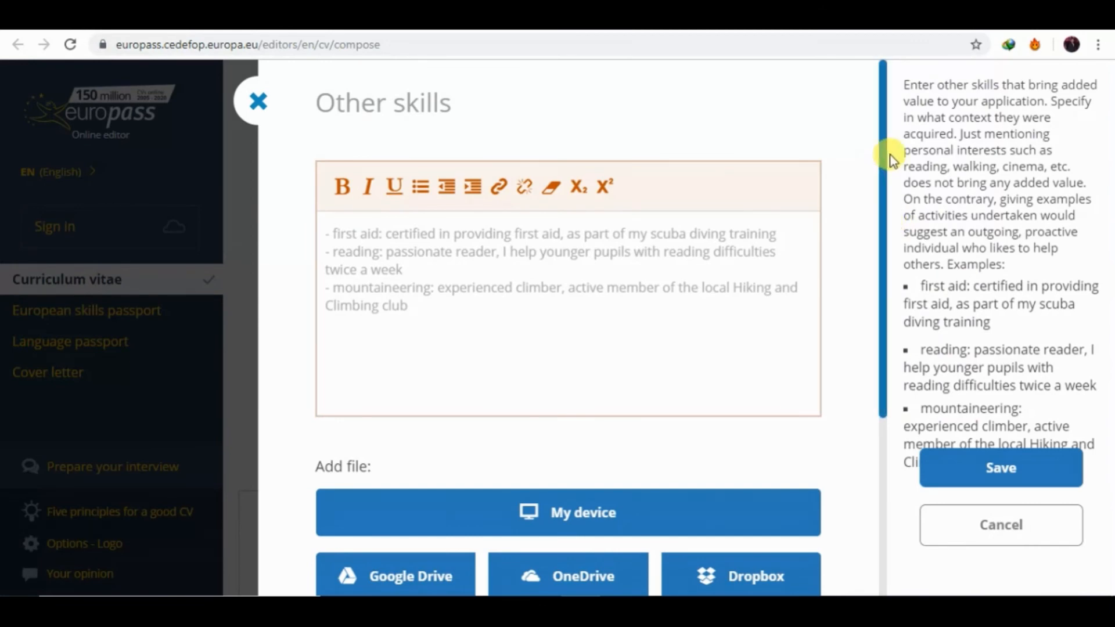
left_click(957, 526)
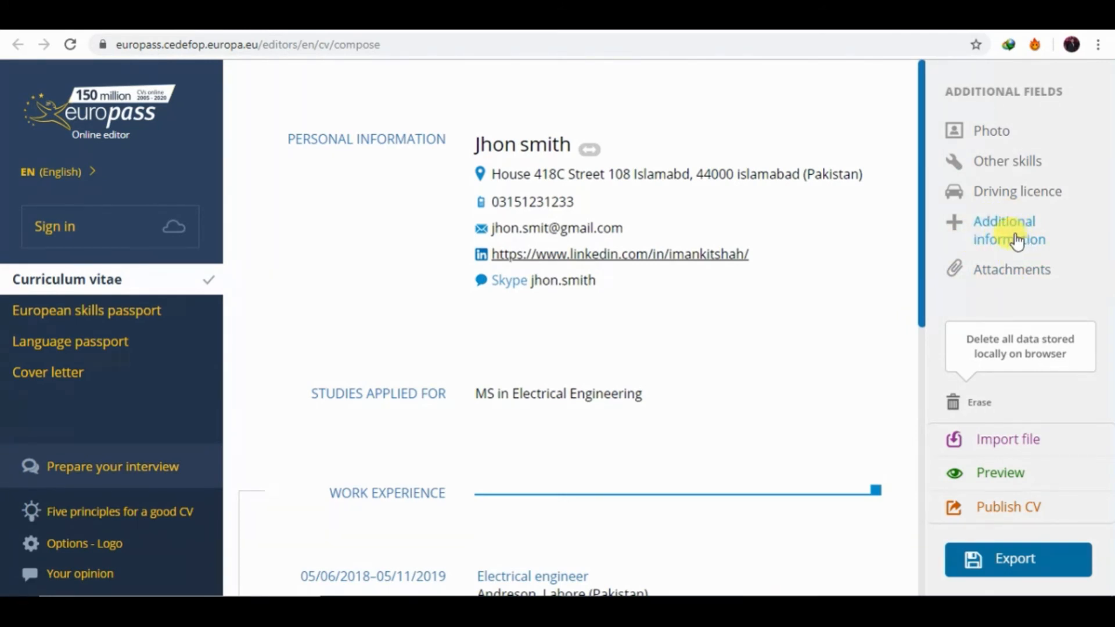
left_click(1016, 240)
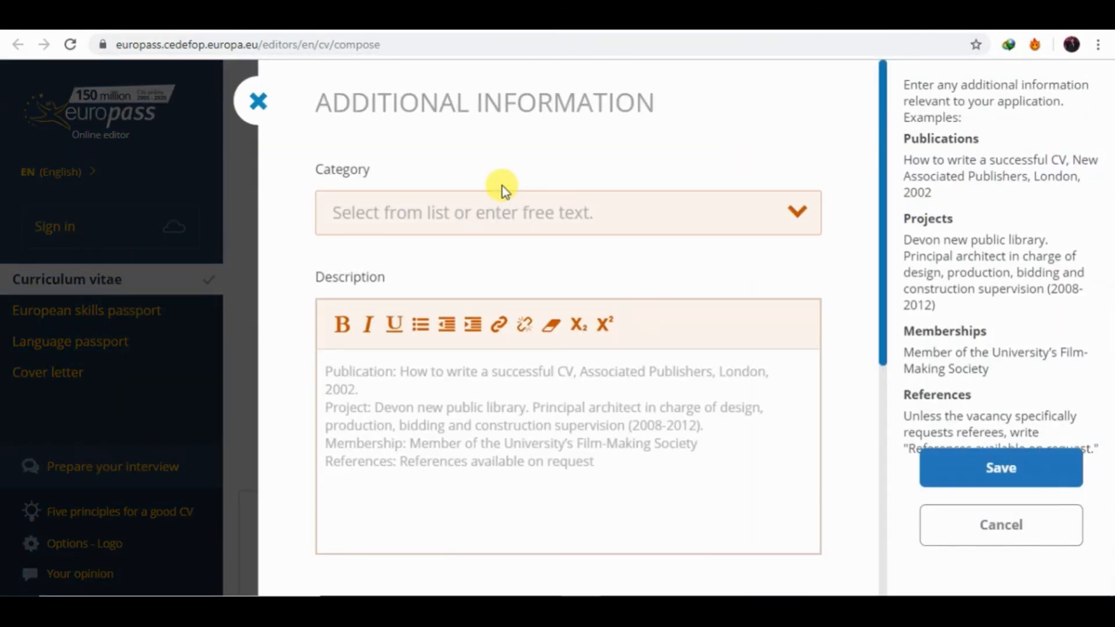
Choose the Projects category, paste the four bulleted engineering projects as description, and save.
left_click(789, 206)
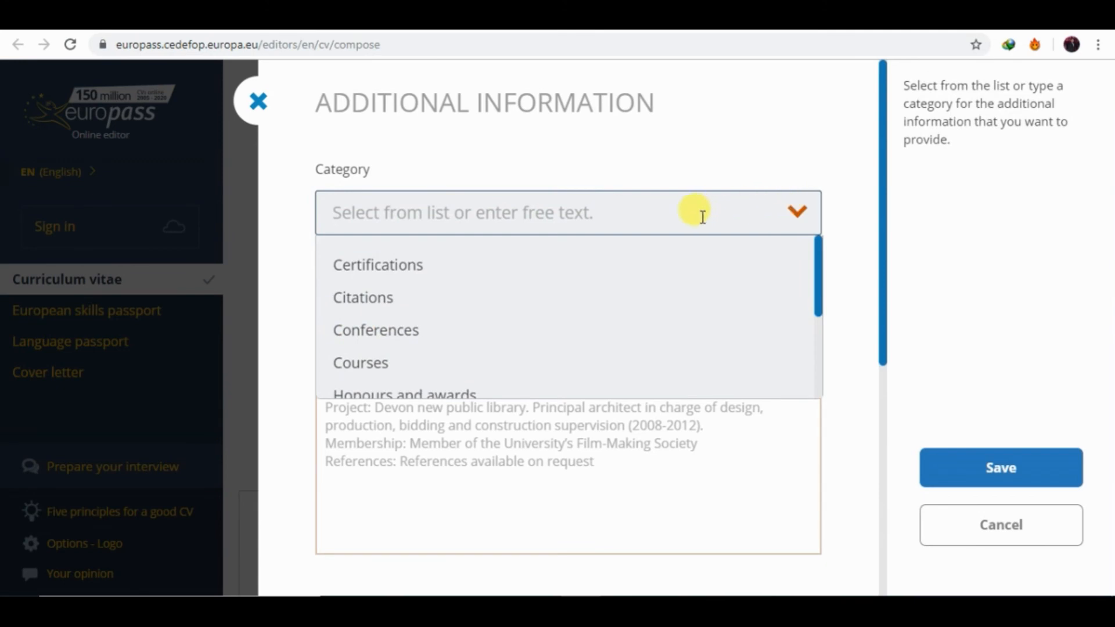
type("p")
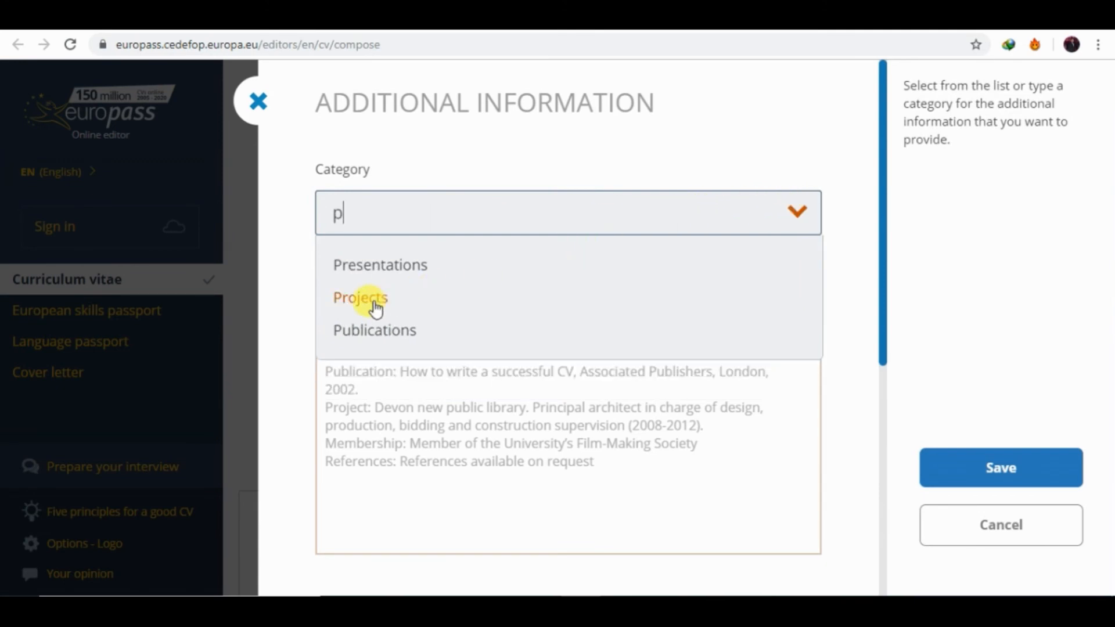
left_click(374, 299)
left_click(430, 387)
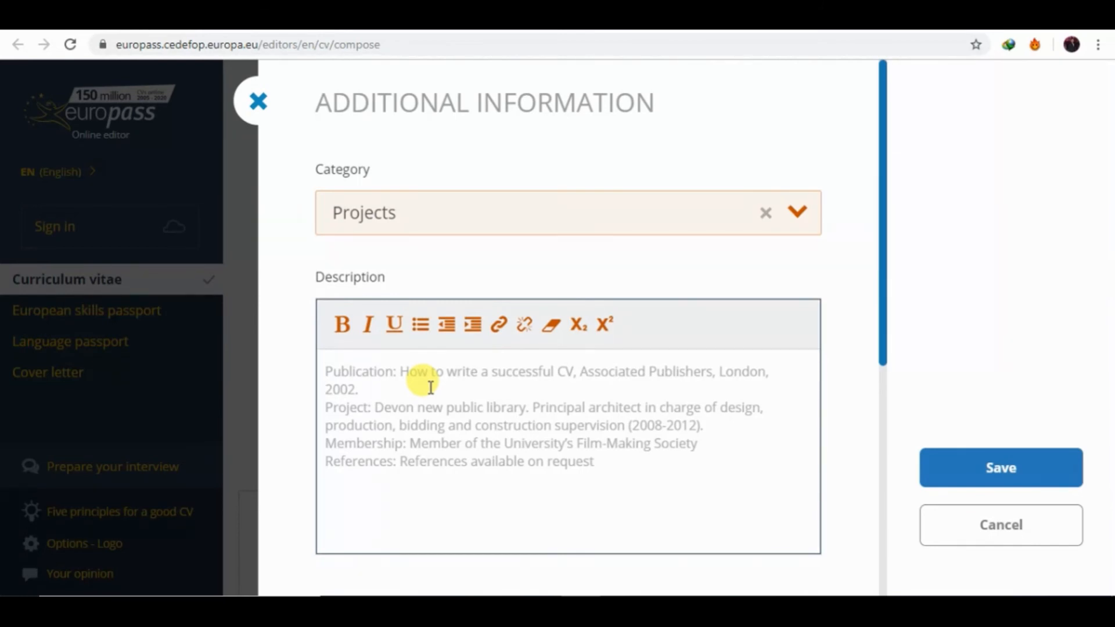
type("write about your projects")
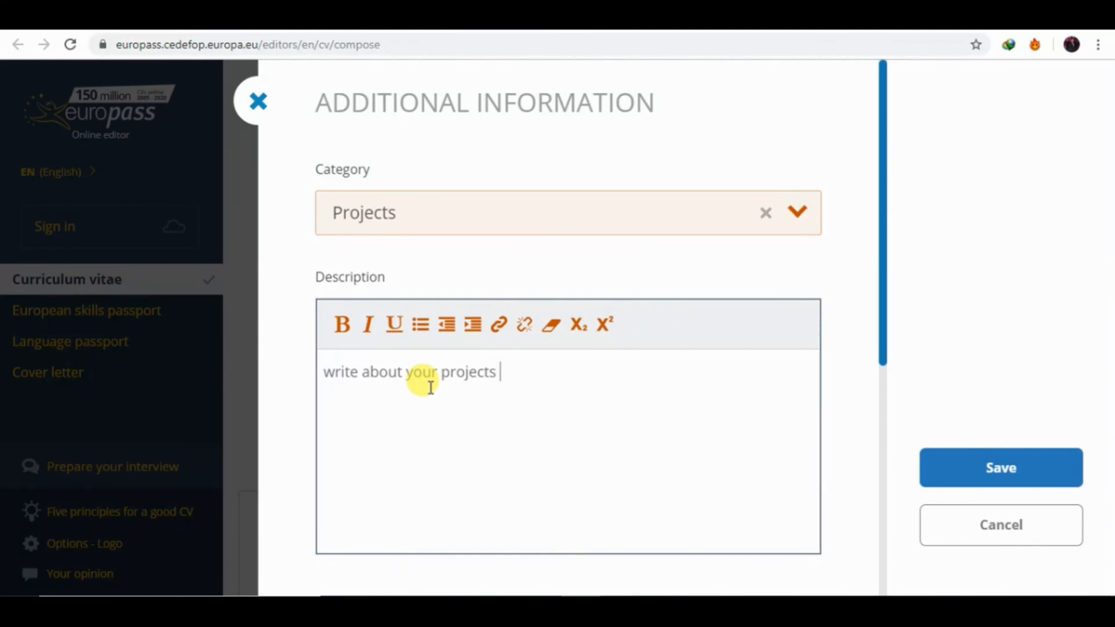
key("BackSpace")
key("BackSpace")
key("BackSpace")
key("BackSpace")
key("BackSpace")
key("BackSpace")
key("BackSpace")
key("BackSpace")
key("BackSpace")
key("BackSpace")
key("BackSpace")
key("BackSpace")
key("BackSpace")
key("BackSpace")
key("BackSpace")
key("BackSpace")
key("BackSpace")
key("BackSpace")
key("BackSpace")
key("BackSpace")
type("GSM based Substation Monitoring and Control System. ... Zigbee Based Solar Powered Forest Fire Detection and Control System. ... Android Based Electrical Appliance Control. ... Photovoltaic Solar Power Generation with Maximum Power Point Tracking.")
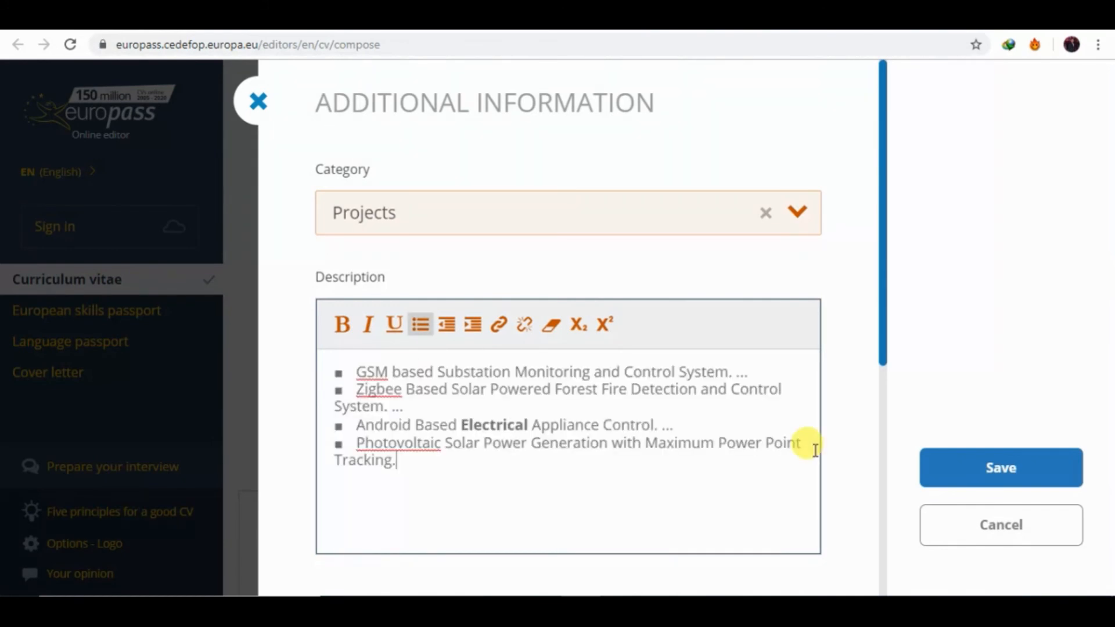
left_click(972, 477)
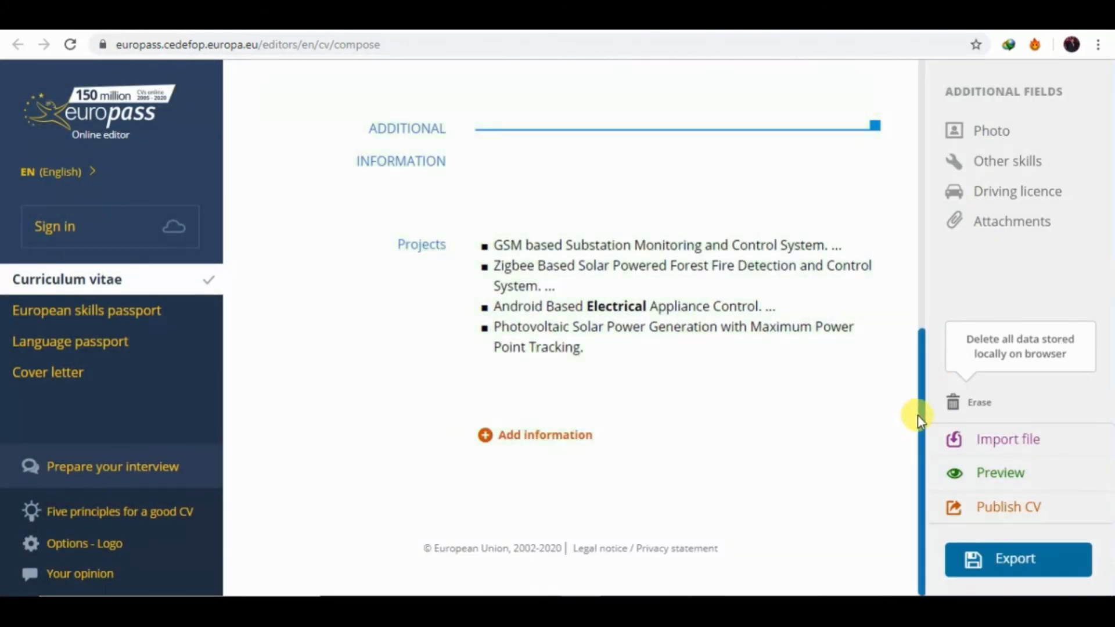
Change the surname's first letter to a capital 'S' in Personal information and save.
left_click_drag(921, 415, 922, 87)
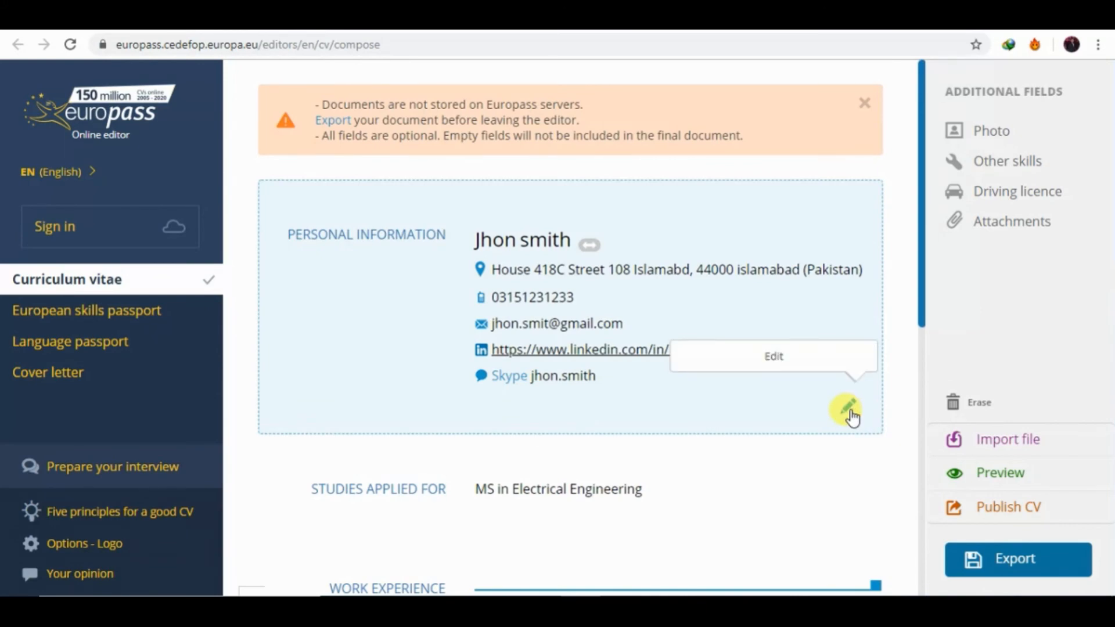
left_click(849, 410)
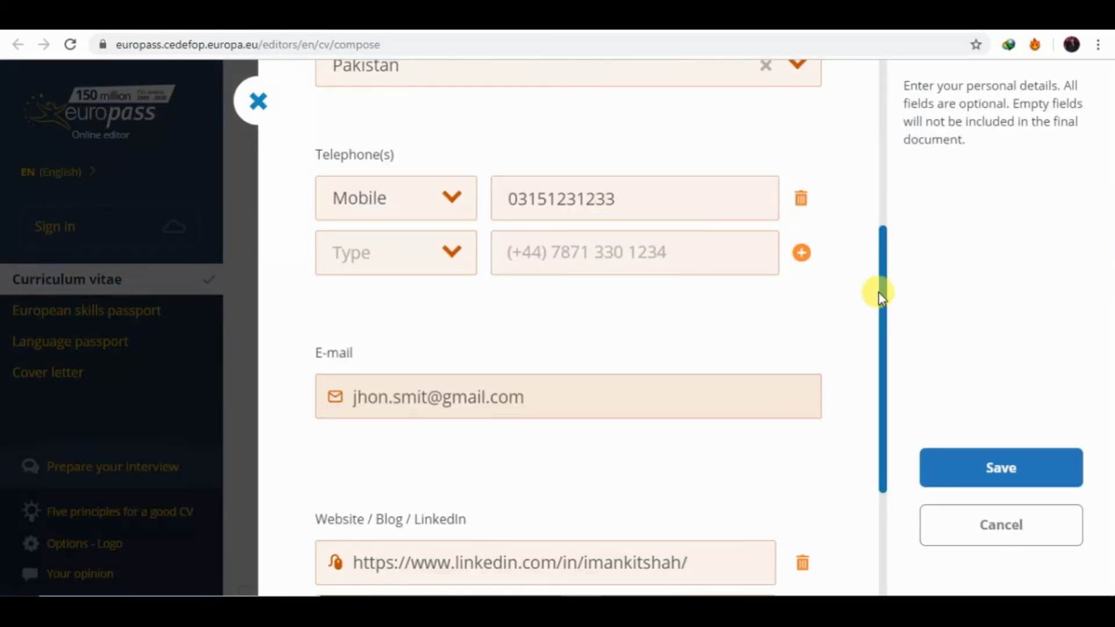
left_click_drag(880, 296, 884, 112)
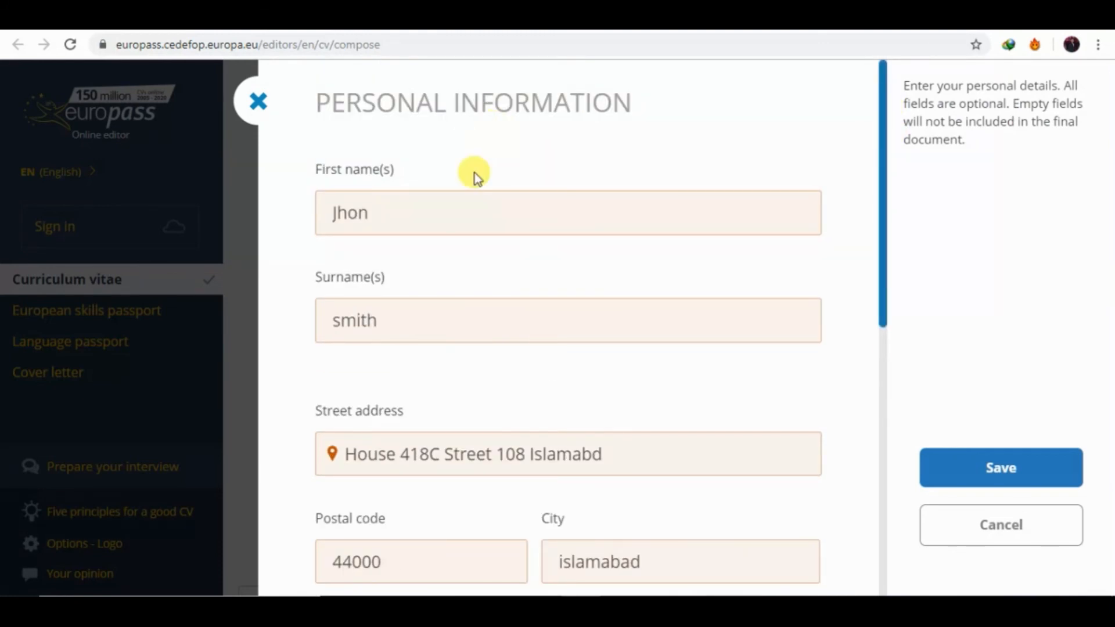
left_click(338, 322)
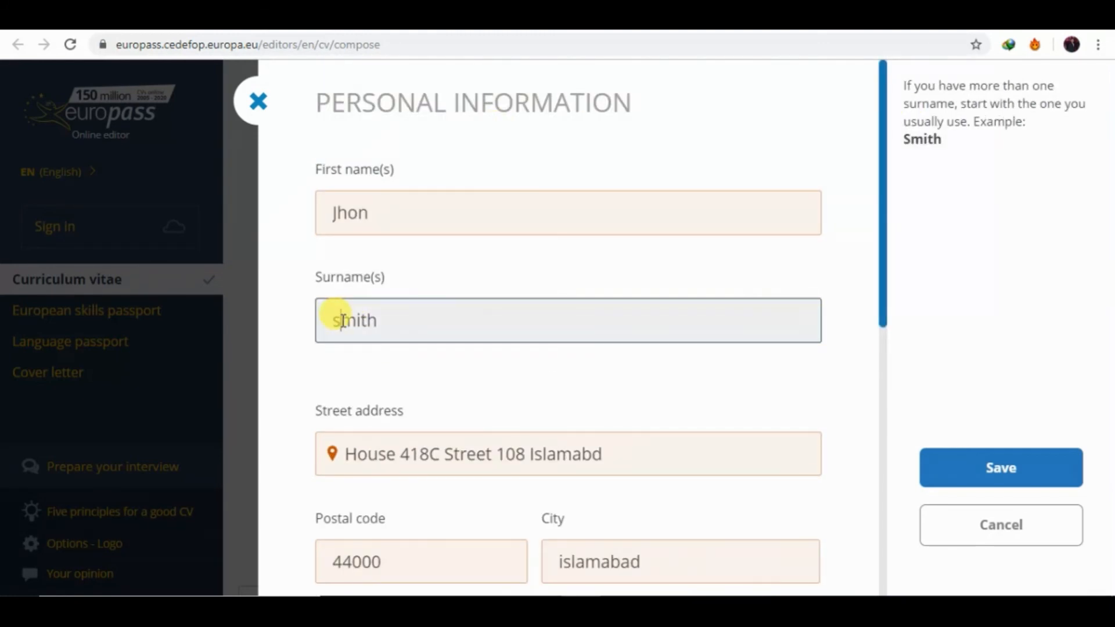
key("BackSpace")
type("S")
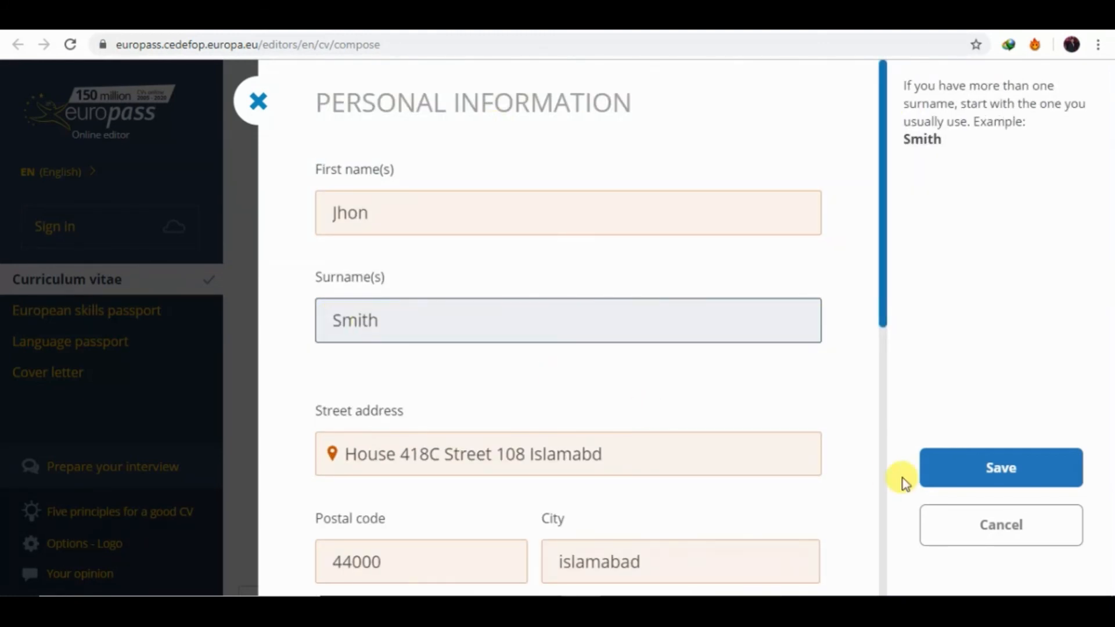
left_click(970, 484)
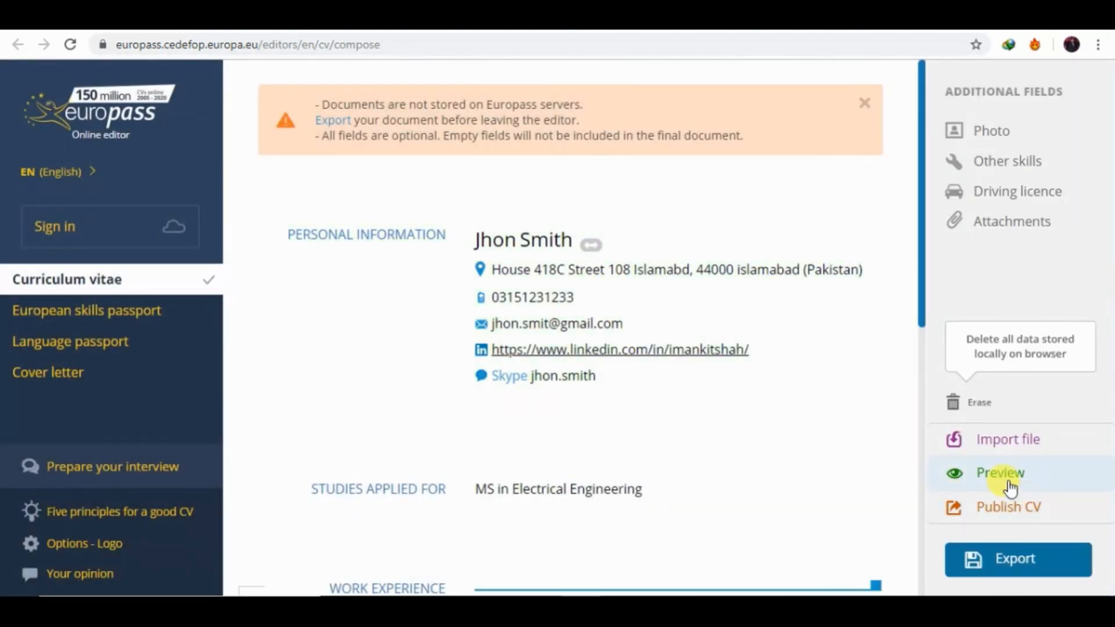
Preview the CV, download it as a PDF and open the file.
left_click(1009, 484)
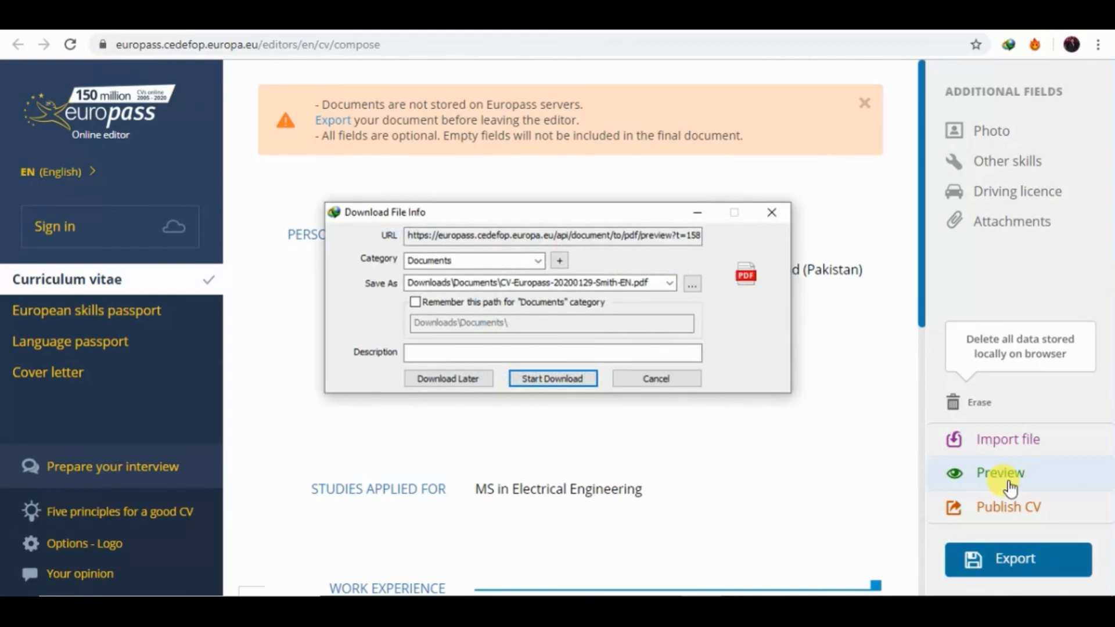
left_click(577, 378)
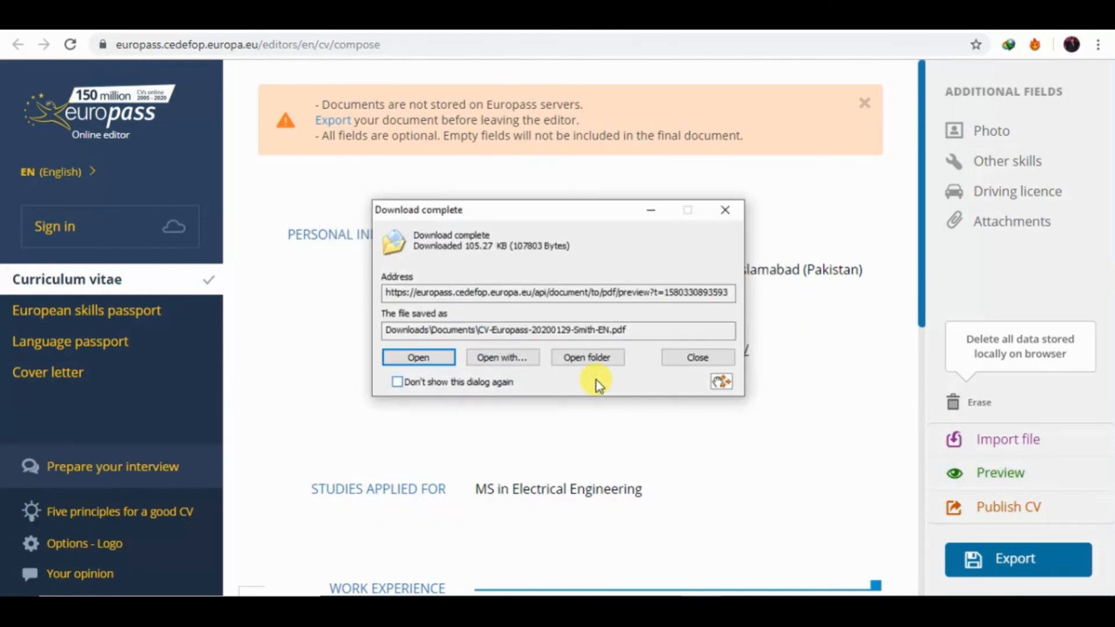
left_click(449, 354)
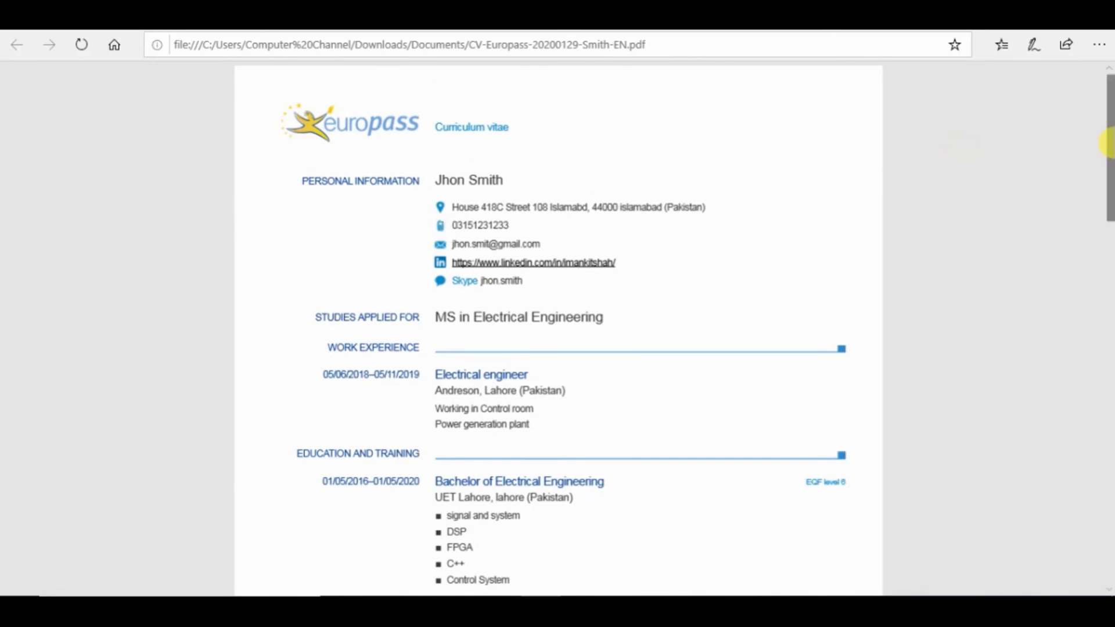
Scroll through the exported two-page CV PDF in Edge, which still shows the Europass logo.
left_click_drag(1109, 145, 1109, 107)
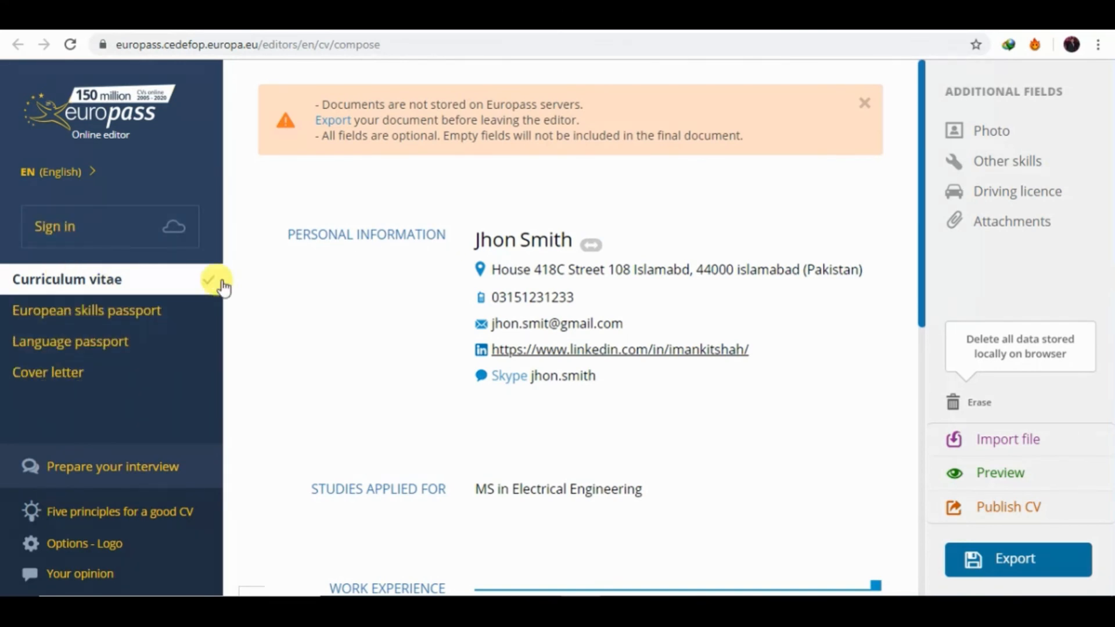
Switch off the Europass logo in the Logo options and close the panel.
scroll(922, 268, "down", 10)
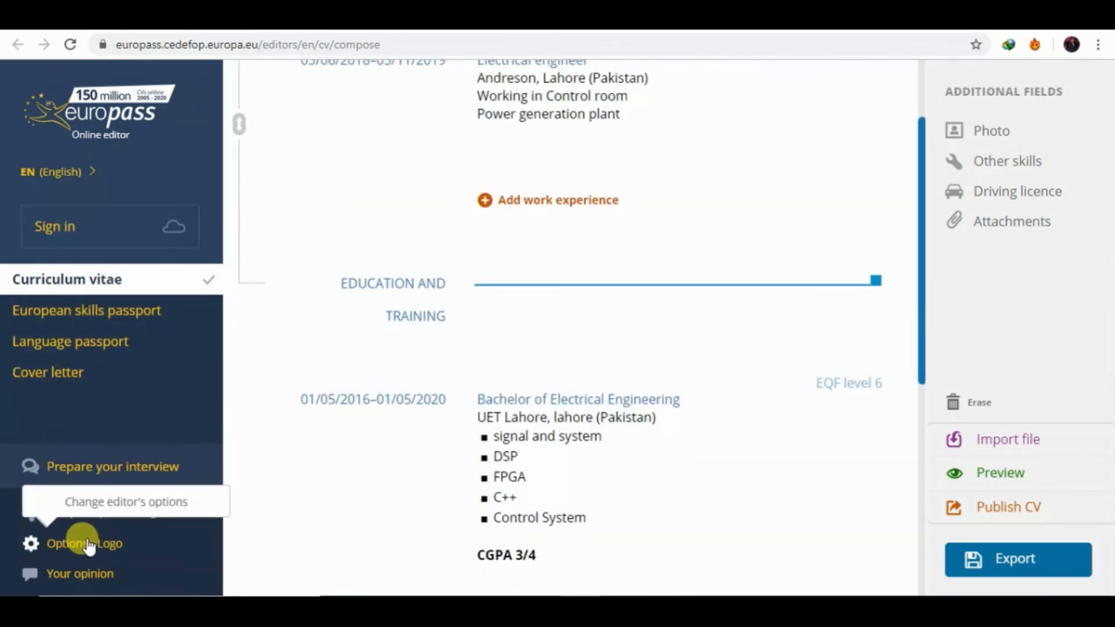
left_click(85, 543)
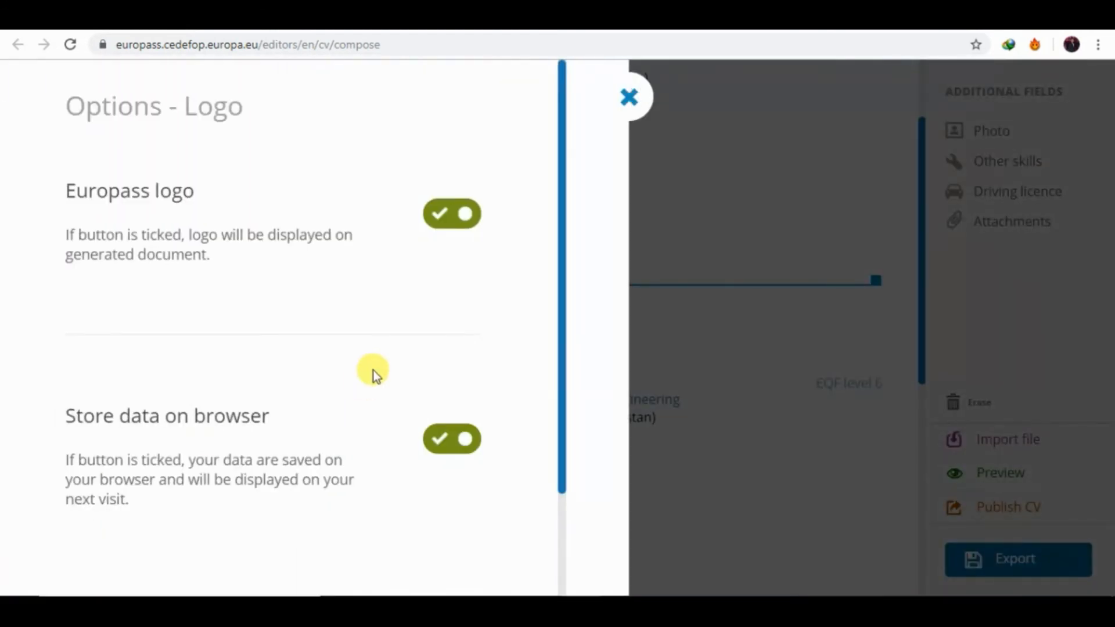
left_click(456, 214)
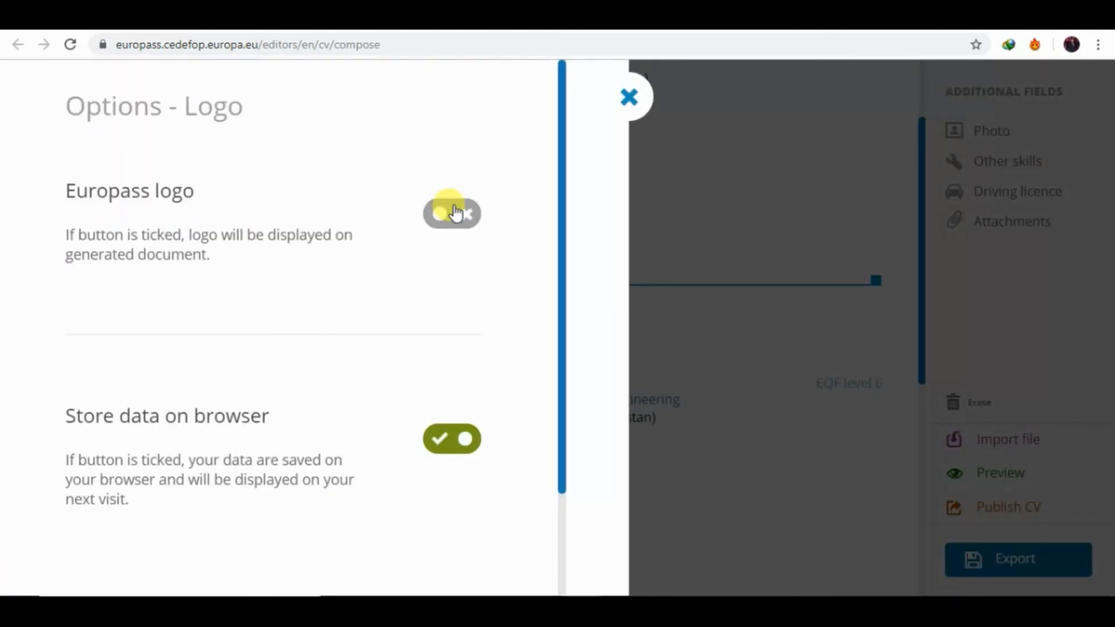
left_click(630, 98)
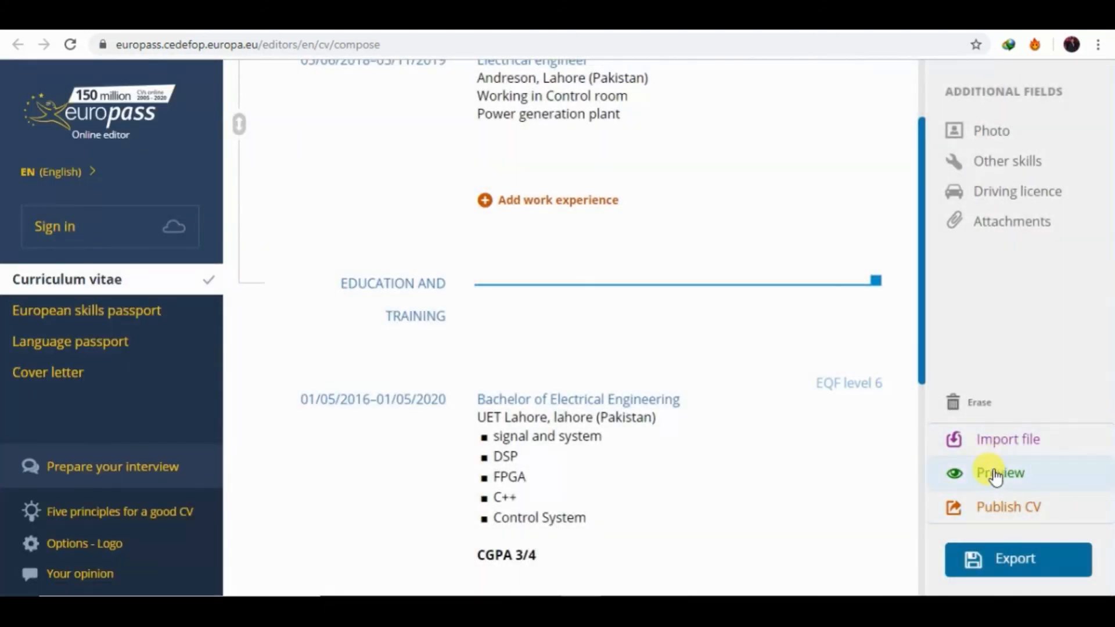
left_click_drag(923, 275, 928, 157)
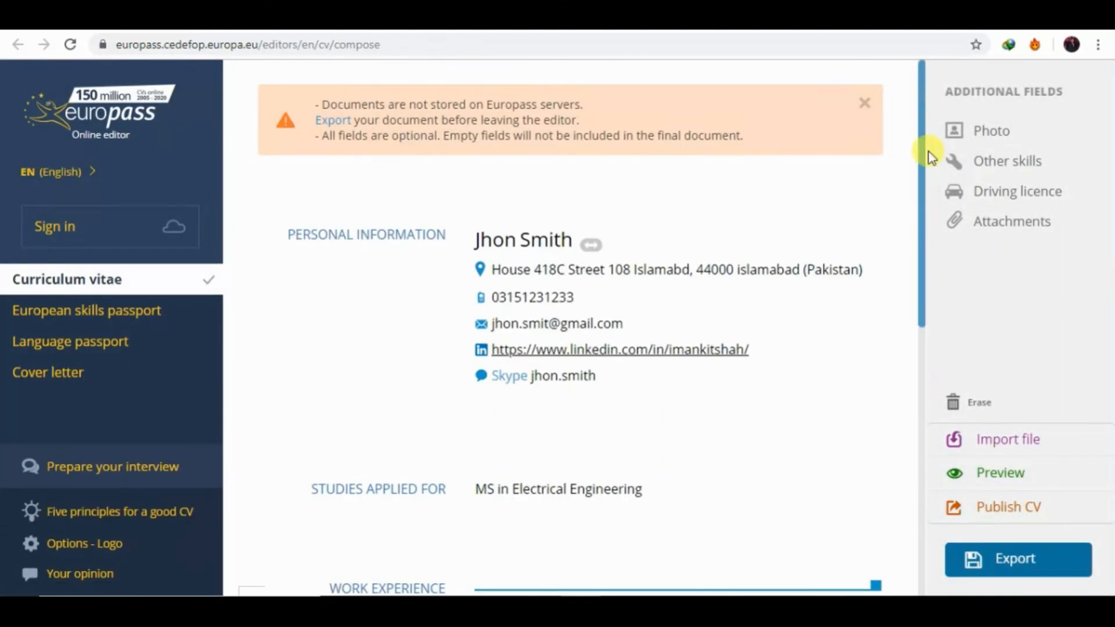
Upload the 'download' picture from the Pictures folder as the CV photo.
left_click(994, 128)
left_click(530, 334)
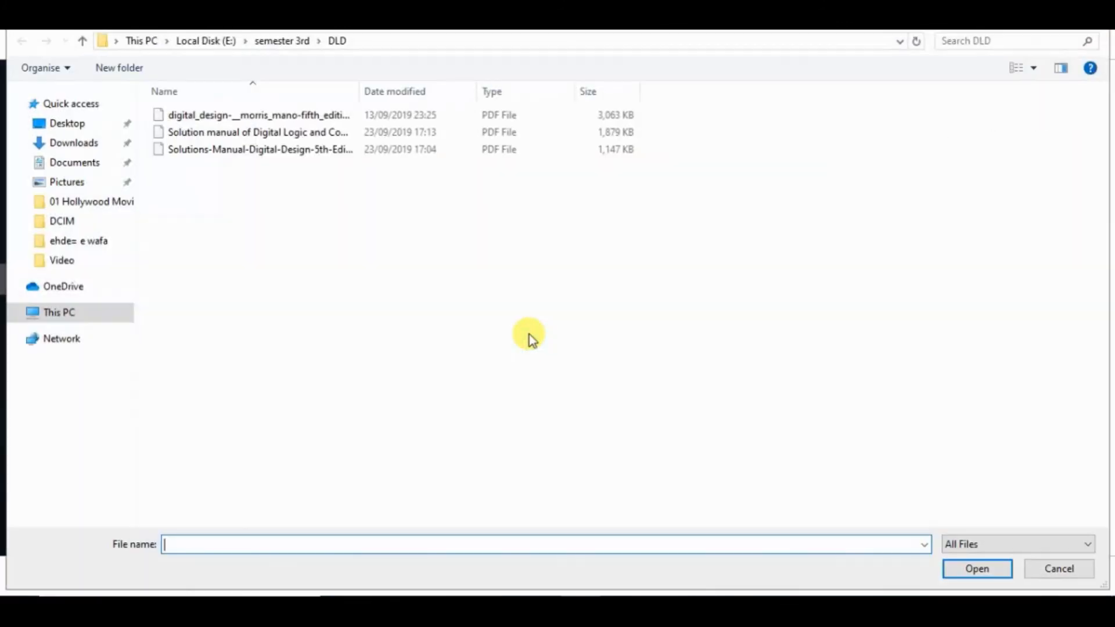
left_click(63, 131)
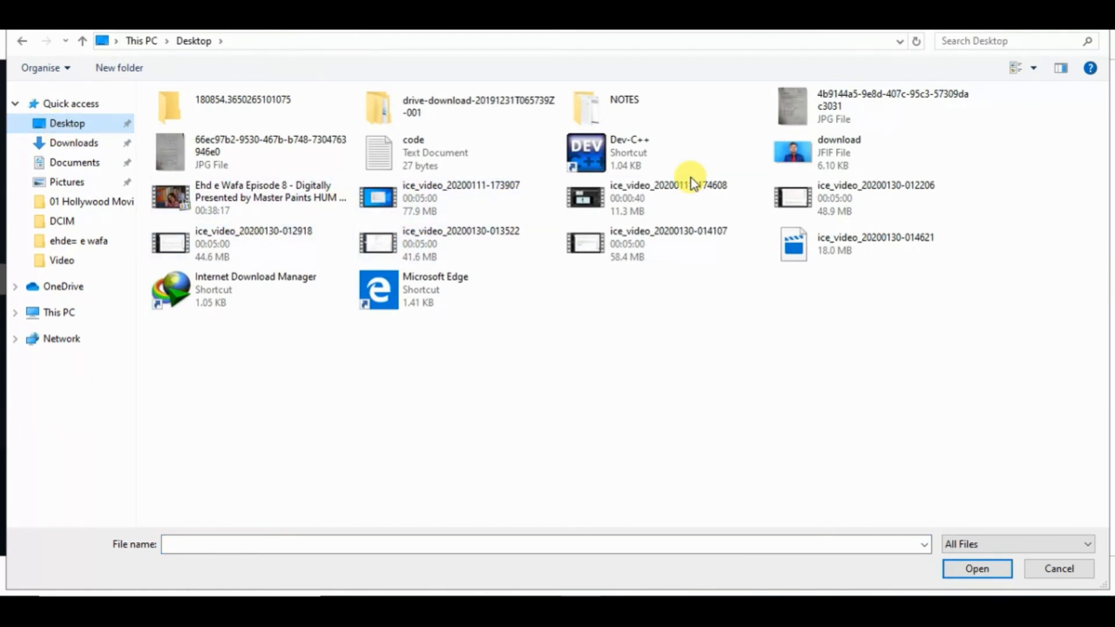
left_click(828, 159)
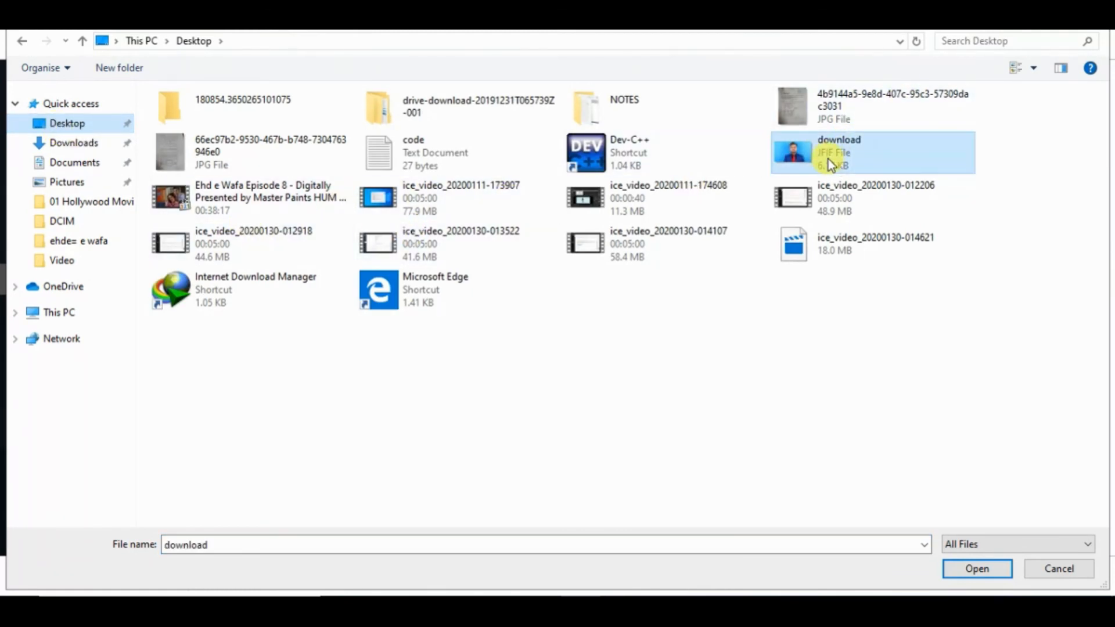
double_click(828, 159)
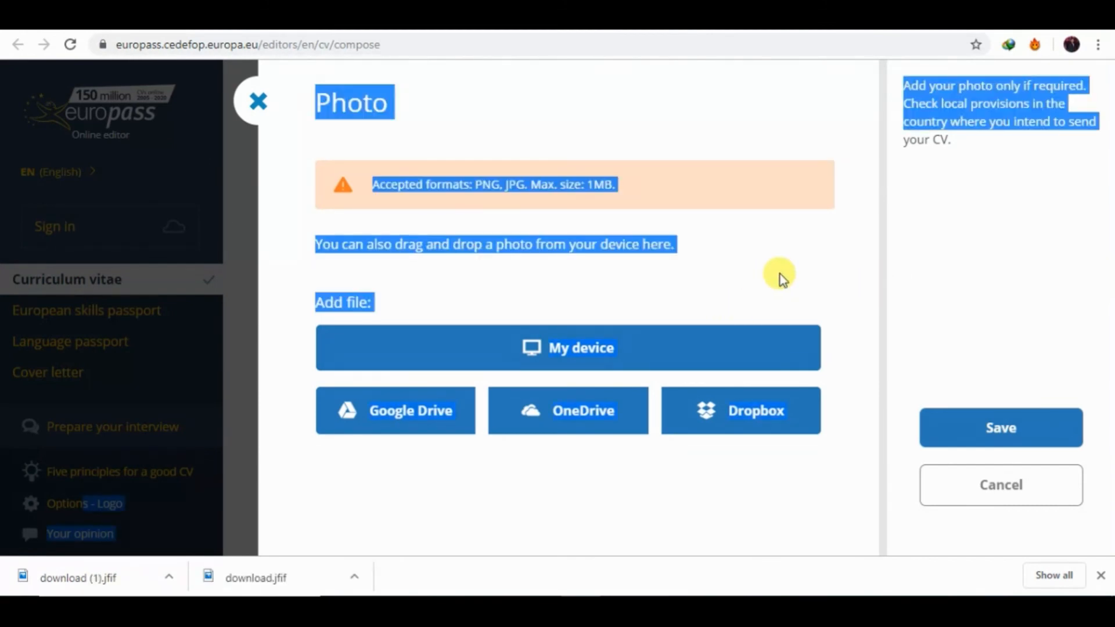
left_click(779, 274)
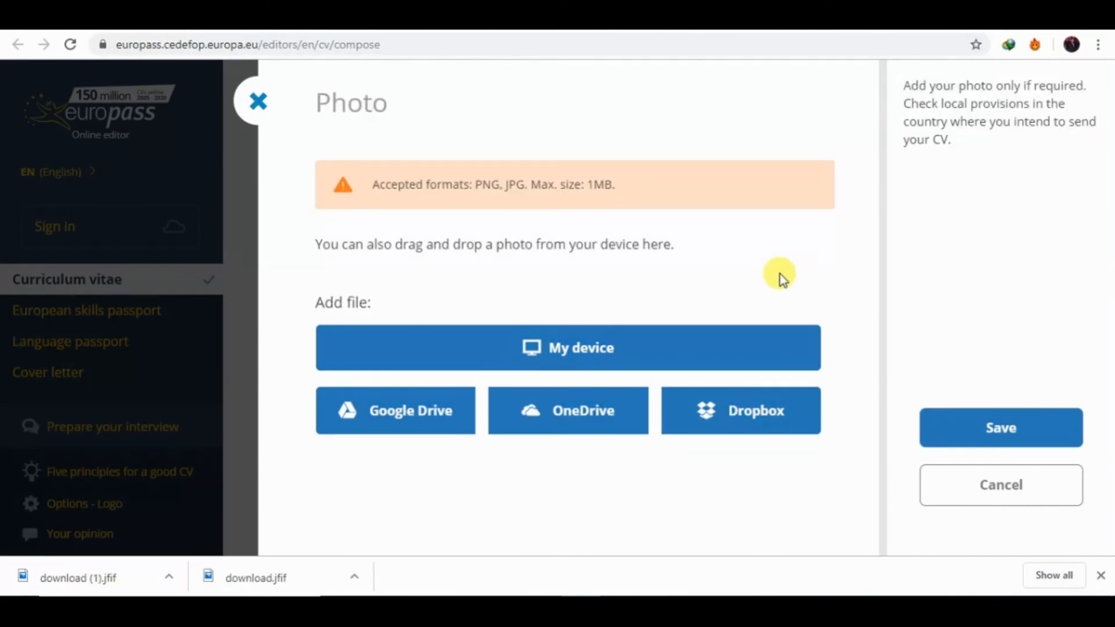
left_click(574, 354)
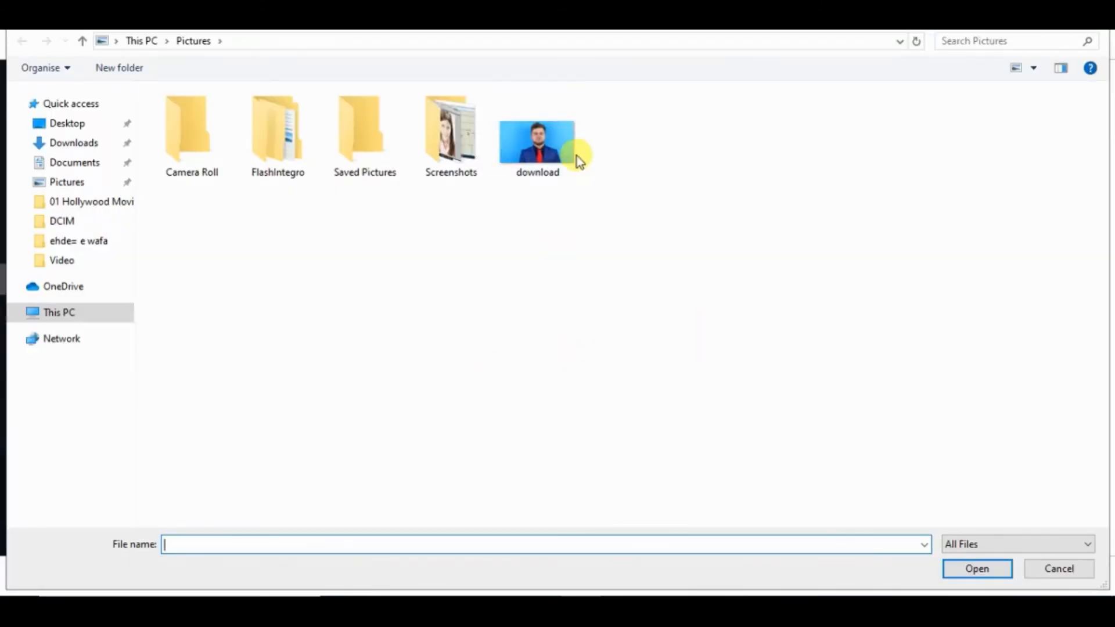
double_click(542, 148)
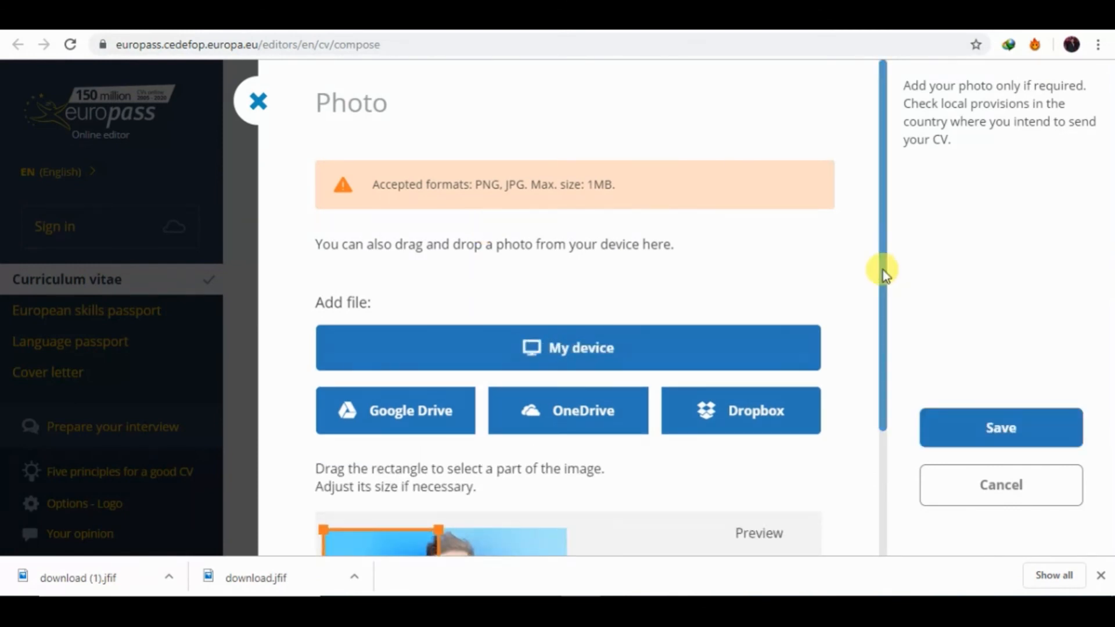
Frame the square crop around the man's face and save the photo.
left_click_drag(883, 269, 912, 441)
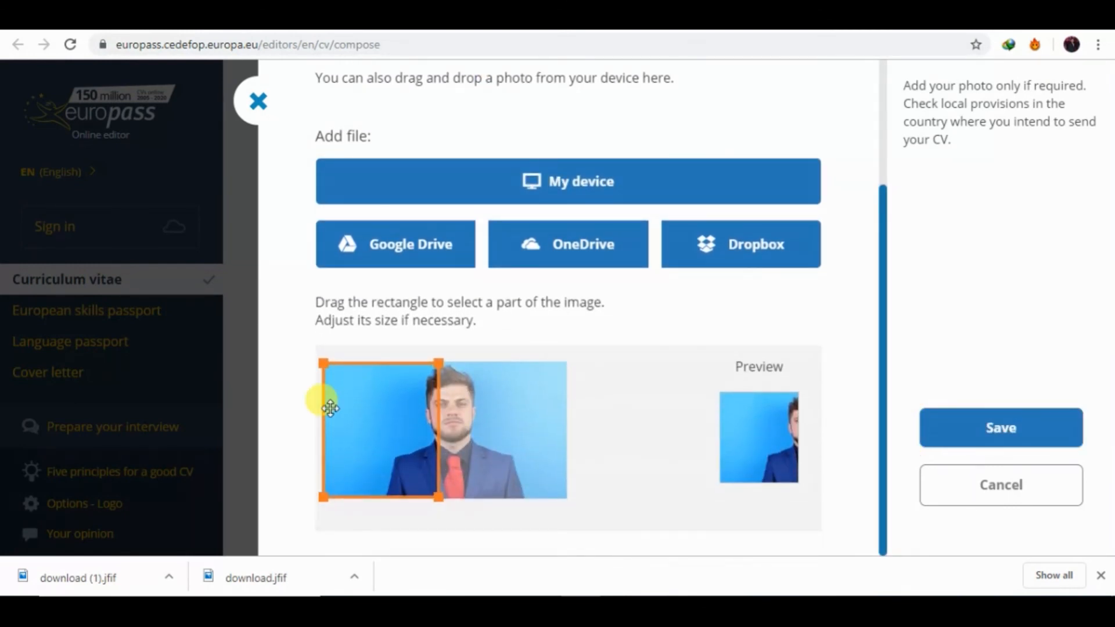
left_click_drag(436, 410, 505, 421)
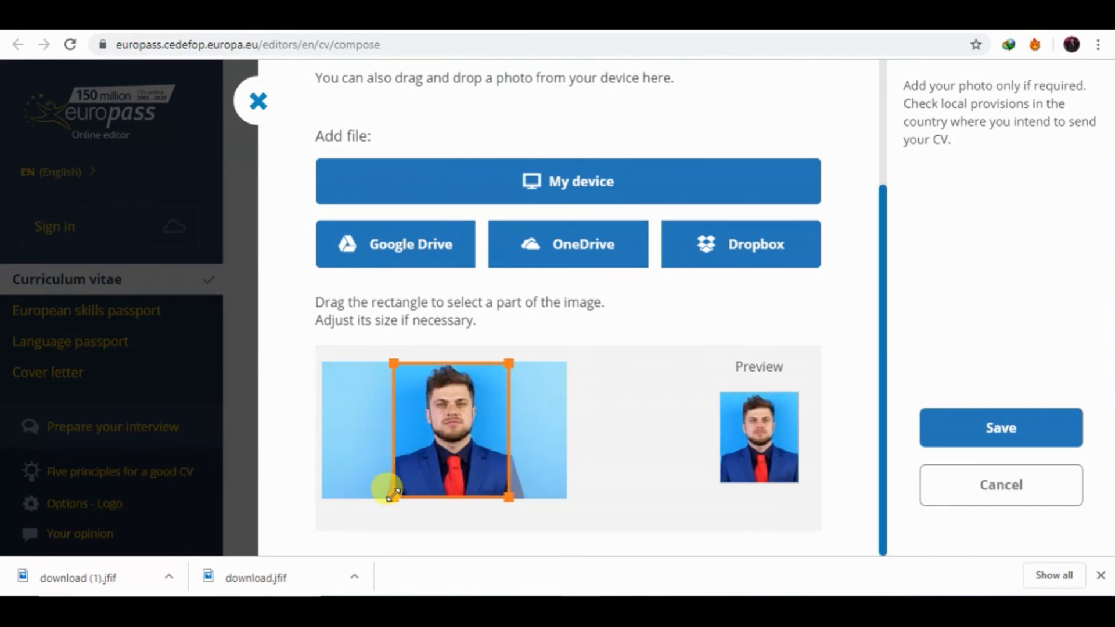
left_click_drag(440, 468, 446, 468)
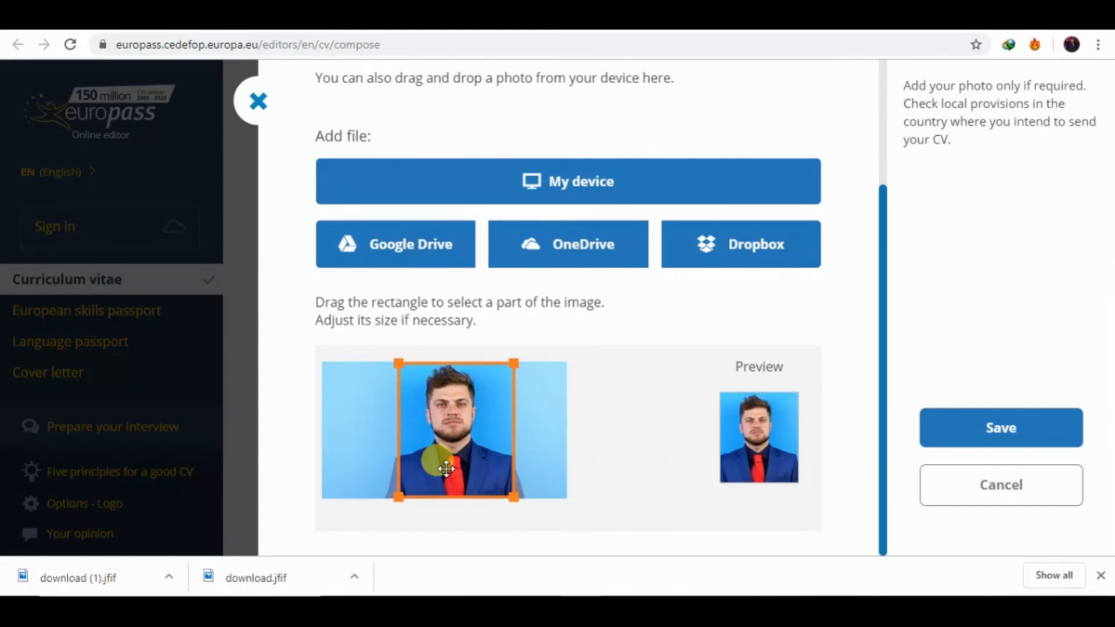
left_click(965, 440)
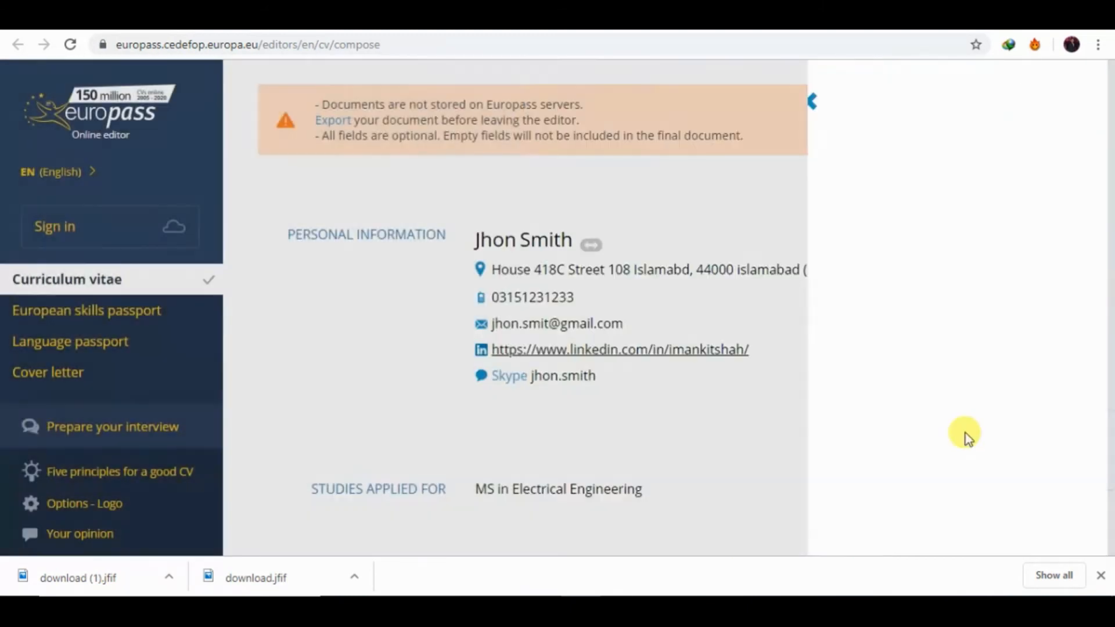
Generate the CV PDF preview with the photo, download it and open the file.
scroll(771, 344, "down", 2)
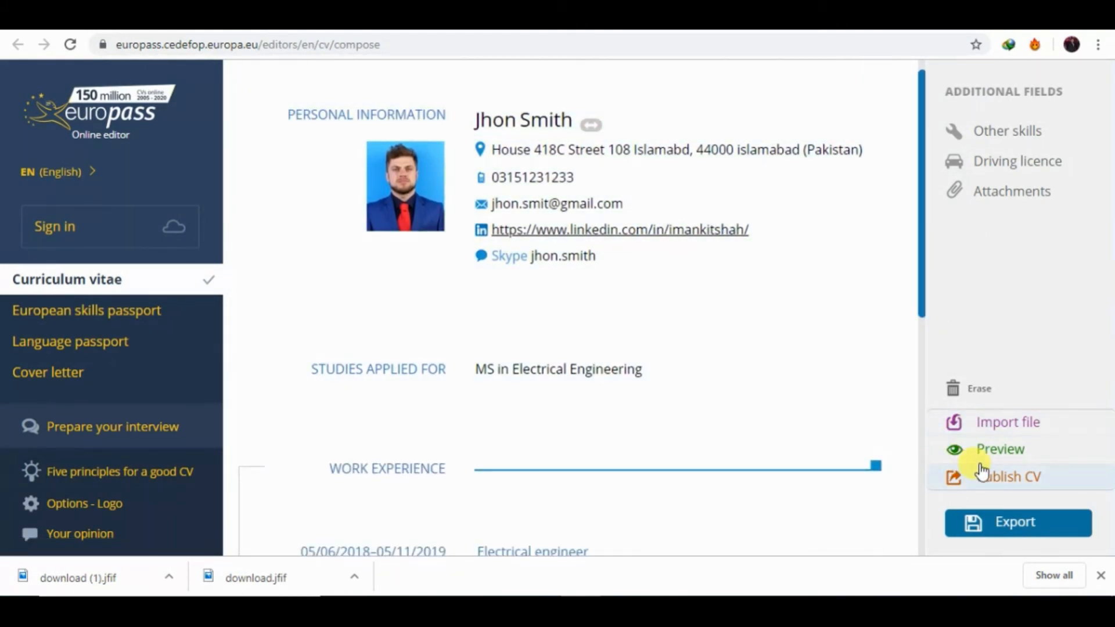
left_click(1003, 449)
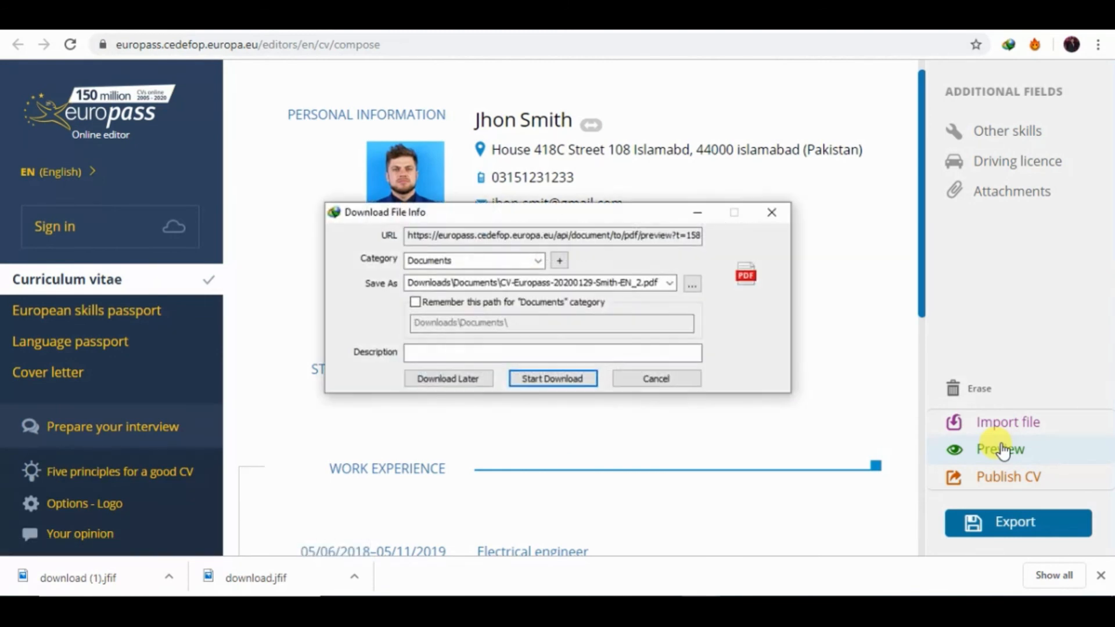
left_click(553, 376)
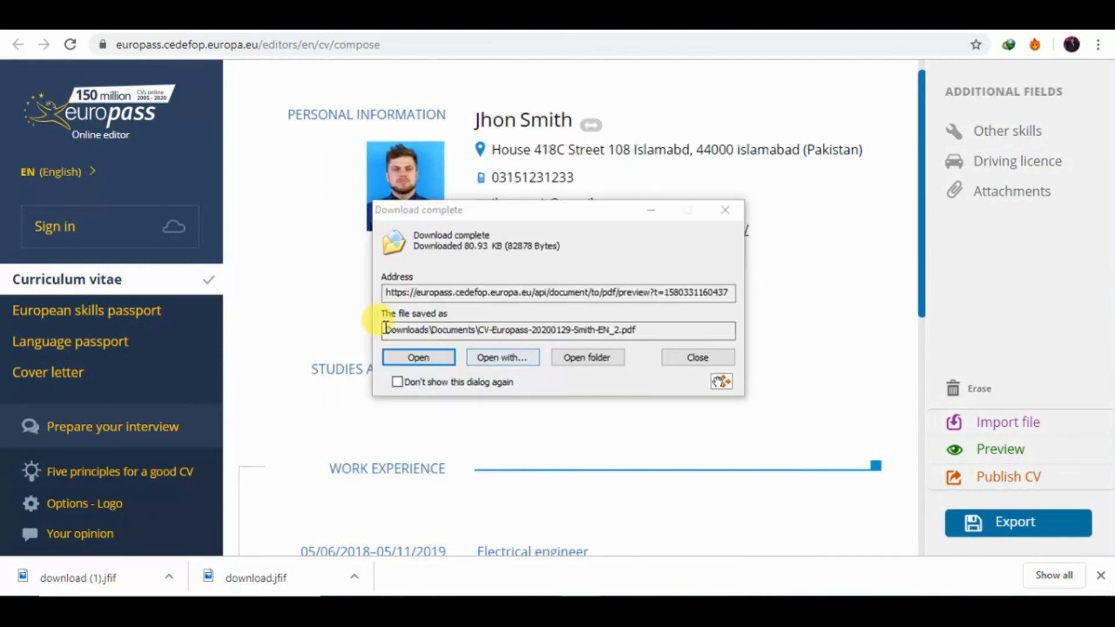
left_click(434, 356)
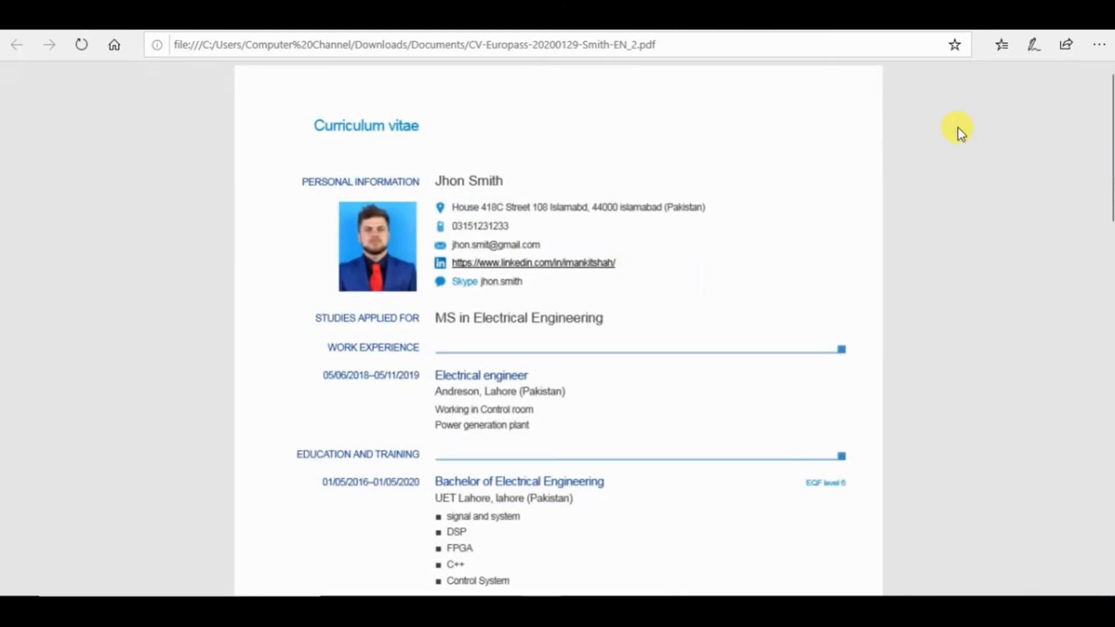
Check the CV title and name text in the PDF and dismiss the default-browser banner.
left_click_drag(318, 122, 561, 154)
left_click(562, 154)
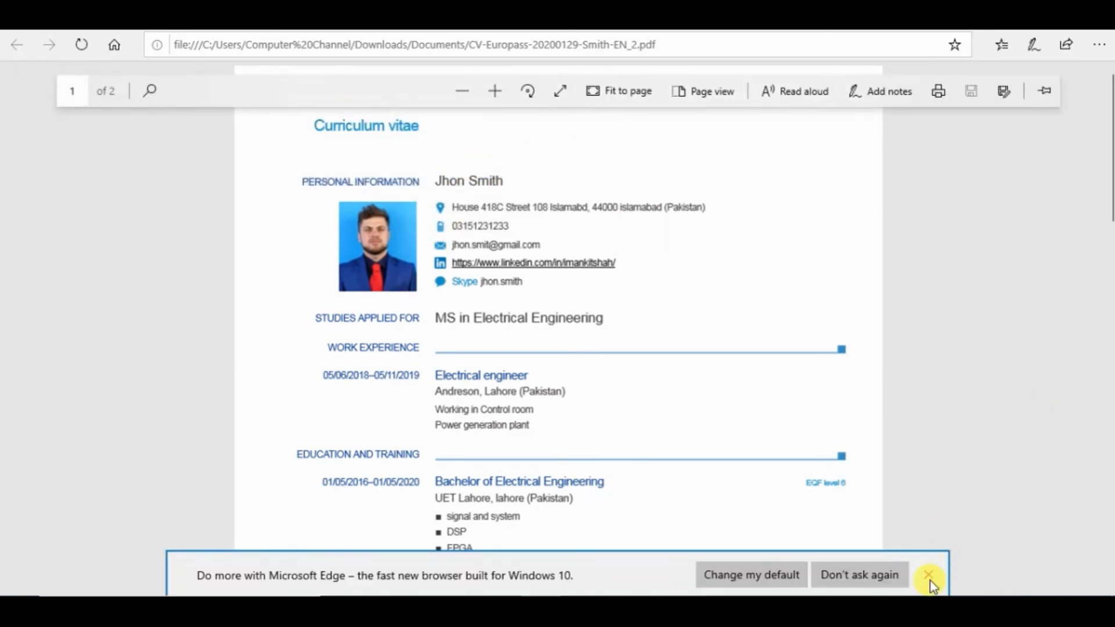
left_click(928, 575)
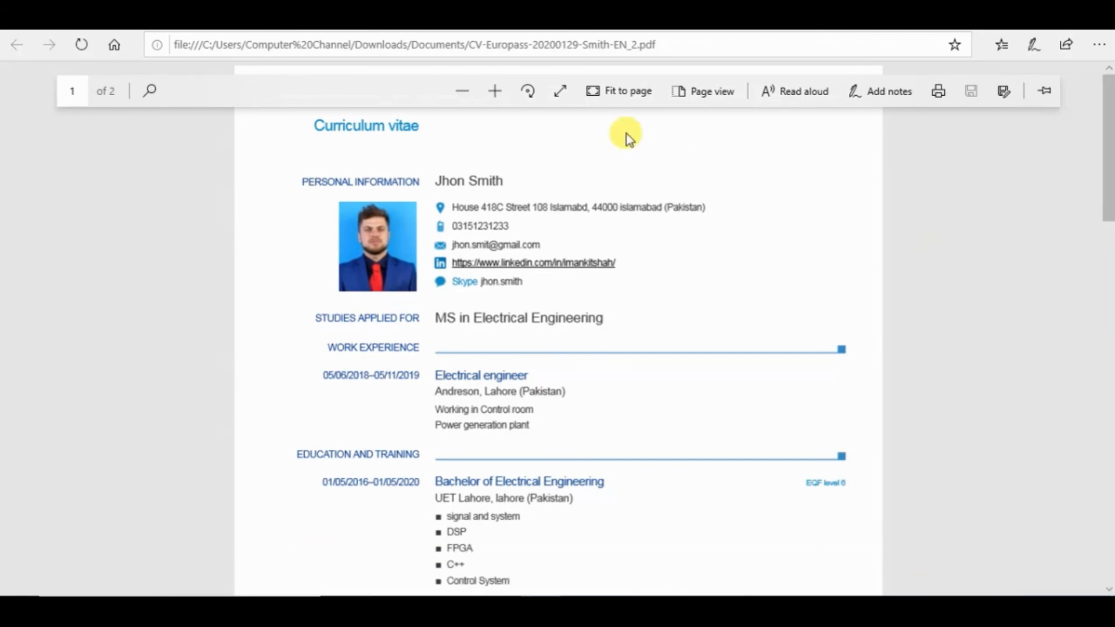
Zoom in three steps and review both pages, down to the four Additional information projects.
left_click(496, 90)
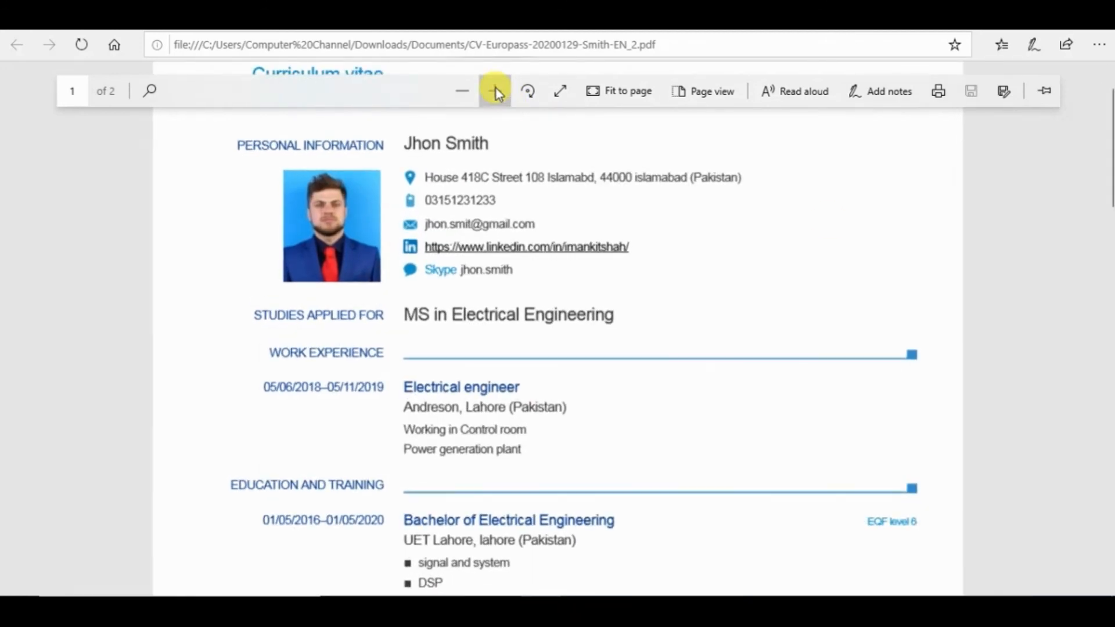
left_click(495, 90)
left_click(496, 90)
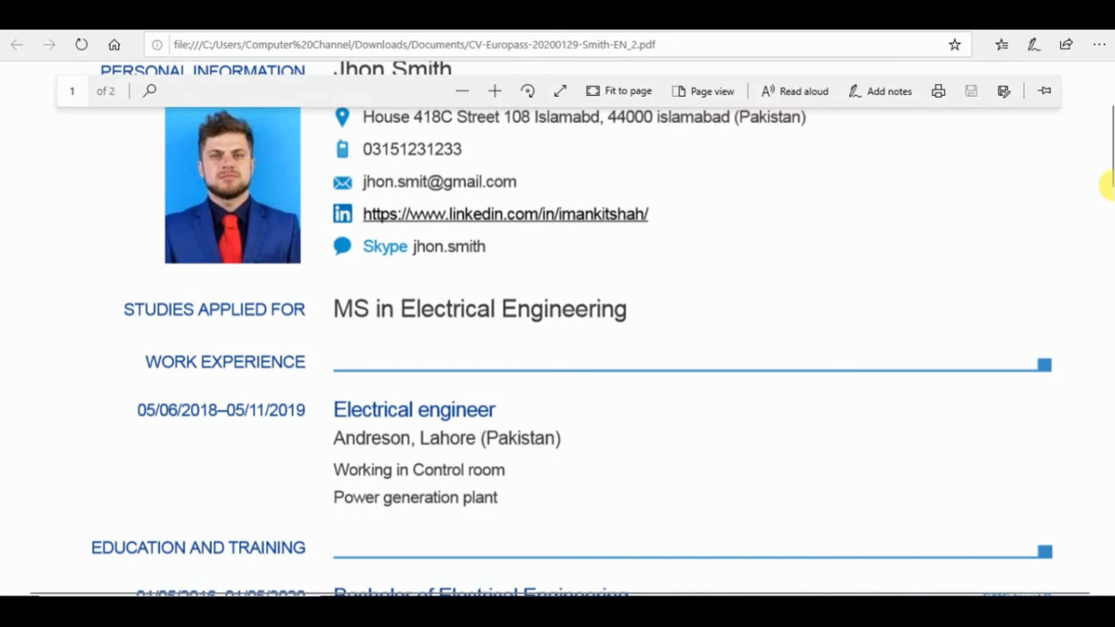
left_click_drag(1113, 162, 1109, 459)
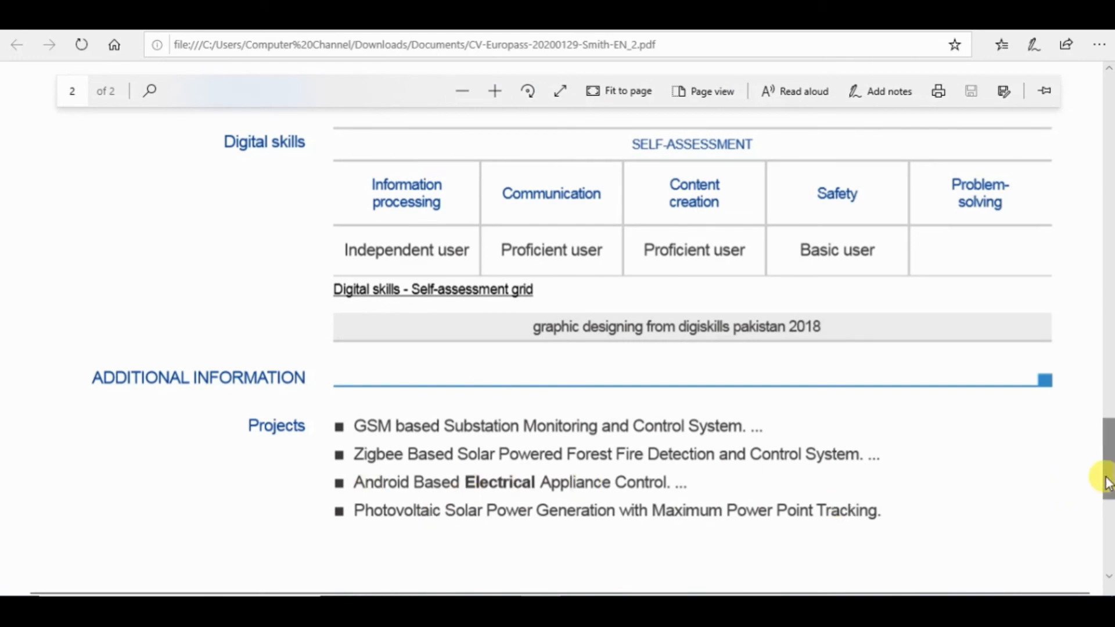
left_click_drag(1105, 486, 1077, 308)
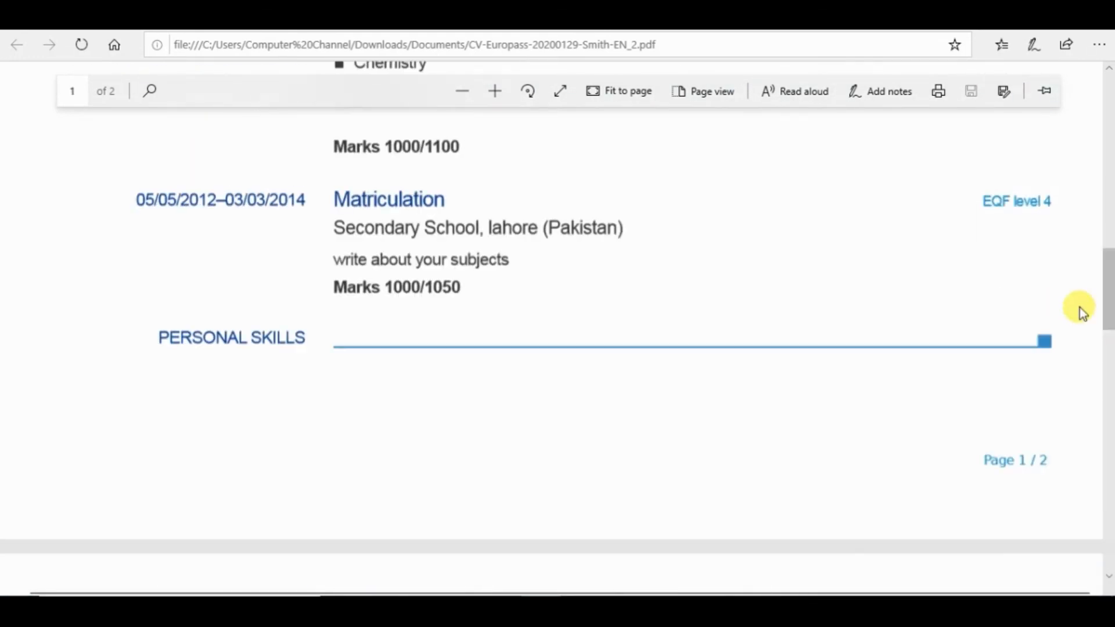